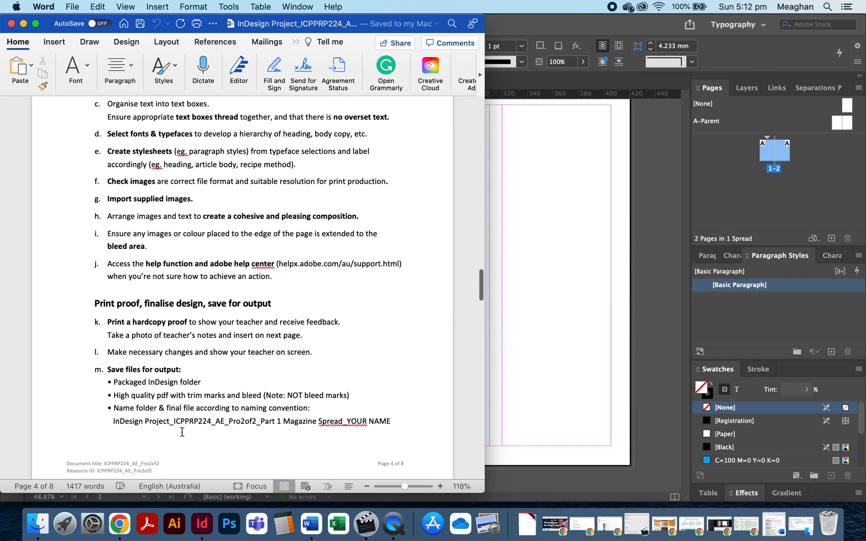
Step: Review the magazine spread specifications and tasks in the project brief
{"action": "scroll", "coordinate": [243, 424], "scroll_direction": "up", "scroll_amount": 5}
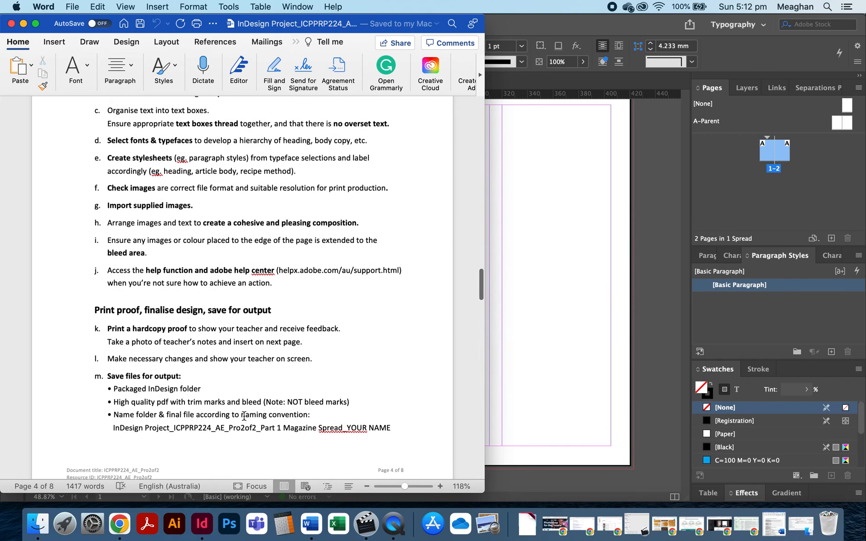
{"action": "scroll", "coordinate": [244, 415], "scroll_direction": "up", "scroll_amount": 2}
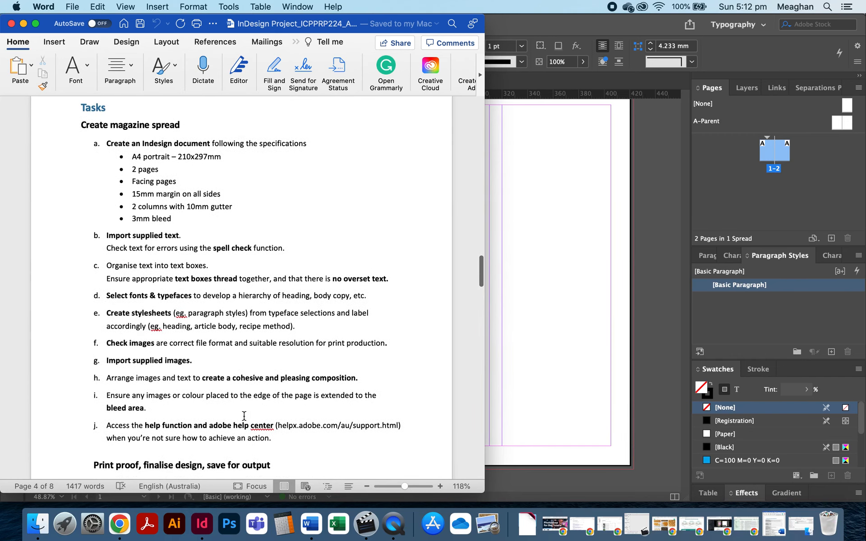
{"action": "scroll", "coordinate": [422, 362], "scroll_direction": "down", "scroll_amount": 1}
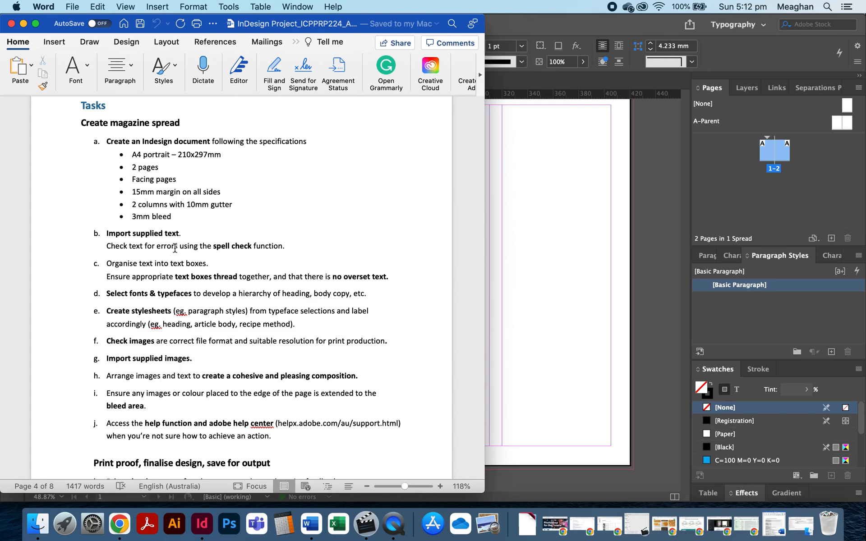
Step: Switch to InDesign, place Womens Weekly Pasta Recipes_text.docx on the pasteboard beside the first page, and widen its text frame to about 120.5 mm
{"action": "left_click", "coordinate": [548, 269]}
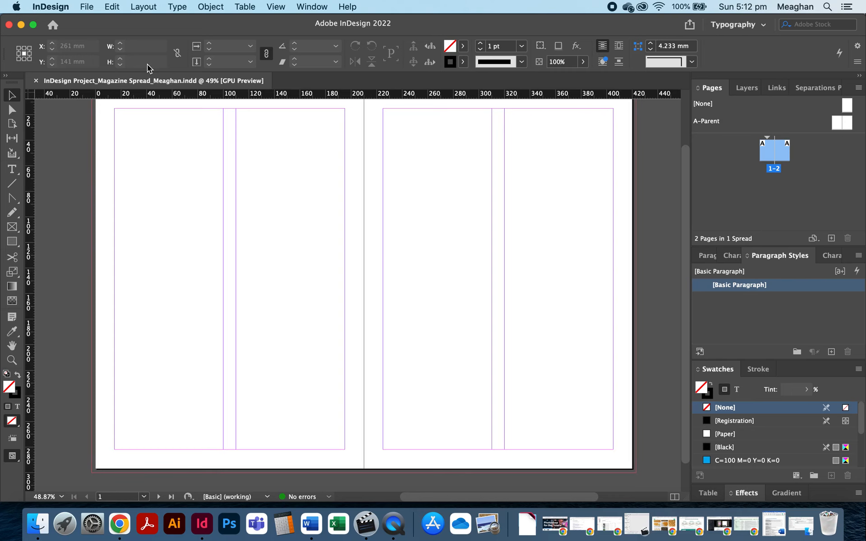
{"action": "left_click", "coordinate": [86, 7]}
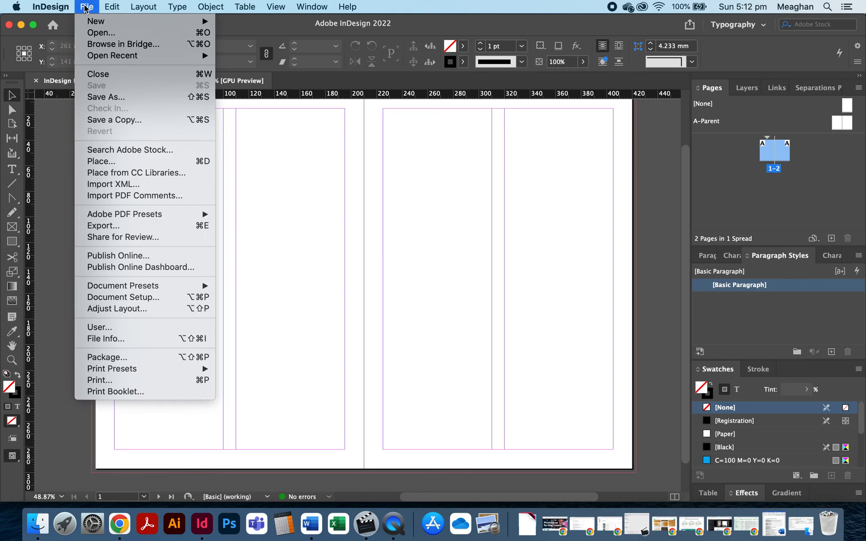
{"action": "left_click", "coordinate": [115, 163]}
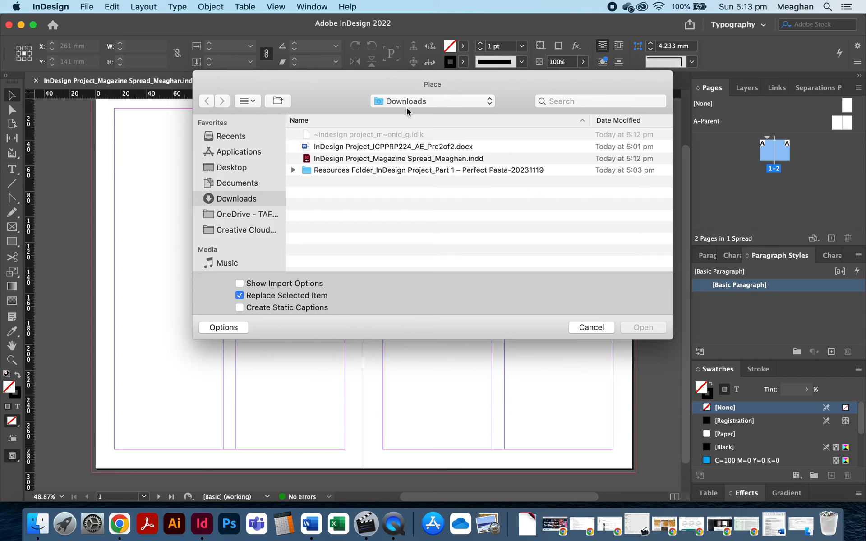
{"action": "double_click", "coordinate": [361, 170]}
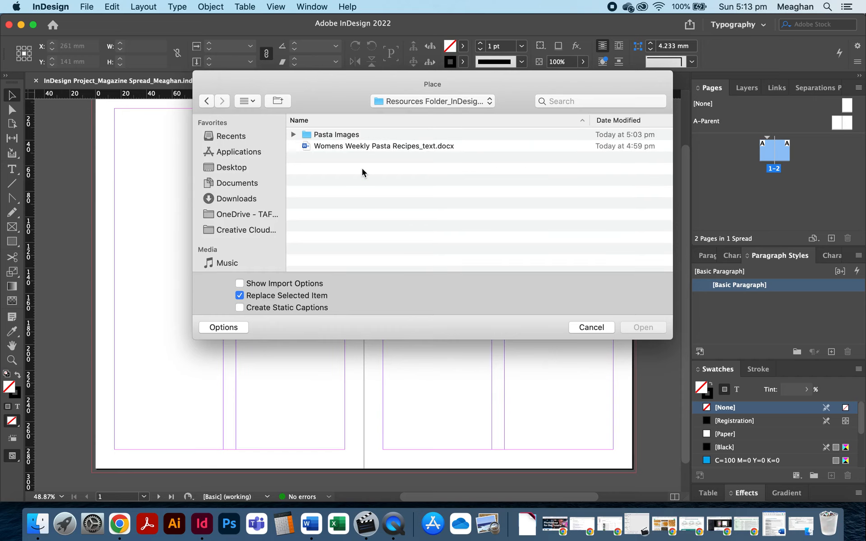
{"action": "left_click", "coordinate": [387, 147]}
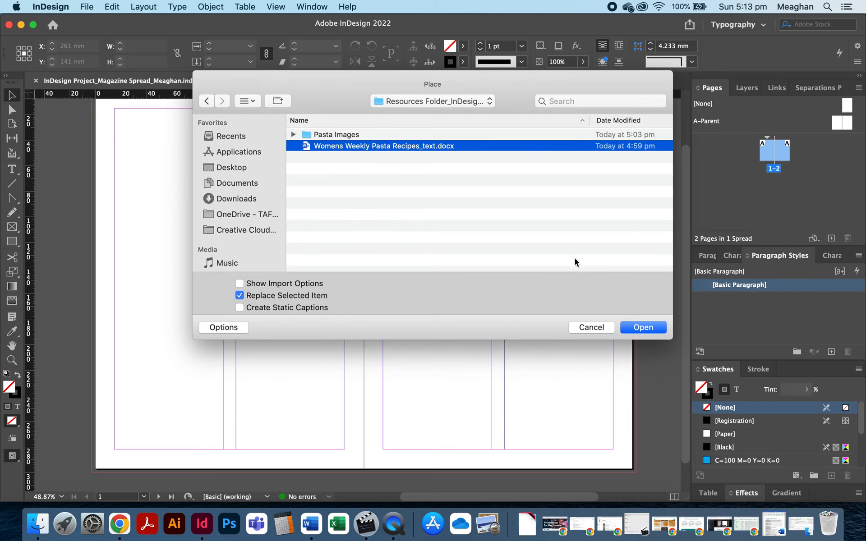
{"action": "left_click", "coordinate": [641, 327]}
{"action": "left_click", "coordinate": [212, 195]}
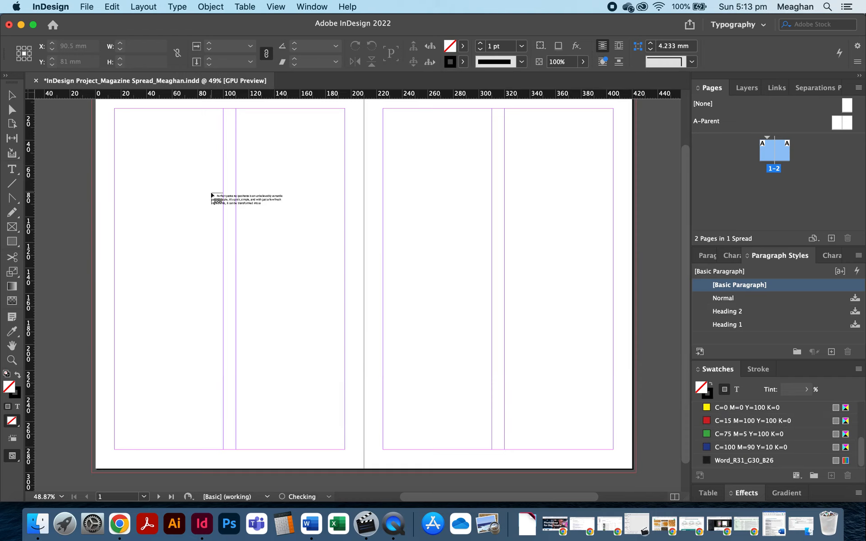
{"action": "left_click_drag", "start_coordinate": [212, 195], "coordinate": [146, 137]}
{"action": "left_click", "coordinate": [145, 134]}
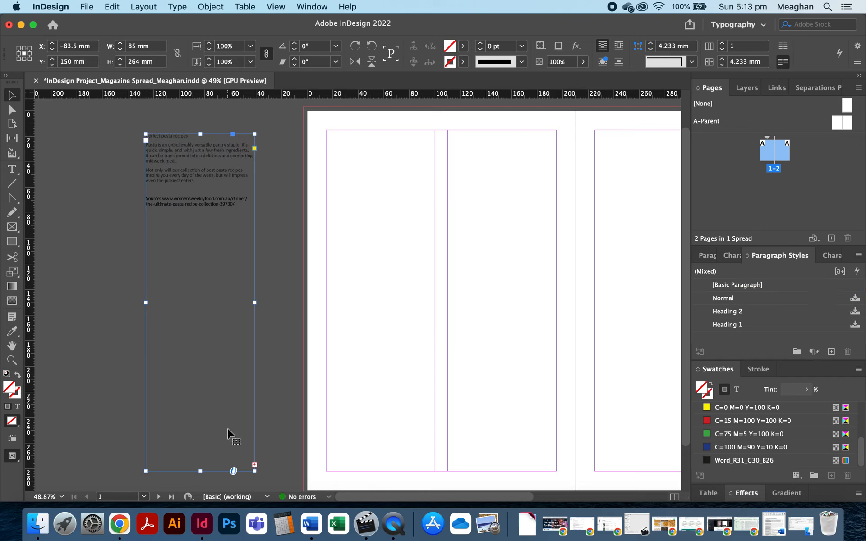
{"action": "left_click_drag", "start_coordinate": [254, 302], "coordinate": [299, 302]}
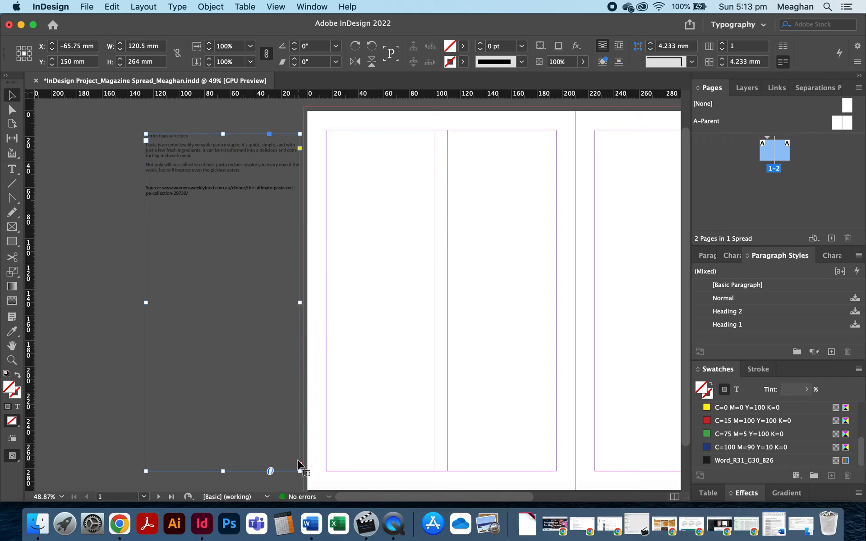
Step: Delete the placed text frame from the pasteboard
{"action": "double_click", "coordinate": [195, 244]}
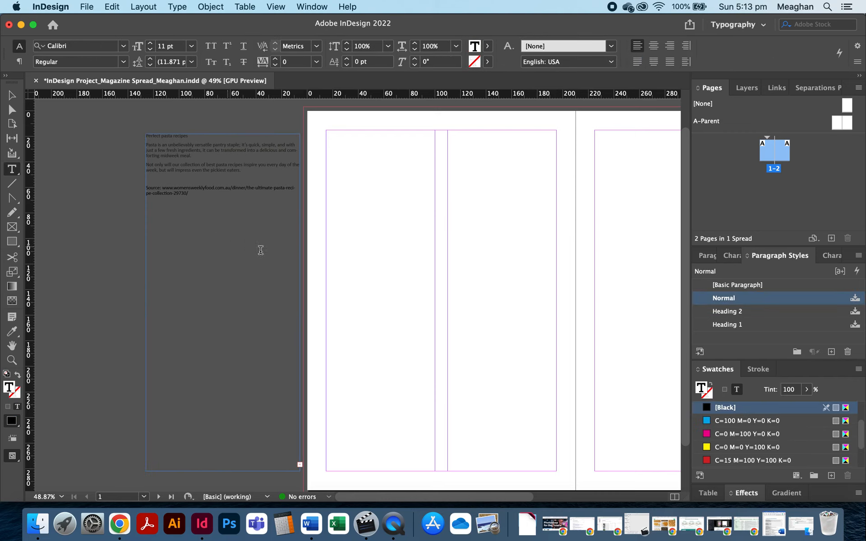
{"action": "key", "text": "Escape"}
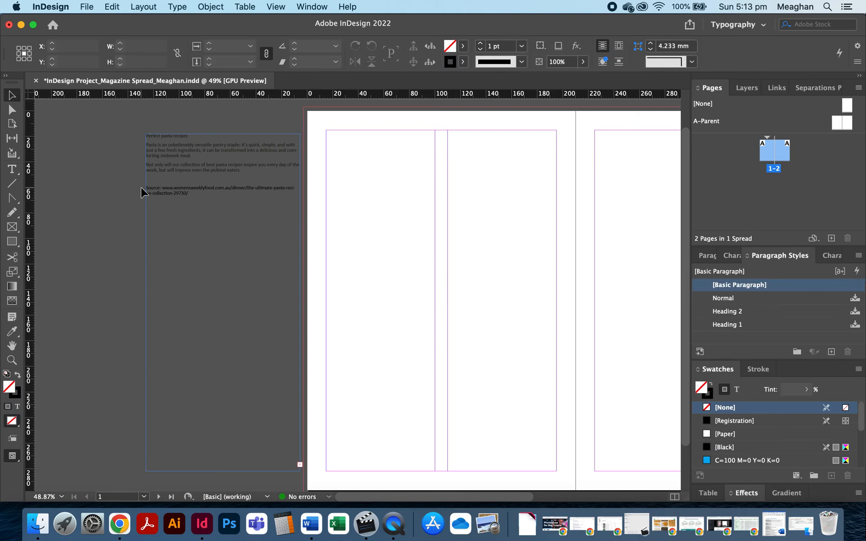
{"action": "left_click", "coordinate": [185, 191]}
{"action": "key", "text": "Delete"}
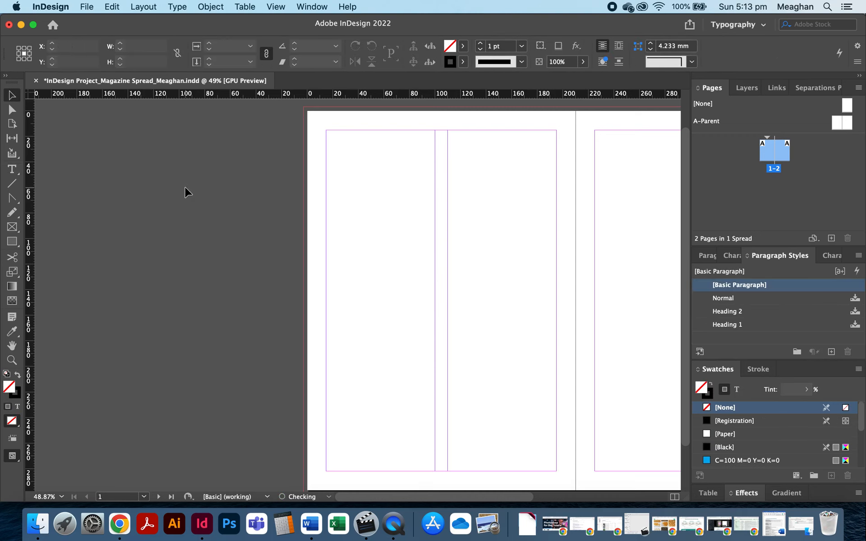
Step: Switch to Finder and open Womens Weekly Pasta Recipes_text.docx from the Perfect Pasta resources folder in Word
{"action": "scroll", "coordinate": [269, 210], "scroll_direction": "right", "scroll_amount": 2}
{"action": "scroll", "coordinate": [269, 210], "scroll_direction": "up", "scroll_amount": 1}
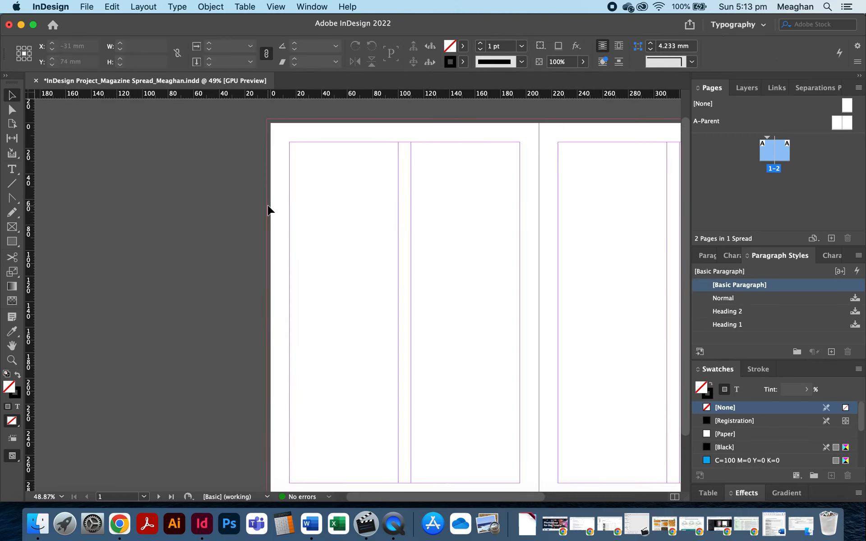
{"action": "key", "text": "super+Tab"}
{"action": "key", "text": "super+Tab"}
{"action": "key", "text": "super+Tab"}
{"action": "key", "text": "super+Tab"}
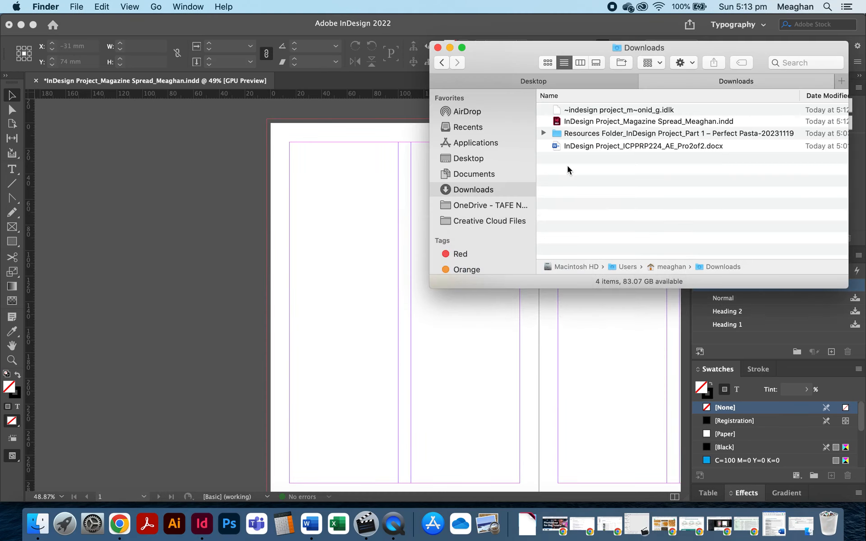
{"action": "left_click", "coordinate": [543, 134]}
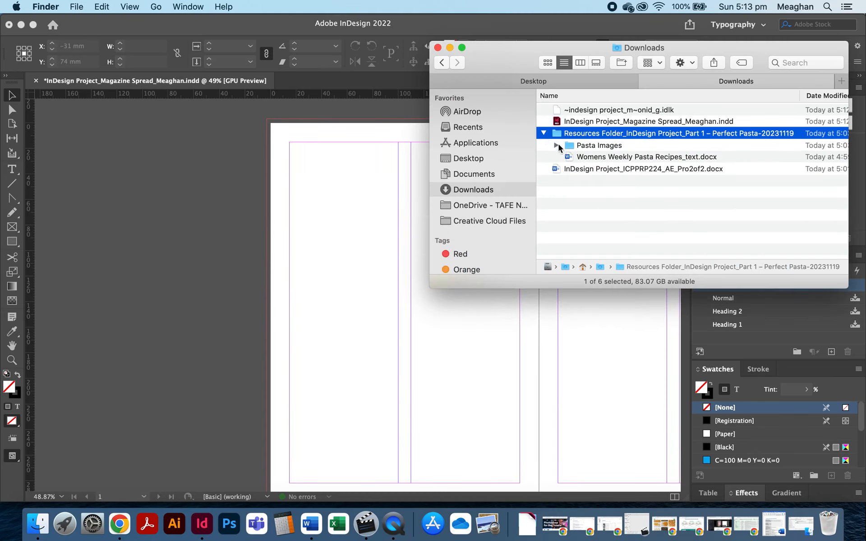
{"action": "double_click", "coordinate": [611, 156]}
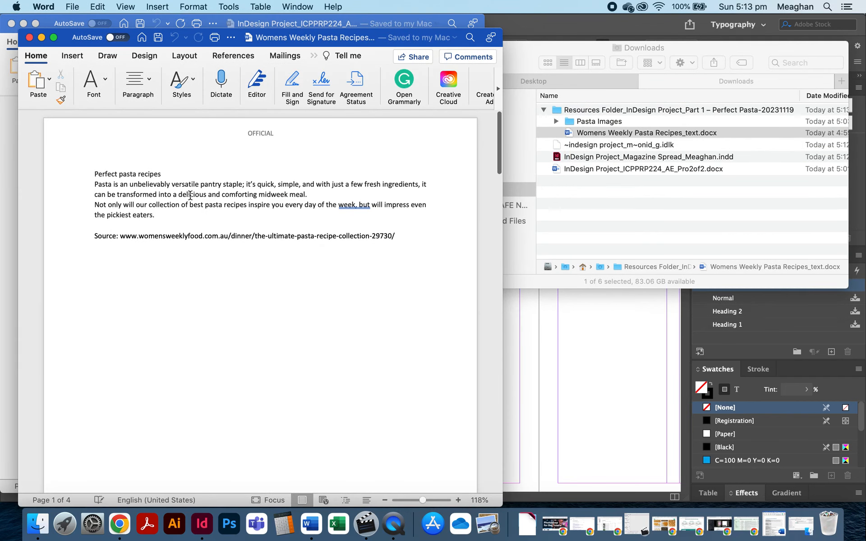
Step: Look through all pages of the supplied pasta recipe text
{"action": "scroll", "coordinate": [329, 330], "scroll_direction": "down", "scroll_amount": 20}
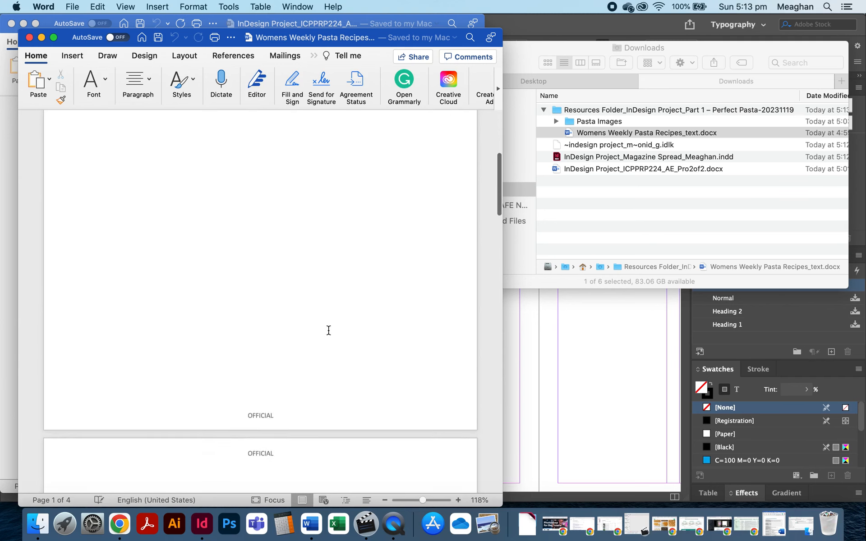
{"action": "scroll", "coordinate": [328, 331], "scroll_direction": "down", "scroll_amount": 5}
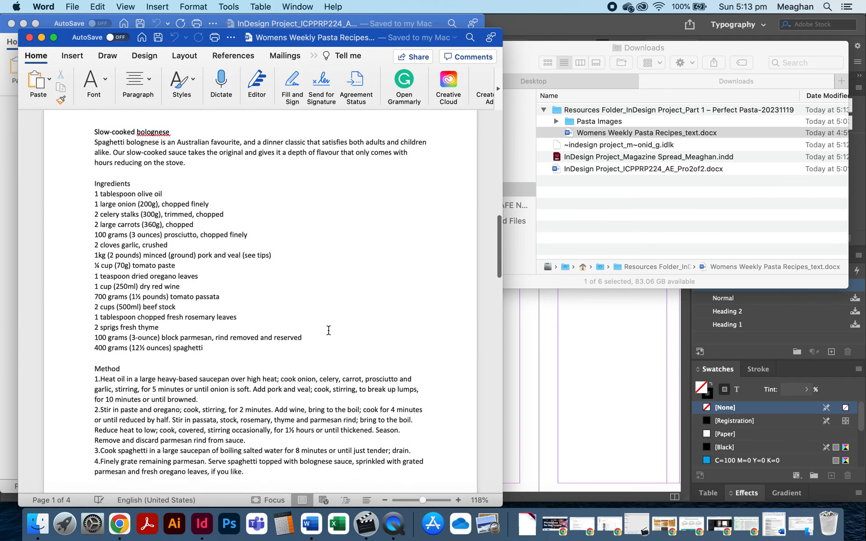
{"action": "scroll", "coordinate": [302, 387], "scroll_direction": "down", "scroll_amount": 10}
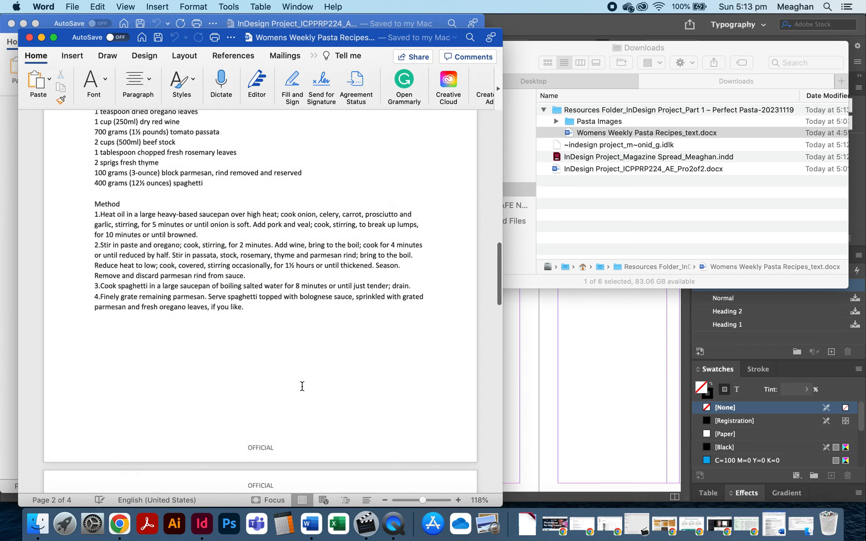
{"action": "scroll", "coordinate": [302, 387], "scroll_direction": "down", "scroll_amount": 10}
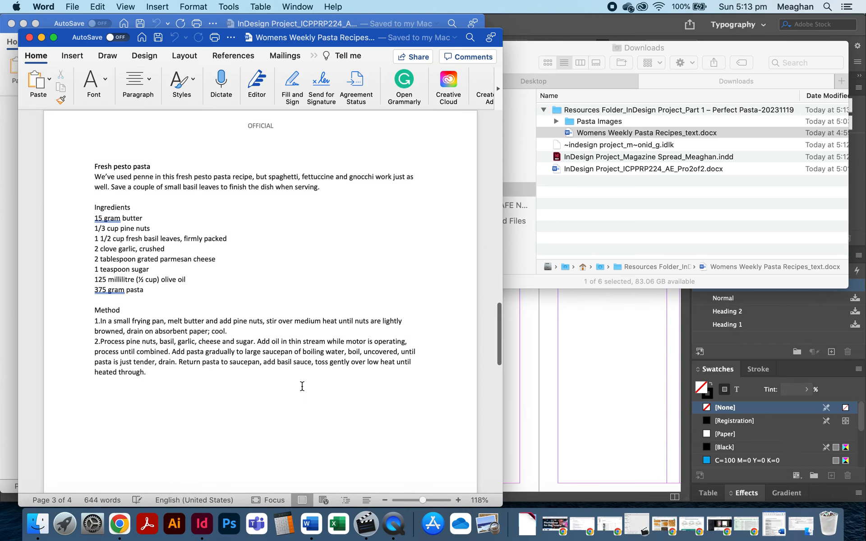
{"action": "scroll", "coordinate": [302, 386], "scroll_direction": "down", "scroll_amount": 5}
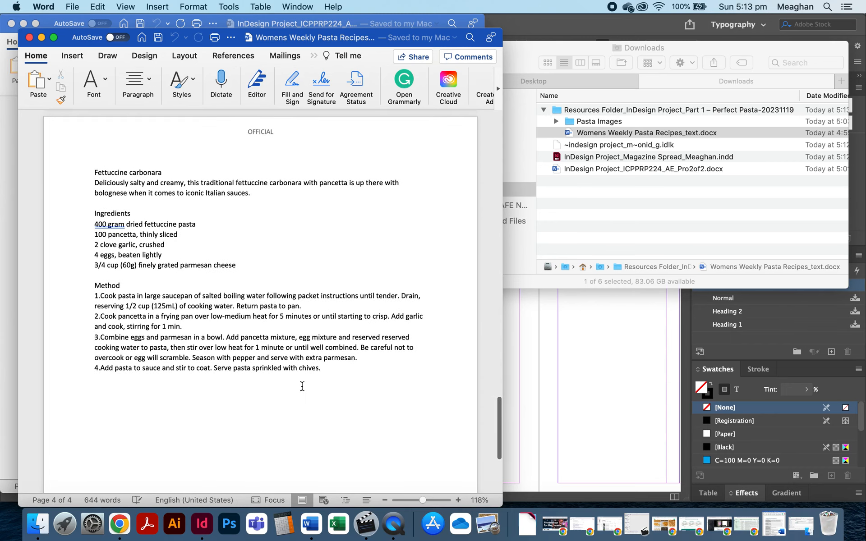
{"action": "scroll", "coordinate": [302, 386], "scroll_direction": "down", "scroll_amount": 4}
{"action": "scroll", "coordinate": [301, 387], "scroll_direction": "up", "scroll_amount": 10}
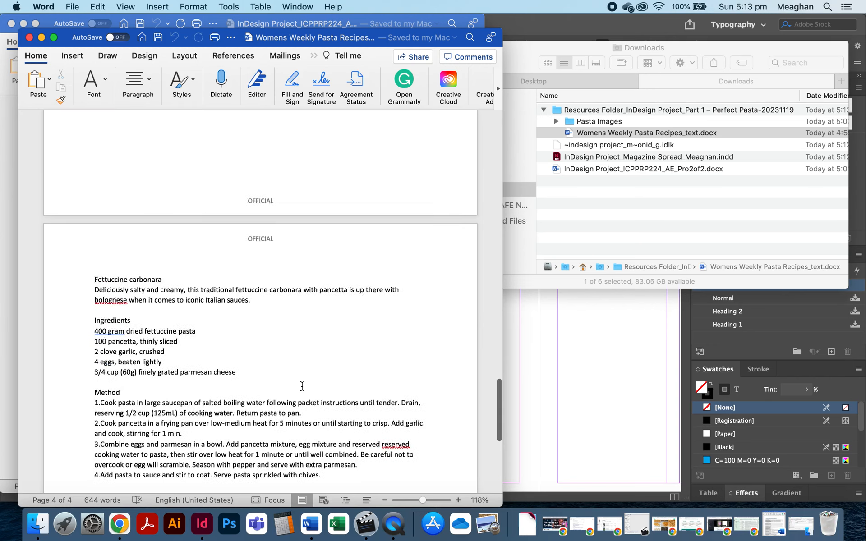
Step: Show the formatting marks to inspect the page breaks between the recipes, and hide the marks again
{"action": "left_click", "coordinate": [138, 84]}
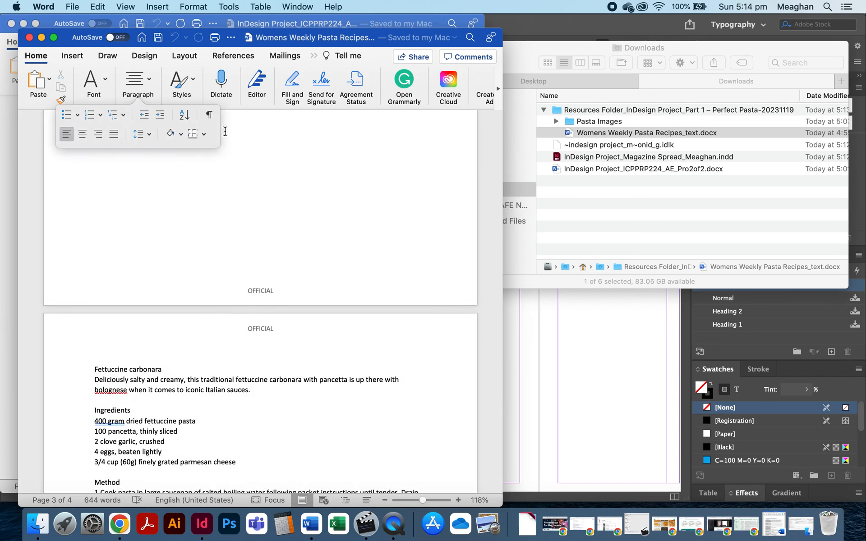
{"action": "left_click", "coordinate": [210, 115]}
{"action": "scroll", "coordinate": [255, 238], "scroll_direction": "up", "scroll_amount": 10}
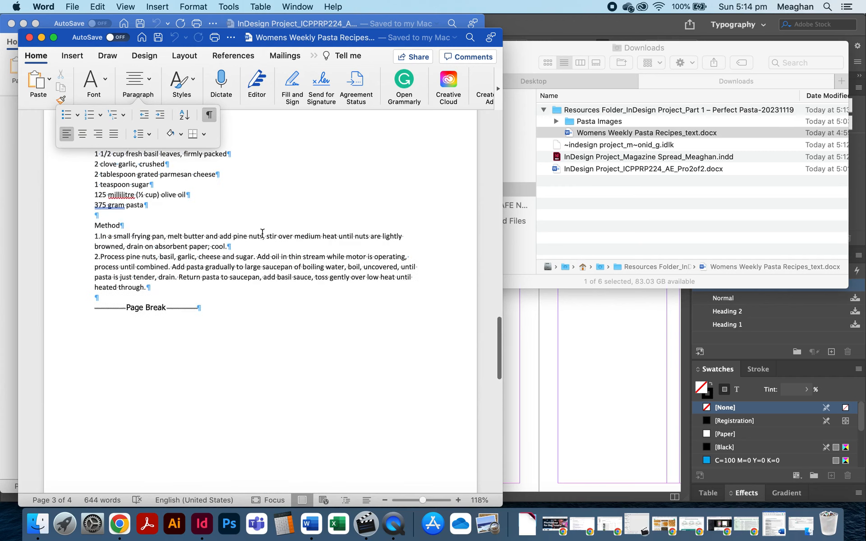
{"action": "scroll", "coordinate": [184, 352], "scroll_direction": "up", "scroll_amount": 15}
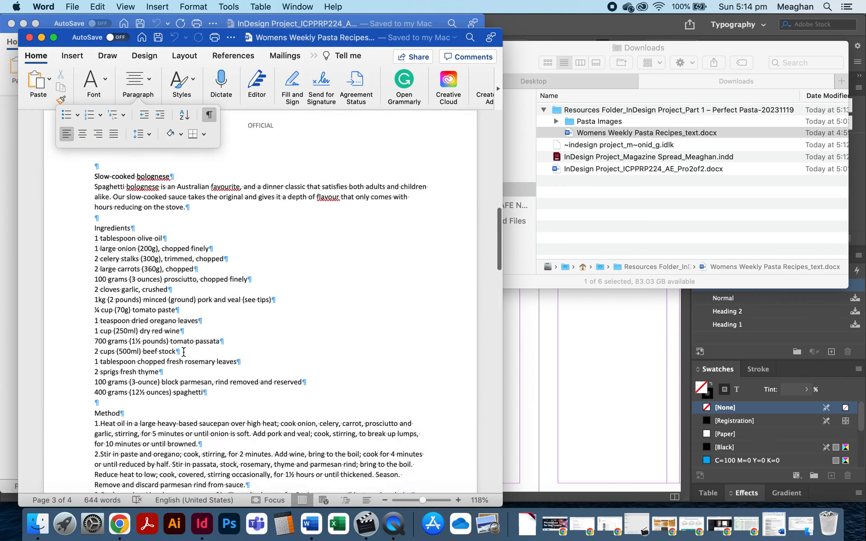
{"action": "scroll", "coordinate": [184, 352], "scroll_direction": "up", "scroll_amount": 5}
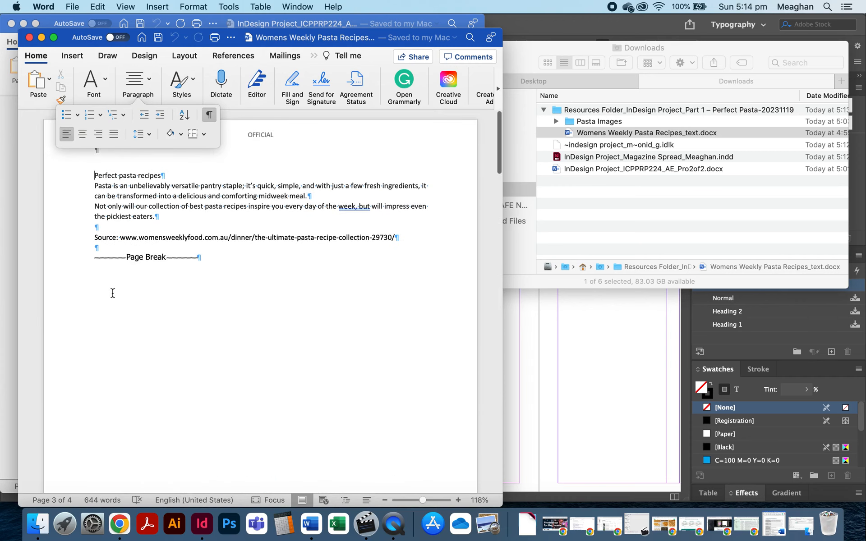
{"action": "left_click", "coordinate": [279, 279]}
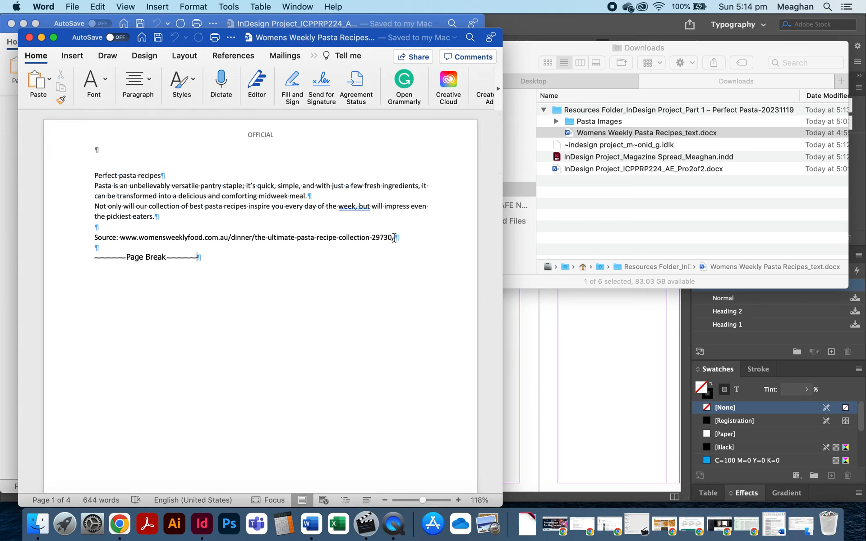
{"action": "left_click", "coordinate": [150, 82]}
{"action": "left_click", "coordinate": [209, 115]}
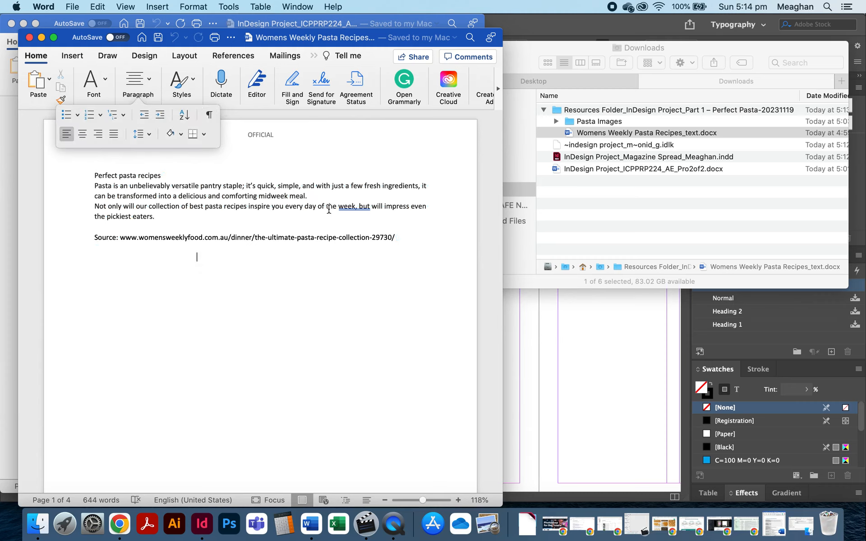
Step: Copy the introduction on the first page, from the "Perfect pasta recipes" heading through the source line
{"action": "left_click_drag", "start_coordinate": [397, 239], "coordinate": [79, 180]}
{"action": "key", "text": "super+c"}
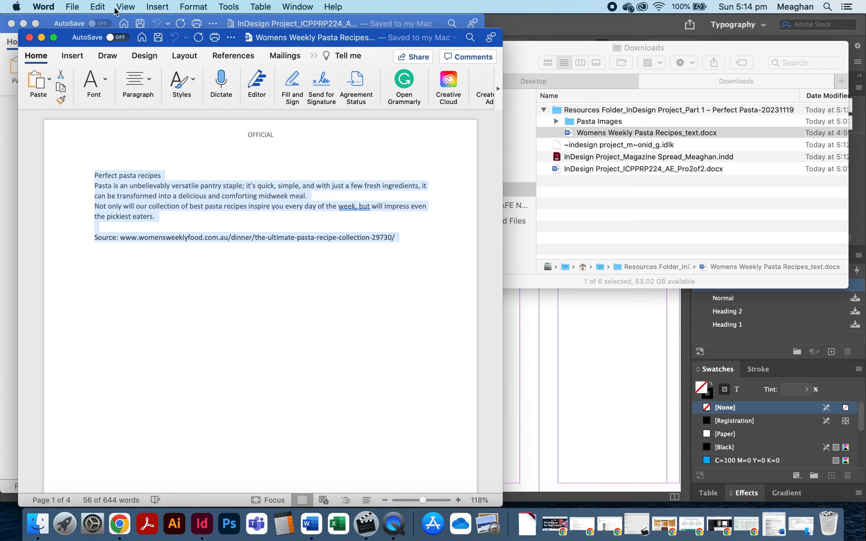
{"action": "left_click", "coordinate": [97, 7]}
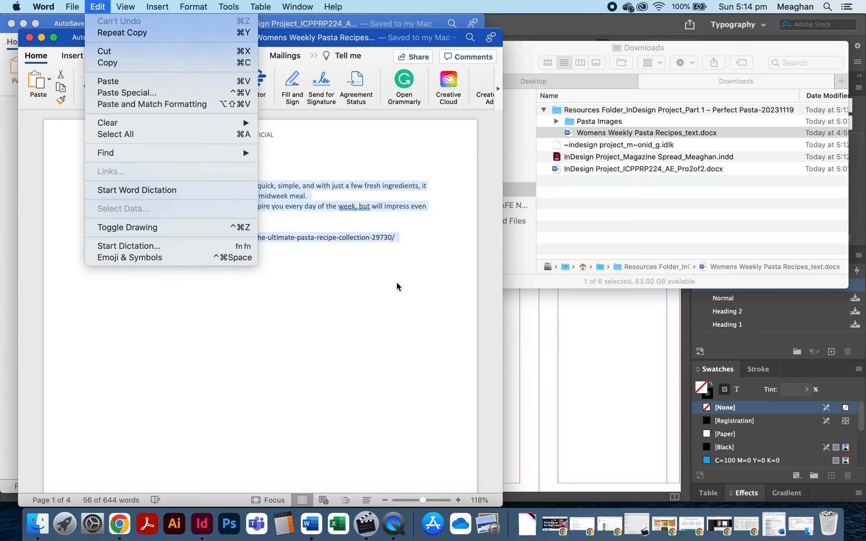
{"action": "left_click", "coordinate": [445, 320]}
Step: Switch to InDesign, draw a text frame on the pasteboard beside the first page, and paste the copied introduction into it
{"action": "left_click", "coordinate": [560, 359]}
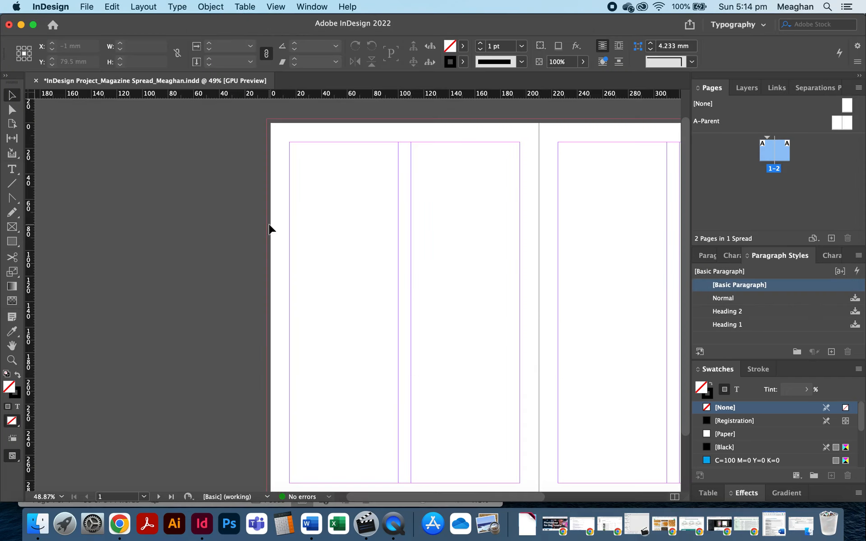
{"action": "left_click", "coordinate": [12, 169]}
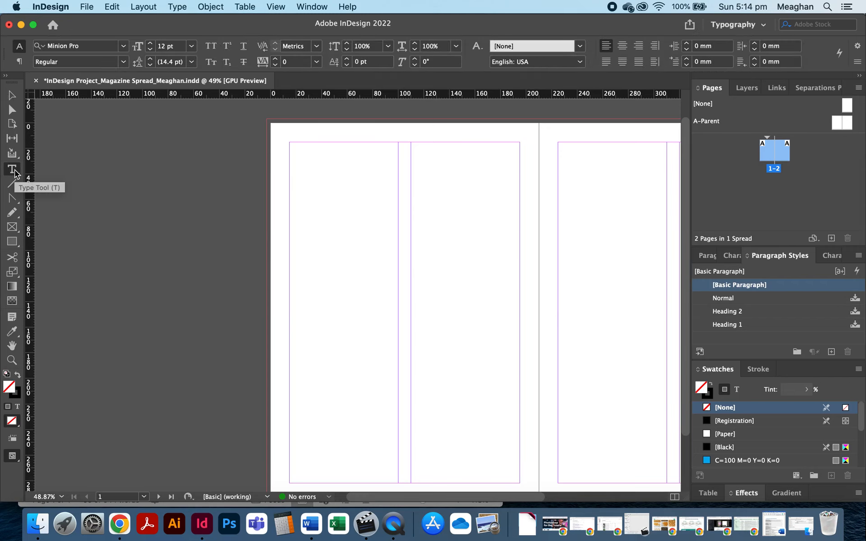
{"action": "left_click_drag", "start_coordinate": [100, 143], "coordinate": [257, 223]}
{"action": "key", "text": "super+v"}
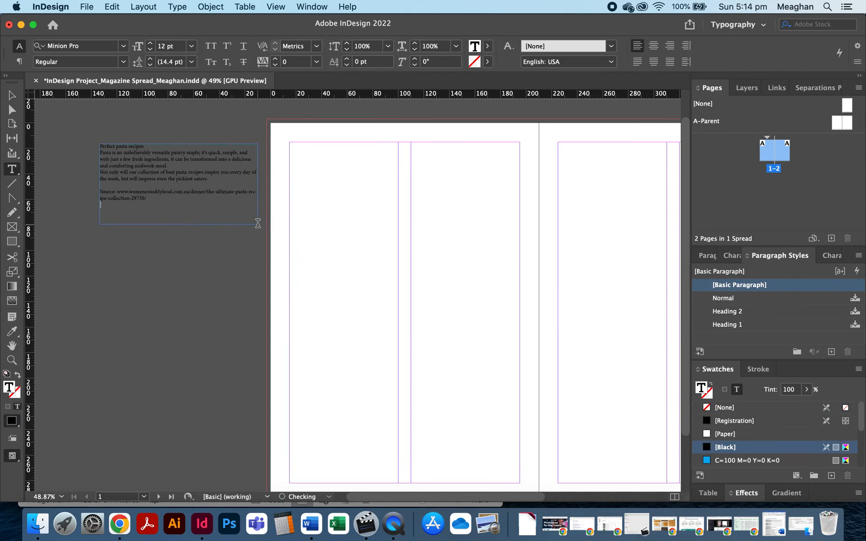
Step: Switch to Word and copy the whole Slow-cooked bolognese recipe on the second page, from its heading through the method
{"action": "key", "text": "Escape"}
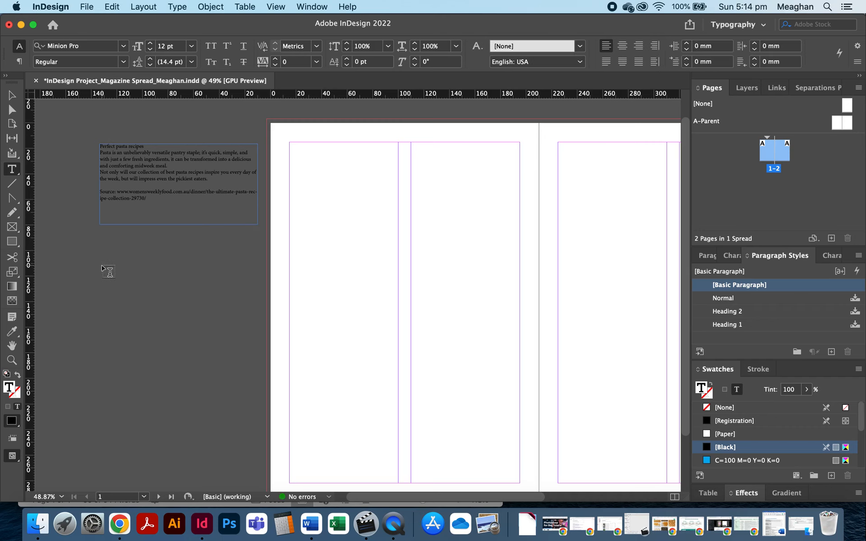
{"action": "key", "text": "super+Tab"}
{"action": "scroll", "coordinate": [145, 293], "scroll_direction": "down", "scroll_amount": 20}
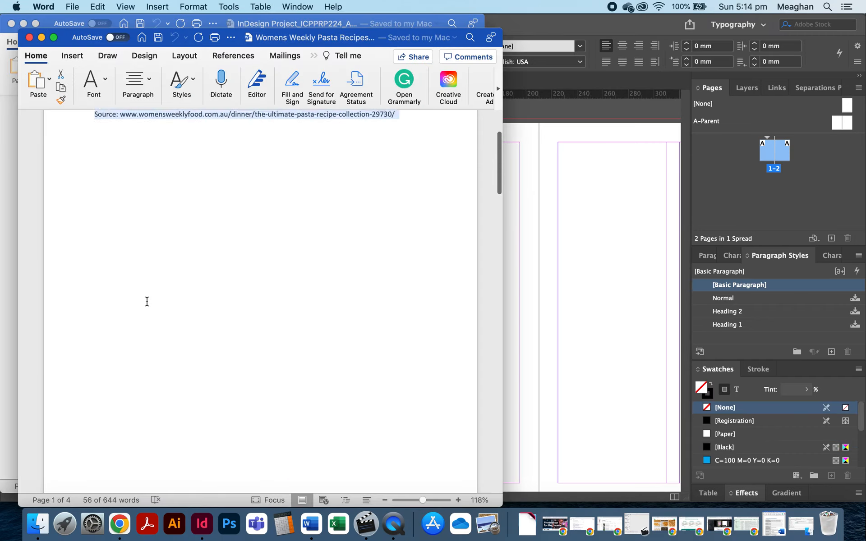
{"action": "scroll", "coordinate": [146, 302], "scroll_direction": "down", "scroll_amount": 3}
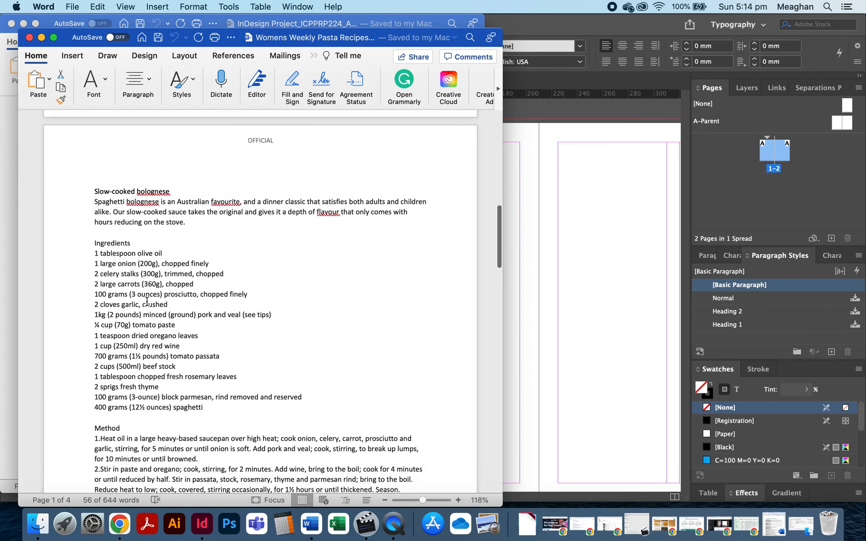
{"action": "left_click_drag", "start_coordinate": [92, 191], "coordinate": [252, 301]}
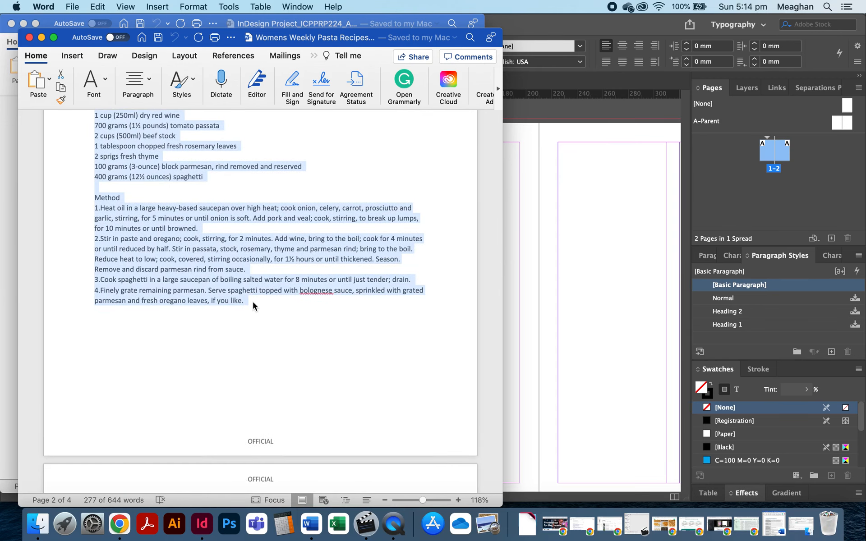
Step: Switch to InDesign, draw a text frame about 130 by 178 mm below the introduction frame, and paste the Slow-cooked bolognese recipe
{"action": "key", "text": "super+Tab"}
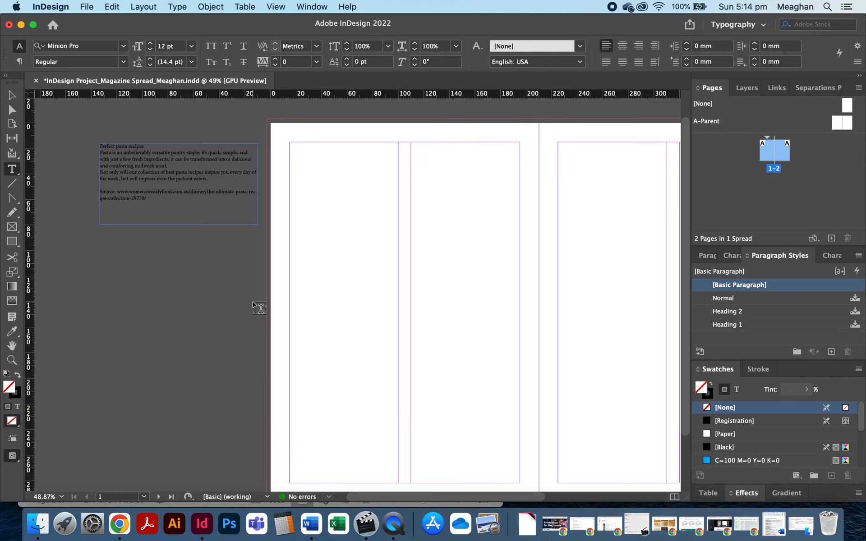
{"action": "left_click_drag", "start_coordinate": [96, 229], "coordinate": [263, 455]}
{"action": "key", "text": "super+v"}
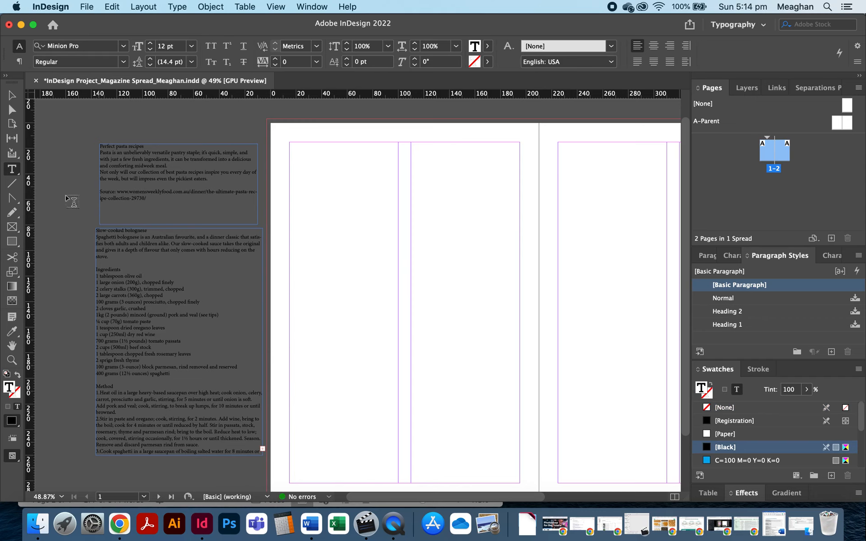
{"action": "left_click", "coordinate": [11, 95]}
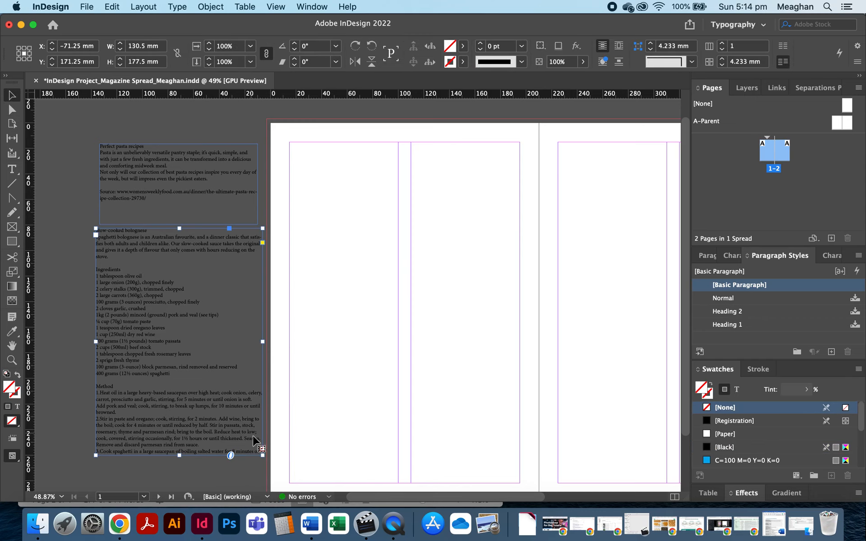
Step: Deselect the bolognese frame, switch to Word, and copy the whole Fresh pesto pasta recipe on the third page
{"action": "scroll", "coordinate": [331, 388], "scroll_direction": "right", "scroll_amount": 10}
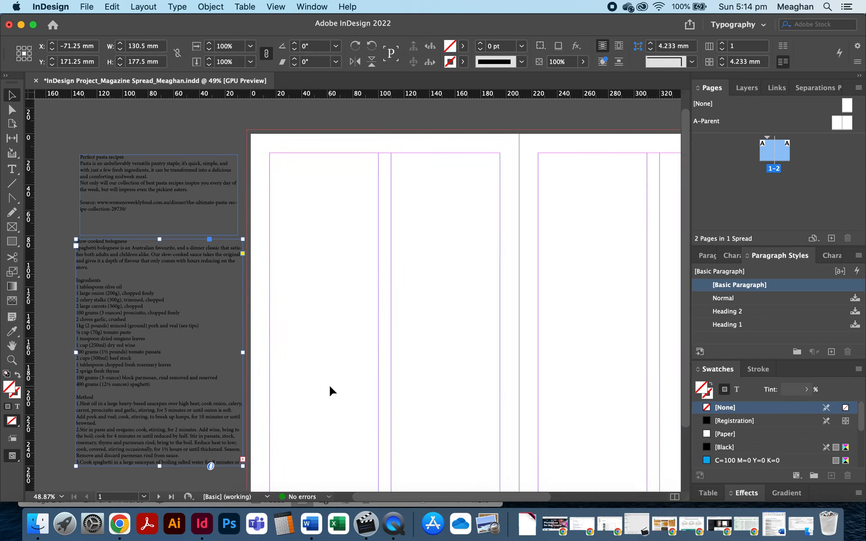
{"action": "scroll", "coordinate": [330, 389], "scroll_direction": "down", "scroll_amount": 3}
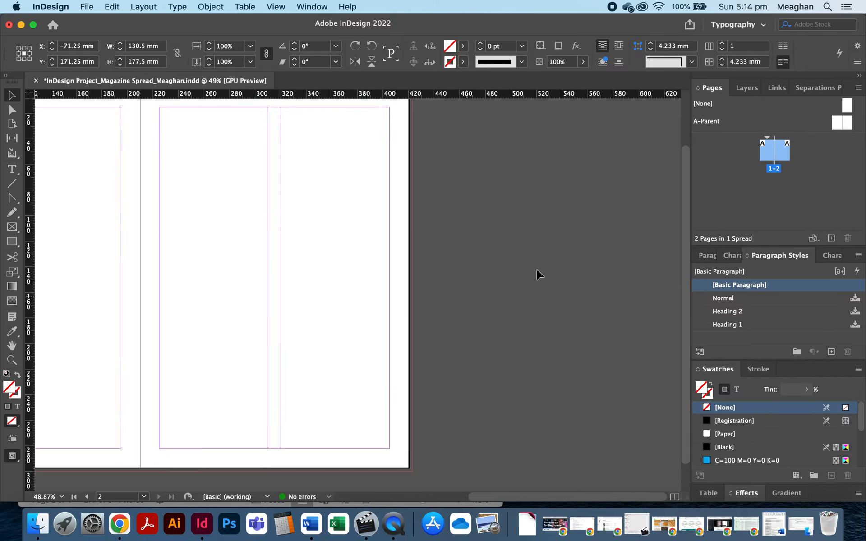
{"action": "left_click", "coordinate": [562, 257]}
{"action": "scroll", "coordinate": [562, 257], "scroll_direction": "up", "scroll_amount": 1}
{"action": "key", "text": "super+Tab"}
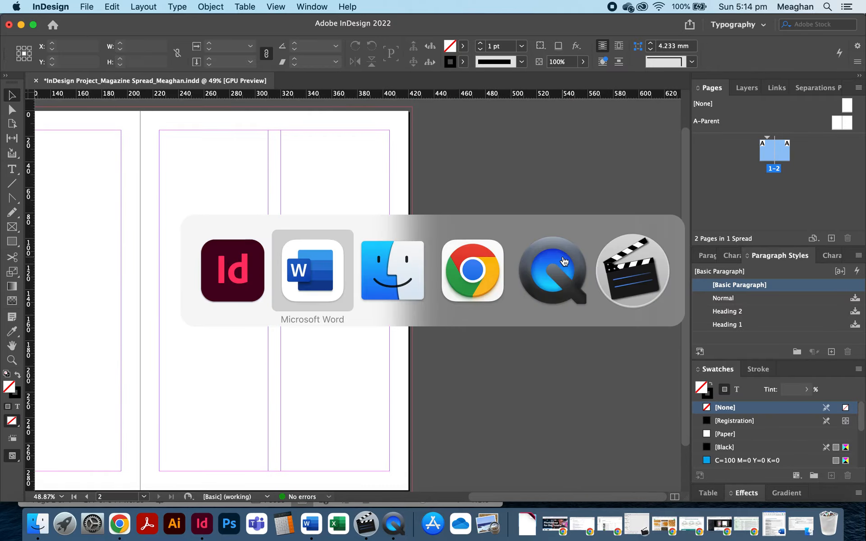
{"action": "scroll", "coordinate": [309, 266], "scroll_direction": "down", "scroll_amount": 10}
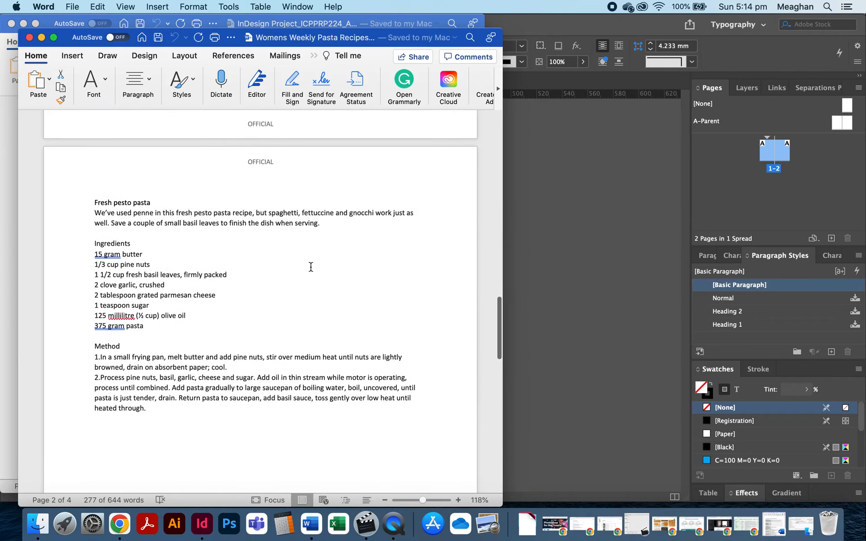
{"action": "left_click_drag", "start_coordinate": [92, 203], "coordinate": [179, 407]}
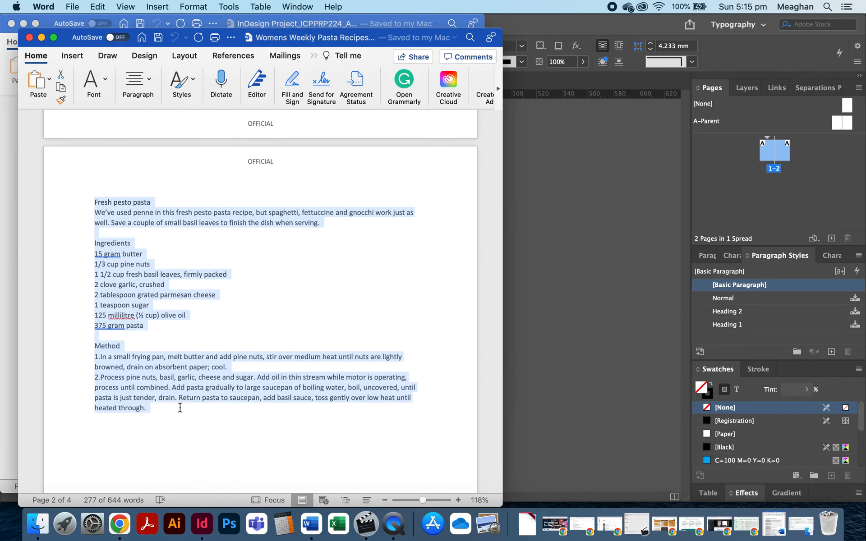
Step: Switch to InDesign, draw a text frame on the pasteboard beside the second page, and paste the Fresh pesto pasta recipe into it
{"action": "left_click", "coordinate": [525, 266]}
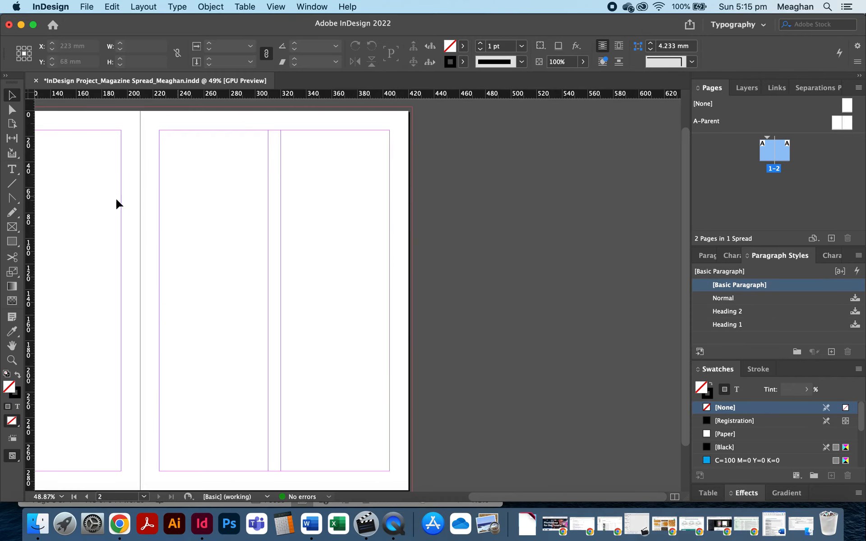
{"action": "left_click", "coordinate": [13, 170]}
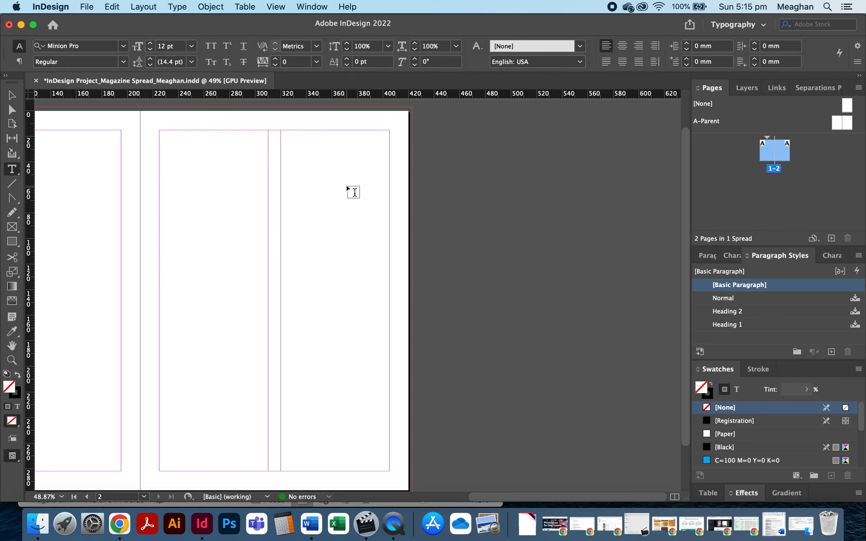
{"action": "left_click_drag", "start_coordinate": [429, 126], "coordinate": [654, 311]}
{"action": "key", "text": "super+v"}
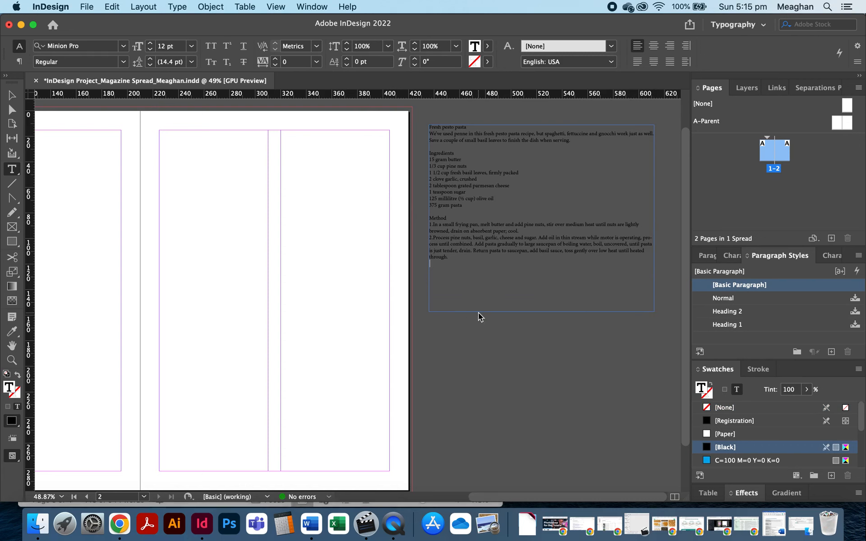
Step: Switch to Word and copy the whole Fettuccine carbonara recipe on the fourth page, from its heading through the method
{"action": "key", "text": "super+Tab"}
{"action": "scroll", "coordinate": [289, 354], "scroll_direction": "down", "scroll_amount": 15}
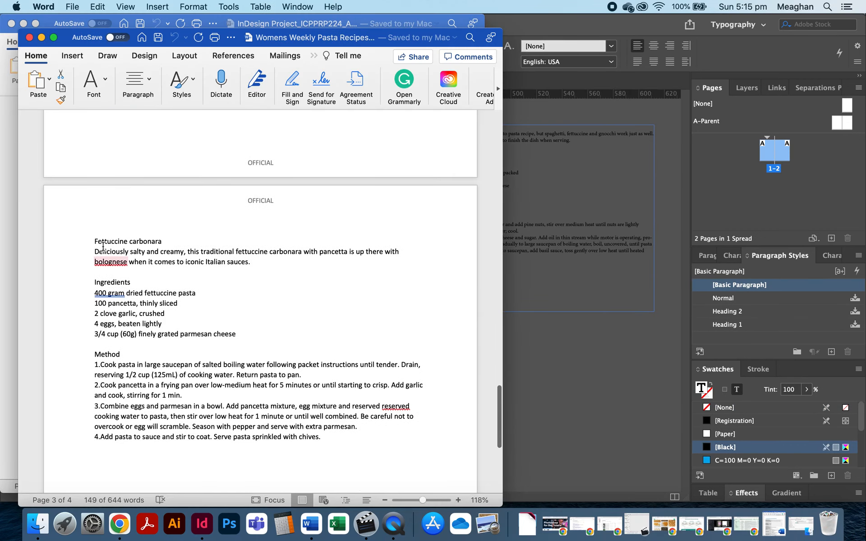
{"action": "left_click_drag", "start_coordinate": [94, 240], "coordinate": [388, 444]}
{"action": "key", "text": "super+c"}
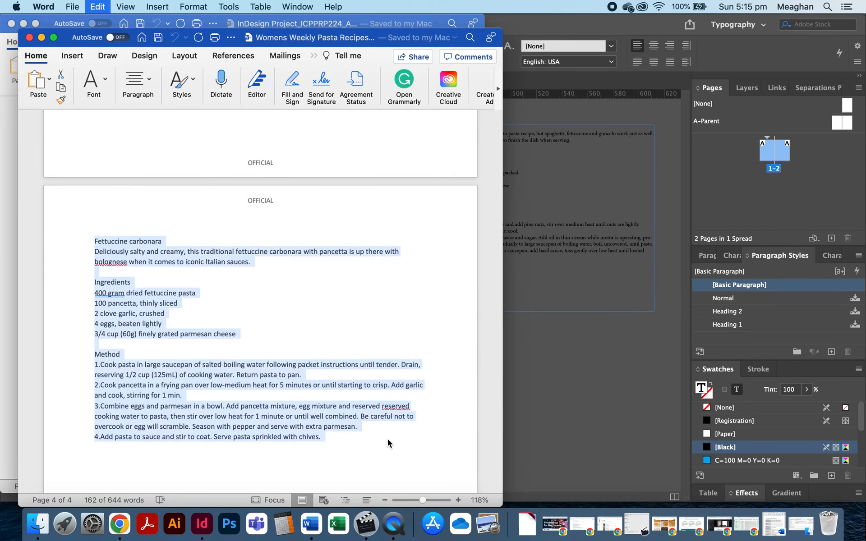
Step: Switch to InDesign, draw a text frame about 181 by 116 mm below the pesto frame, and paste the Fettuccine carbonara recipe
{"action": "left_click", "coordinate": [603, 417]}
{"action": "left_click_drag", "start_coordinate": [432, 325], "coordinate": [662, 472]}
{"action": "key", "text": "super+v"}
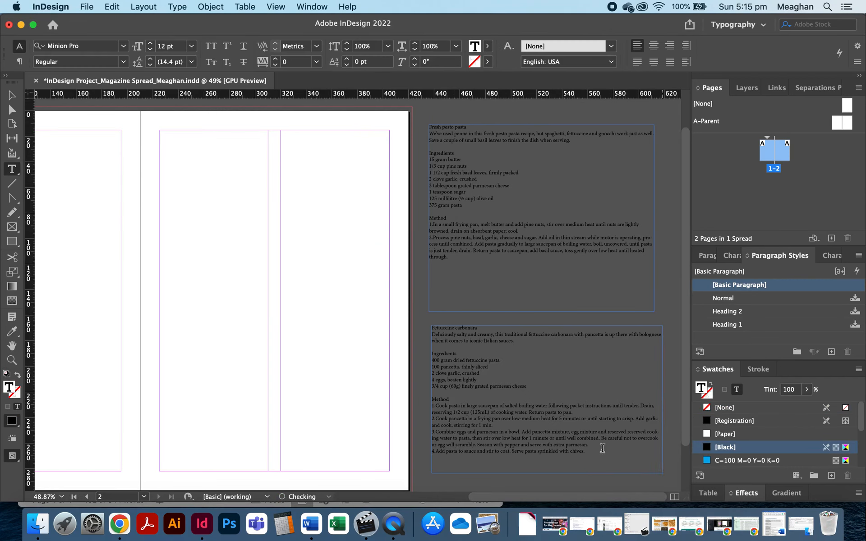
{"action": "left_click", "coordinate": [12, 95]}
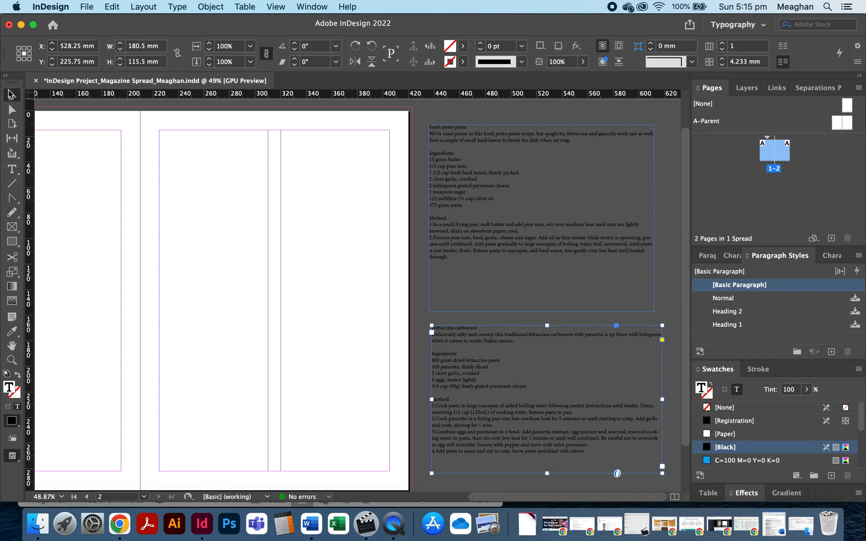
{"action": "left_click", "coordinate": [265, 272]}
Step: Examine the introduction and Slow-cooked bolognese frames beside the first page, and check the source recipes in Word before returning to InDesign
{"action": "scroll", "coordinate": [310, 298], "scroll_direction": "left", "scroll_amount": 10}
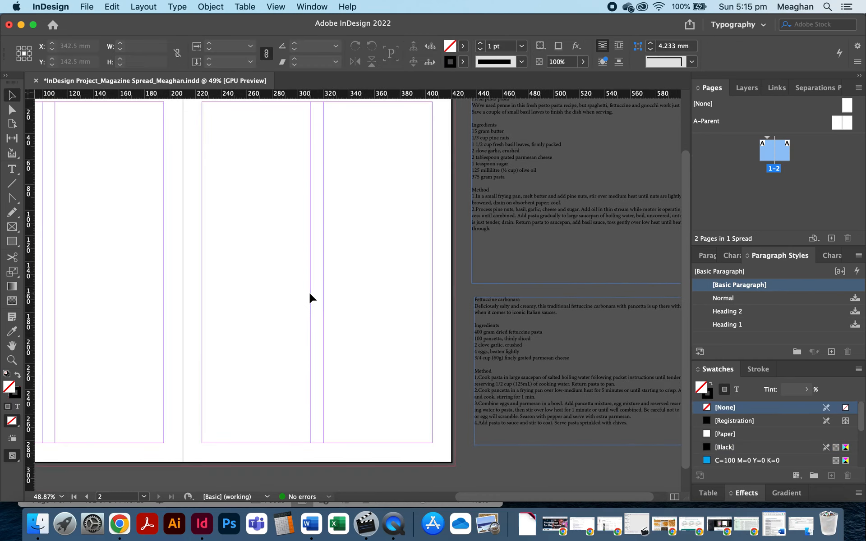
{"action": "scroll", "coordinate": [310, 298], "scroll_direction": "left", "scroll_amount": 5}
{"action": "scroll", "coordinate": [311, 298], "scroll_direction": "up", "scroll_amount": 3}
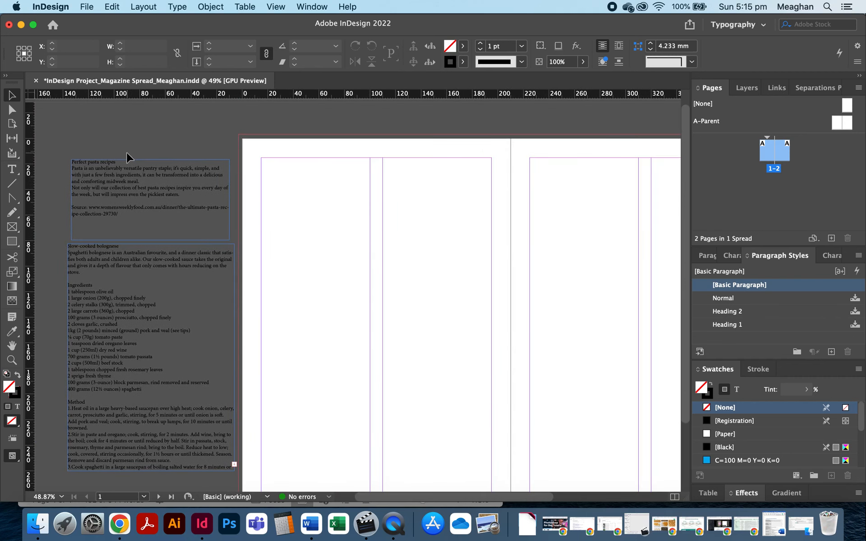
{"action": "left_click", "coordinate": [158, 205]}
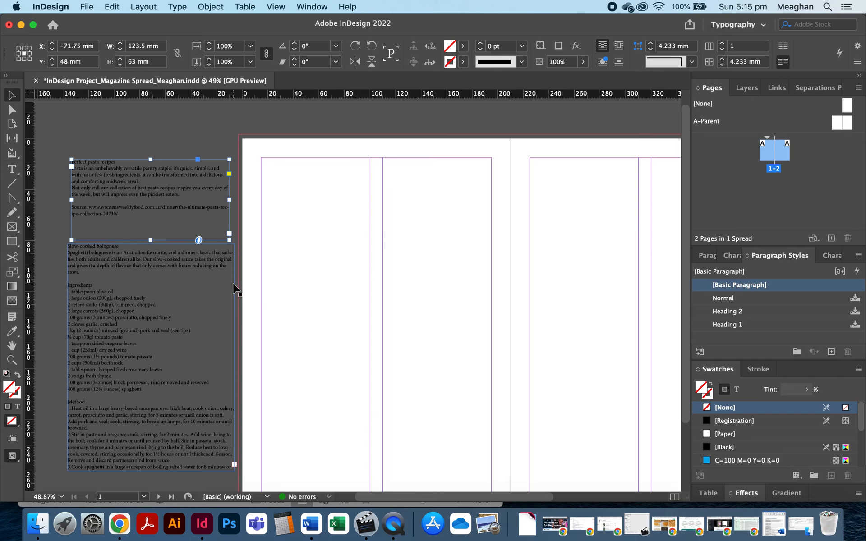
{"action": "scroll", "coordinate": [243, 284], "scroll_direction": "right", "scroll_amount": 3}
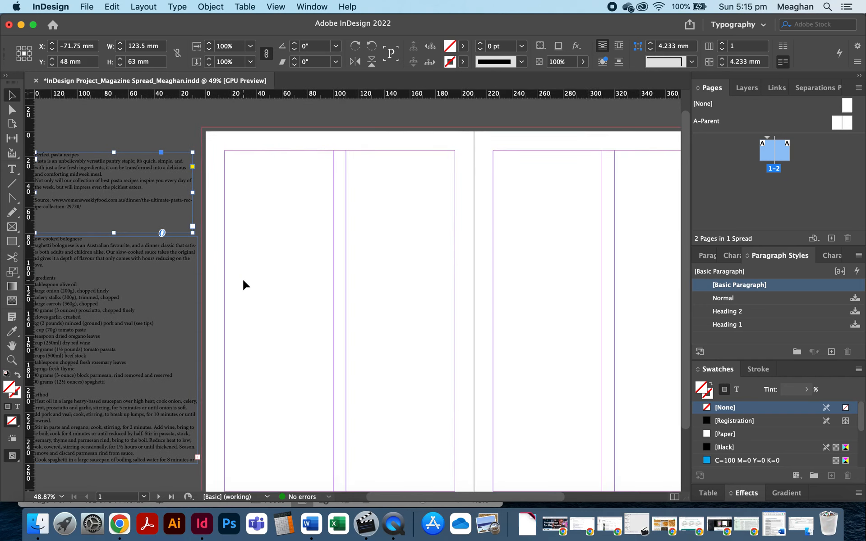
{"action": "scroll", "coordinate": [166, 226], "scroll_direction": "left", "scroll_amount": 2}
{"action": "scroll", "coordinate": [167, 226], "scroll_direction": "down", "scroll_amount": 1}
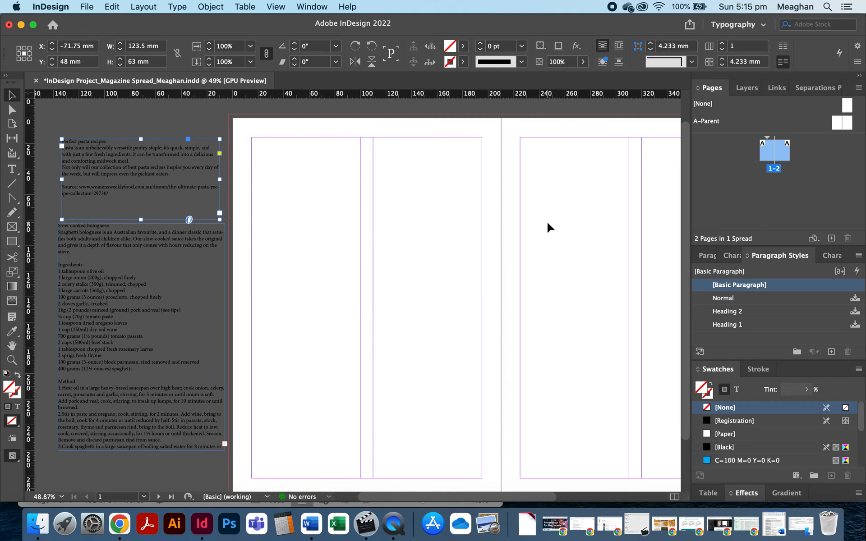
{"action": "left_click", "coordinate": [131, 343]}
{"action": "key", "text": "super+Tab"}
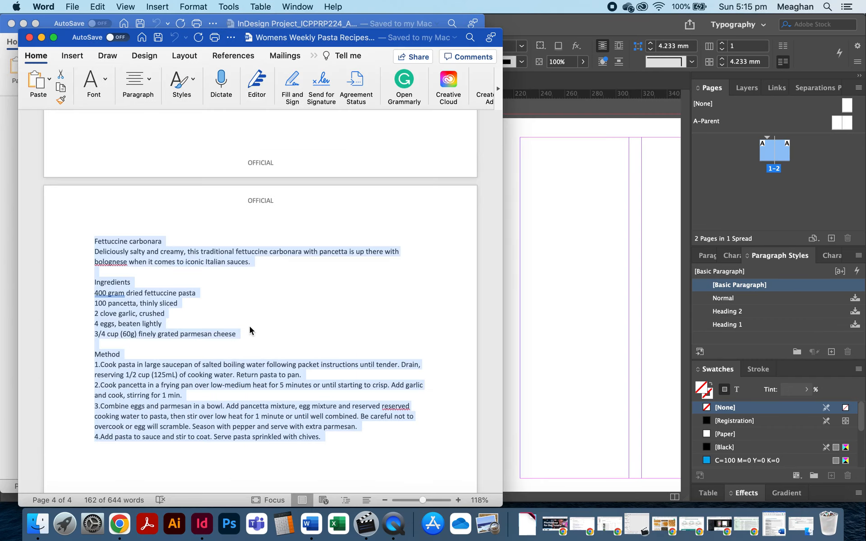
{"action": "left_click", "coordinate": [250, 331]}
{"action": "key", "text": "super+Tab"}
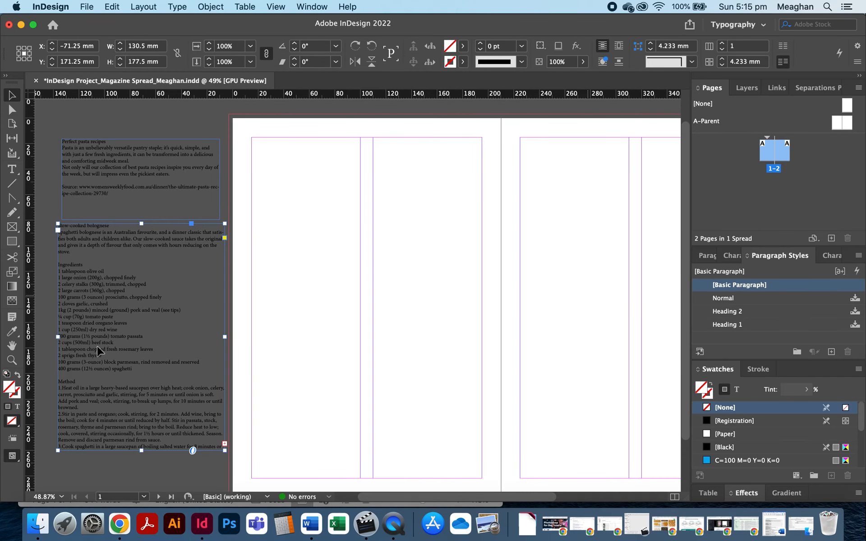
{"action": "left_click", "coordinate": [148, 161]}
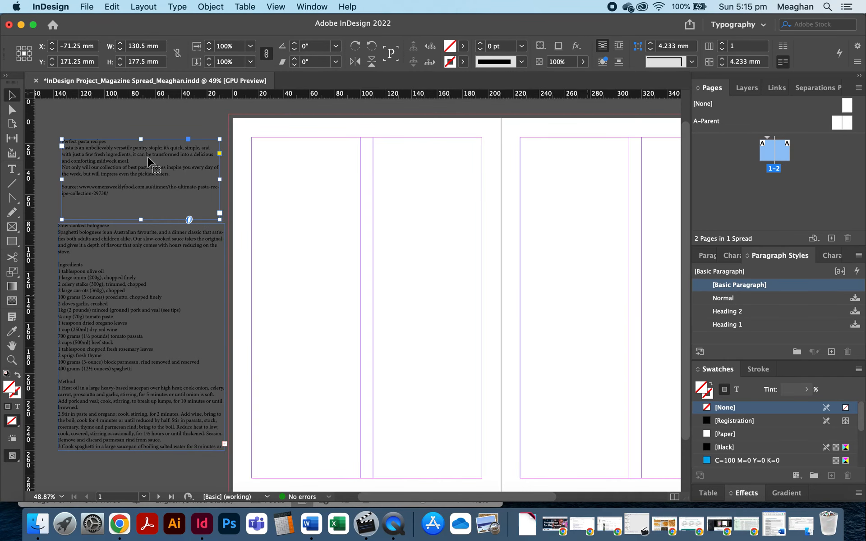
{"action": "left_click_drag", "start_coordinate": [148, 161], "coordinate": [346, 211]}
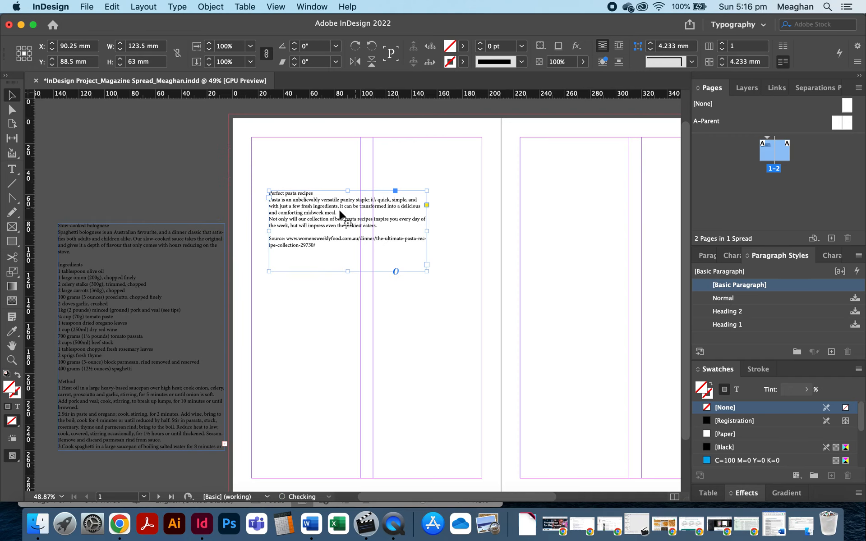
{"action": "key", "text": "cmd+z"}
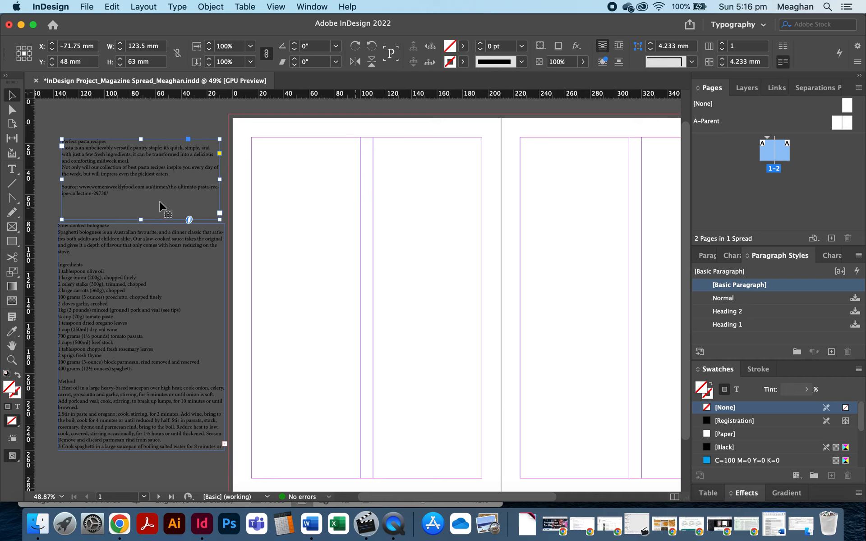
Step: Duplicate the introduction text frame onto the first page and cut the "Perfect pasta recipes" heading out of the copy
{"action": "left_click", "coordinate": [188, 200]}
{"action": "left_click_drag", "start_coordinate": [188, 200], "coordinate": [386, 309]}
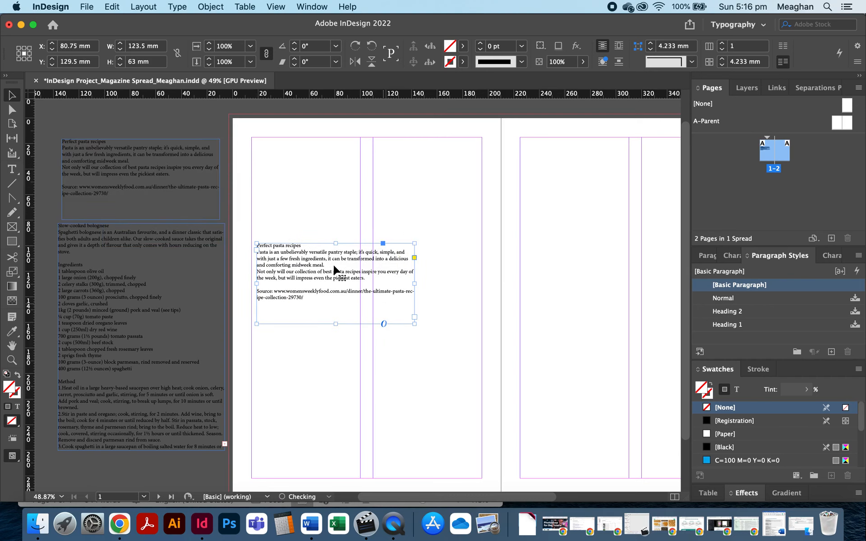
{"action": "scroll", "coordinate": [333, 269], "scroll_direction": "up", "scroll_amount": 5}
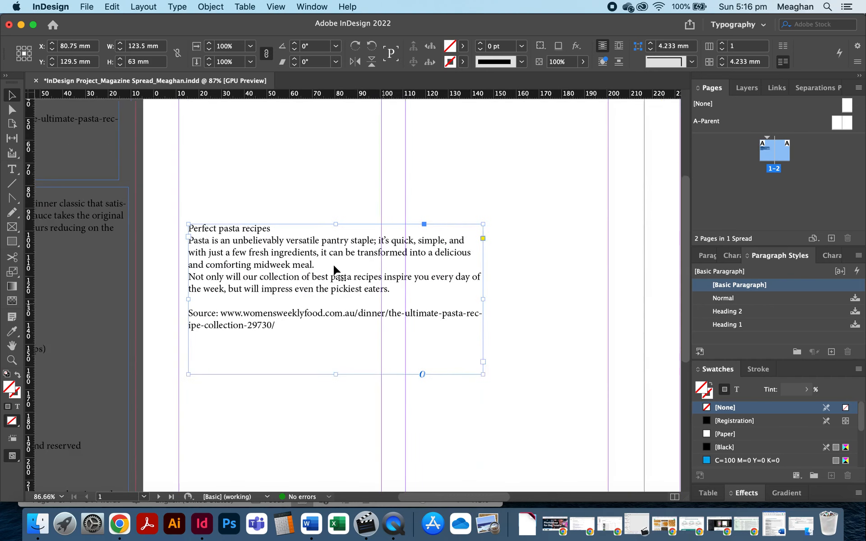
{"action": "triple_click", "coordinate": [251, 227]}
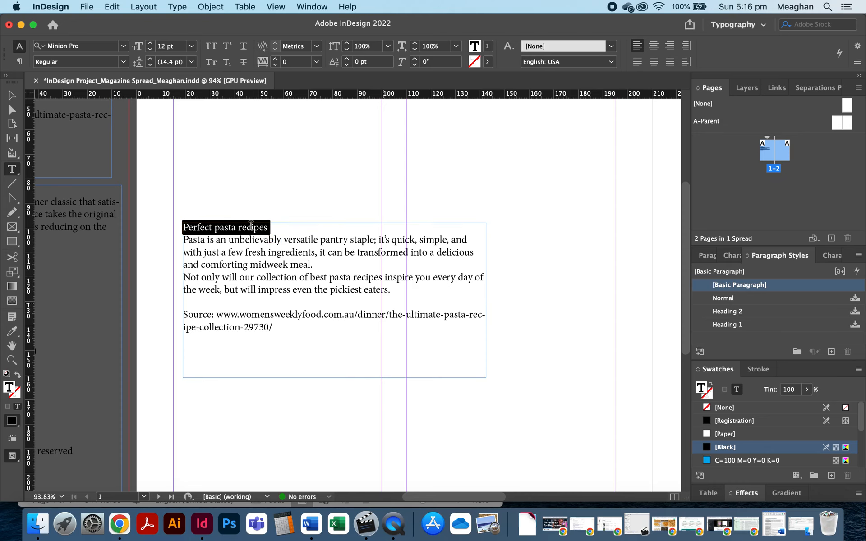
{"action": "key", "text": "BackSpace"}
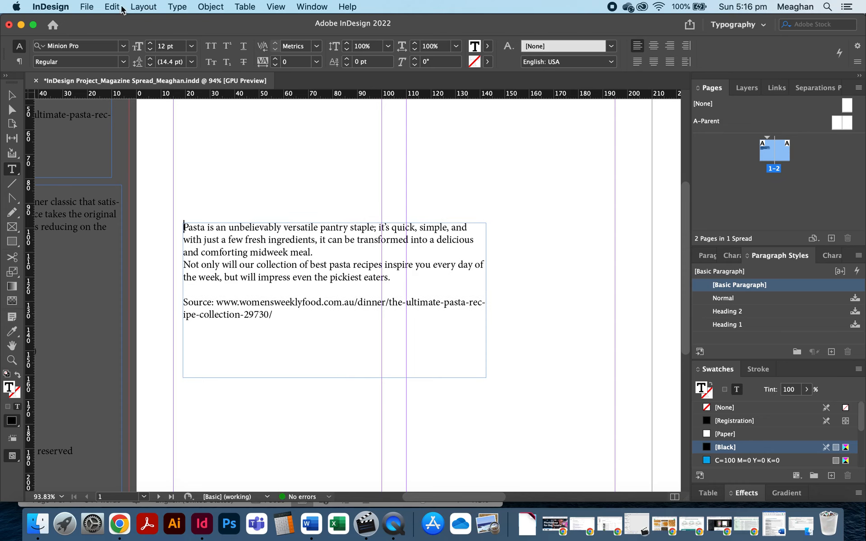
{"action": "left_click", "coordinate": [109, 7]}
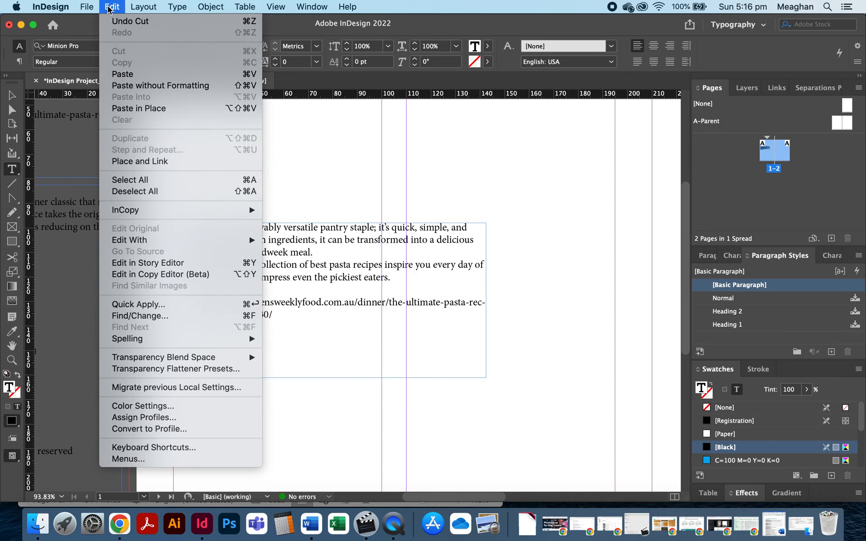
{"action": "left_click", "coordinate": [317, 196]}
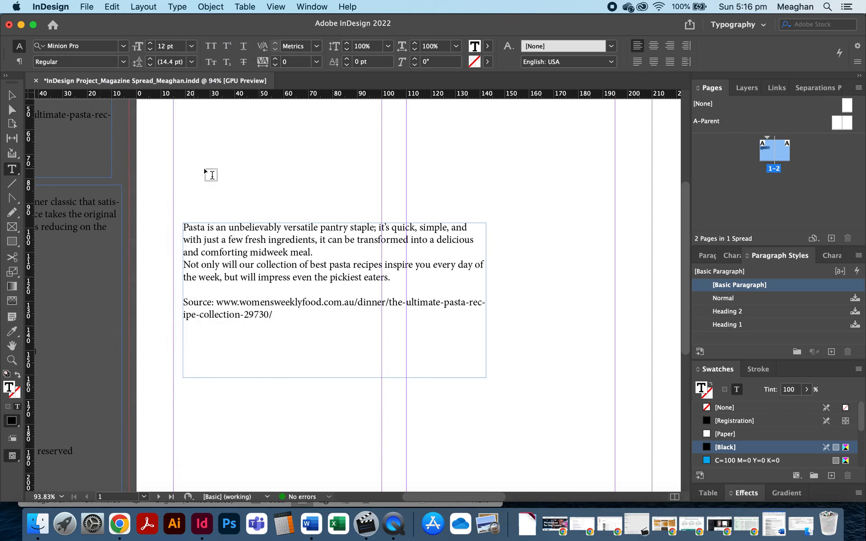
Step: Paste the heading into a new frame above the introduction and move the source line into its own frame, about 95 by 17.5 mm, below it
{"action": "left_click_drag", "start_coordinate": [193, 154], "coordinate": [333, 196]}
{"action": "key", "text": "super+v"}
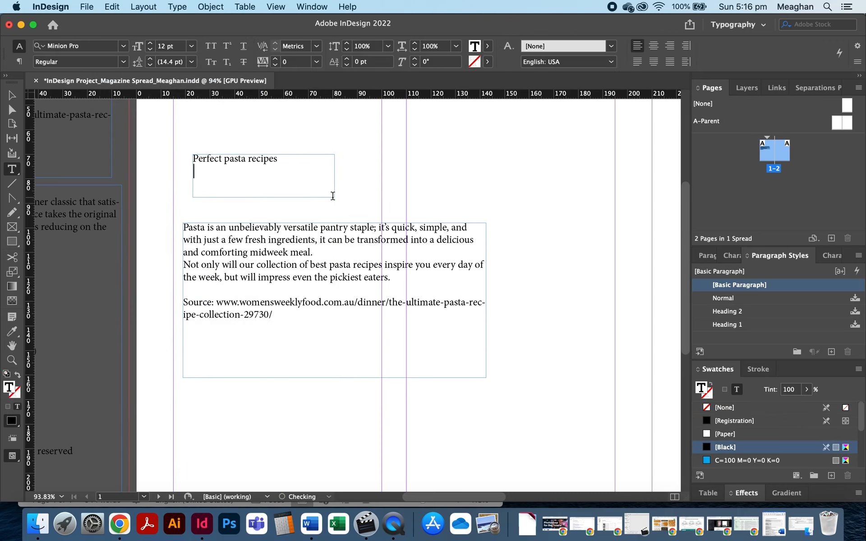
{"action": "left_click_drag", "start_coordinate": [284, 311], "coordinate": [176, 310]}
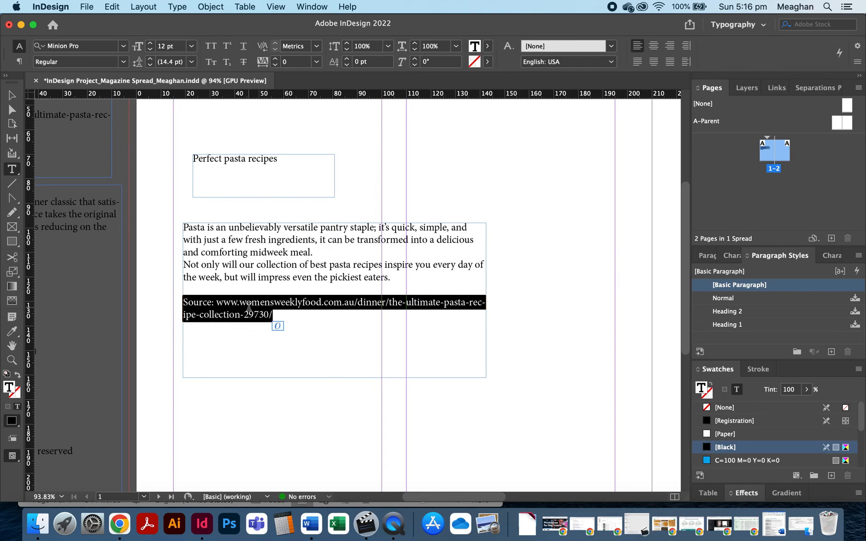
{"action": "key", "text": "super+x"}
{"action": "left_click_drag", "start_coordinate": [188, 406], "coordinate": [421, 447]}
{"action": "key", "text": "super+v"}
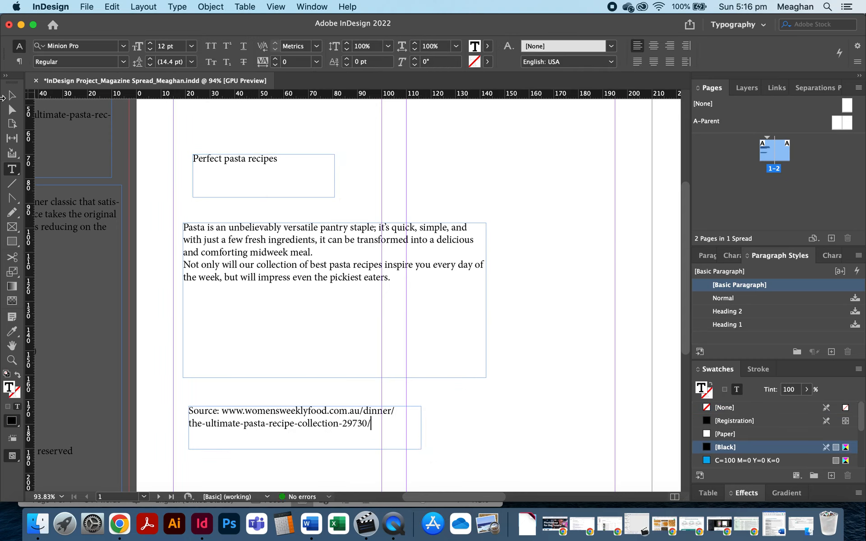
Step: Delete the blank lines left at the end of the introduction text and deselect its frame
{"action": "key", "text": "Escape"}
{"action": "double_click", "coordinate": [235, 312]}
{"action": "key", "text": "BackSpace"}
{"action": "key", "text": "BackSpace"}
{"action": "key", "text": "BackSpace"}
{"action": "left_click", "coordinate": [15, 106]}
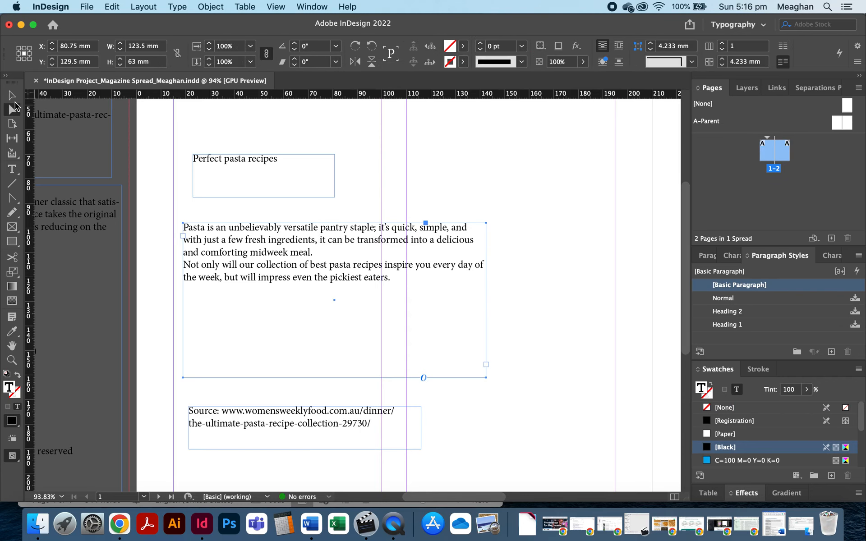
{"action": "left_click", "coordinate": [13, 96]}
{"action": "left_click", "coordinate": [169, 299]}
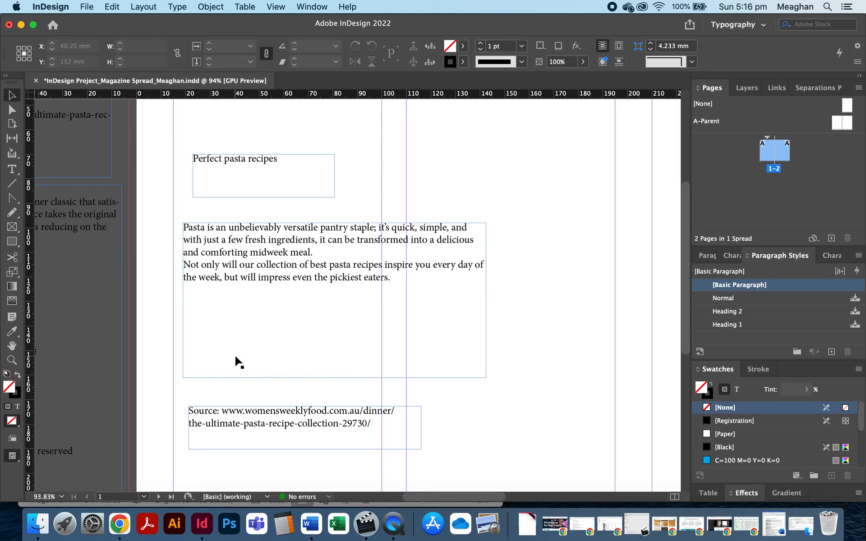
Step: Move the source frame just below the first page's bottom margin and resize it to about 183 by 10 mm
{"action": "scroll", "coordinate": [259, 424], "scroll_direction": "down", "scroll_amount": 10}
{"action": "left_click_drag", "start_coordinate": [269, 203], "coordinate": [242, 482]}
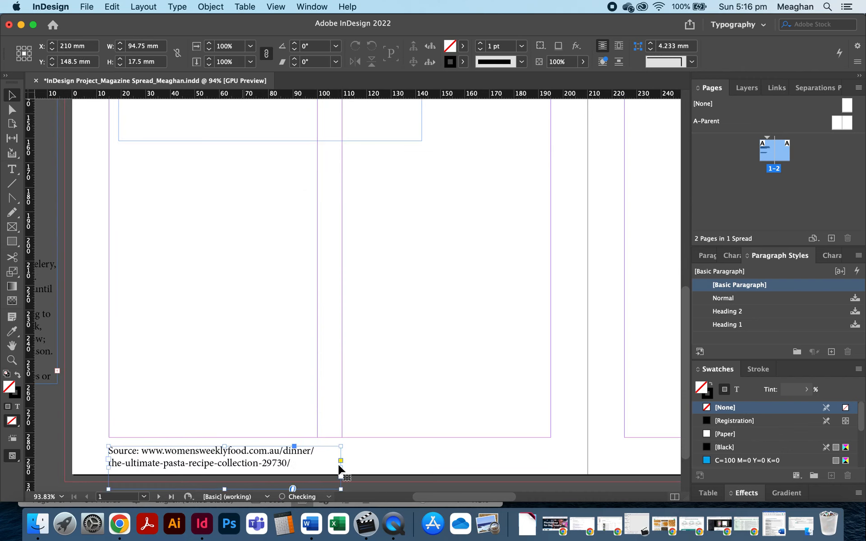
{"action": "left_click_drag", "start_coordinate": [340, 488], "coordinate": [559, 469]}
Step: Align the introduction and heading frames to the page's left margin, resizing the introduction to about 85 by 73 mm and the heading to 180 mm wide
{"action": "scroll", "coordinate": [418, 350], "scroll_direction": "up", "scroll_amount": 10}
{"action": "scroll", "coordinate": [418, 350], "scroll_direction": "left", "scroll_amount": 2}
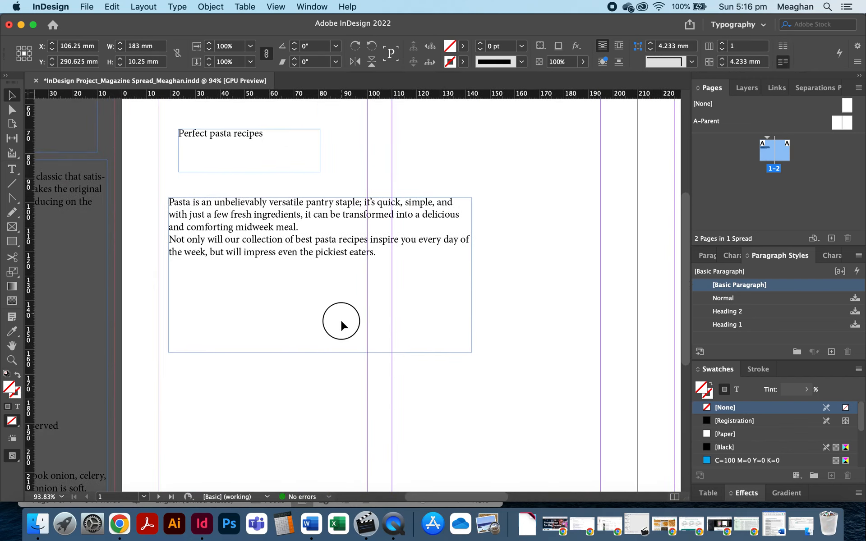
{"action": "left_click_drag", "start_coordinate": [341, 325], "coordinate": [332, 360]}
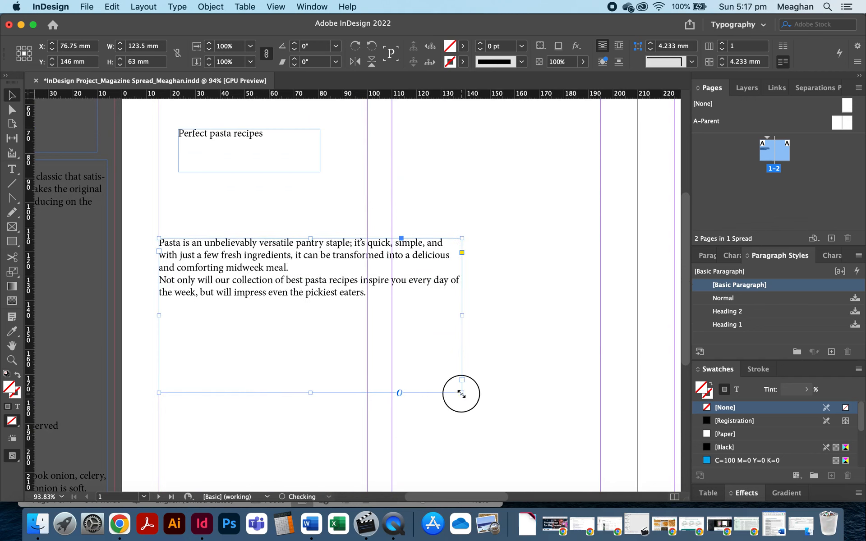
{"action": "left_click_drag", "start_coordinate": [461, 394], "coordinate": [367, 417]}
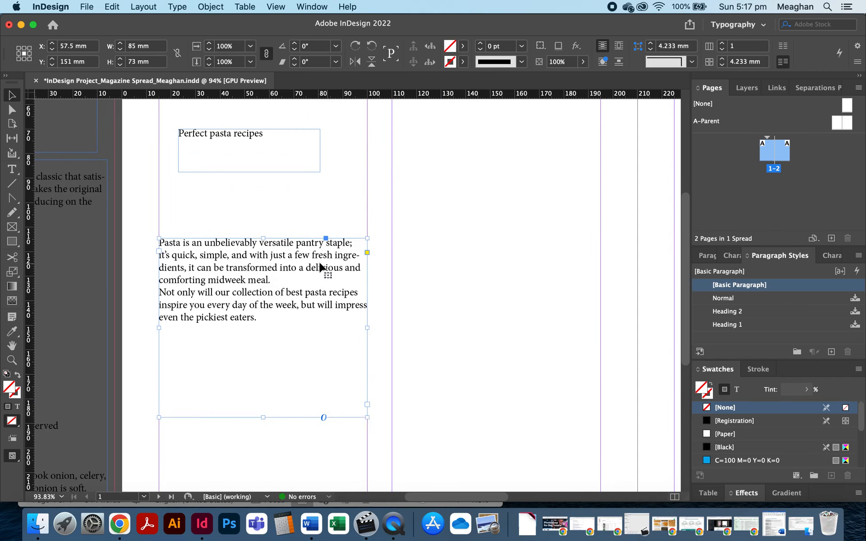
{"action": "left_click_drag", "start_coordinate": [237, 161], "coordinate": [218, 204]}
{"action": "left_click_drag", "start_coordinate": [300, 194], "coordinate": [600, 201]}
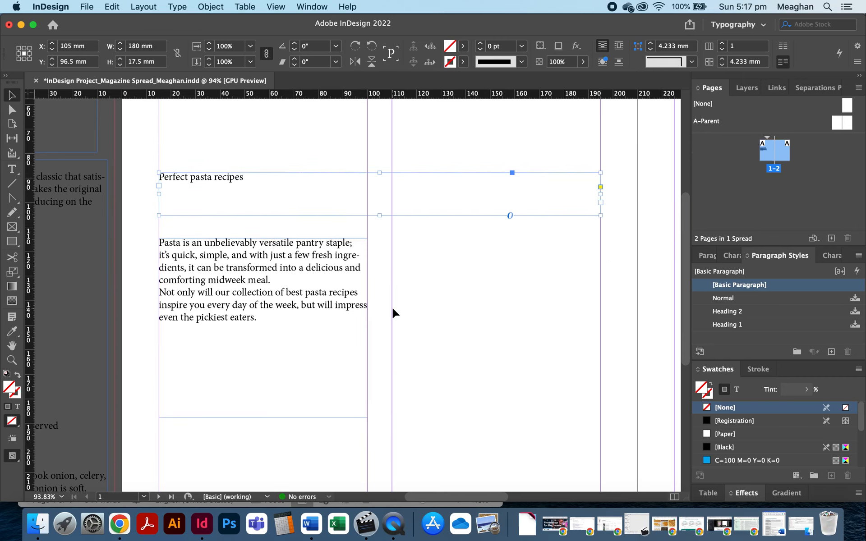
Step: Move the introduction and heading frames into the lower half of the first page, with the heading at about Y 159 mm
{"action": "scroll", "coordinate": [392, 316], "scroll_direction": "down", "scroll_amount": 5}
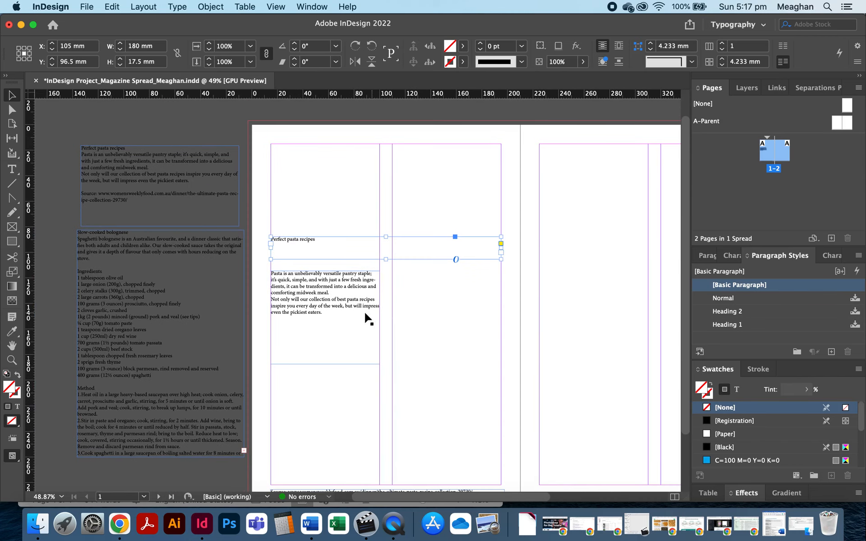
{"action": "left_click", "coordinate": [347, 357]}
{"action": "left_click_drag", "start_coordinate": [347, 358], "coordinate": [348, 443]}
{"action": "left_click_drag", "start_coordinate": [333, 238], "coordinate": [326, 340]}
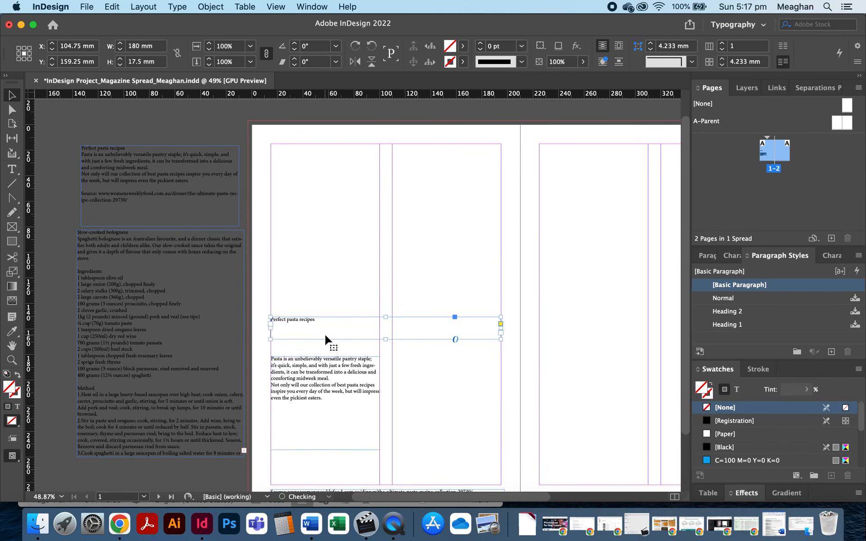
Step: Switch to Chrome, examine the two layouts in the example Perfect Pasta Spread PDF, and return to InDesign
{"action": "key", "text": "super+Tab"}
{"action": "key", "text": "super+Tab"}
{"action": "key", "text": "super+Tab"}
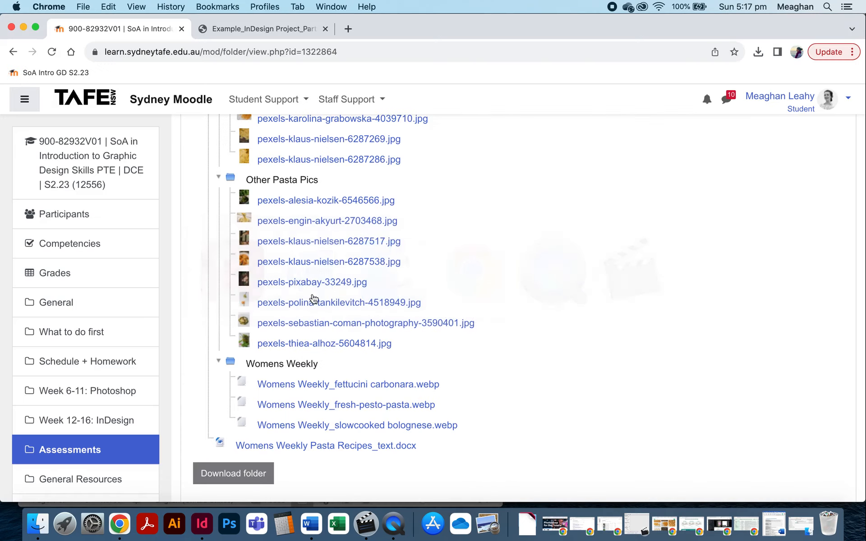
{"action": "left_click", "coordinate": [290, 31]}
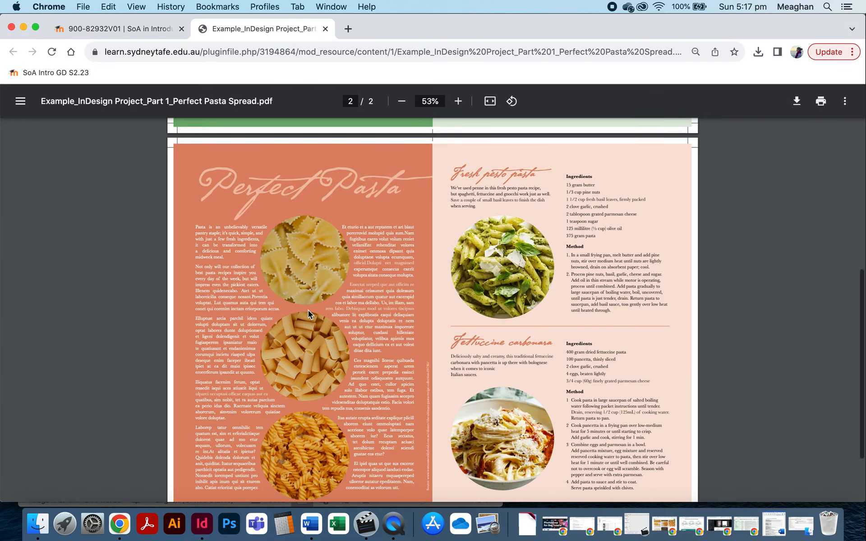
{"action": "scroll", "coordinate": [308, 310], "scroll_direction": "up", "scroll_amount": 10}
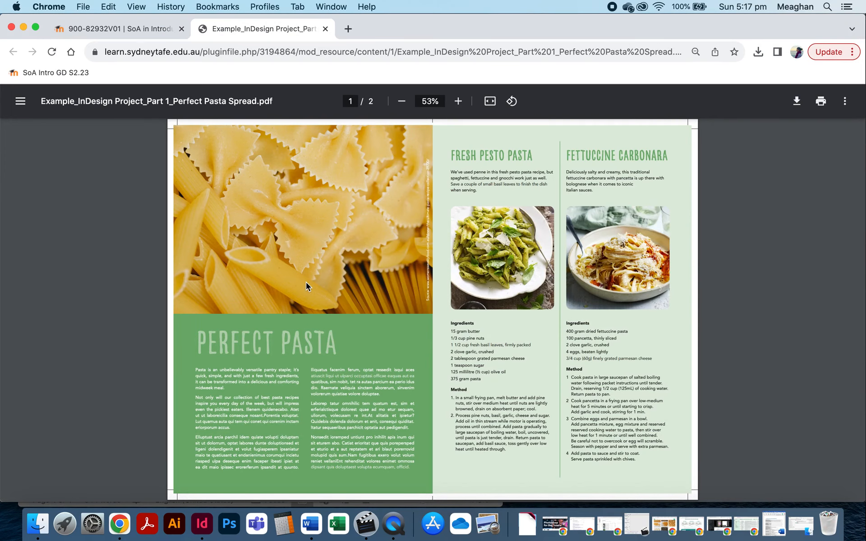
{"action": "left_click", "coordinate": [142, 29]}
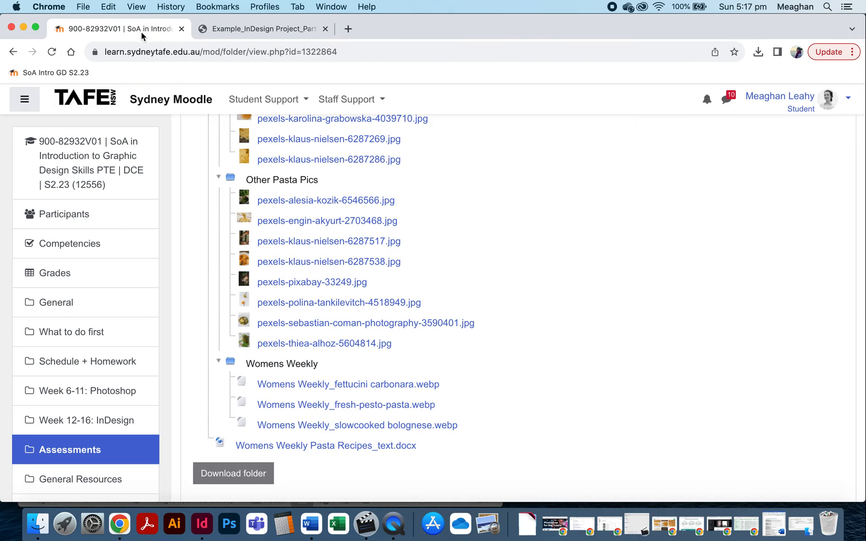
{"action": "key", "text": "super+Tab"}
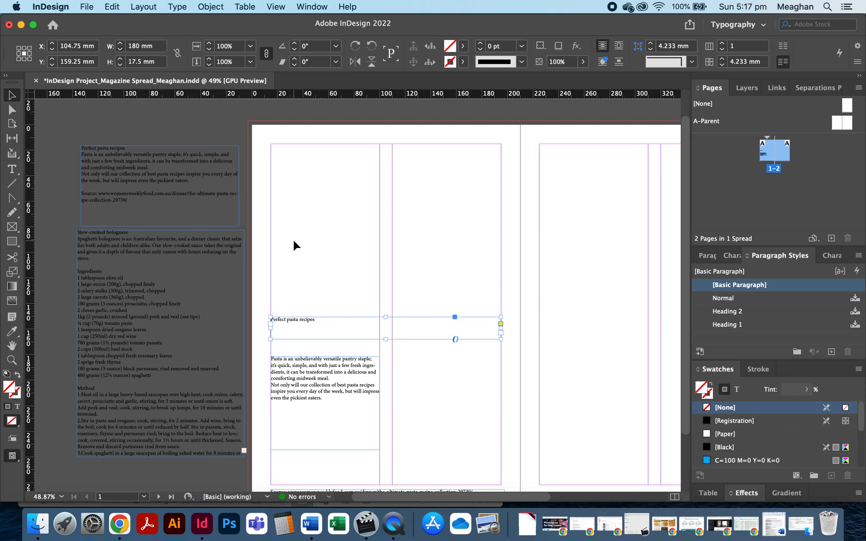
Step: Move the introduction frame slightly further down, to about Y 222.5 mm
{"action": "left_click", "coordinate": [391, 260]}
{"action": "scroll", "coordinate": [351, 228], "scroll_direction": "down", "scroll_amount": 3}
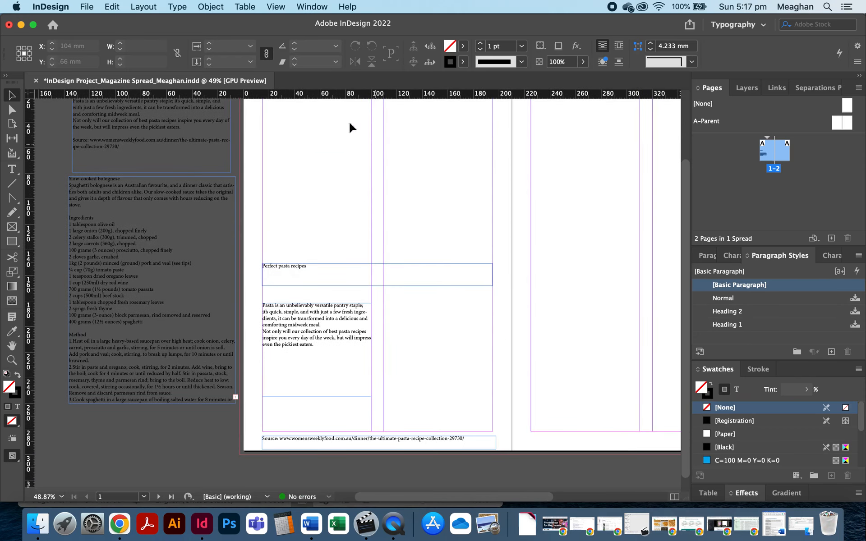
{"action": "left_click", "coordinate": [300, 332]}
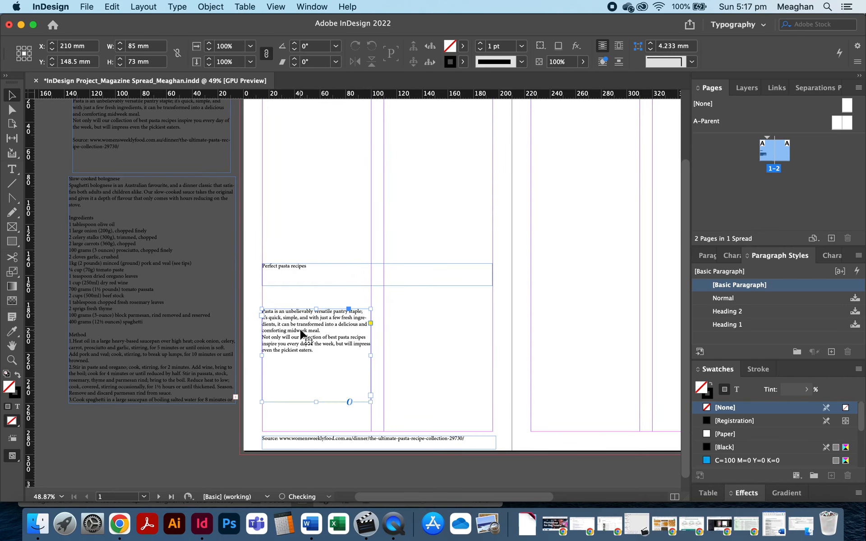
Step: Place a horizontal guide across the first page at 148.5 mm and move the heading frame below it to about Y 167 mm
{"action": "scroll", "coordinate": [316, 255], "scroll_direction": "up", "scroll_amount": 1}
{"action": "scroll", "coordinate": [317, 253], "scroll_direction": "up", "scroll_amount": 3}
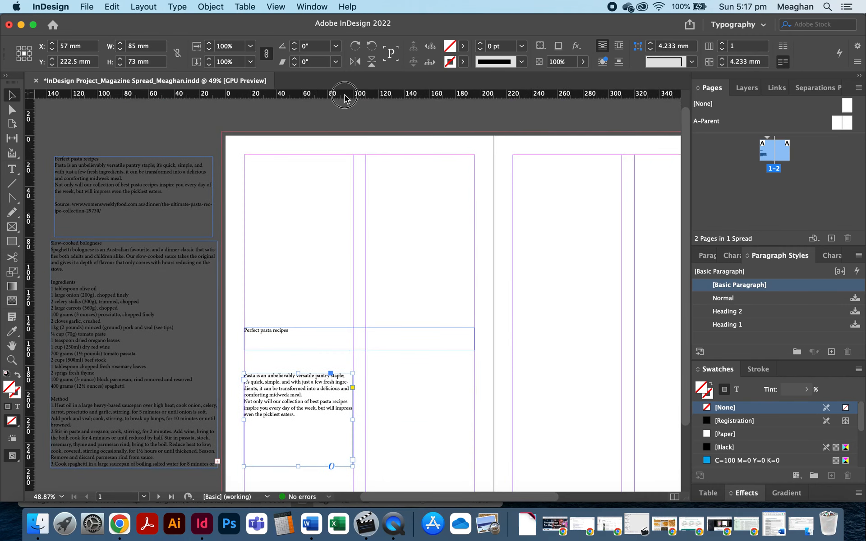
{"action": "left_click_drag", "start_coordinate": [344, 96], "coordinate": [331, 320]}
{"action": "left_click", "coordinate": [344, 309]}
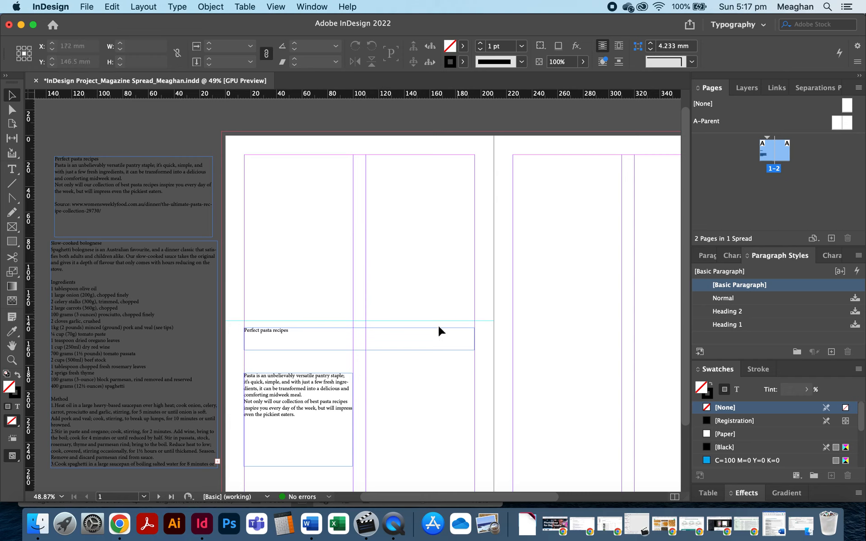
{"action": "left_click_drag", "start_coordinate": [427, 345], "coordinate": [427, 353]}
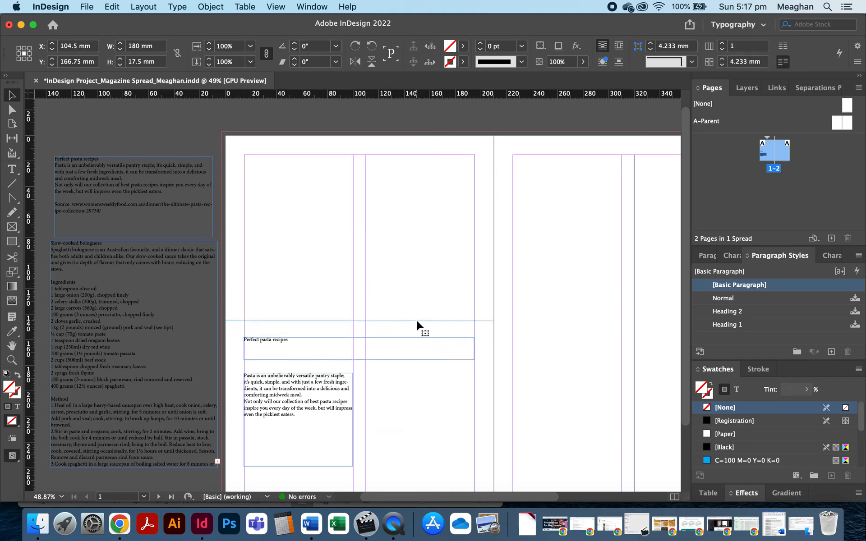
{"action": "left_click_drag", "start_coordinate": [417, 321], "coordinate": [417, 329]}
Step: Move the horizontal guide to the page's bottom edge at 297 mm and divide its Y position by 2 to reach 148.5 mm
{"action": "scroll", "coordinate": [418, 331], "scroll_direction": "down", "scroll_amount": 3}
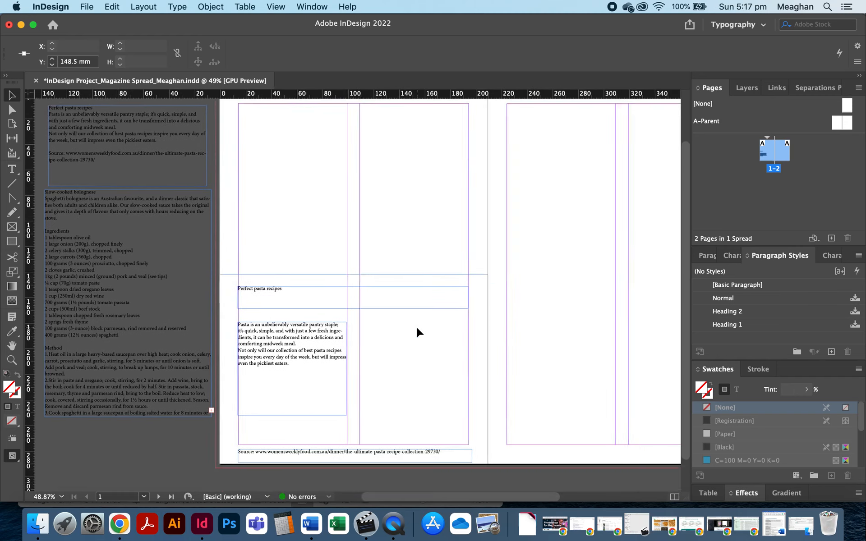
{"action": "left_click_drag", "start_coordinate": [443, 250], "coordinate": [477, 440]}
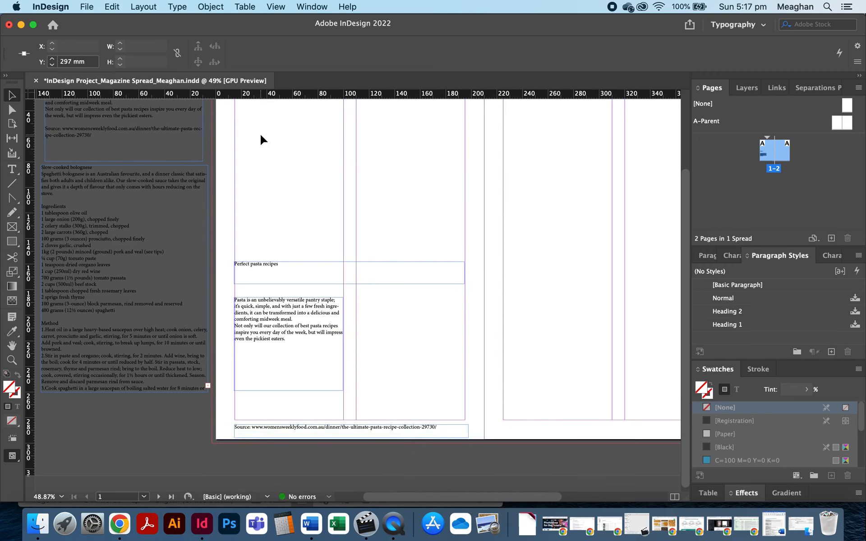
{"action": "left_click", "coordinate": [71, 61]}
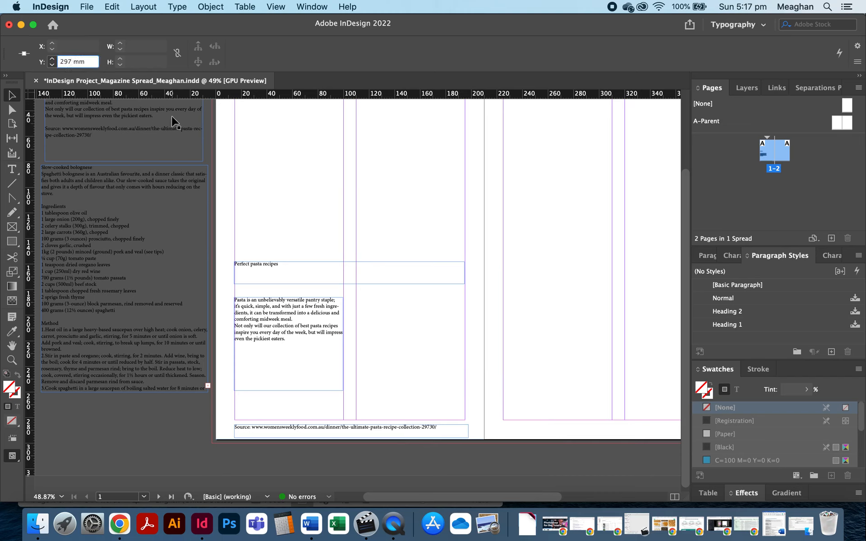
{"action": "type", "text": "/2"}
{"action": "key", "text": "Tab"}
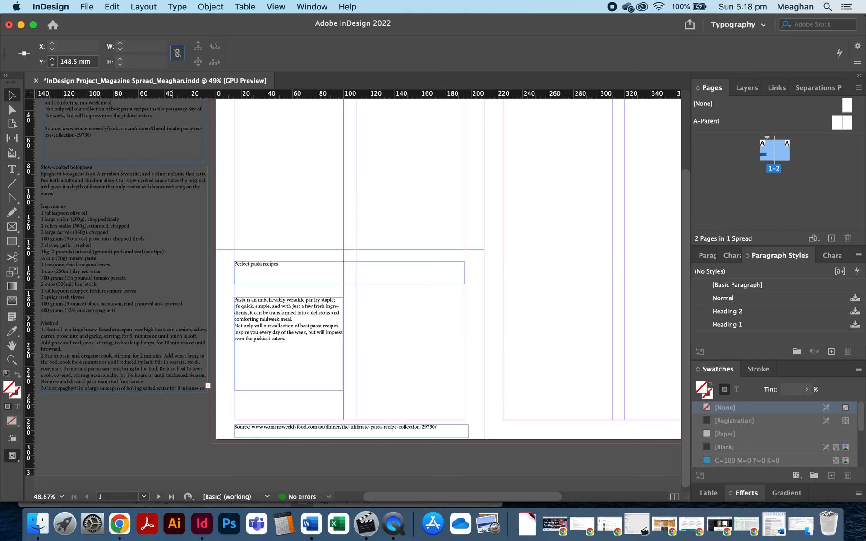
Step: Offset the horizontal guide by adding 3 mm to its Y position, and undo that change
{"action": "left_click", "coordinate": [77, 61]}
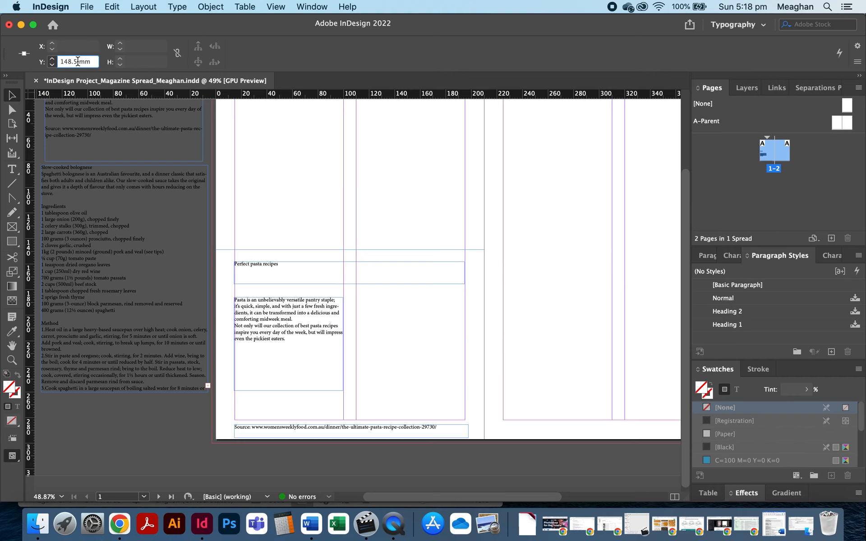
{"action": "type", "text": "+3"}
{"action": "key", "text": "Tab"}
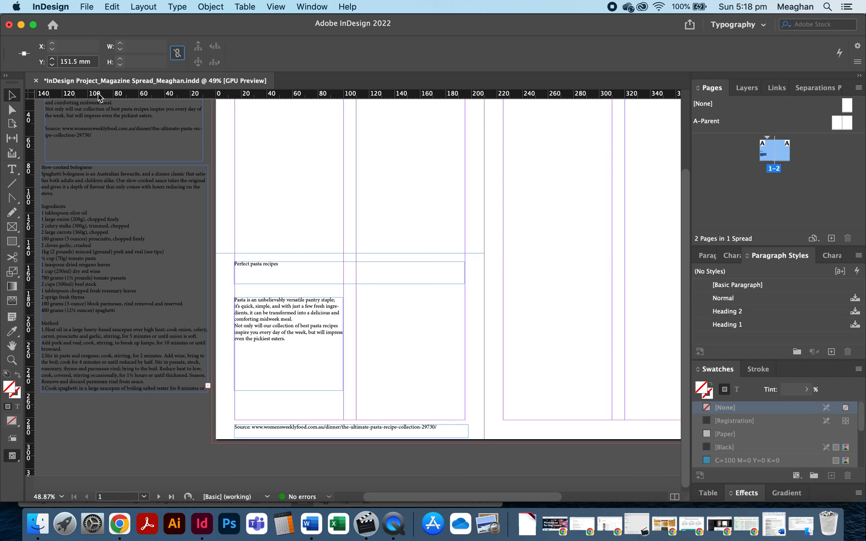
{"action": "key", "text": "super+z"}
Step: Delete the horizontal guide from the middle of the first page
{"action": "left_click", "coordinate": [300, 206]}
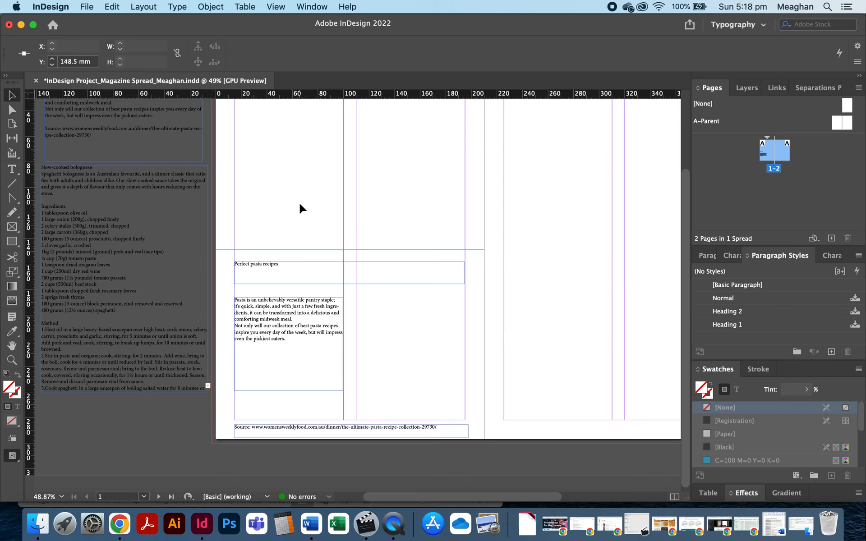
{"action": "left_click", "coordinate": [334, 250]}
{"action": "key", "text": "Delete"}
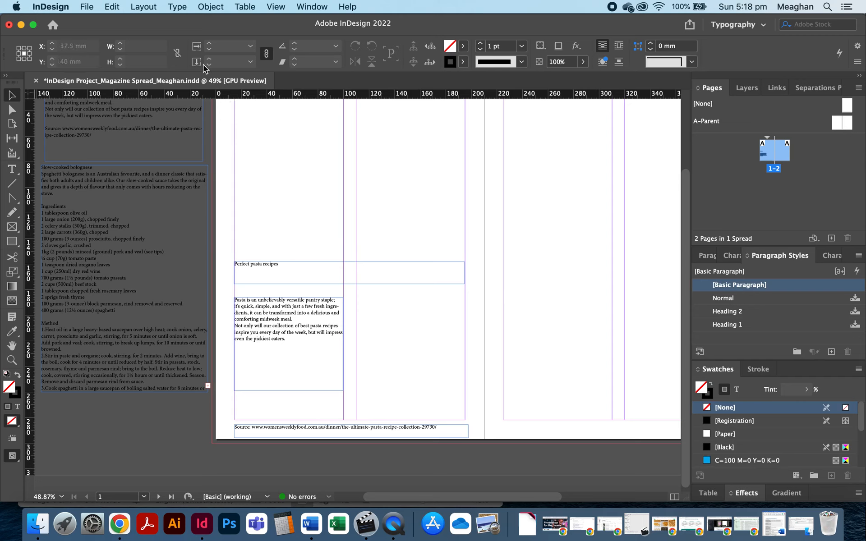
Step: Create ruler guides on both pages with 2 rows and a 0 mm gutter, fitted to the page
{"action": "left_click", "coordinate": [153, 8]}
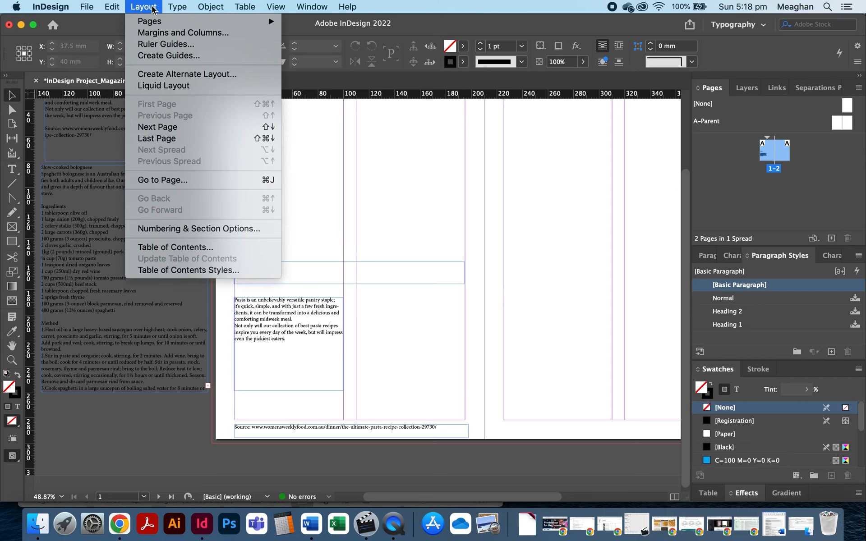
{"action": "left_click", "coordinate": [172, 58]}
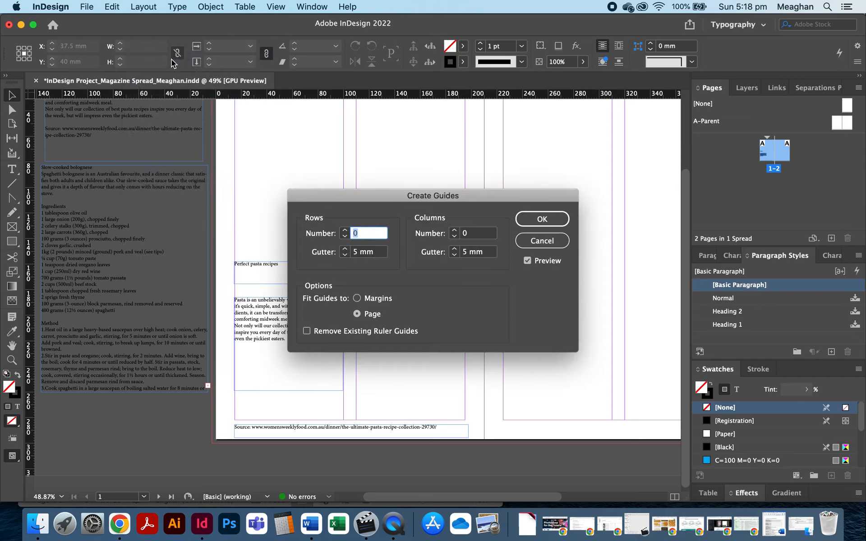
{"action": "left_click", "coordinate": [344, 230]}
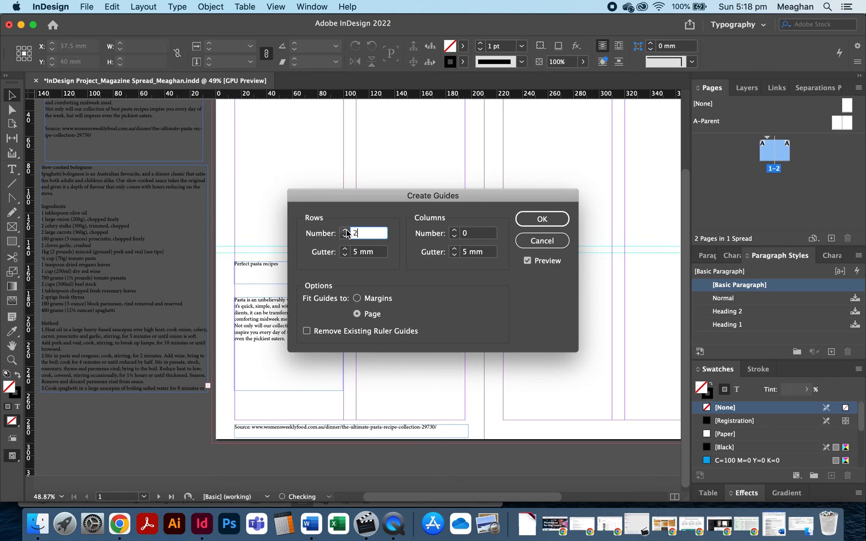
{"action": "left_click", "coordinate": [346, 256]}
{"action": "left_click", "coordinate": [345, 255]}
{"action": "left_click", "coordinate": [345, 256]}
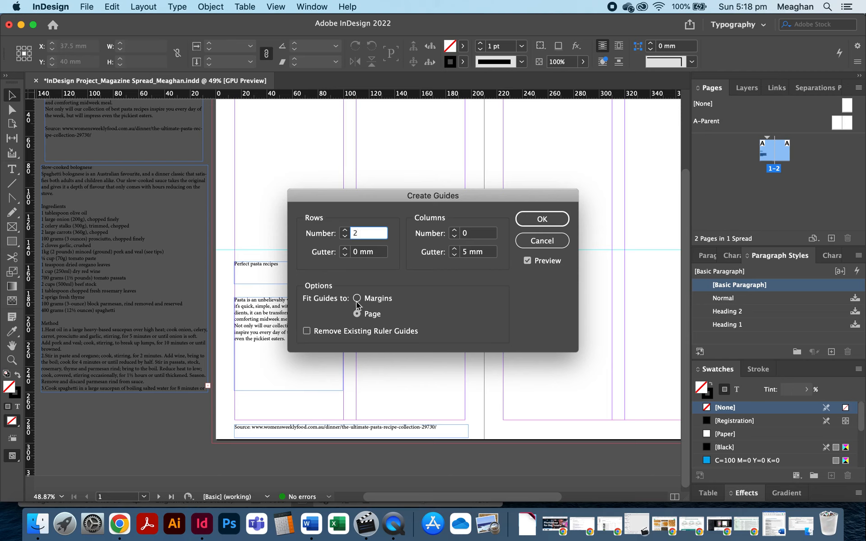
{"action": "left_click", "coordinate": [357, 299]}
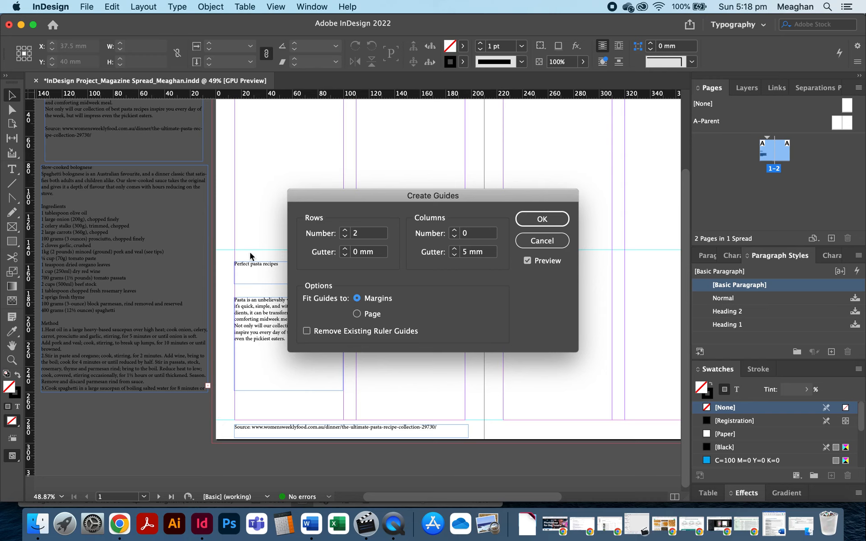
{"action": "left_click", "coordinate": [357, 314]}
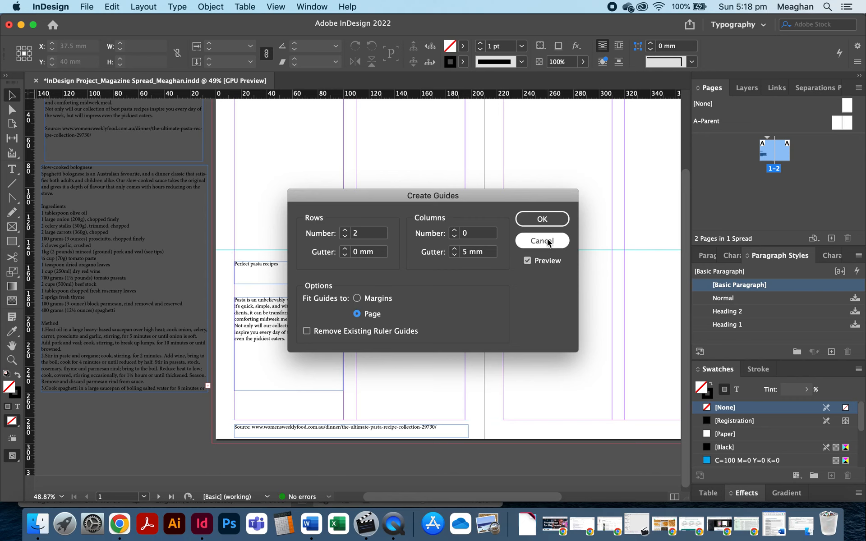
{"action": "left_click", "coordinate": [551, 218]}
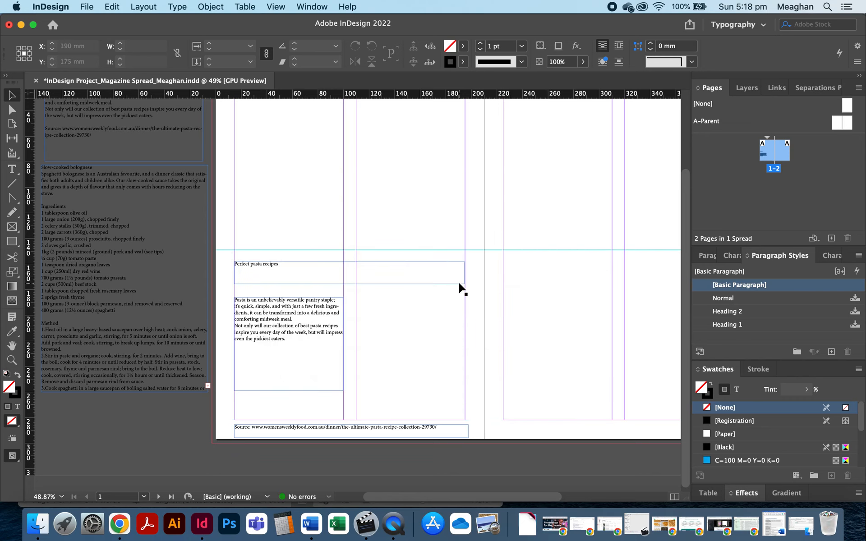
Step: Delete the horizontal middle guide from the second page only
{"action": "scroll", "coordinate": [459, 287], "scroll_direction": "right", "scroll_amount": 4}
{"action": "scroll", "coordinate": [460, 287], "scroll_direction": "up", "scroll_amount": 2}
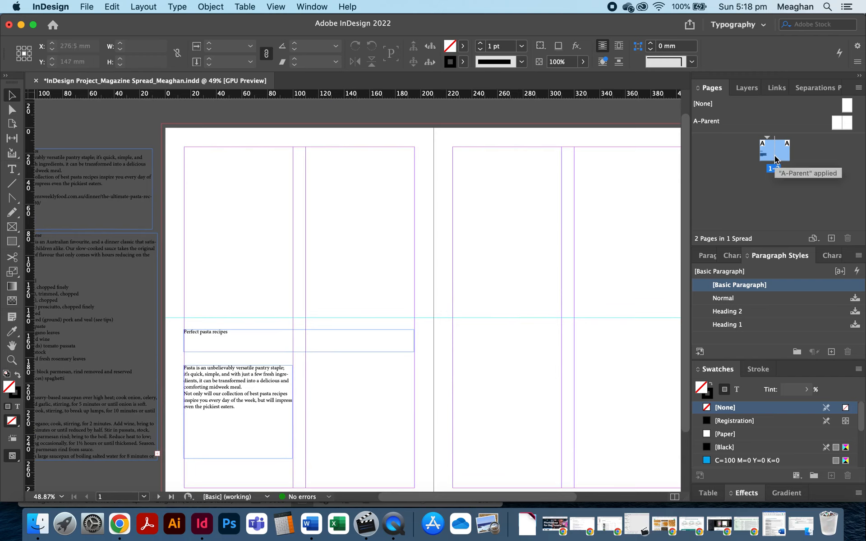
{"action": "left_click", "coordinate": [789, 153]}
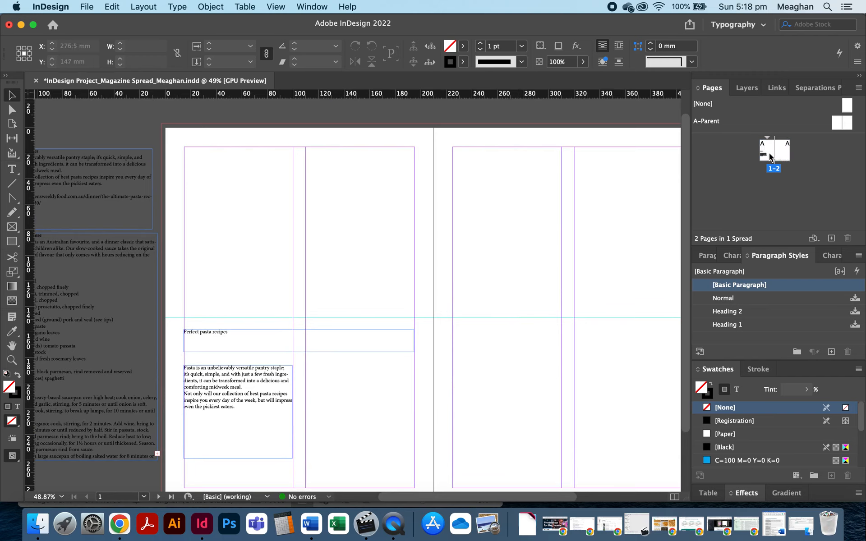
{"action": "left_click", "coordinate": [770, 154]}
{"action": "left_click", "coordinate": [782, 155]}
{"action": "left_click", "coordinate": [758, 155]}
{"action": "left_click", "coordinate": [549, 318]}
{"action": "key", "text": "Delete"}
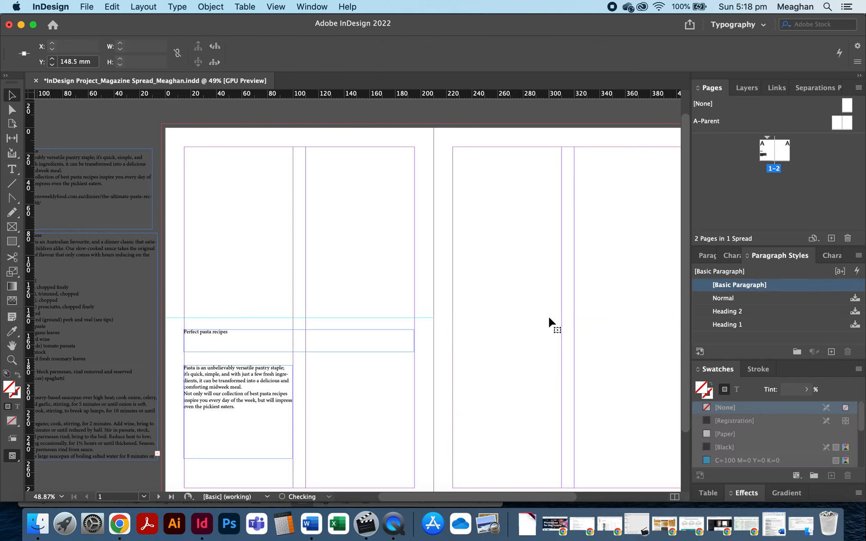
Step: Snap the intro text frame to the first column at X 57.5 mm, Y 221 mm, and the heading frame at X 105 mm, Y 166.25 mm
{"action": "scroll", "coordinate": [434, 337], "scroll_direction": "down", "scroll_amount": 5}
{"action": "scroll", "coordinate": [434, 337], "scroll_direction": "left", "scroll_amount": 2}
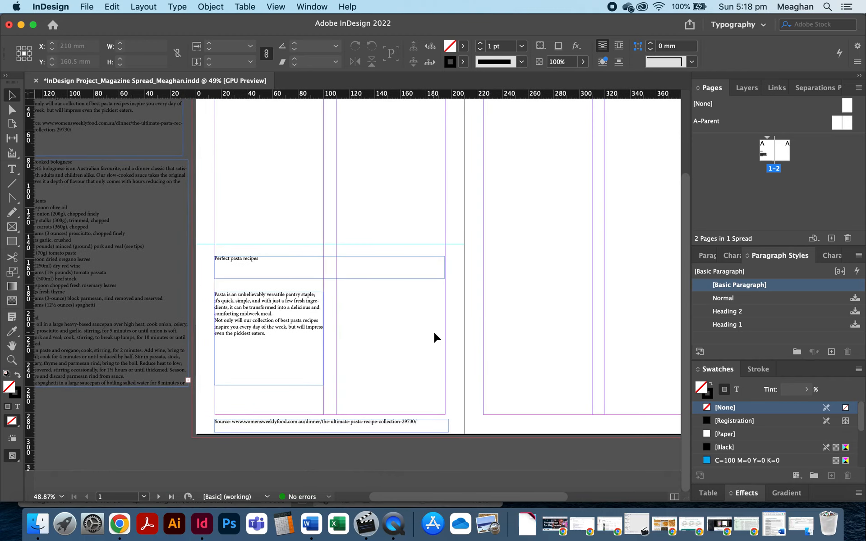
{"action": "left_click", "coordinate": [300, 333]}
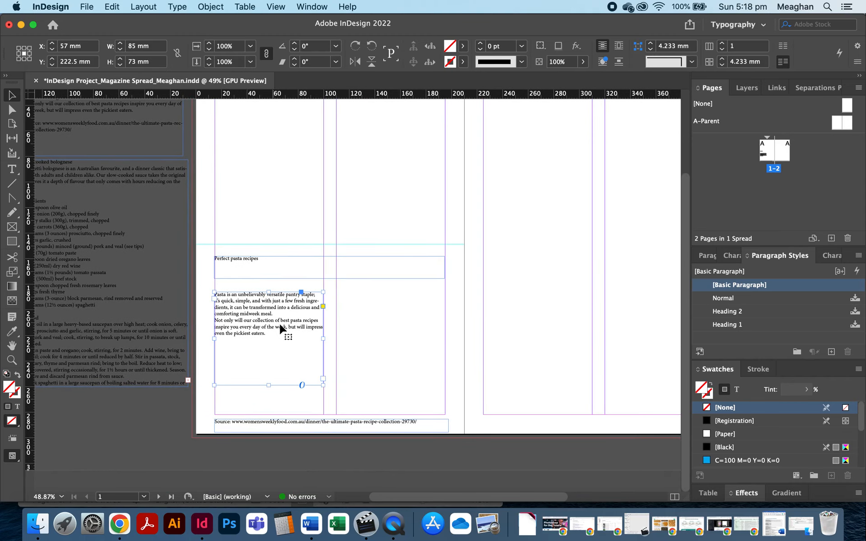
{"action": "scroll", "coordinate": [255, 336], "scroll_direction": "up", "scroll_amount": 3}
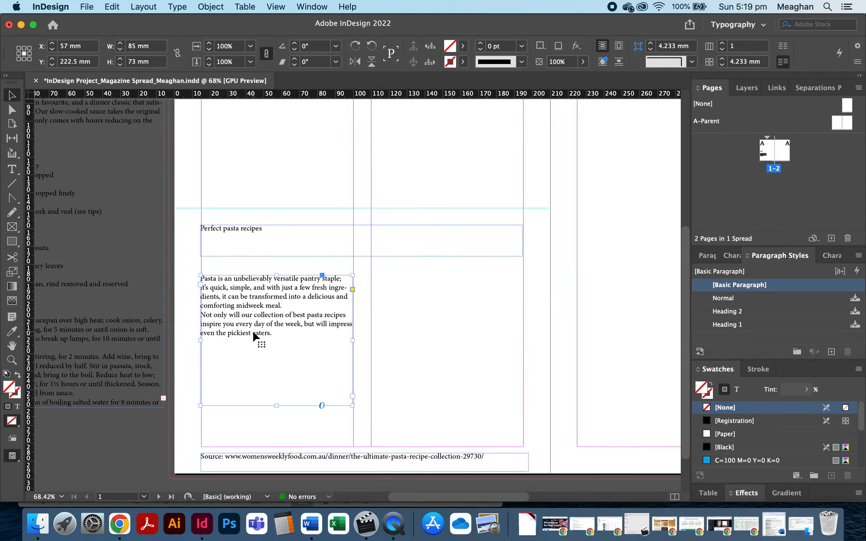
{"action": "mouse_move", "coordinate": [273, 307]}
{"action": "left_mouse_down"}
{"action": "mouse_move", "coordinate": [285, 306]}
{"action": "mouse_move", "coordinate": [264, 300]}
{"action": "left_mouse_up"}
{"action": "left_click", "coordinate": [406, 243]}
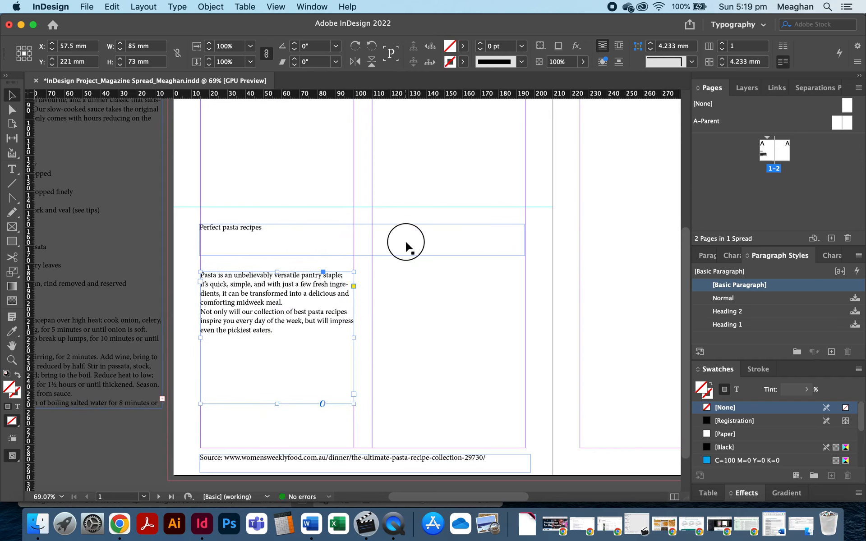
{"action": "left_click", "coordinate": [343, 330]}
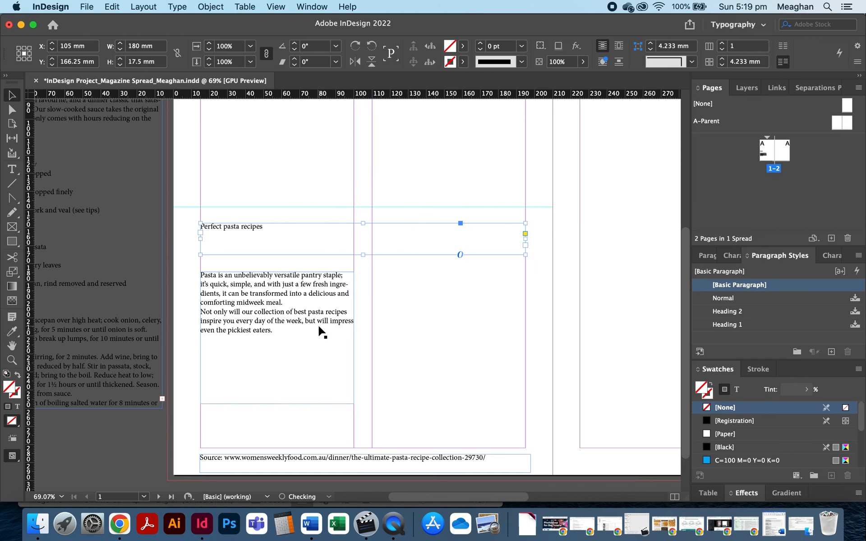
Step: Switch to Chrome, examine the intro text columns in the example Perfect Pasta spread PDF, and return to InDesign
{"action": "key", "text": "super+Tab"}
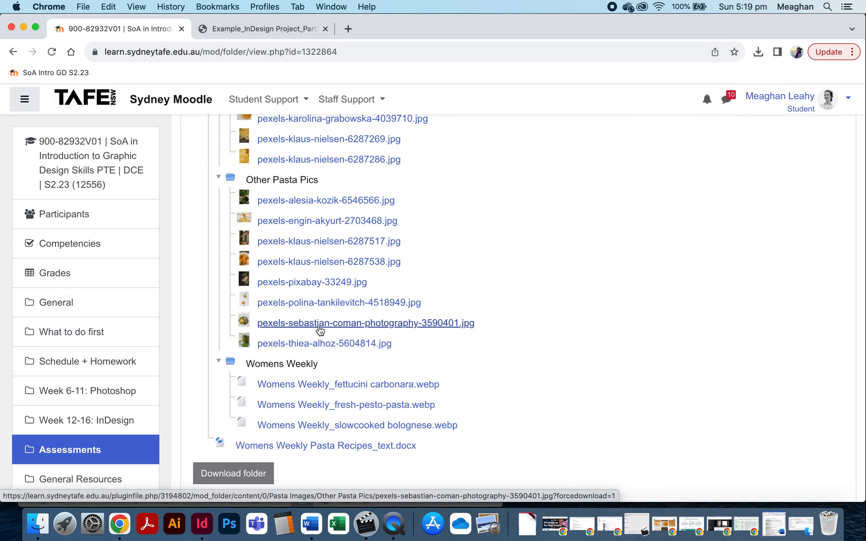
{"action": "left_click", "coordinate": [284, 28]}
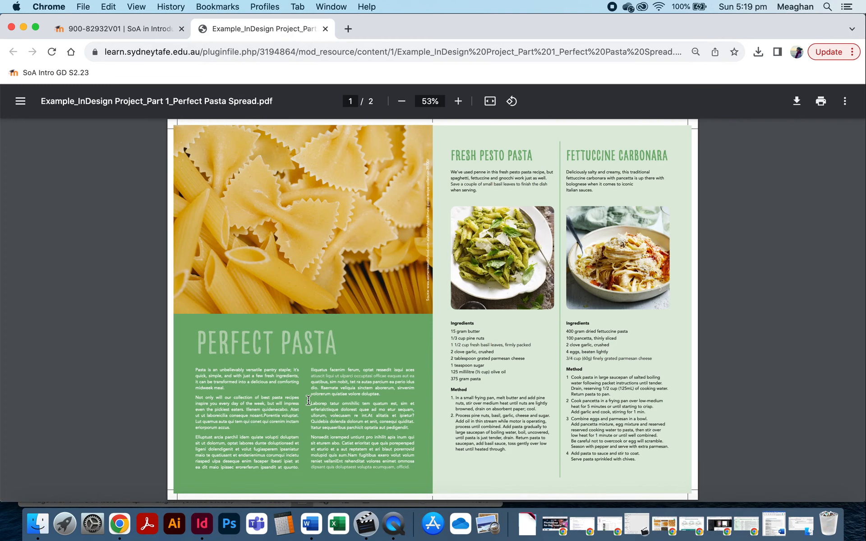
{"action": "scroll", "coordinate": [308, 401], "scroll_direction": "up", "scroll_amount": 5}
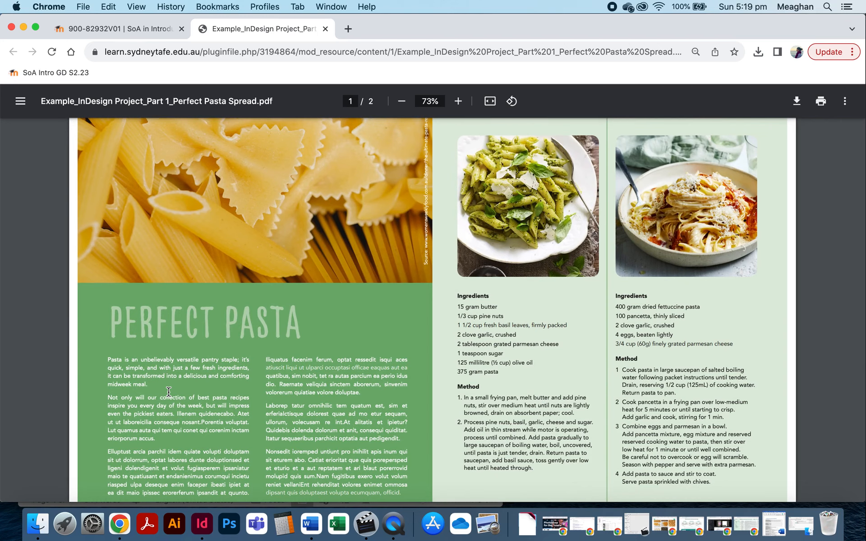
{"action": "scroll", "coordinate": [168, 391], "scroll_direction": "up", "scroll_amount": 10}
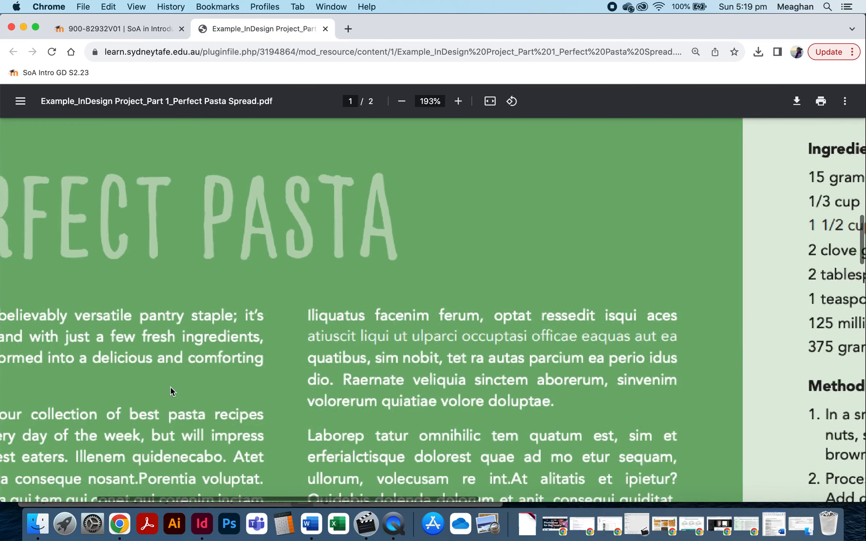
{"action": "scroll", "coordinate": [297, 309], "scroll_direction": "left", "scroll_amount": 5}
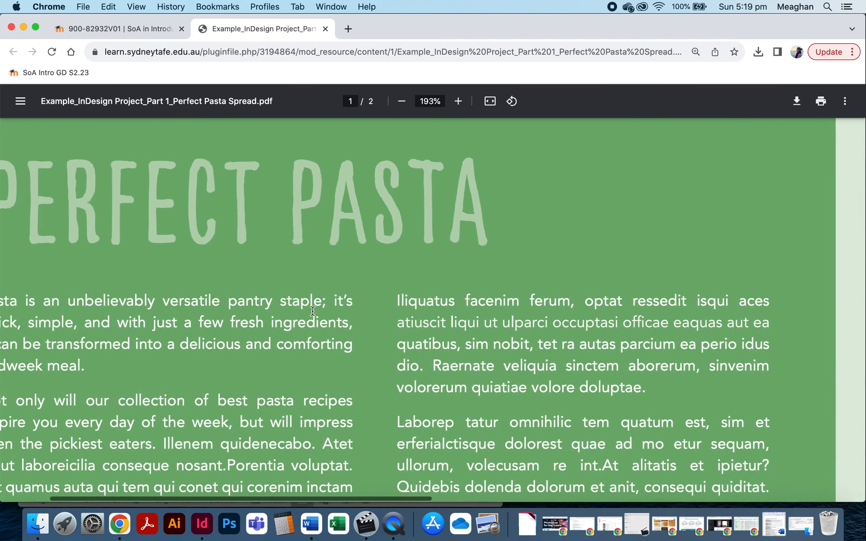
{"action": "scroll", "coordinate": [313, 311], "scroll_direction": "down", "scroll_amount": 3}
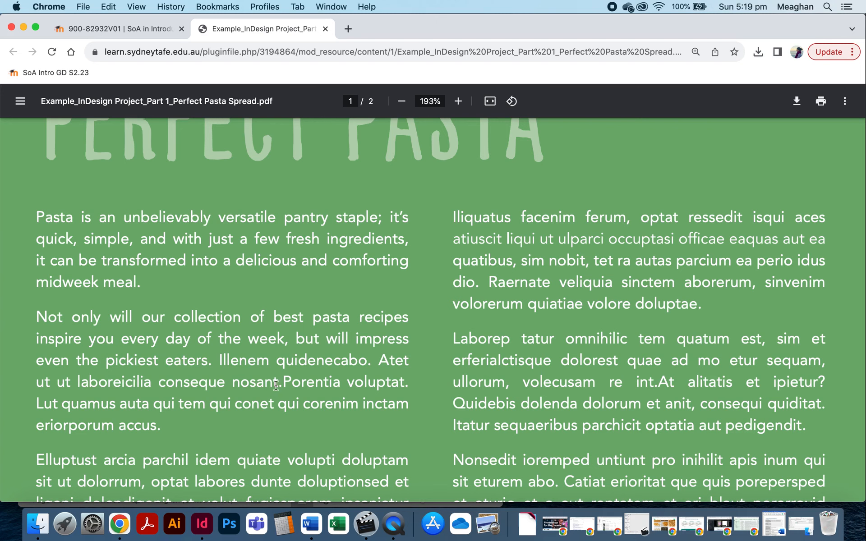
{"action": "scroll", "coordinate": [310, 448], "scroll_direction": "down", "scroll_amount": 5}
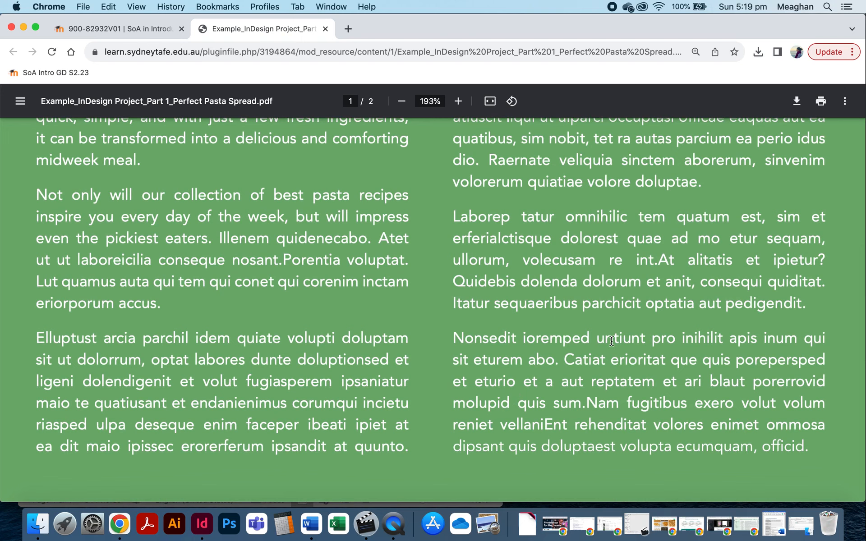
{"action": "scroll", "coordinate": [611, 341], "scroll_direction": "down", "scroll_amount": 10}
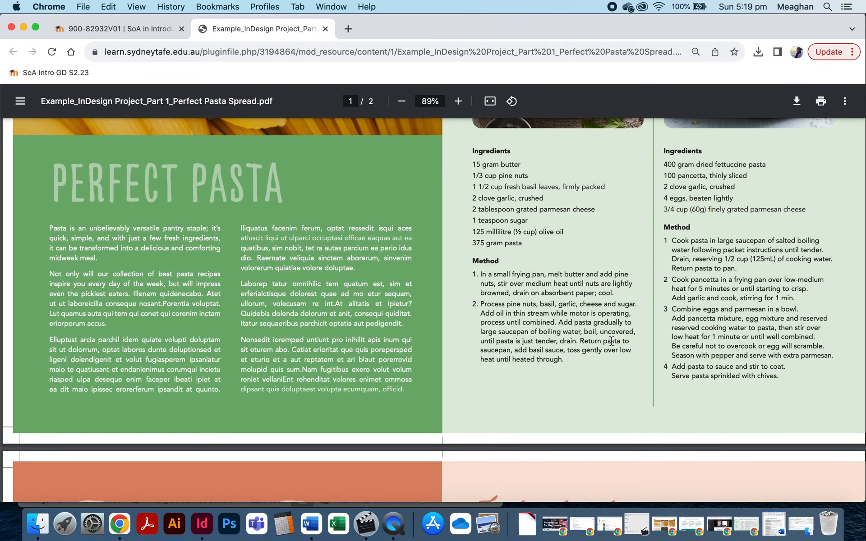
{"action": "key", "text": "super+Tab"}
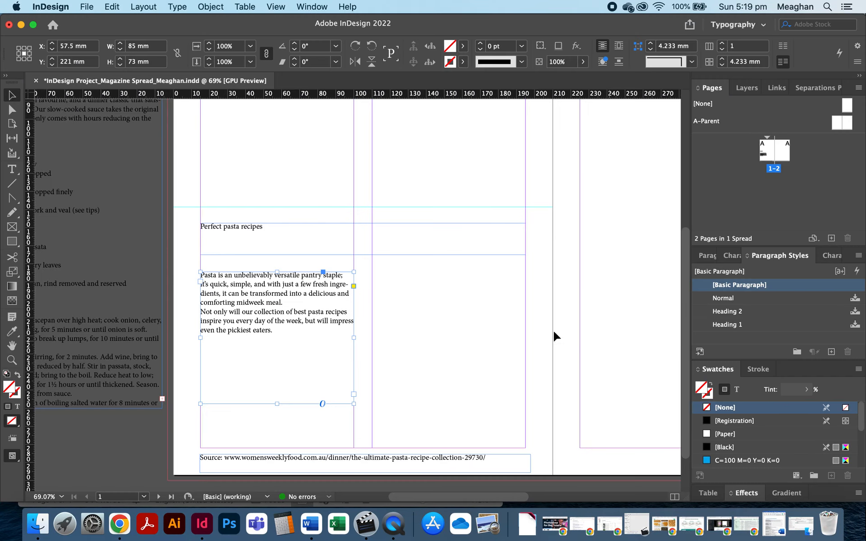
Step: Extend the intro text frame down to the bottom margin, making it 97.5 mm high
{"action": "double_click", "coordinate": [291, 345]}
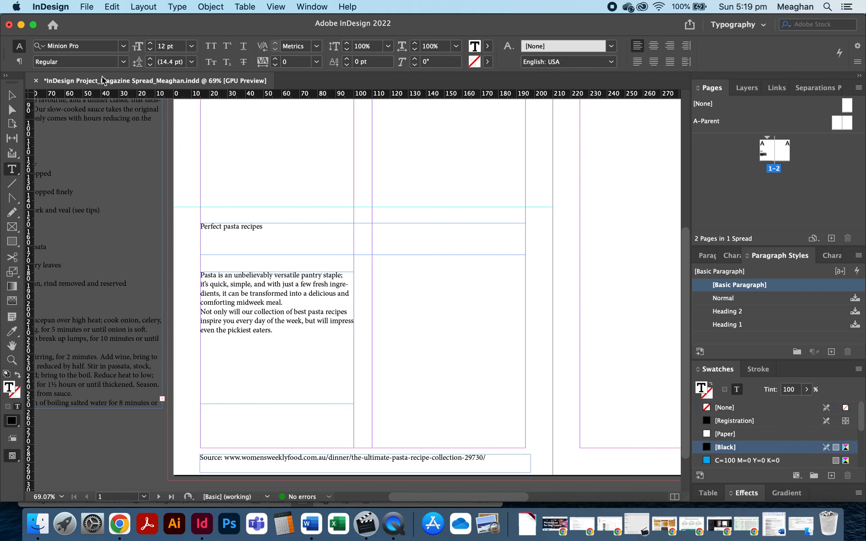
{"action": "left_click", "coordinate": [12, 95]}
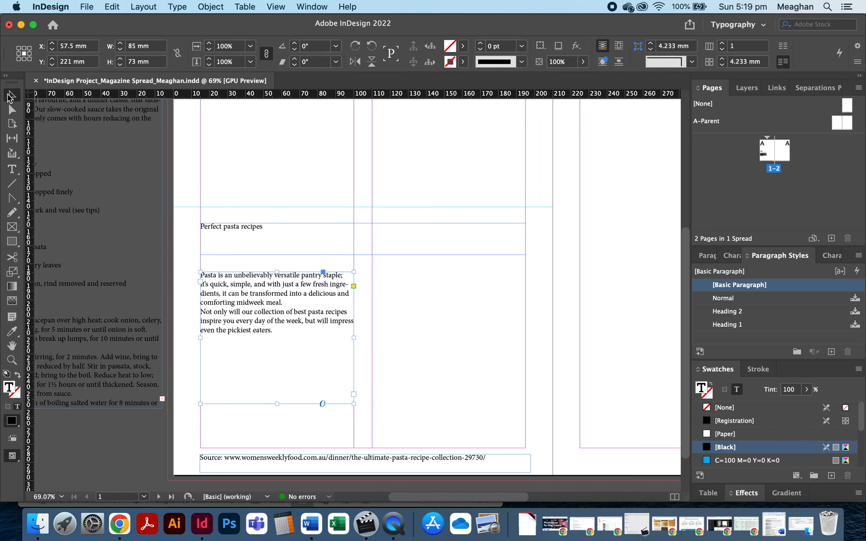
{"action": "left_click", "coordinate": [276, 406]}
{"action": "left_click_drag", "start_coordinate": [277, 405], "coordinate": [277, 448]}
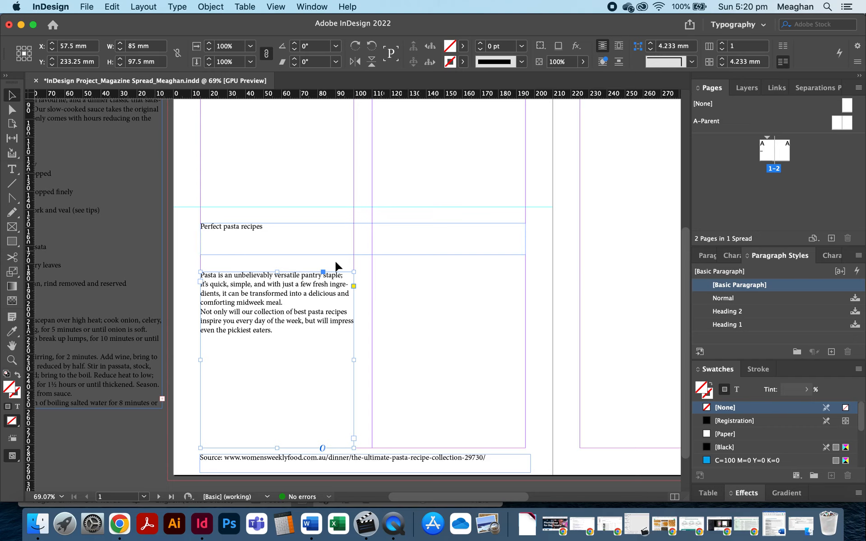
Step: Draw an empty text frame of 85 by 97.5 mm in the first page's second column, level with the intro text frame
{"action": "left_click", "coordinate": [378, 283]}
{"action": "left_click", "coordinate": [12, 169]}
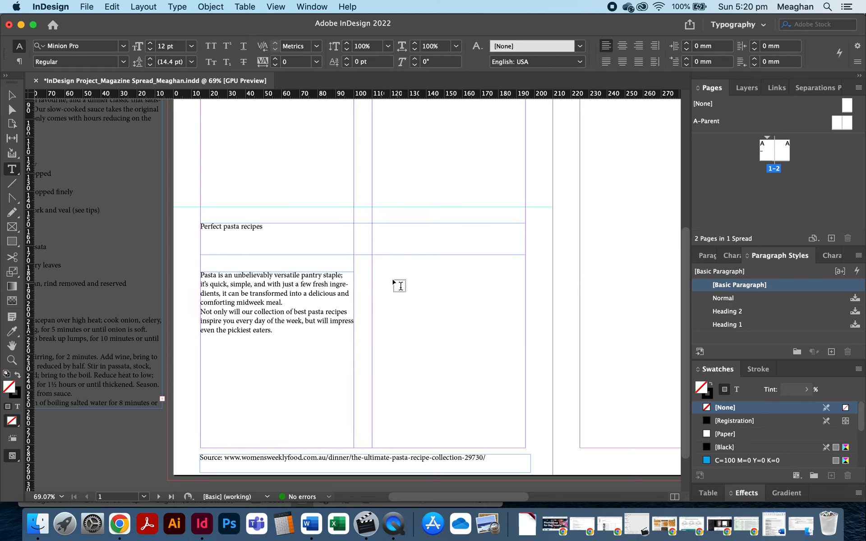
{"action": "left_click_drag", "start_coordinate": [373, 272], "coordinate": [526, 447]}
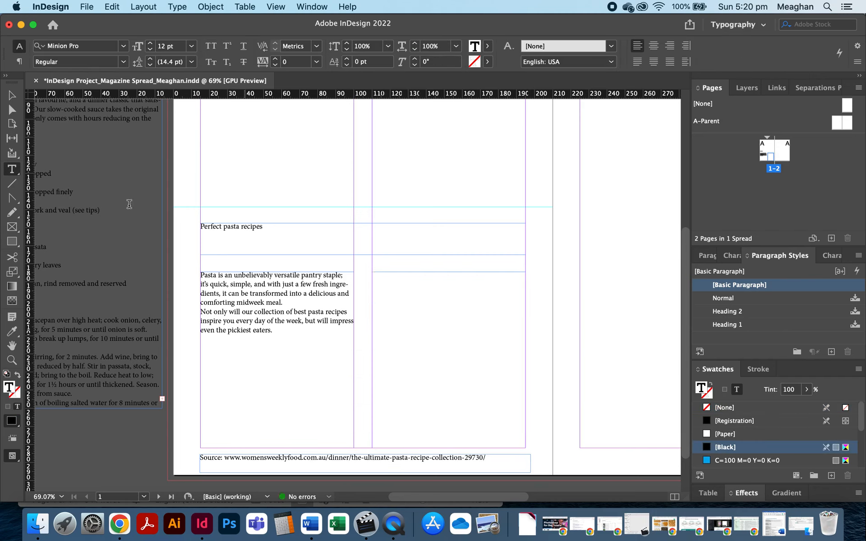
{"action": "left_click", "coordinate": [12, 95]}
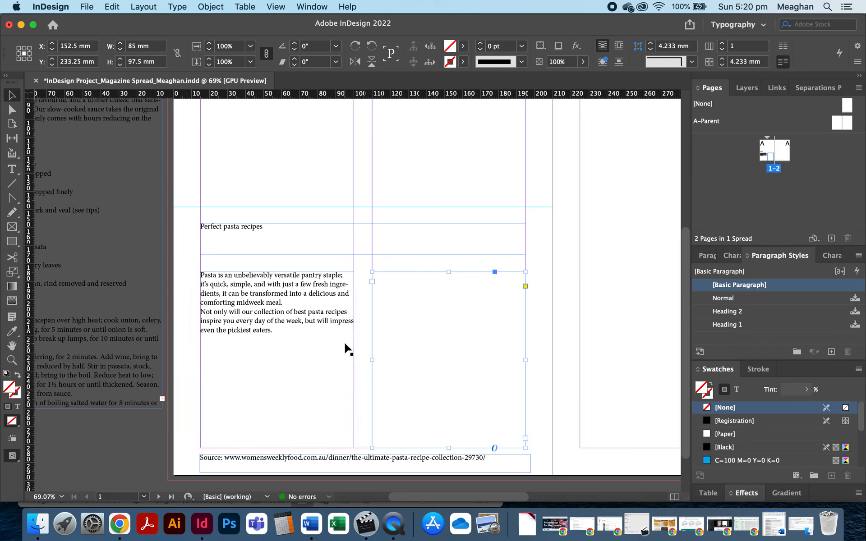
Step: Thread the intro text frame into the empty text frame in the second column
{"action": "left_click", "coordinate": [306, 386]}
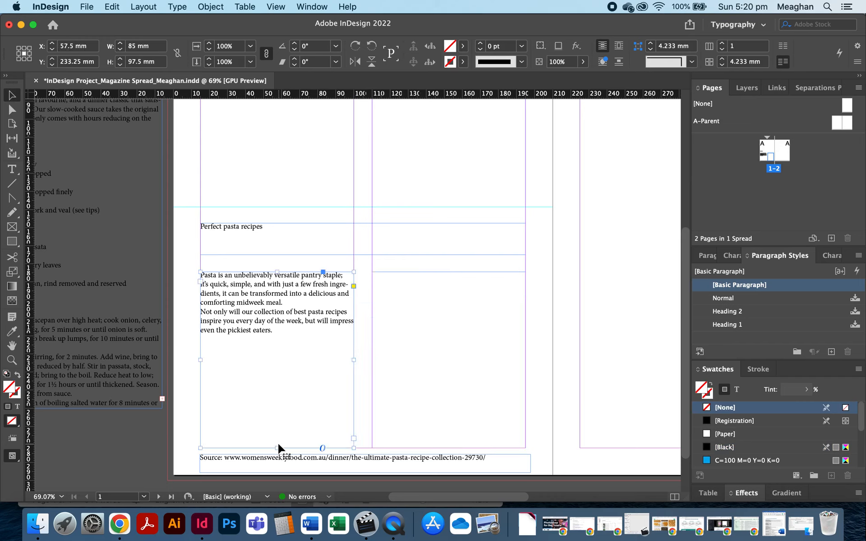
{"action": "mouse_move", "coordinate": [278, 448]}
{"action": "left_mouse_down"}
{"action": "mouse_move", "coordinate": [279, 303]}
{"action": "mouse_move", "coordinate": [278, 448]}
{"action": "left_mouse_up"}
{"action": "left_click", "coordinate": [390, 405]}
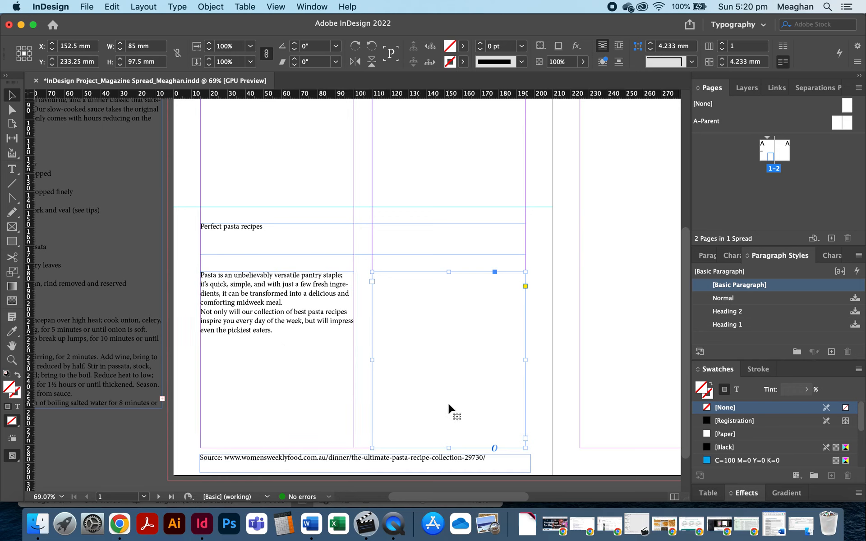
{"action": "left_click", "coordinate": [328, 396]}
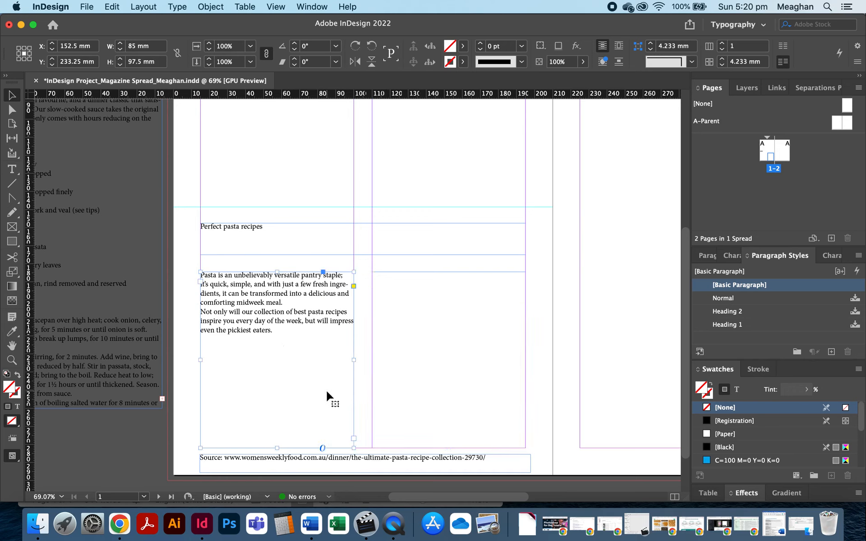
{"action": "left_click", "coordinate": [354, 439]}
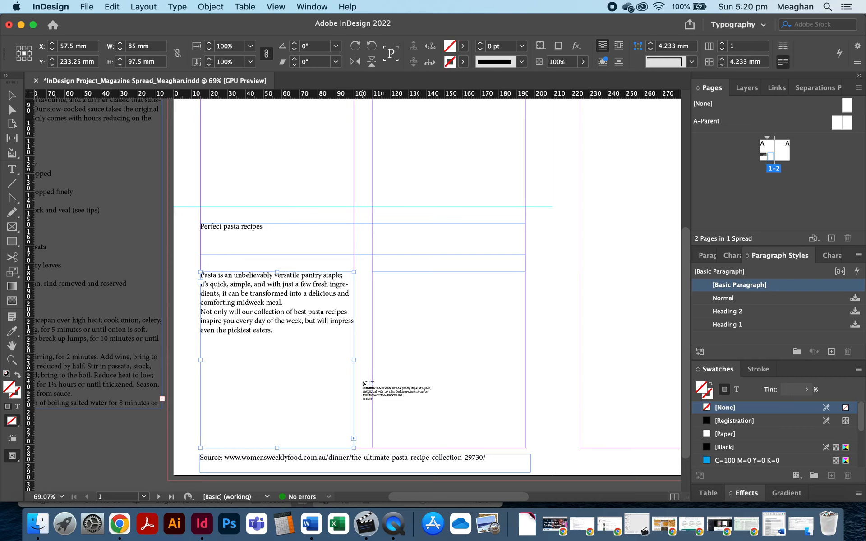
{"action": "left_click", "coordinate": [395, 368]}
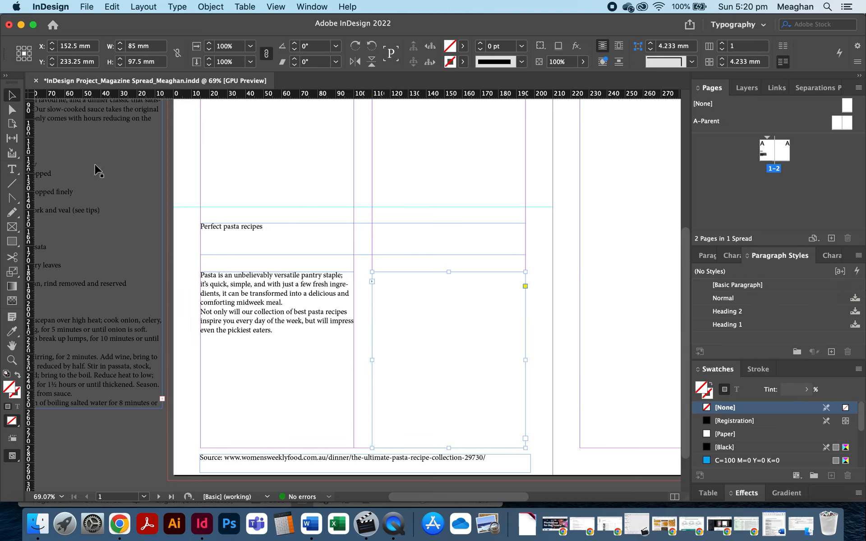
Step: Test the thread by shortening the first-column intro frame to 23.5 mm high, and restore its height to 97.5 mm
{"action": "left_click", "coordinate": [243, 360]}
{"action": "left_click_drag", "start_coordinate": [277, 448], "coordinate": [277, 315]}
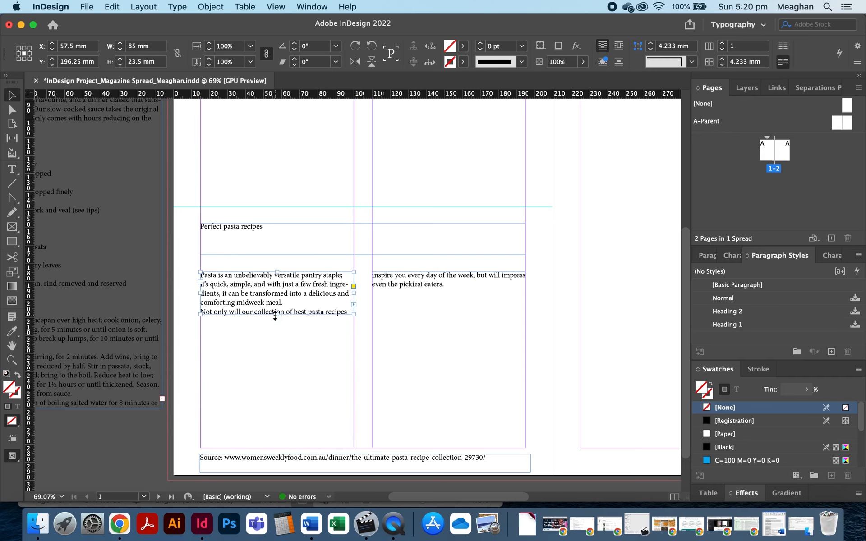
{"action": "left_click_drag", "start_coordinate": [275, 316], "coordinate": [276, 448]}
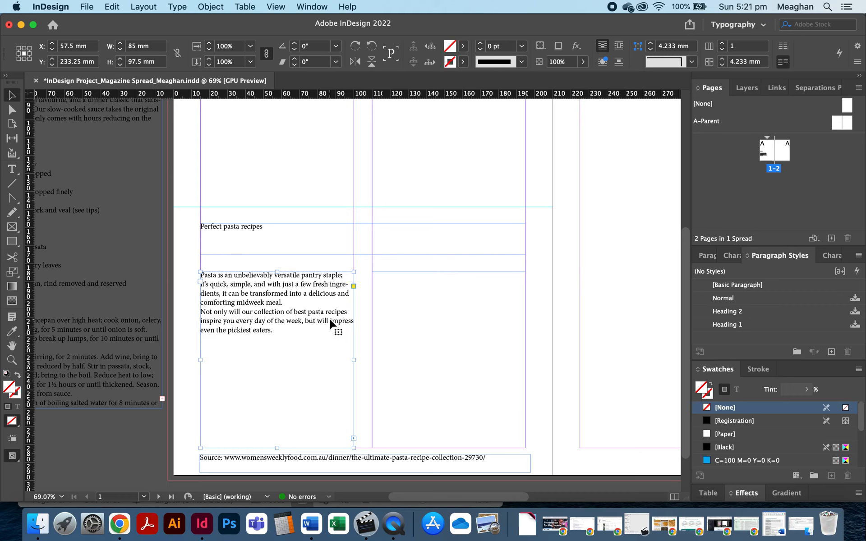
{"action": "mouse_move", "coordinate": [277, 447]}
{"action": "left_mouse_down"}
{"action": "mouse_move", "coordinate": [280, 321]}
{"action": "mouse_move", "coordinate": [278, 449]}
{"action": "left_mouse_up"}
Step: Start a new paragraph after the intro text and fill the two threaded frames with placeholder text
{"action": "double_click", "coordinate": [307, 376]}
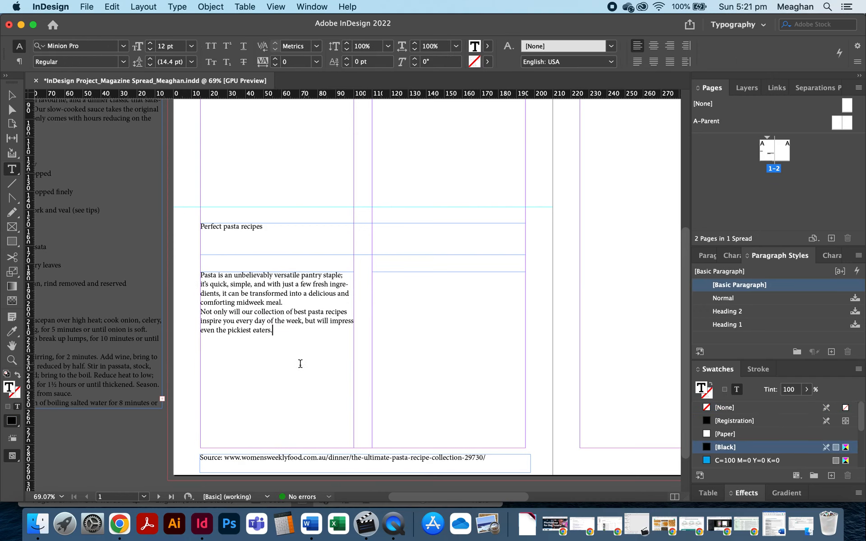
{"action": "key", "text": "Return"}
{"action": "left_click", "coordinate": [178, 6]}
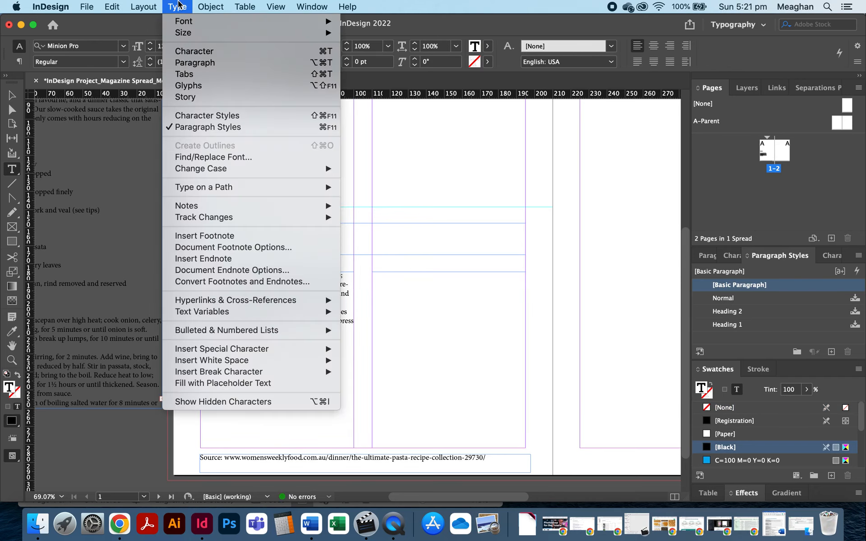
{"action": "left_click", "coordinate": [269, 383]}
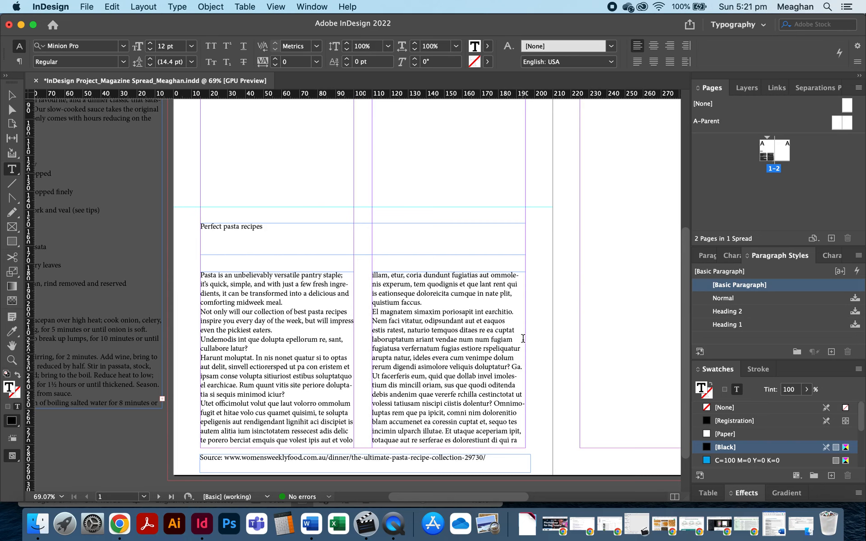
{"action": "left_click", "coordinate": [12, 96]}
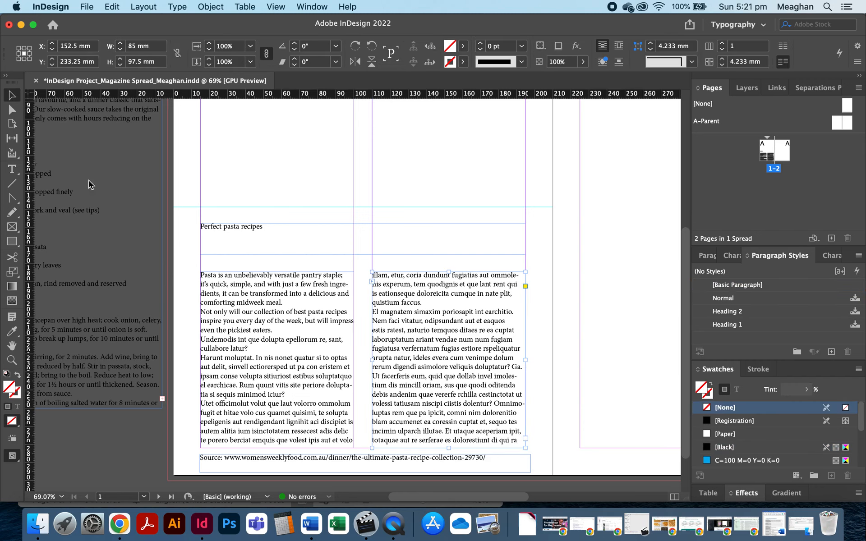
{"action": "left_click", "coordinate": [313, 270]}
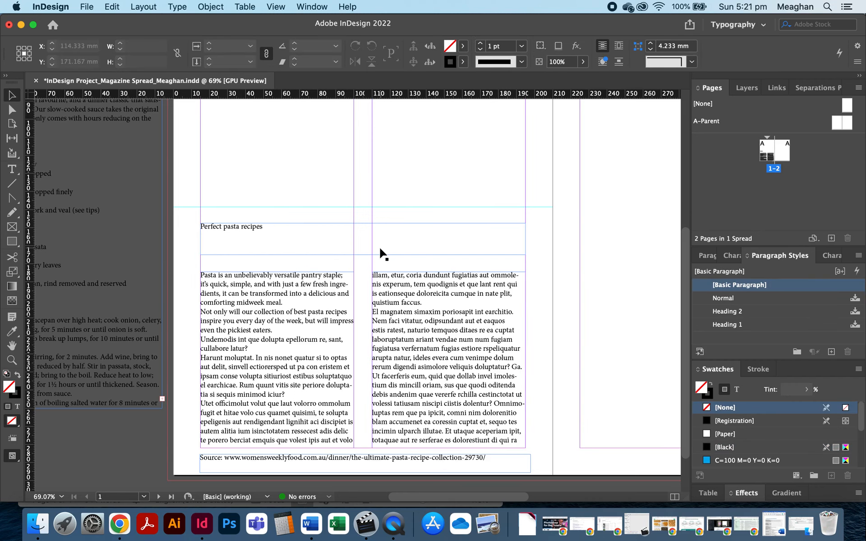
Step: Place the fresh pesto frame at page 2's upper margins, 180 by 133.5 mm, and the carbonara frame below it, 180.5 by 115.5 mm
{"action": "scroll", "coordinate": [383, 254], "scroll_direction": "down", "scroll_amount": 2}
{"action": "scroll", "coordinate": [383, 254], "scroll_direction": "down", "scroll_amount": 2}
{"action": "scroll", "coordinate": [421, 290], "scroll_direction": "right", "scroll_amount": 5}
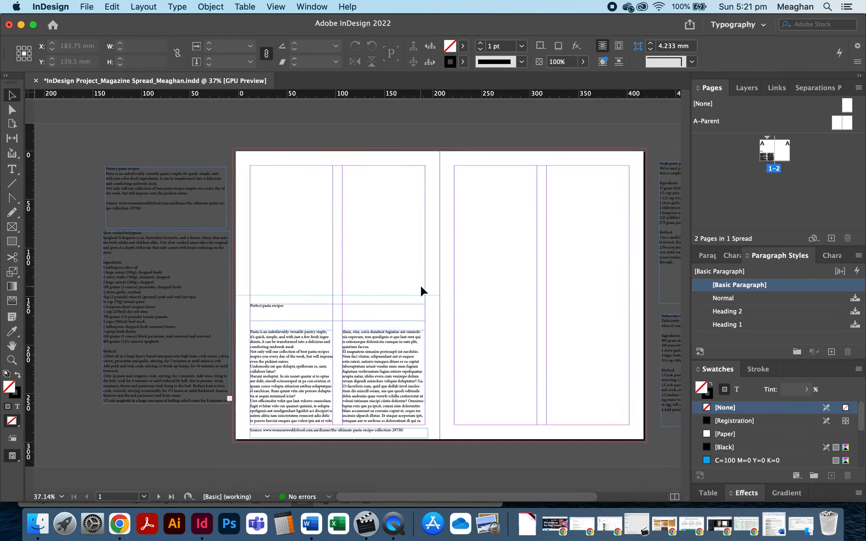
{"action": "scroll", "coordinate": [421, 290], "scroll_direction": "right", "scroll_amount": 1}
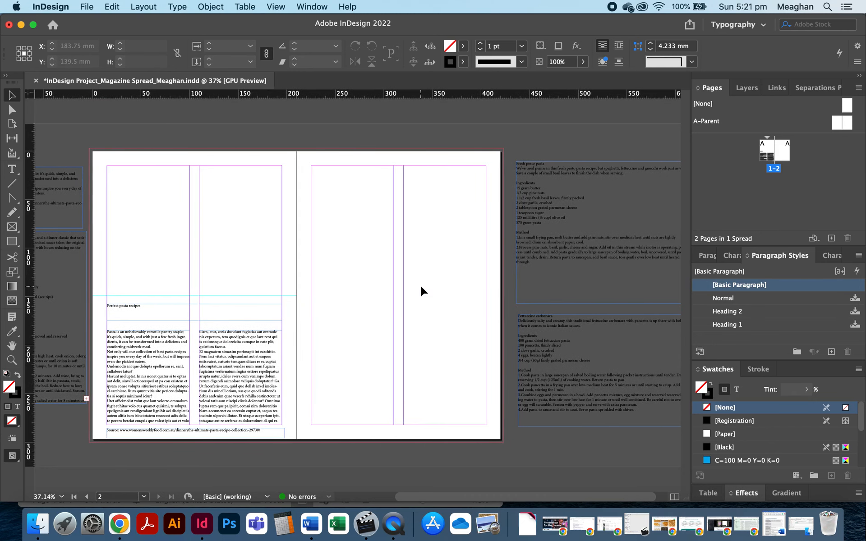
{"action": "left_click_drag", "start_coordinate": [573, 233], "coordinate": [368, 260]}
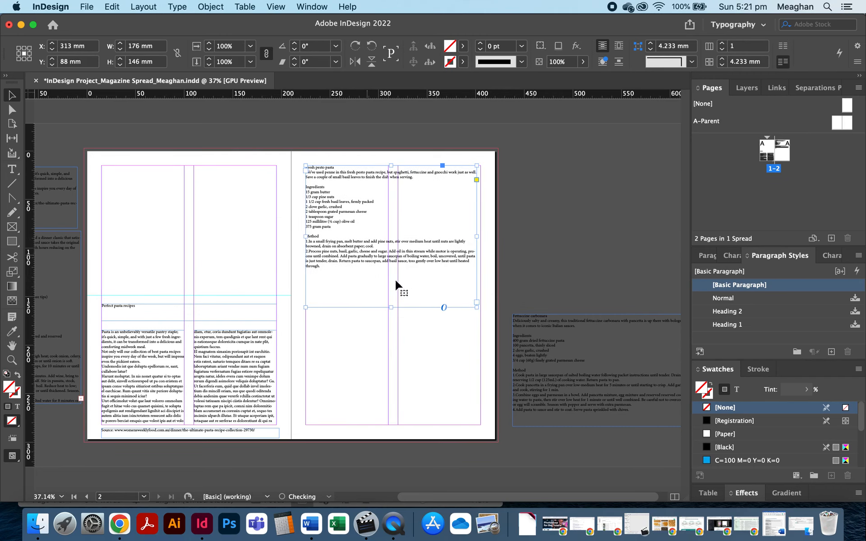
{"action": "left_click_drag", "start_coordinate": [475, 307], "coordinate": [481, 295]}
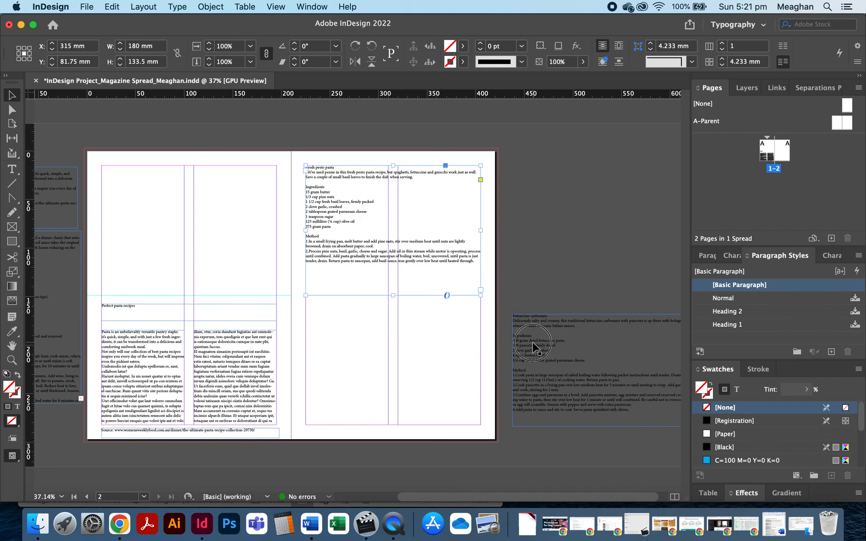
{"action": "left_click_drag", "start_coordinate": [532, 347], "coordinate": [327, 345]}
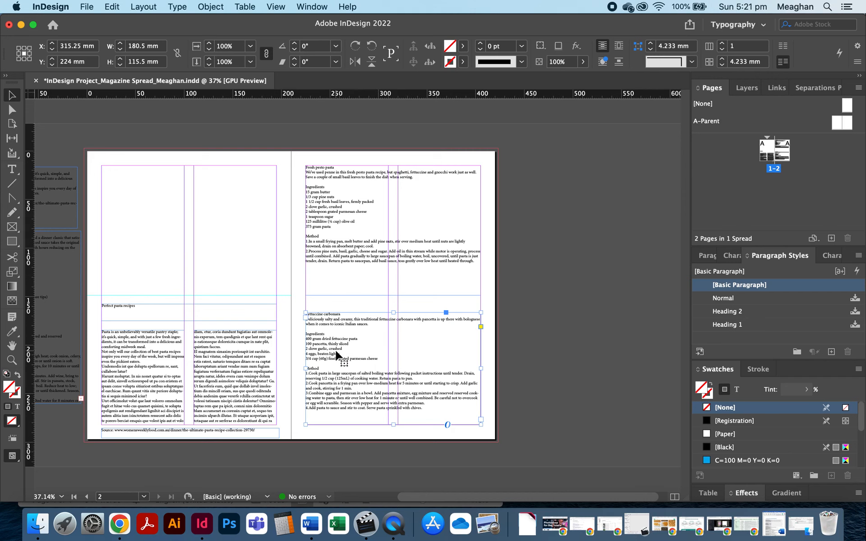
Step: Switch to Chrome, examine how both example Perfect Pasta spreads arrange the pesto and carbonara recipes, and return to InDesign
{"action": "key", "text": "super+Tab"}
{"action": "scroll", "coordinate": [419, 307], "scroll_direction": "down", "scroll_amount": 5}
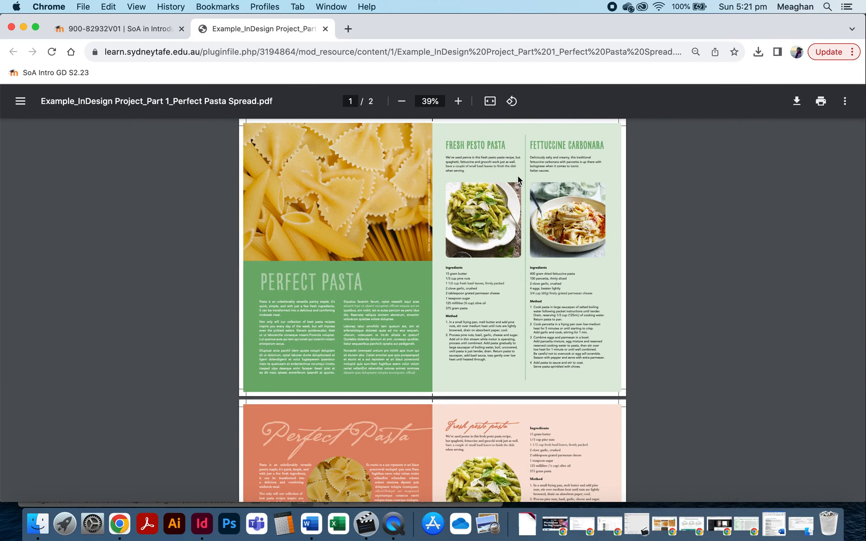
{"action": "scroll", "coordinate": [567, 345], "scroll_direction": "down", "scroll_amount": 5}
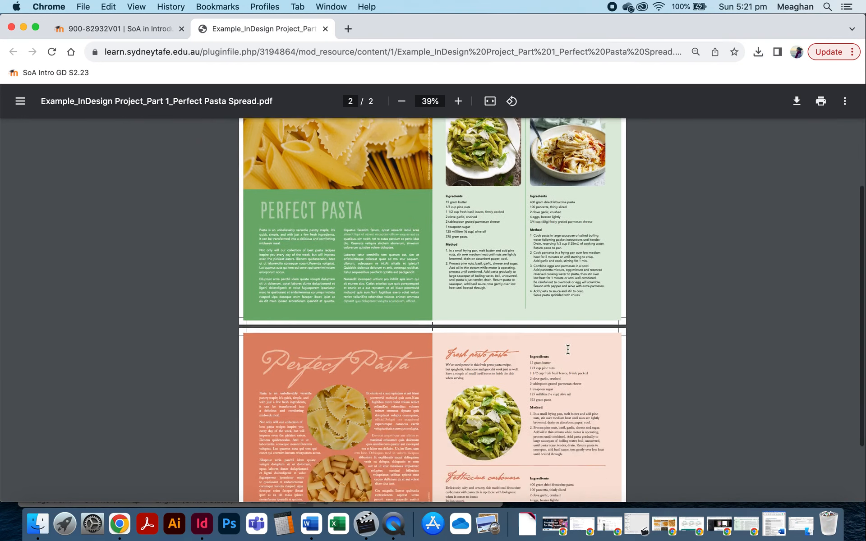
{"action": "scroll", "coordinate": [529, 443], "scroll_direction": "down", "scroll_amount": 1}
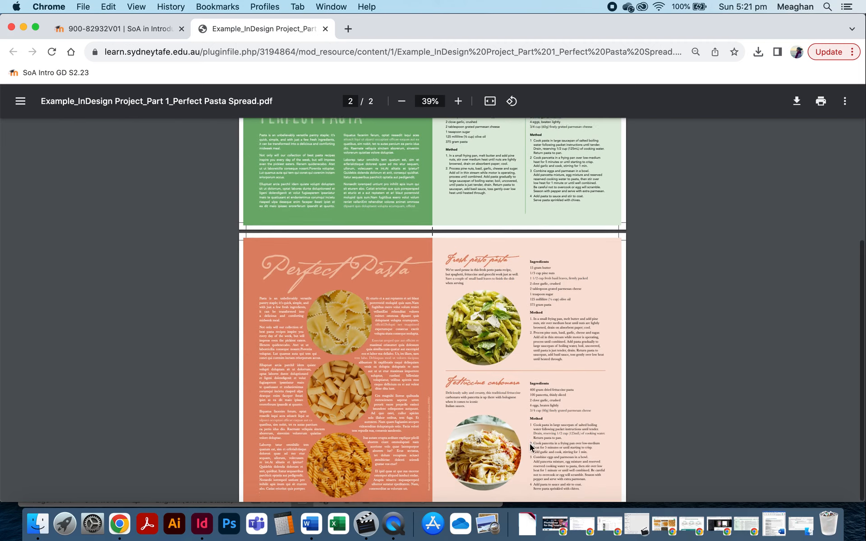
{"action": "scroll", "coordinate": [530, 442], "scroll_direction": "up", "scroll_amount": 5}
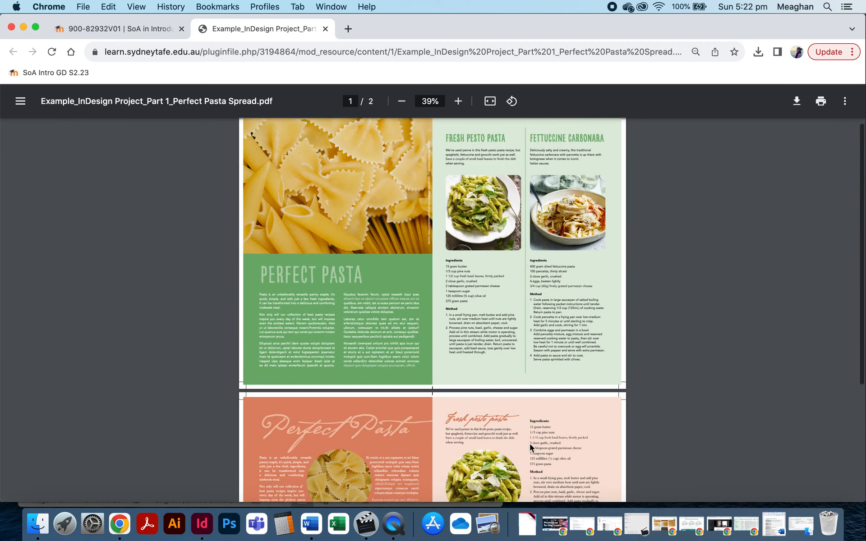
{"action": "key", "text": "super+Tab"}
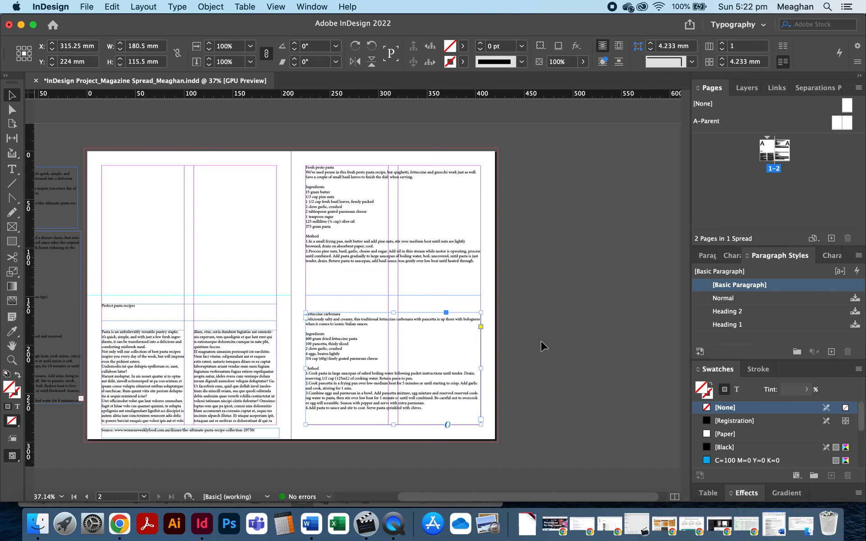
Step: Narrow the fresh pesto frame to page 2's first column and reshape the carbonara frame to fill the second column, 85.5 by 266.75 mm
{"action": "left_click", "coordinate": [354, 194]}
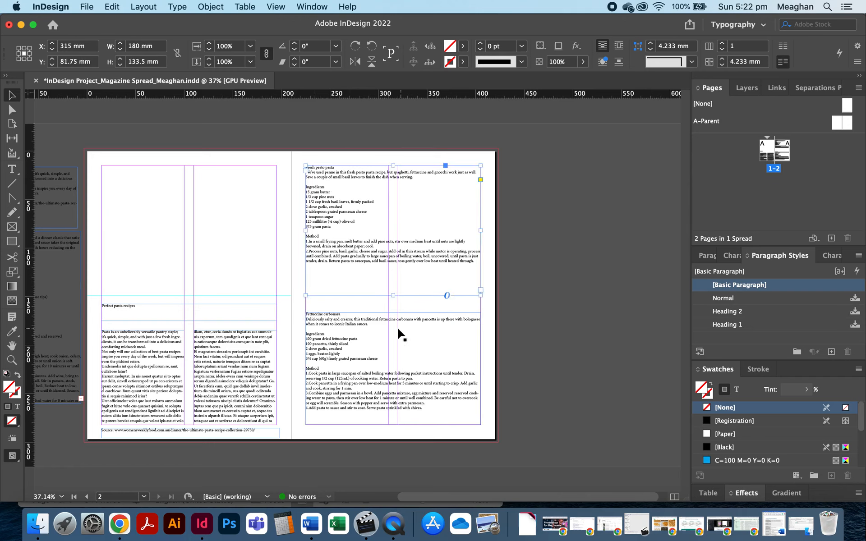
{"action": "left_click_drag", "start_coordinate": [482, 231], "coordinate": [388, 232]}
{"action": "left_click", "coordinate": [365, 350]}
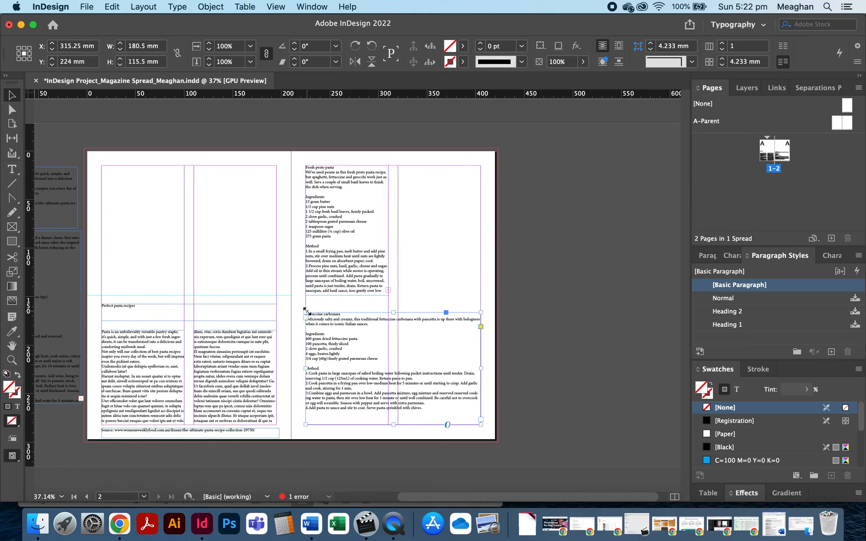
{"action": "left_click_drag", "start_coordinate": [306, 313], "coordinate": [397, 165]}
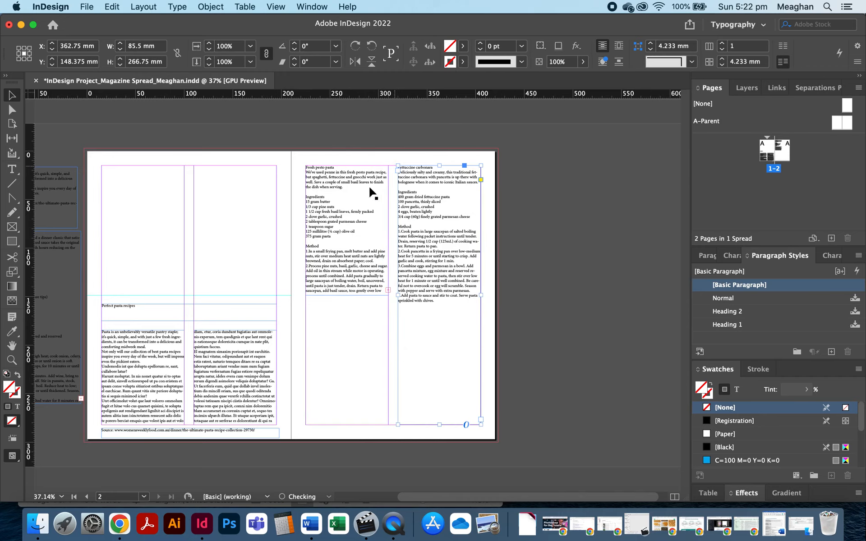
Step: Extend the fresh pesto frame down to the bottom margin, making it 85 by 266.75 mm
{"action": "scroll", "coordinate": [354, 232], "scroll_direction": "up", "scroll_amount": 1}
{"action": "scroll", "coordinate": [354, 231], "scroll_direction": "up", "scroll_amount": 3}
{"action": "left_click", "coordinate": [354, 234]}
{"action": "left_click_drag", "start_coordinate": [330, 276], "coordinate": [328, 406]}
{"action": "scroll", "coordinate": [339, 294], "scroll_direction": "down", "scroll_amount": 3}
{"action": "left_click_drag", "start_coordinate": [341, 281], "coordinate": [342, 394]}
{"action": "scroll", "coordinate": [411, 351], "scroll_direction": "up", "scroll_amount": 3}
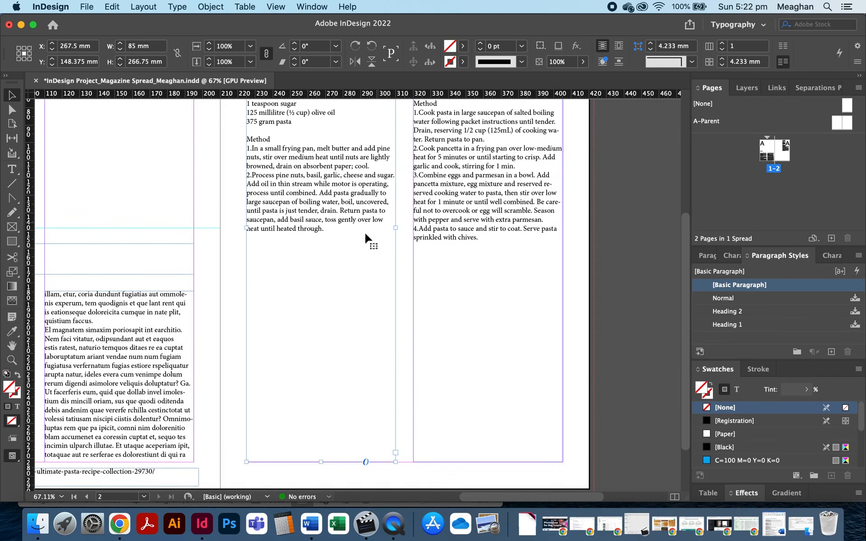
Step: Fit the carbonara frame exactly to page 2's second column margins at 85 by 267 mm
{"action": "left_click", "coordinate": [509, 244]}
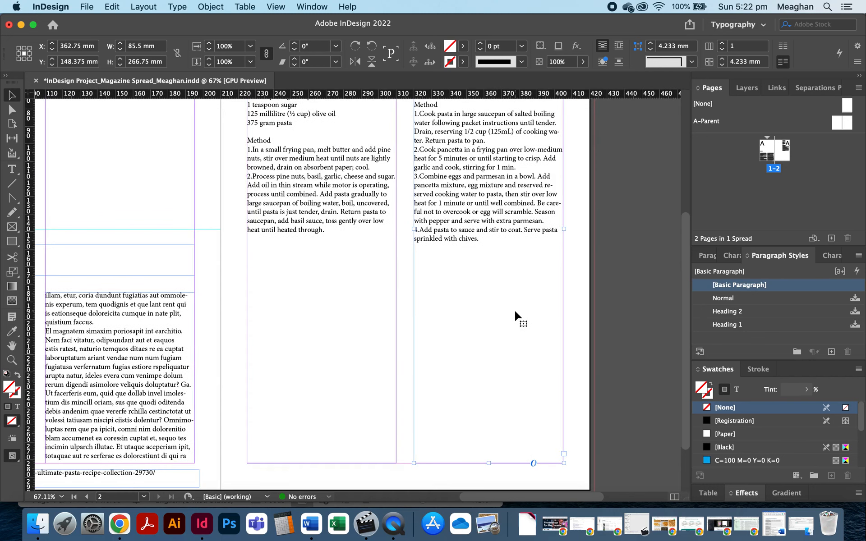
{"action": "left_click_drag", "start_coordinate": [566, 464], "coordinate": [564, 464]}
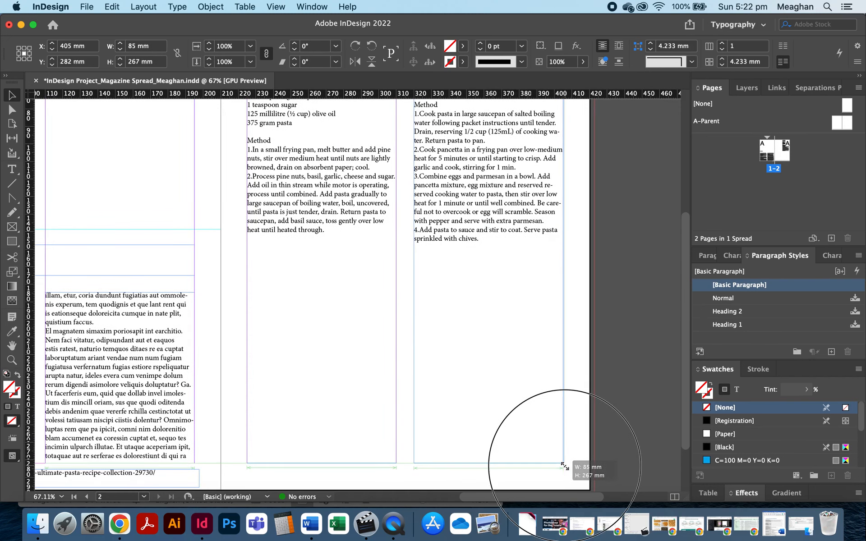
{"action": "scroll", "coordinate": [440, 311], "scroll_direction": "up", "scroll_amount": 8}
{"action": "scroll", "coordinate": [440, 311], "scroll_direction": "left", "scroll_amount": 2}
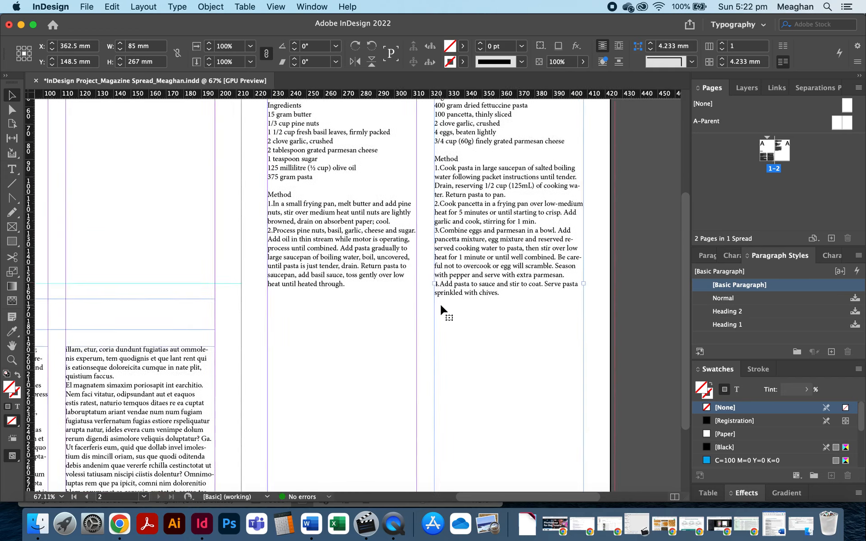
{"action": "left_click", "coordinate": [439, 288]}
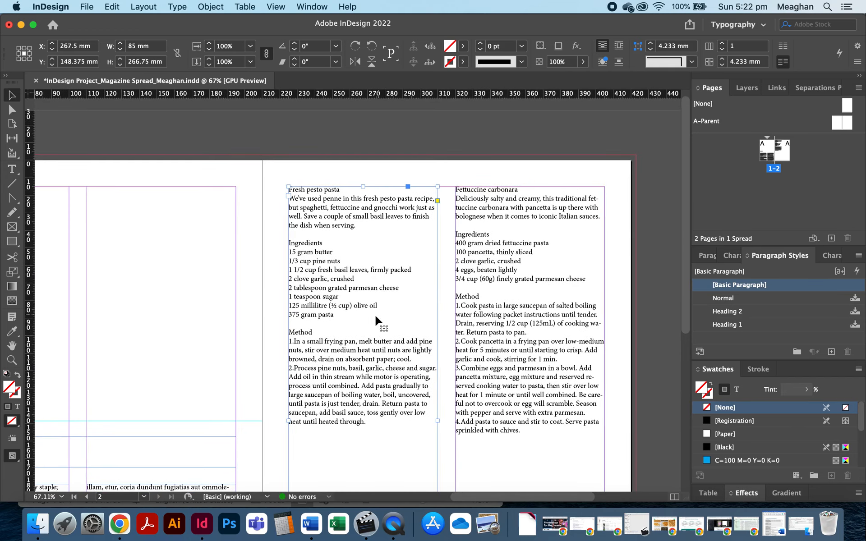
{"action": "left_click", "coordinate": [444, 240]}
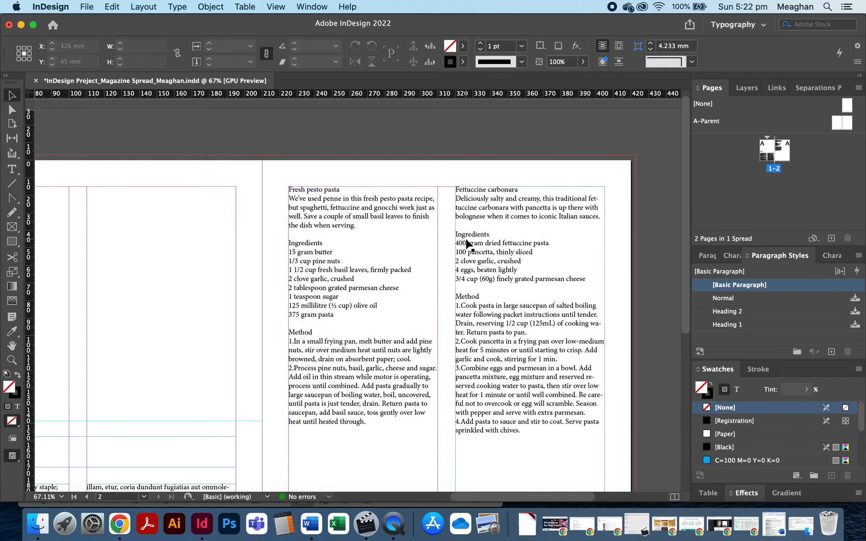
Step: Delete the empty line below the "Perfect pasta recipes" heading on the first page
{"action": "scroll", "coordinate": [466, 243], "scroll_direction": "left", "scroll_amount": 10}
{"action": "scroll", "coordinate": [466, 244], "scroll_direction": "down", "scroll_amount": 5}
{"action": "scroll", "coordinate": [466, 244], "scroll_direction": "down", "scroll_amount": 5}
{"action": "scroll", "coordinate": [466, 243], "scroll_direction": "left", "scroll_amount": 3}
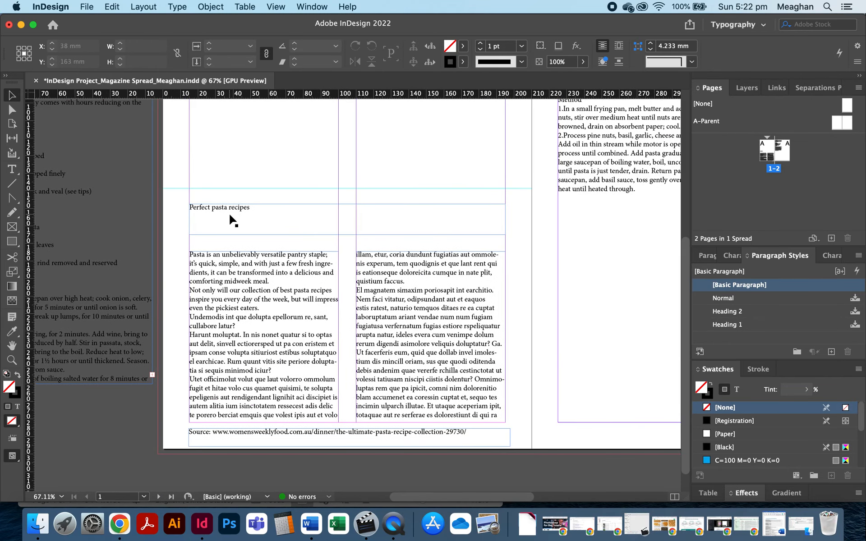
{"action": "double_click", "coordinate": [211, 216]}
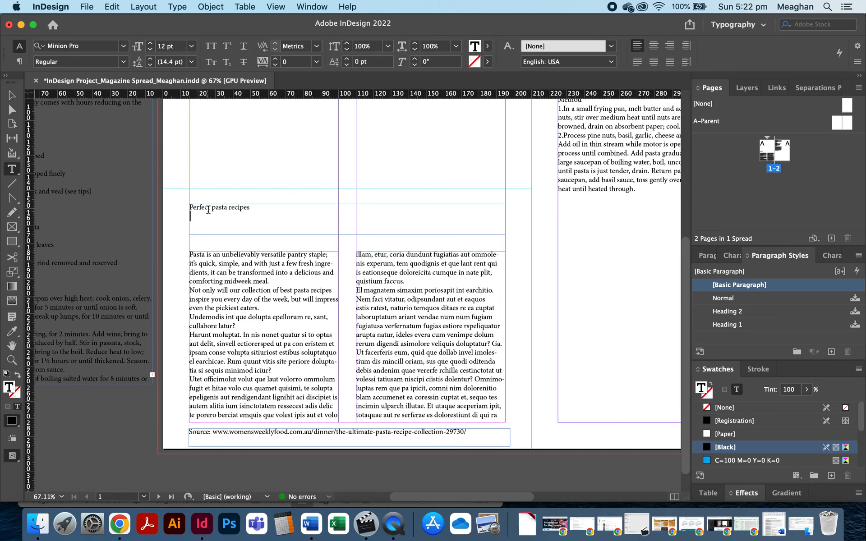
{"action": "key", "text": "BackSpace"}
Step: Filter the fonts by the Script classification and set the "Perfect pasta recipes" heading in Austin Pen
{"action": "triple_click", "coordinate": [207, 204]}
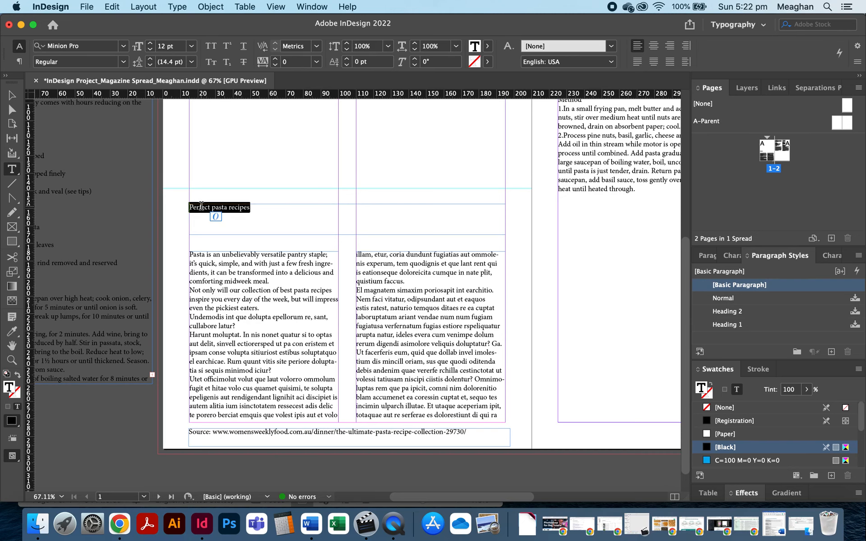
{"action": "left_click", "coordinate": [257, 206]}
{"action": "left_click_drag", "start_coordinate": [257, 207], "coordinate": [166, 207]}
{"action": "left_click", "coordinate": [122, 46]}
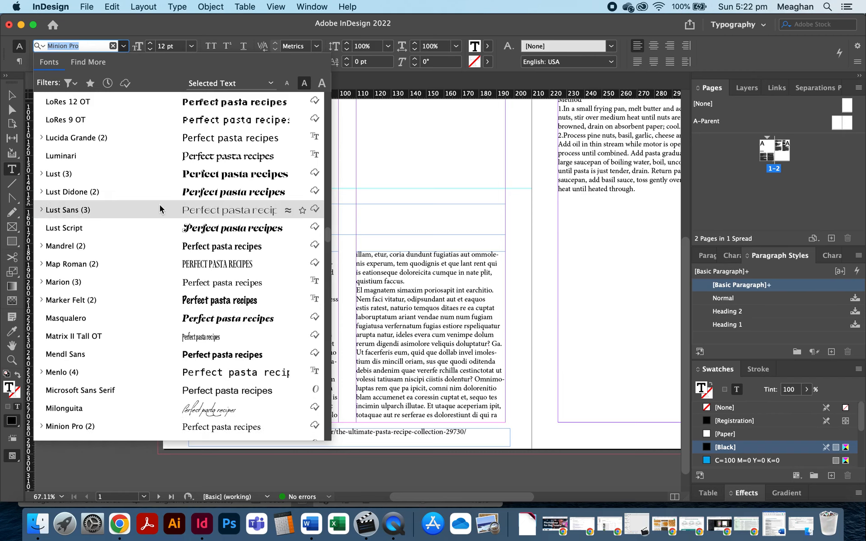
{"action": "left_click", "coordinate": [74, 84]}
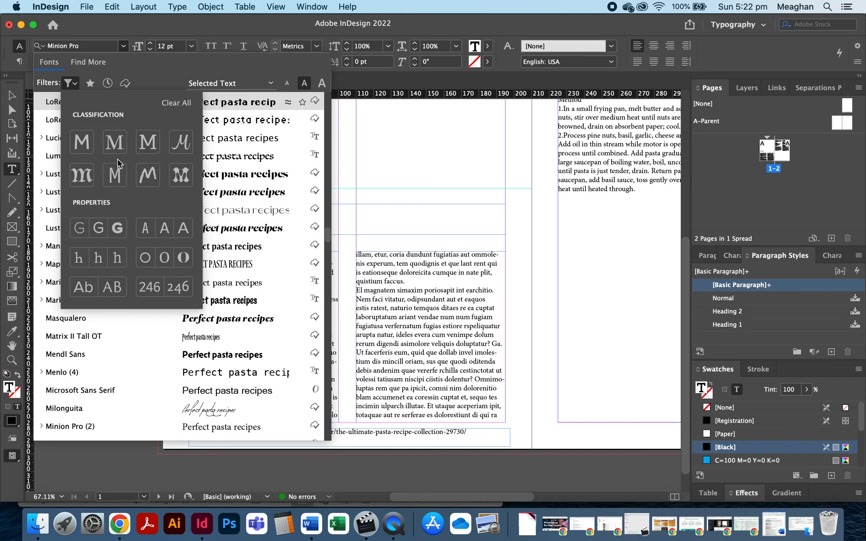
{"action": "left_click", "coordinate": [181, 144]}
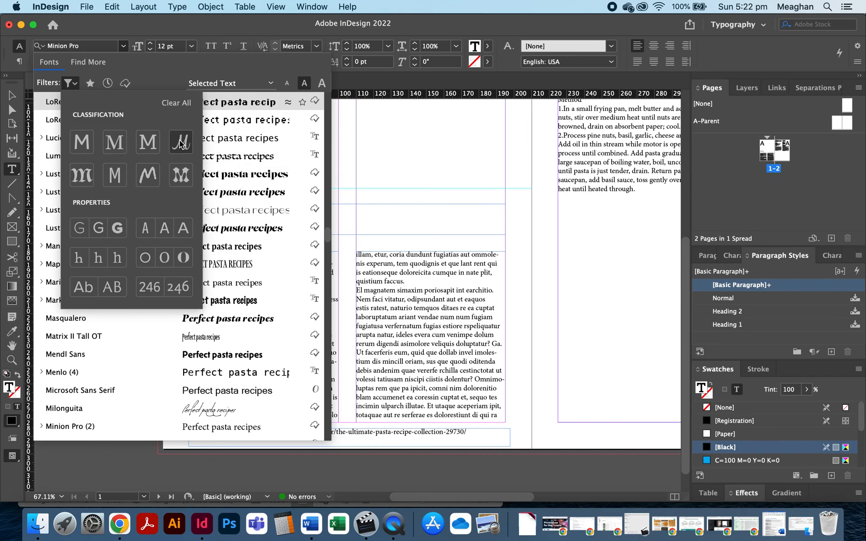
{"action": "left_click", "coordinate": [235, 66]}
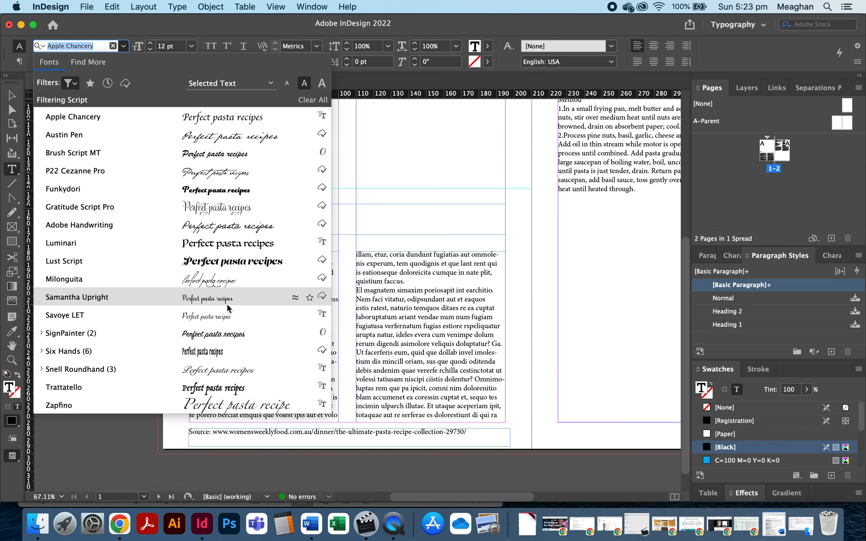
{"action": "left_click", "coordinate": [228, 138]}
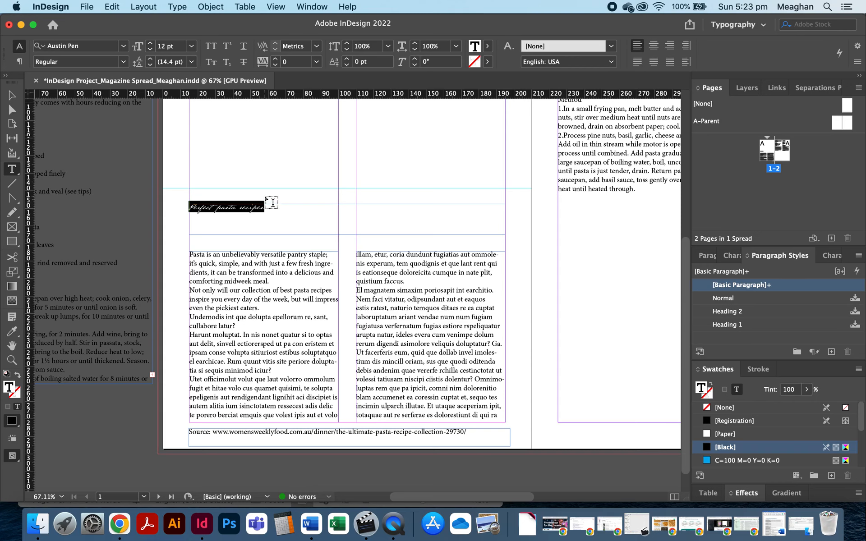
Step: Switch to Word and check the magazine spread brief's specifications for font and colour requirements, then return to InDesign
{"action": "key", "text": "super+Tab"}
{"action": "key", "text": "super+Tab"}
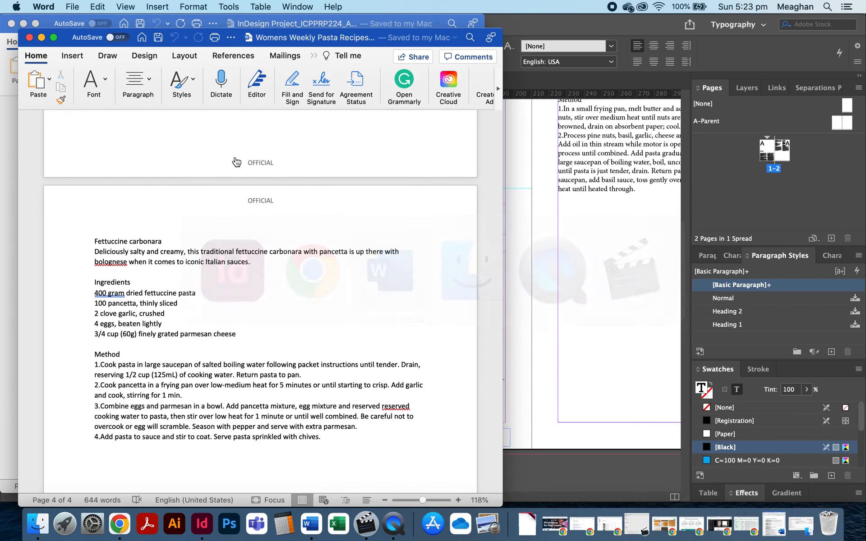
{"action": "scroll", "coordinate": [239, 269], "scroll_direction": "up", "scroll_amount": 1}
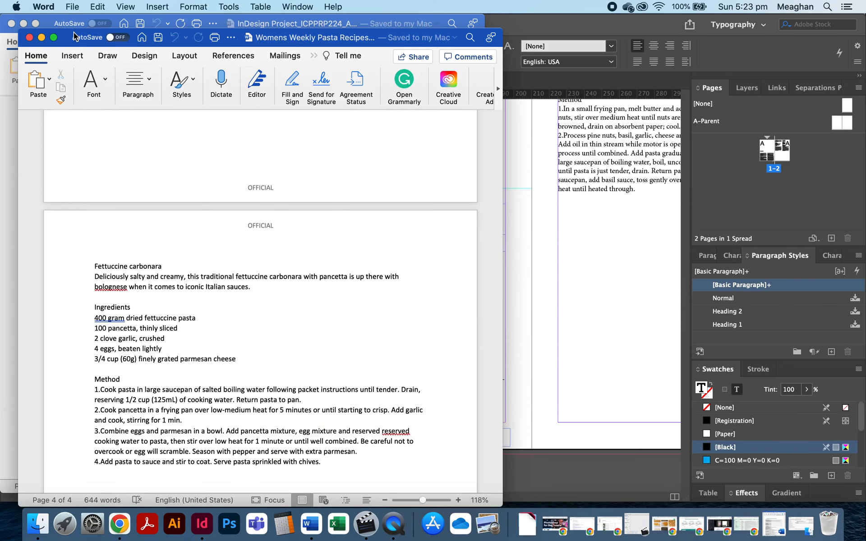
{"action": "left_click_drag", "start_coordinate": [65, 37], "coordinate": [546, 43]}
{"action": "scroll", "coordinate": [188, 151], "scroll_direction": "up", "scroll_amount": 10}
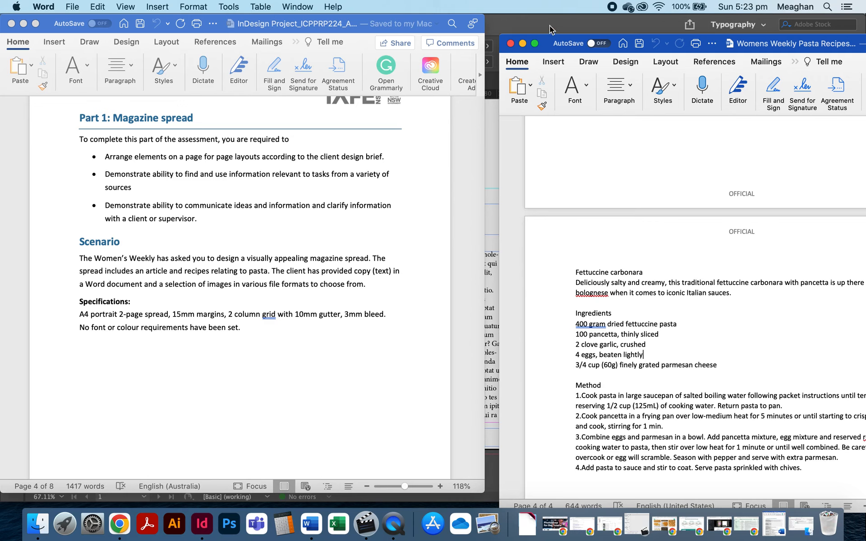
{"action": "left_click", "coordinate": [303, 281]}
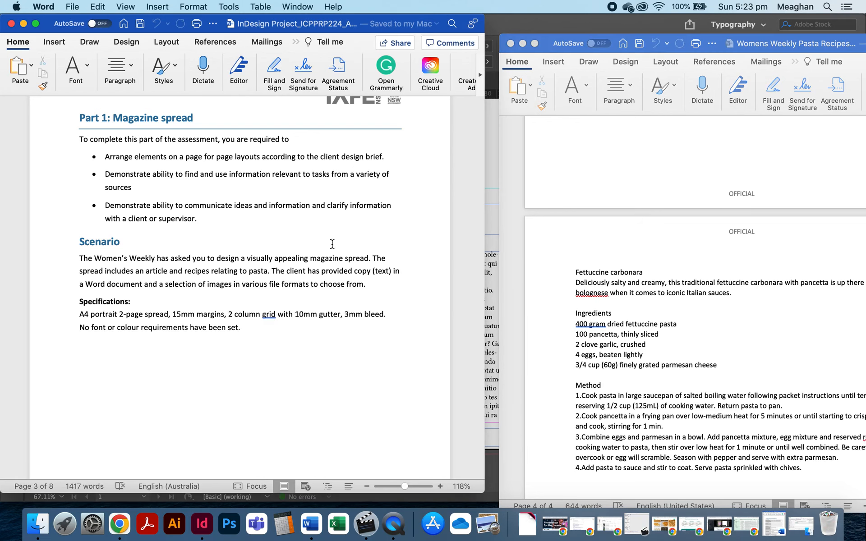
{"action": "left_click", "coordinate": [536, 19]}
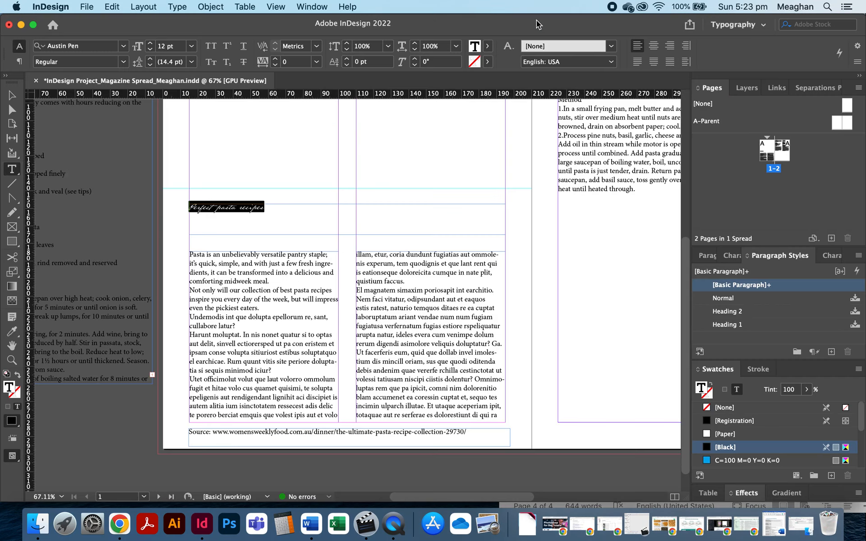
Step: Compare the Script fonts previewed with the "Perfect pasta recipes" heading text
{"action": "left_click", "coordinate": [124, 48]}
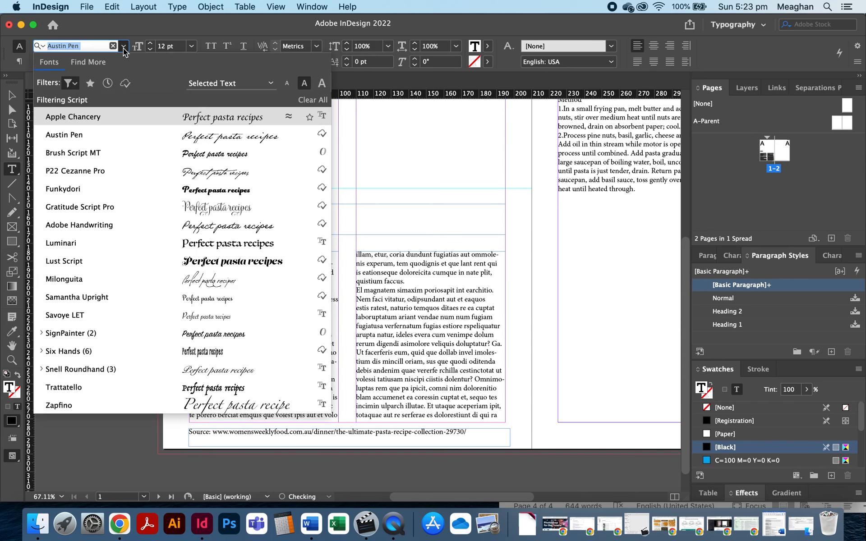
{"action": "left_click", "coordinate": [205, 189]}
{"action": "left_click", "coordinate": [388, 217]}
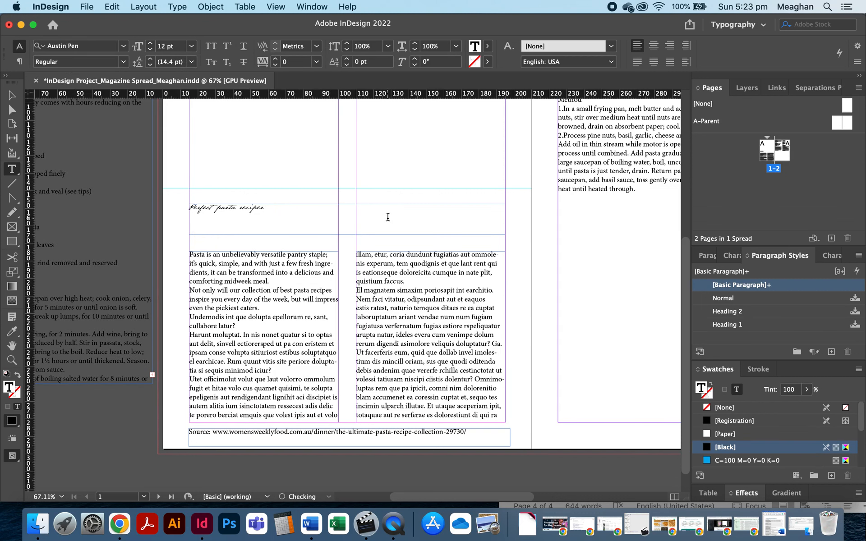
{"action": "left_click", "coordinate": [265, 209]}
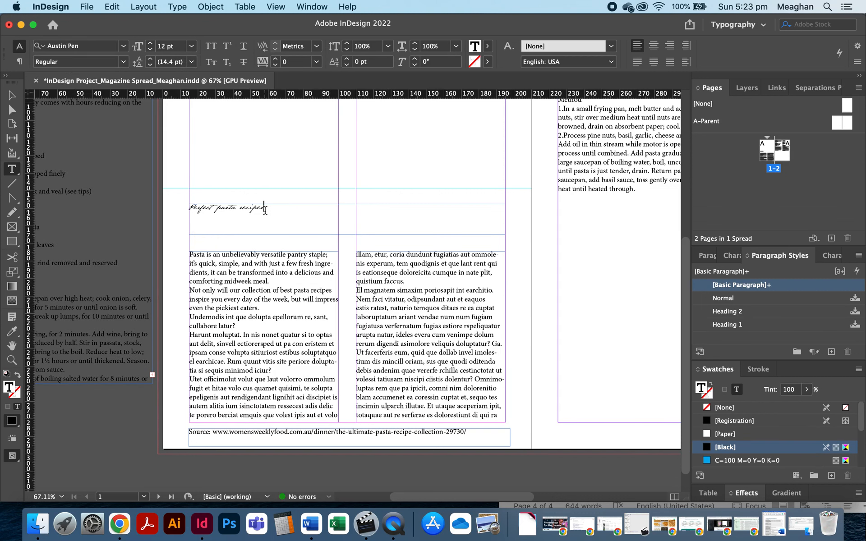
Step: Enlarge the "Perfect pasta recipes" heading, trying 36 pt before setting its size to 48 pt
{"action": "triple_click", "coordinate": [226, 211]}
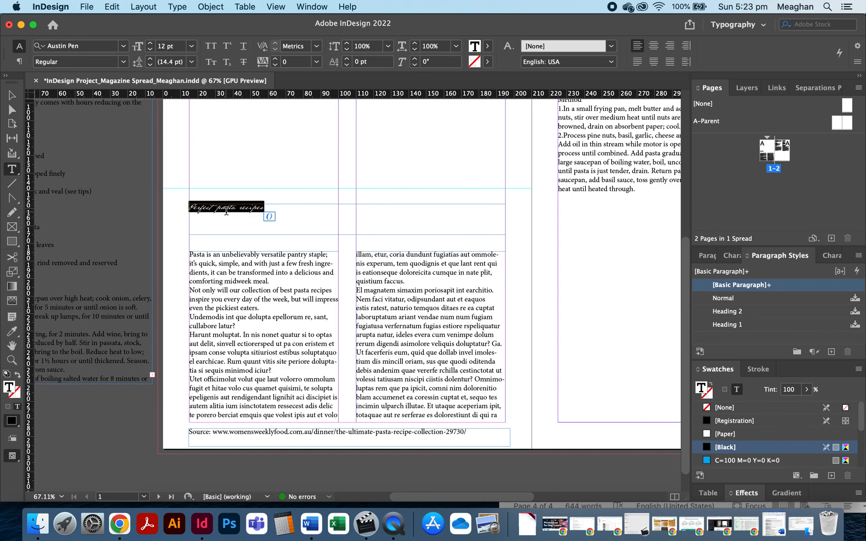
{"action": "left_click", "coordinate": [191, 46]}
{"action": "left_click", "coordinate": [178, 201]}
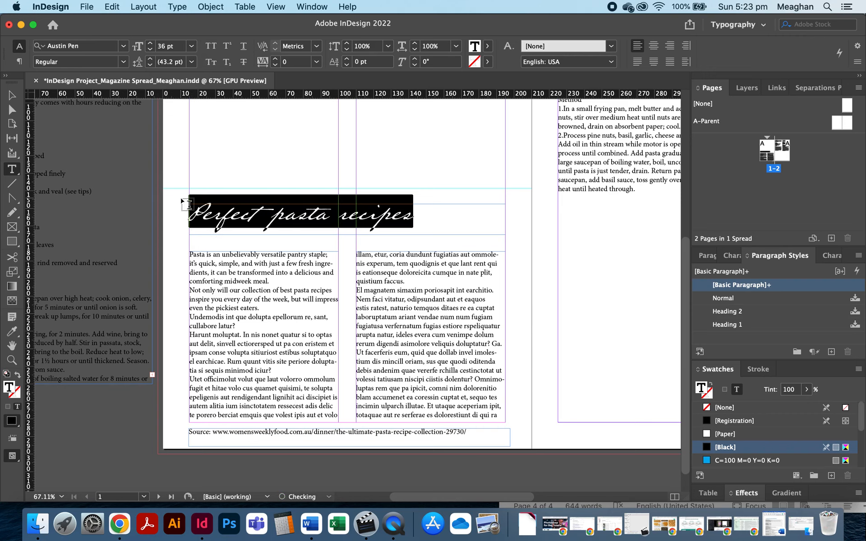
{"action": "left_click", "coordinate": [191, 46]}
{"action": "left_click", "coordinate": [177, 213]}
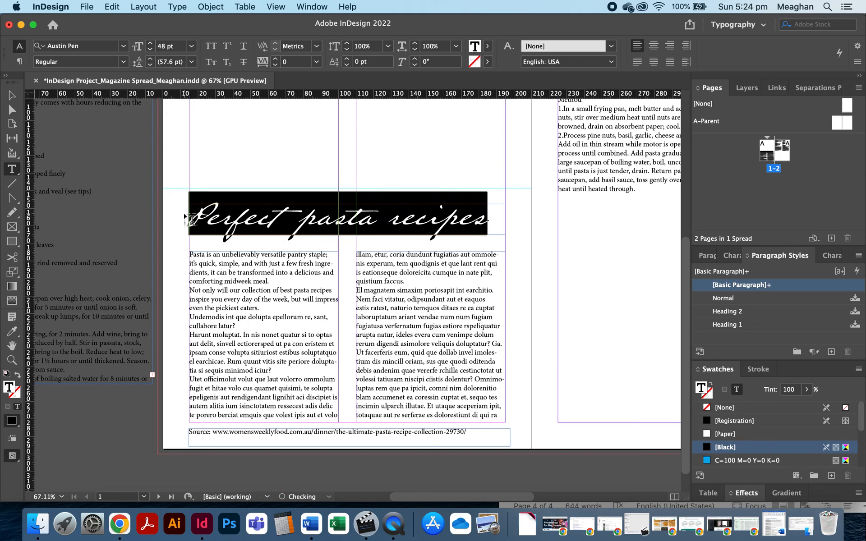
{"action": "left_click", "coordinate": [12, 95]}
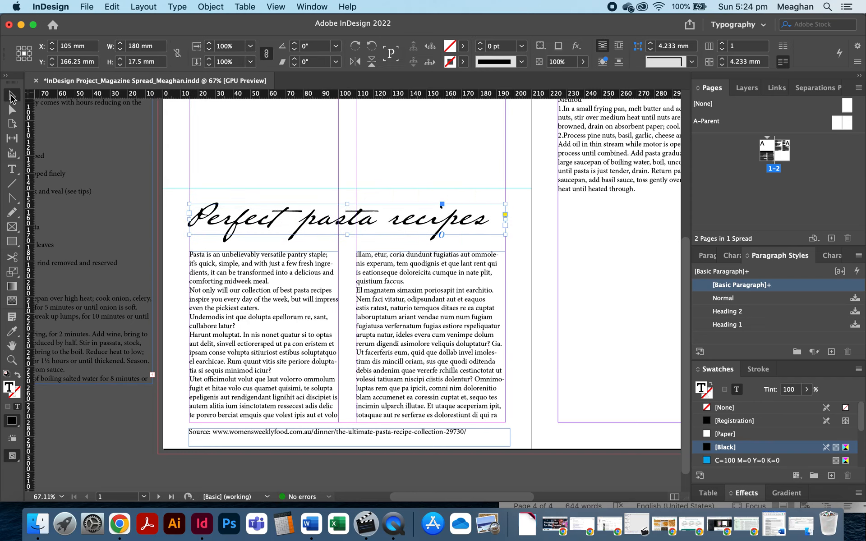
{"action": "left_click", "coordinate": [163, 181]}
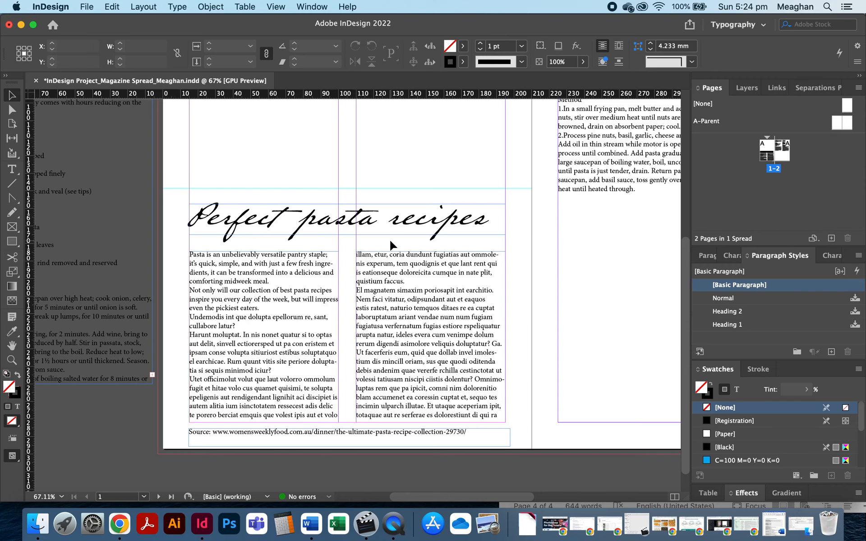
Step: Select all the article text below the heading and replace the Script font filter with Sans Serif
{"action": "double_click", "coordinate": [280, 280]}
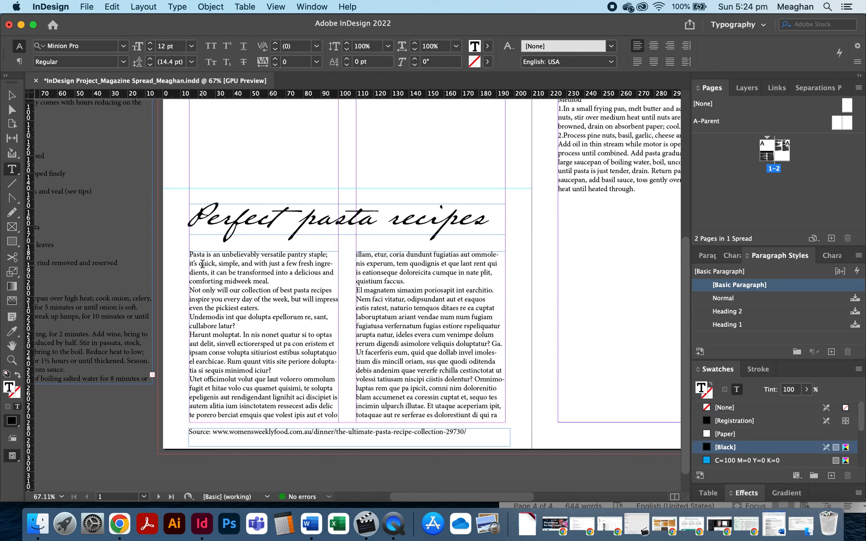
{"action": "key", "text": "super+a"}
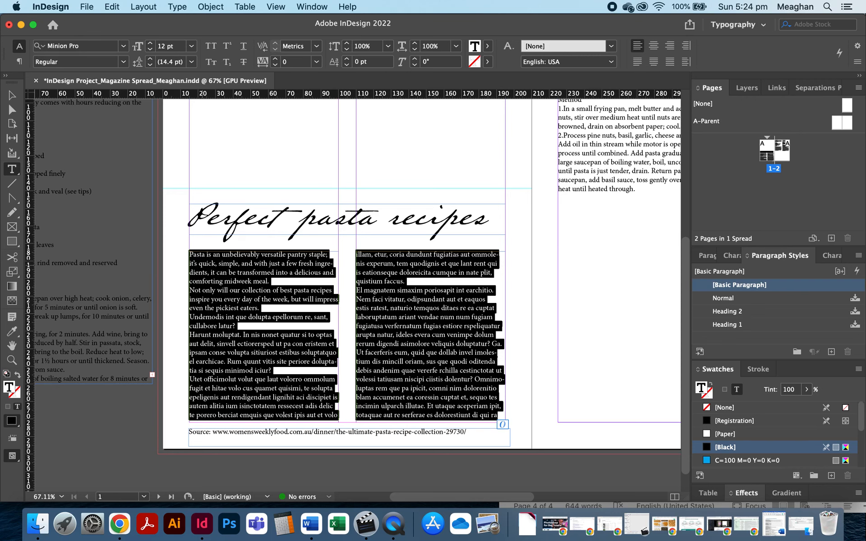
{"action": "left_click", "coordinate": [123, 46]}
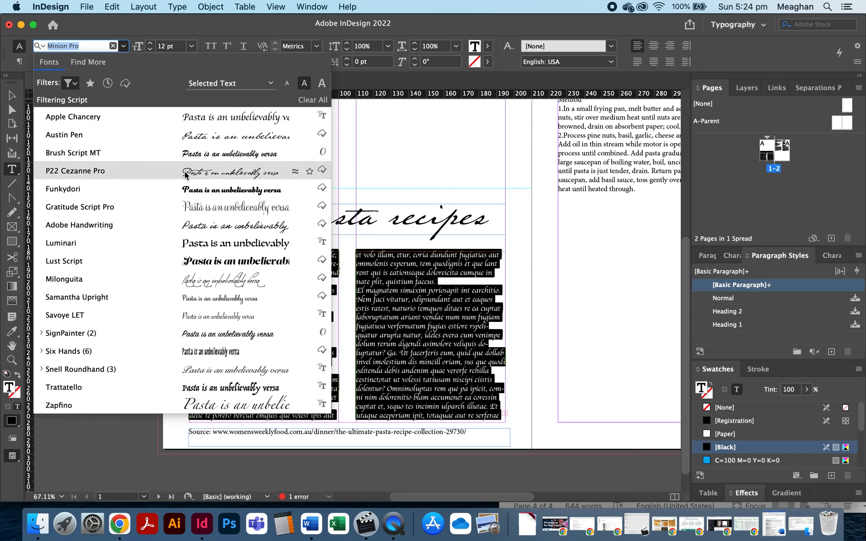
{"action": "left_click", "coordinate": [71, 82]}
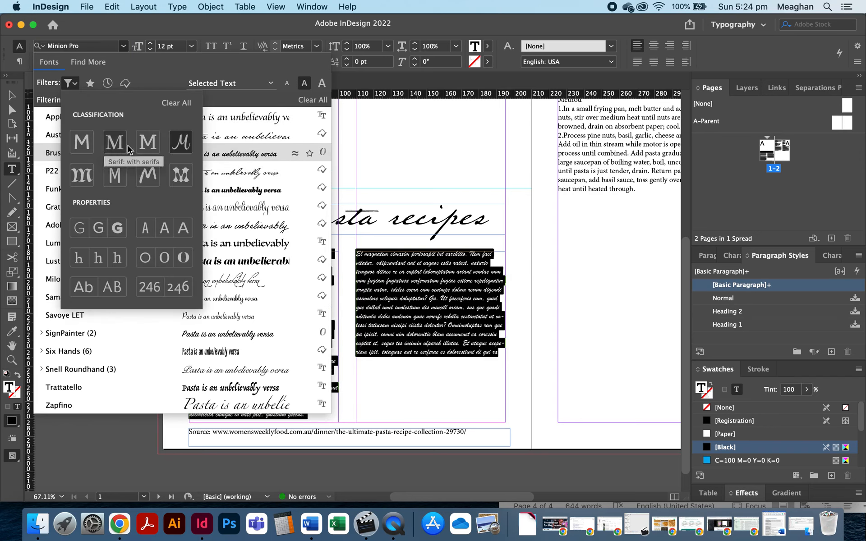
{"action": "left_click", "coordinate": [181, 103]}
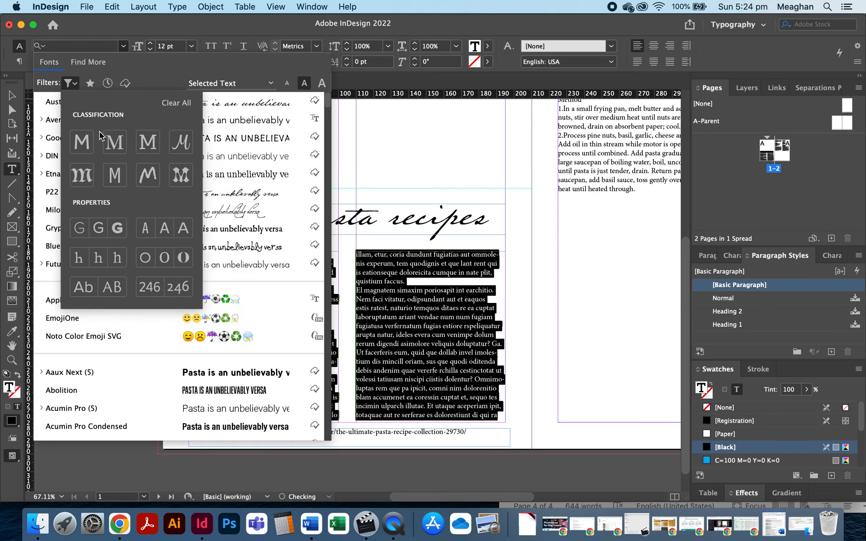
{"action": "left_click", "coordinate": [86, 141]}
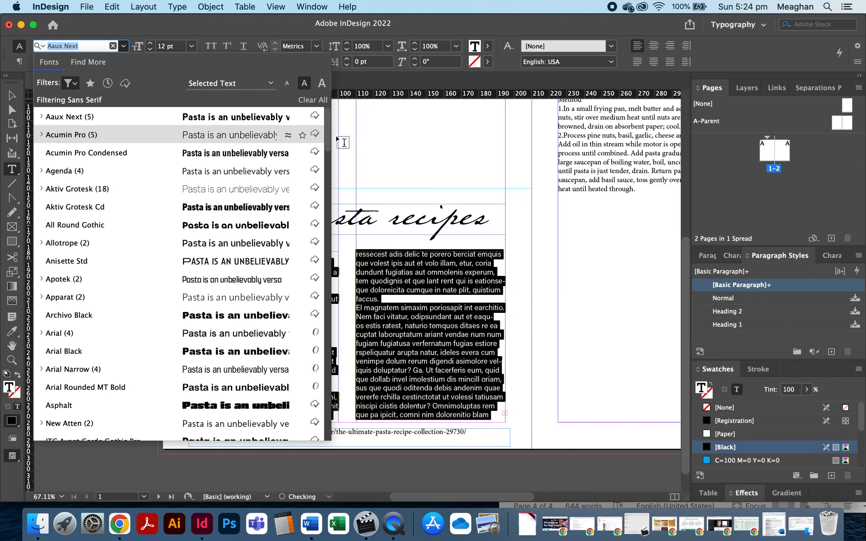
Step: Set the selected article text in Avenir with the Book style
{"action": "left_click_drag", "start_coordinate": [328, 144], "coordinate": [326, 172]}
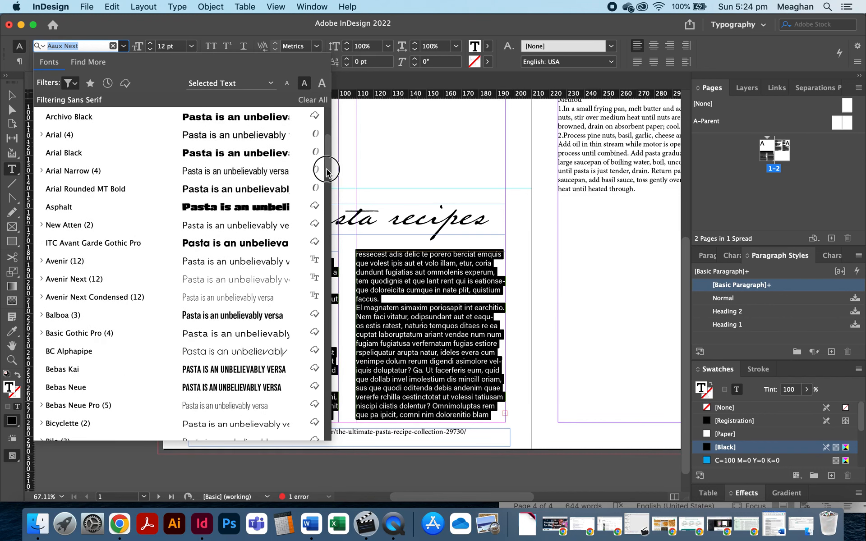
{"action": "left_click", "coordinate": [238, 265]}
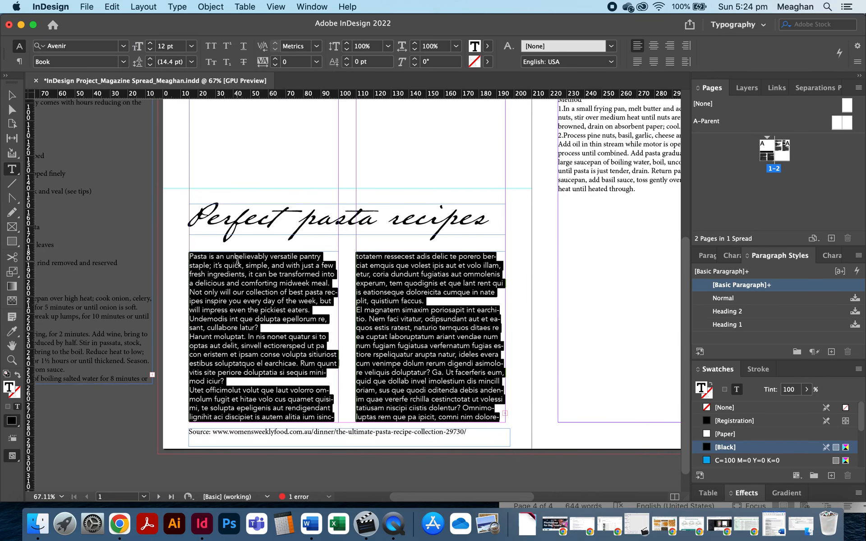
{"action": "left_click", "coordinate": [123, 62]}
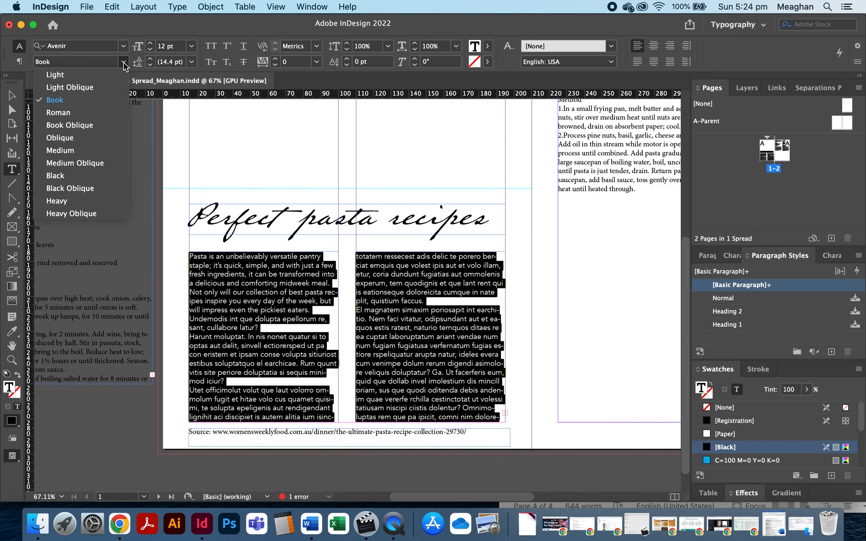
{"action": "left_click", "coordinate": [86, 99]}
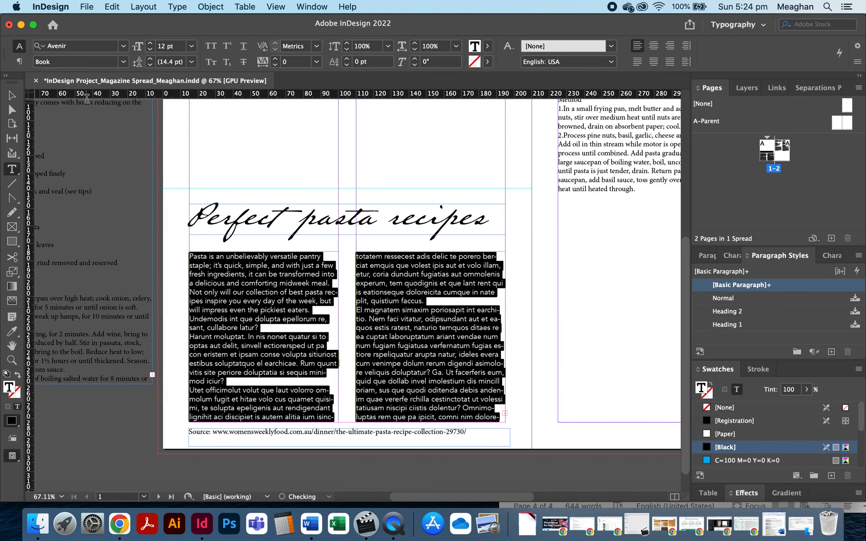
{"action": "left_click", "coordinate": [218, 243]}
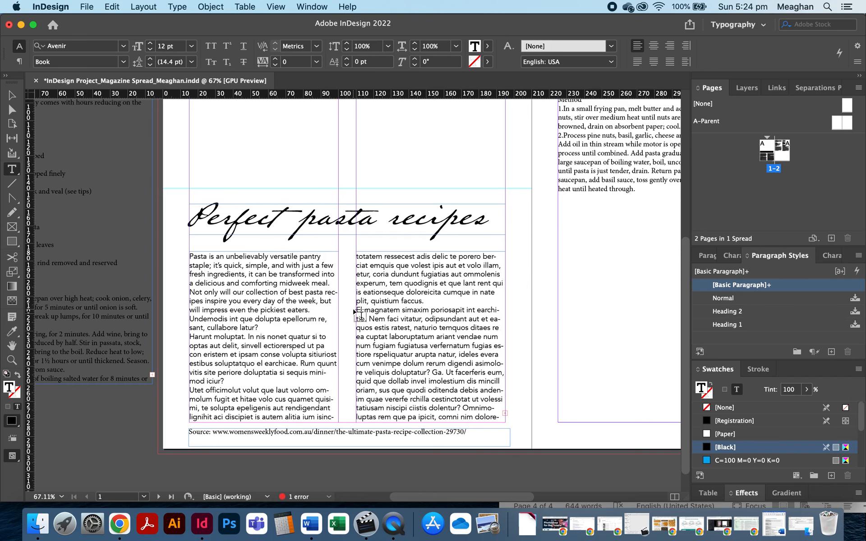
Step: Try a 3 mm space after each paragraph of the article text, resetting the spacing to 0 mm
{"action": "scroll", "coordinate": [361, 315], "scroll_direction": "up", "scroll_amount": 1}
{"action": "scroll", "coordinate": [361, 316], "scroll_direction": "up", "scroll_amount": 1}
{"action": "scroll", "coordinate": [360, 316], "scroll_direction": "right", "scroll_amount": 1}
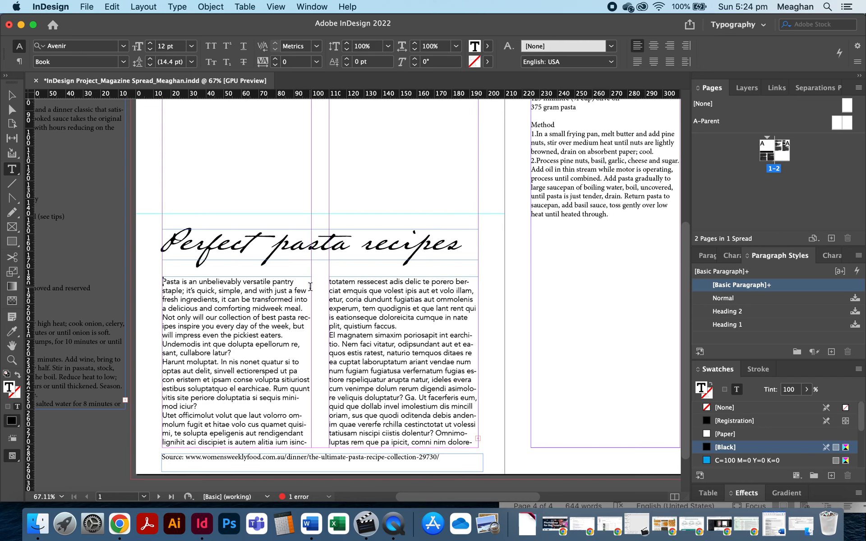
{"action": "key", "text": "super+a"}
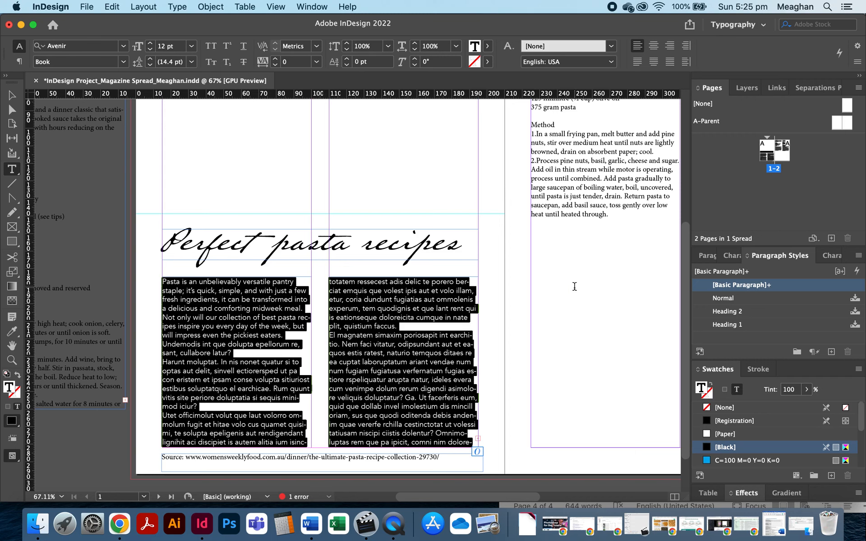
{"action": "left_click", "coordinate": [706, 256]}
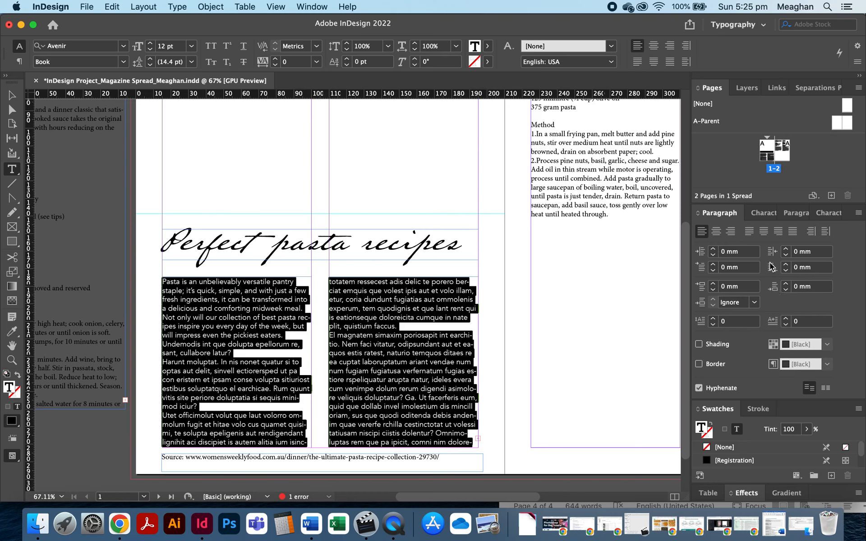
{"action": "left_click", "coordinate": [786, 285]}
{"action": "left_click", "coordinate": [786, 285]}
{"action": "left_click", "coordinate": [786, 284]}
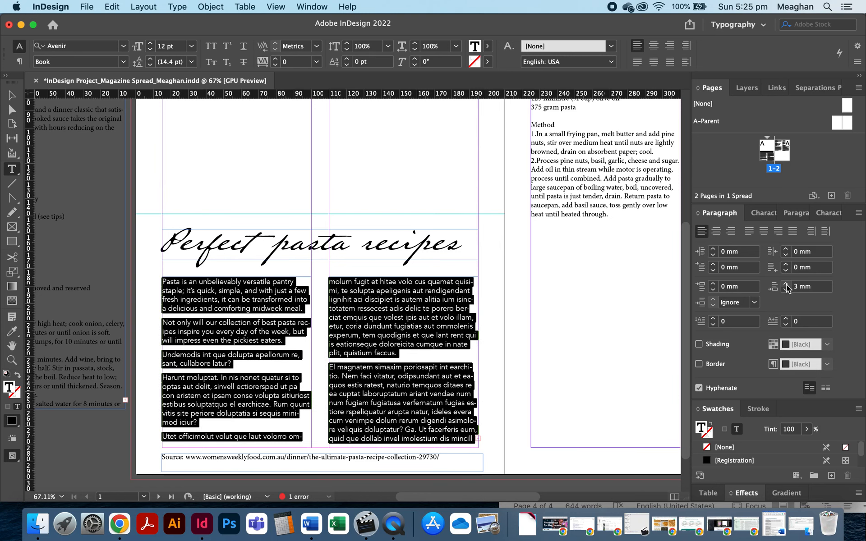
{"action": "left_click", "coordinate": [786, 290]}
{"action": "left_click", "coordinate": [786, 290]}
{"action": "left_click", "coordinate": [786, 290]}
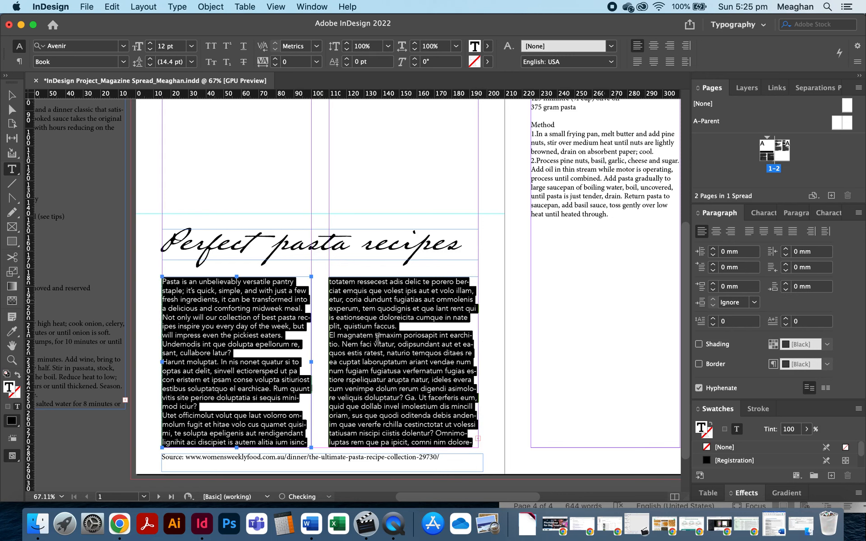
Step: Try separating the article paragraphs with empty lines after "cullabore latur?" and "mod iciur?", and undo those line breaks
{"action": "left_click", "coordinate": [253, 350]}
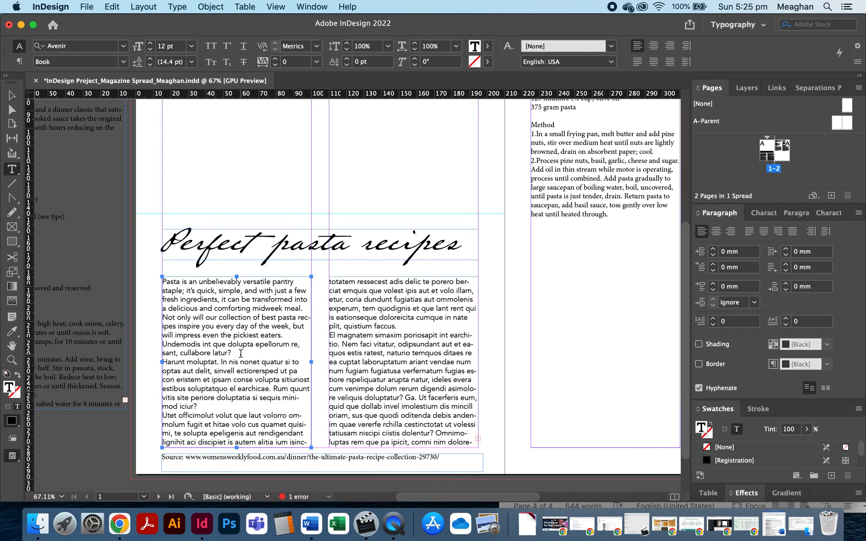
{"action": "key", "text": "Return"}
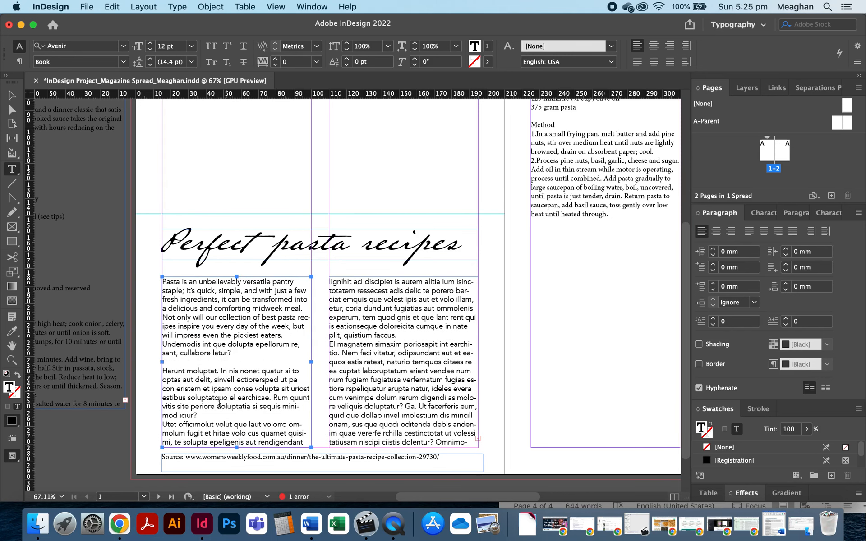
{"action": "left_click", "coordinate": [203, 423]}
{"action": "key", "text": "Return"}
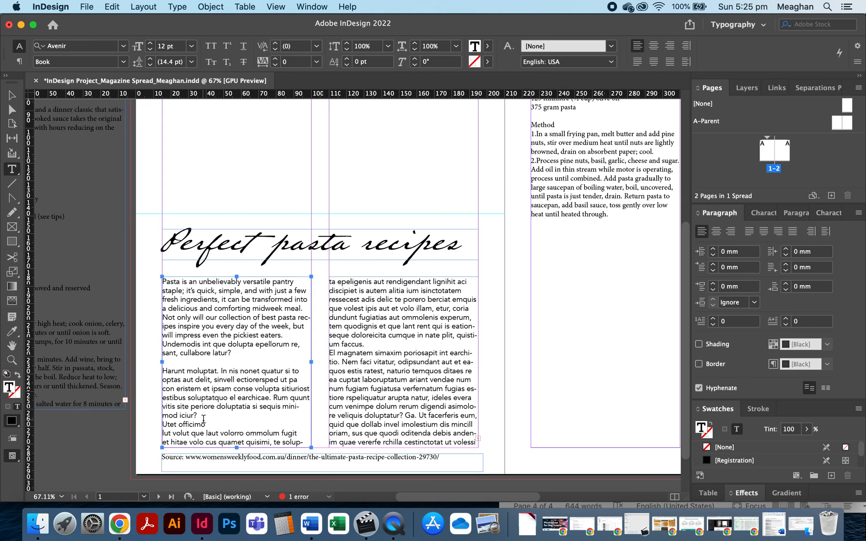
{"action": "key", "text": "BackSpace"}
{"action": "left_click", "coordinate": [208, 413]}
{"action": "key", "text": "Return"}
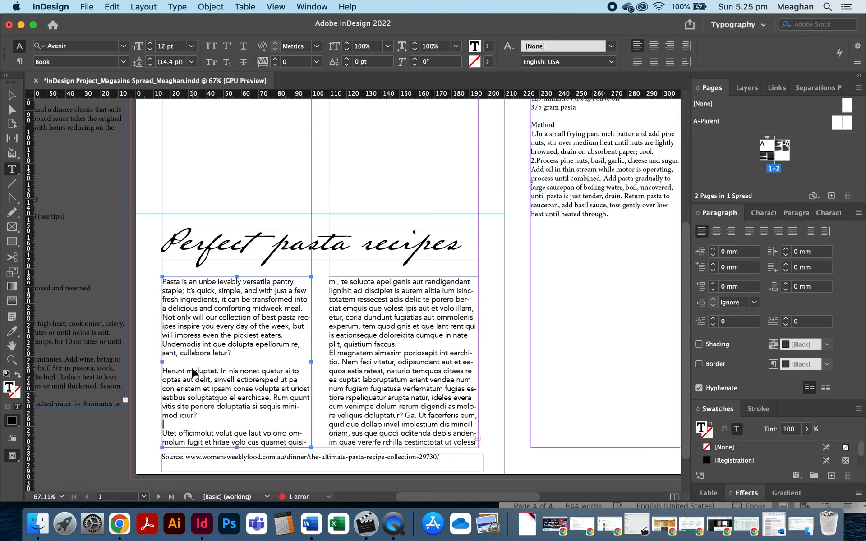
{"action": "key", "text": "super+z"}
{"action": "key", "text": "super+z"}
Step: Select all the article text and set the space after each paragraph to 2 mm
{"action": "key", "text": "super+a"}
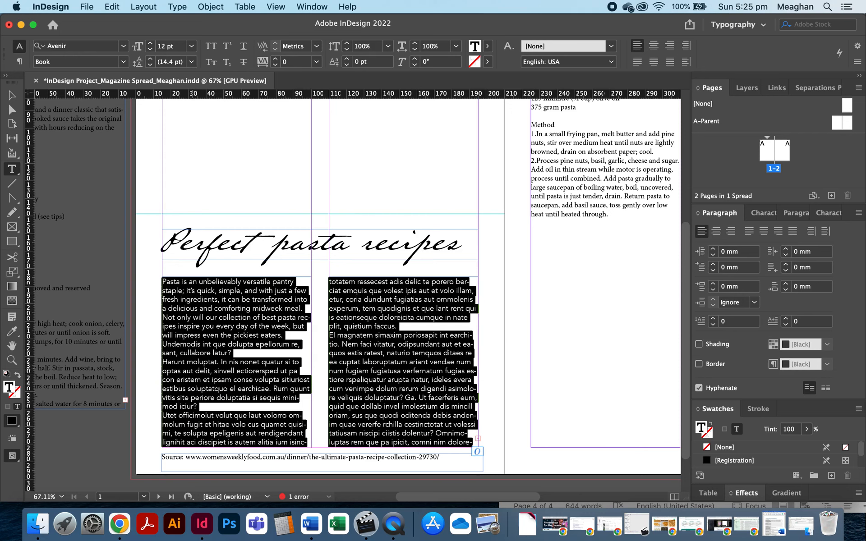
{"action": "left_click", "coordinate": [786, 283]}
{"action": "left_click", "coordinate": [785, 284]}
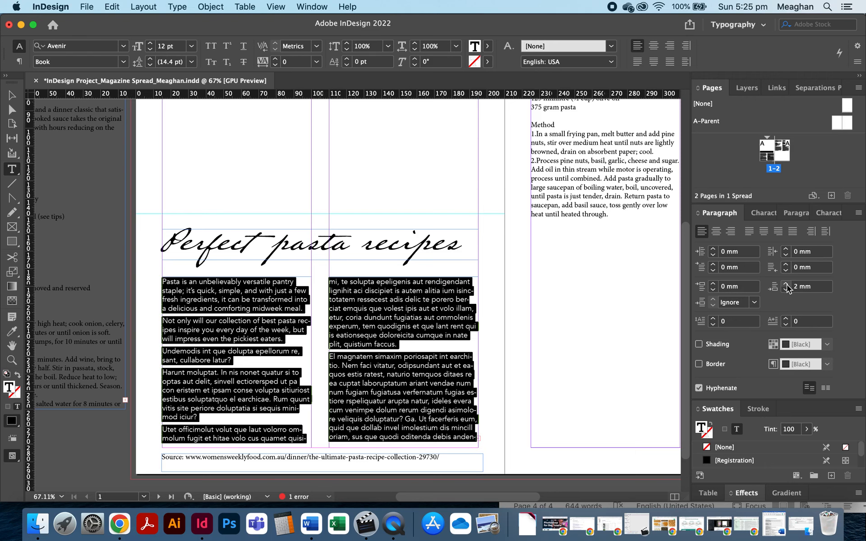
Step: Set the article's space after paragraphs to 3 mm and merge the "Undemodis" and "Harunt moluptat" paragraphs into the paragraph above
{"action": "left_click", "coordinate": [785, 284]}
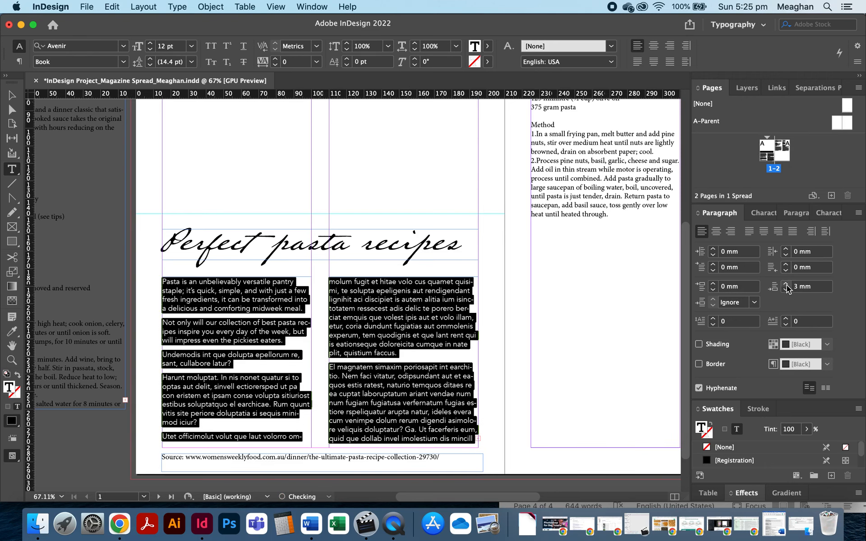
{"action": "left_click", "coordinate": [243, 364]}
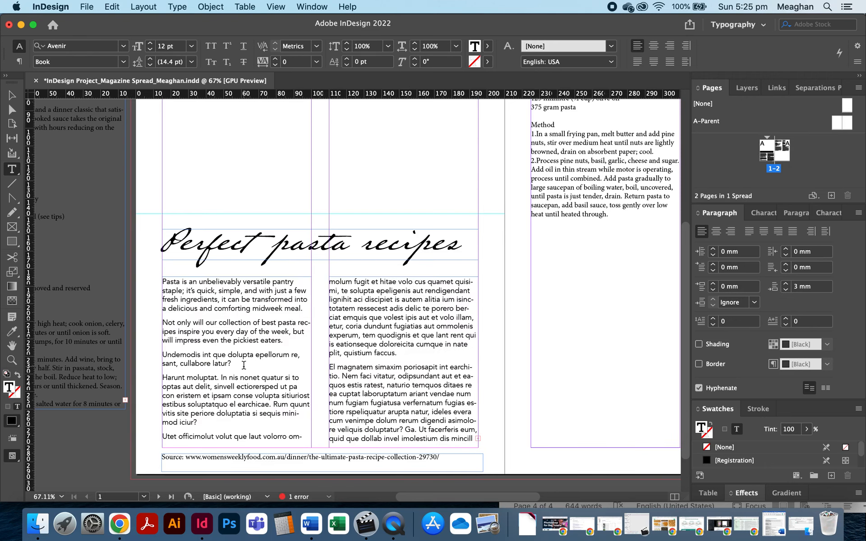
{"action": "key", "text": "Delete"}
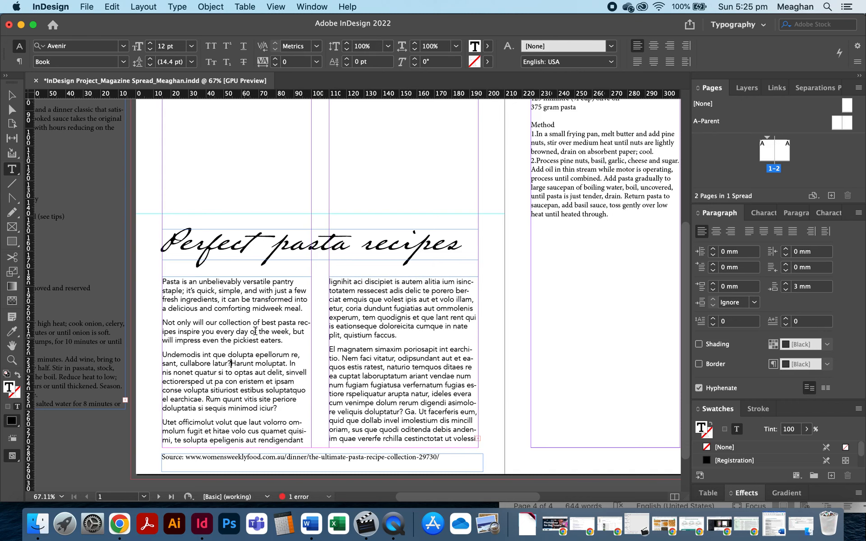
{"action": "left_click", "coordinate": [163, 355]}
{"action": "key", "text": "BackSpace"}
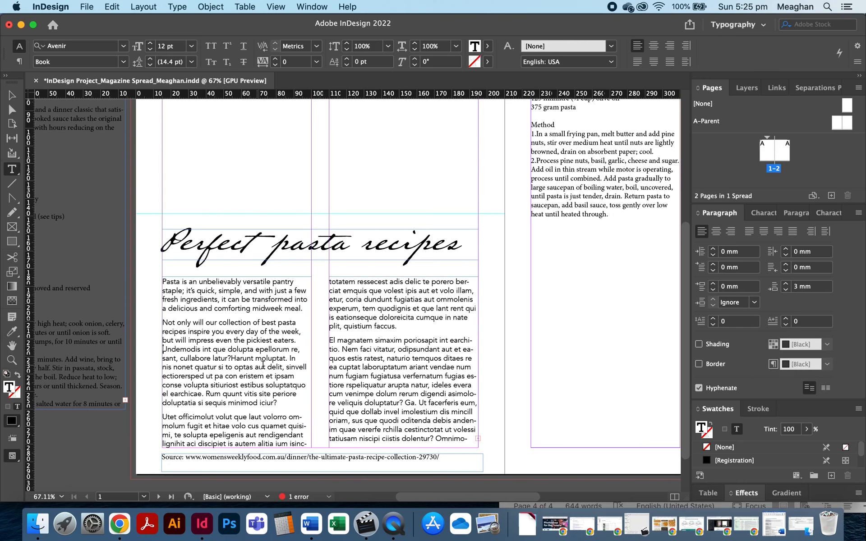
{"action": "left_click", "coordinate": [232, 358]}
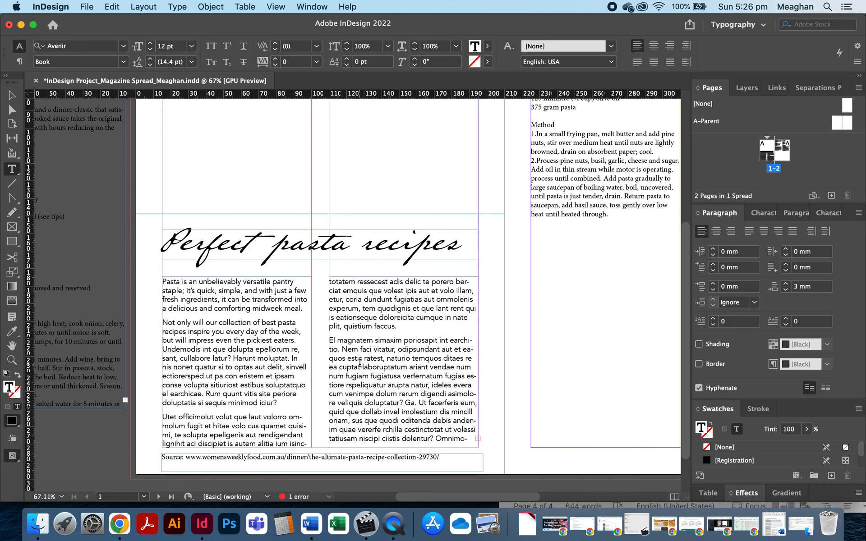
Step: End the sentence after "si to optas aut delit" with a full stop and start a new paragraph with "Sinvell"
{"action": "left_click", "coordinate": [286, 367]}
{"action": "key", "text": "BackSpace"}
{"action": "key", "text": "BackSpace"}
{"action": "type", "text": "."}
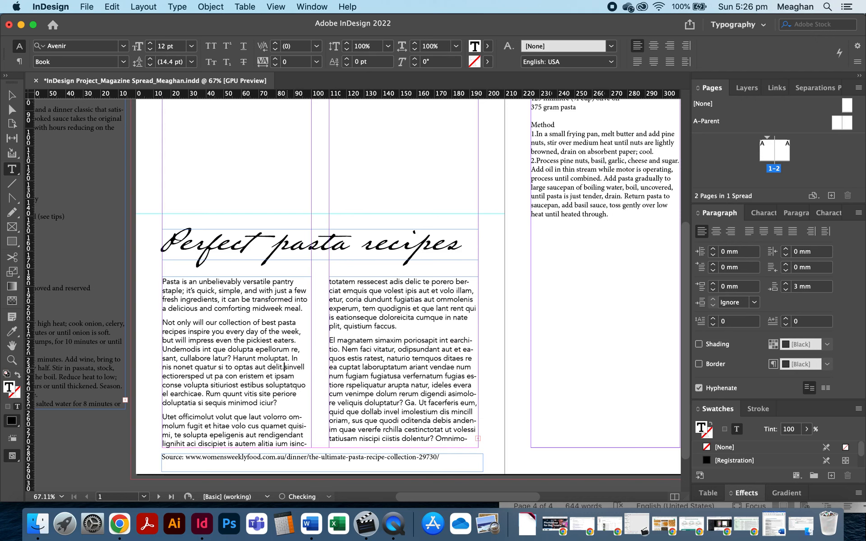
{"action": "key", "text": "Return"}
{"action": "key", "text": "BackSpace"}
{"action": "type", "text": "S"}
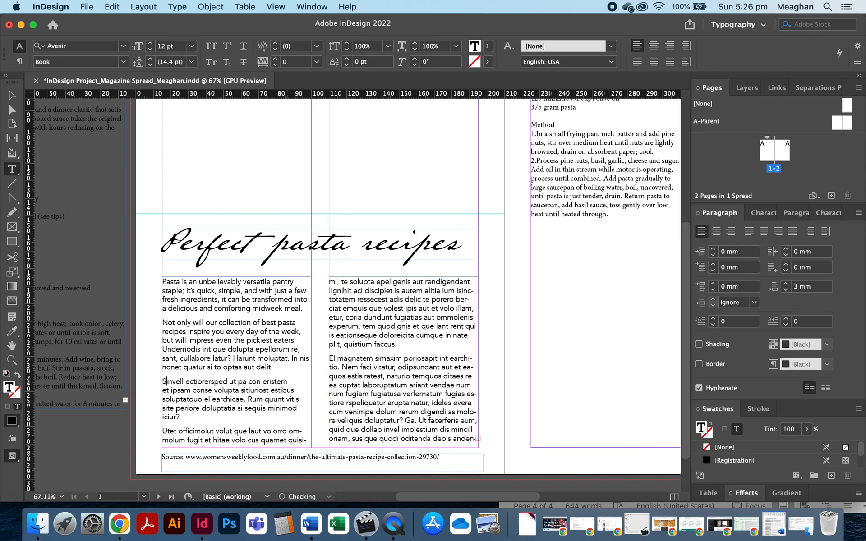
{"action": "type", "text": "i"}
Step: Shorten the end of the "Sinvell" paragraph so that its last word reads "minimodur?"
{"action": "left_click", "coordinate": [171, 417]}
{"action": "key", "text": "BackSpace"}
{"action": "key", "text": "BackSpace"}
{"action": "key", "text": "BackSpace"}
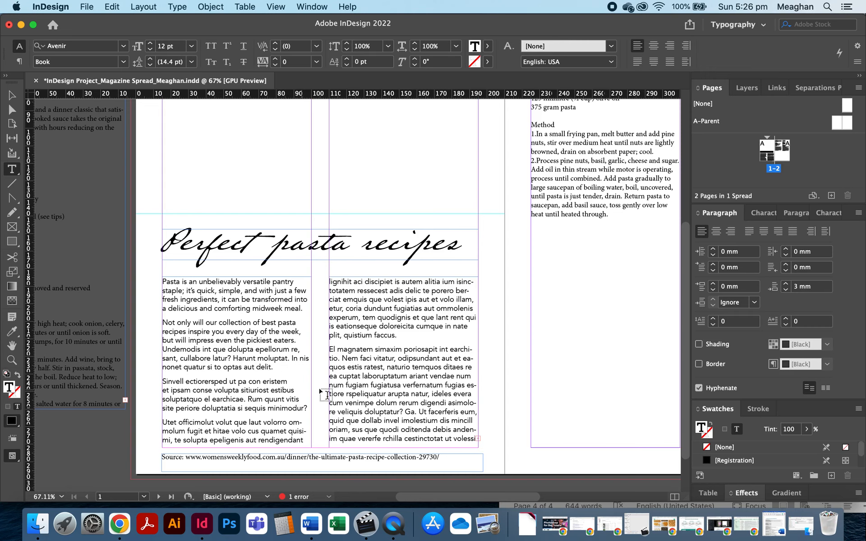
Step: End the sentence after "verfernatu" with a full stop and begin a new paragraph with "Ofugias"
{"action": "left_click", "coordinate": [445, 383]}
{"action": "key", "text": "BackSpace"}
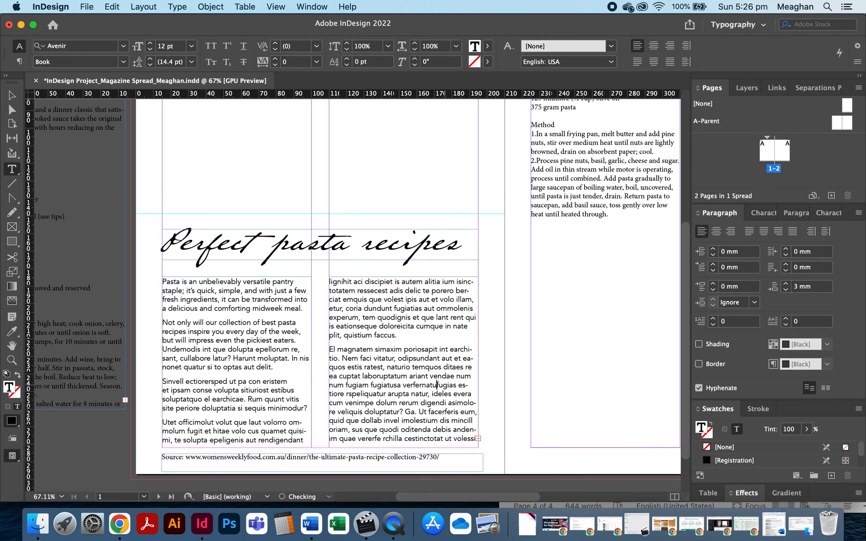
{"action": "type", "text": "."}
{"action": "key", "text": "Return"}
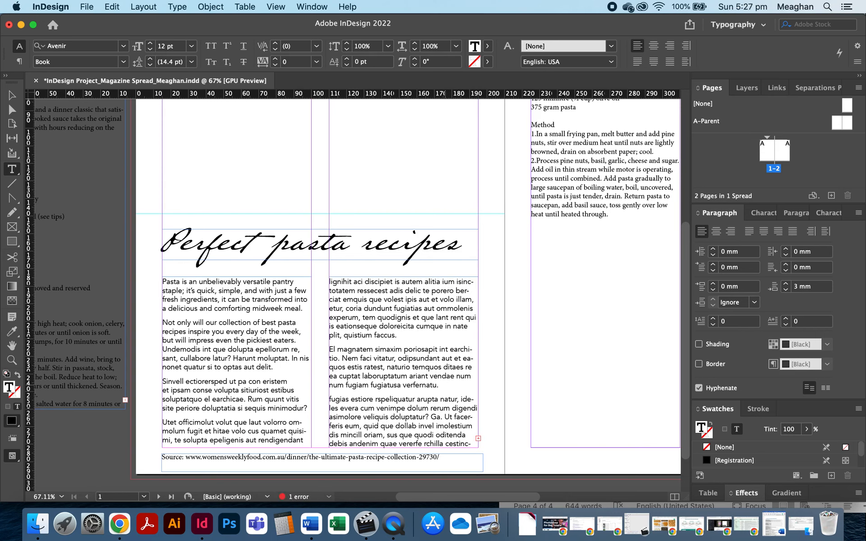
{"action": "type", "text": "O"}
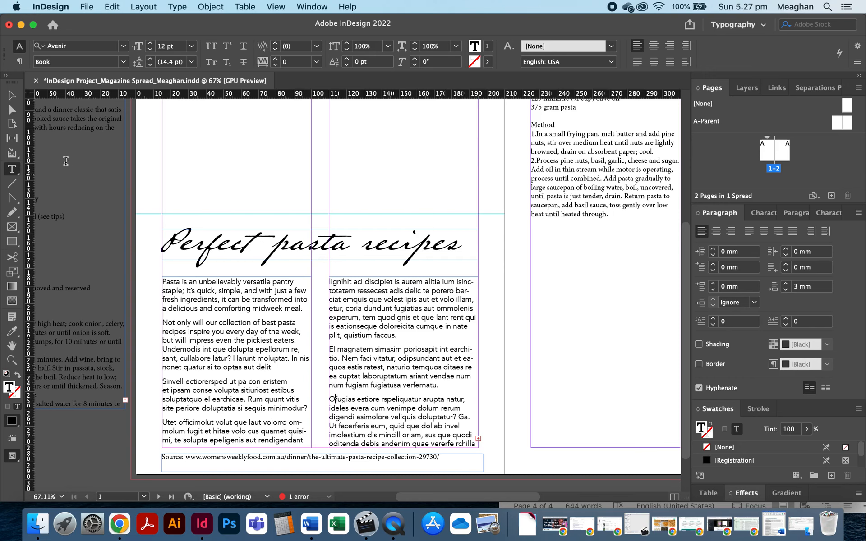
Step: Move the heading frame up to Y 166.25 mm and extend both article frames upward to a height of 100.5 mm
{"action": "left_click", "coordinate": [12, 95]}
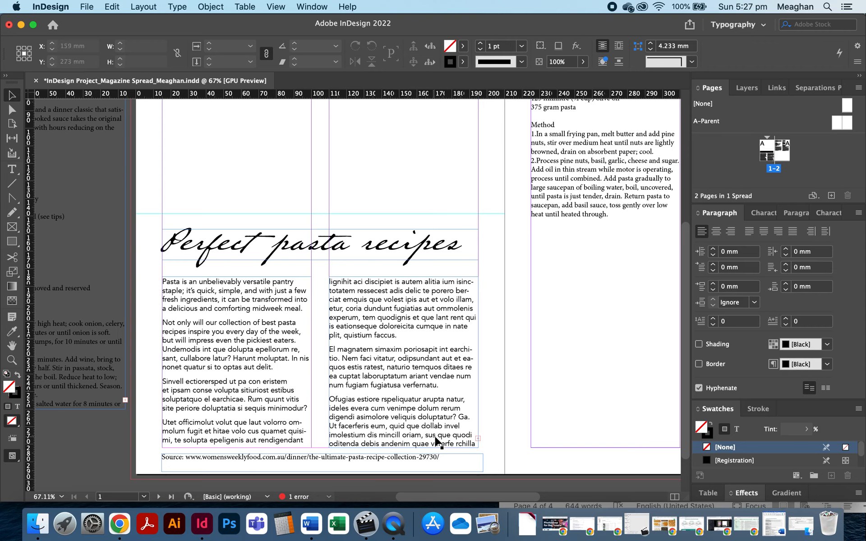
{"action": "left_click", "coordinate": [314, 253]}
{"action": "left_click_drag", "start_coordinate": [314, 252], "coordinate": [318, 249]}
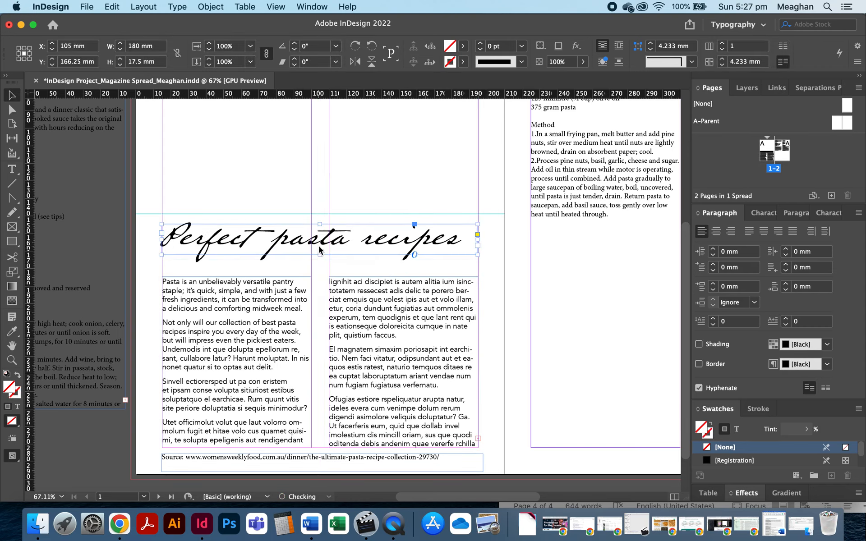
{"action": "left_click", "coordinate": [306, 300]}
{"action": "left_click_drag", "start_coordinate": [240, 277], "coordinate": [405, 271]}
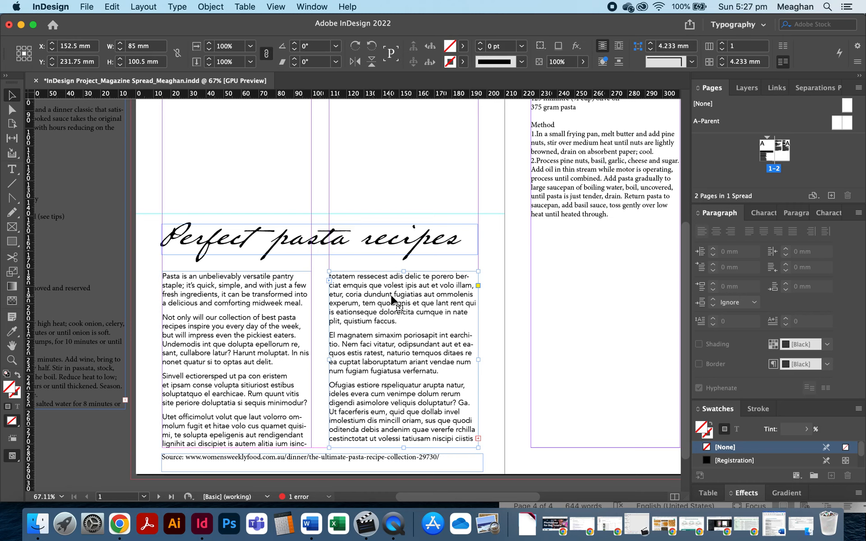
Step: Start a new paragraph at "Ga" in the second article column and delete the full stop after that word
{"action": "double_click", "coordinate": [443, 422]}
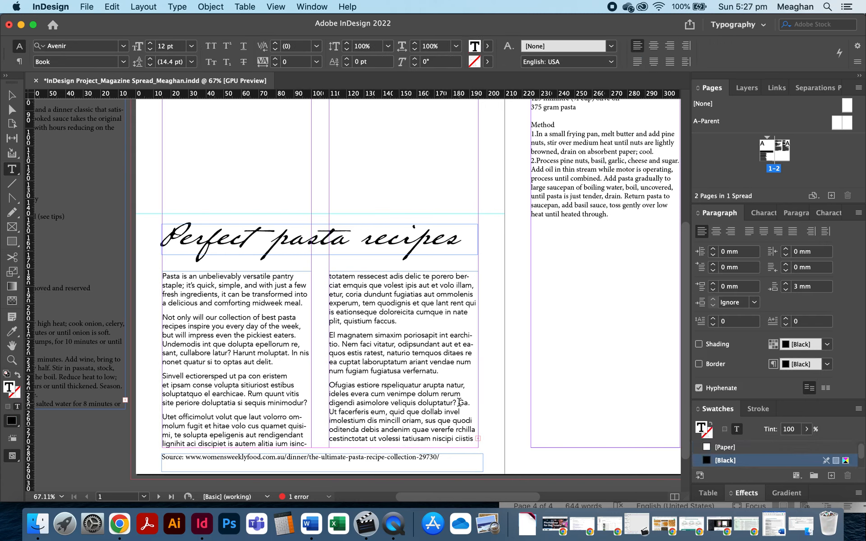
{"action": "left_click", "coordinate": [459, 402]}
{"action": "key", "text": "Return"}
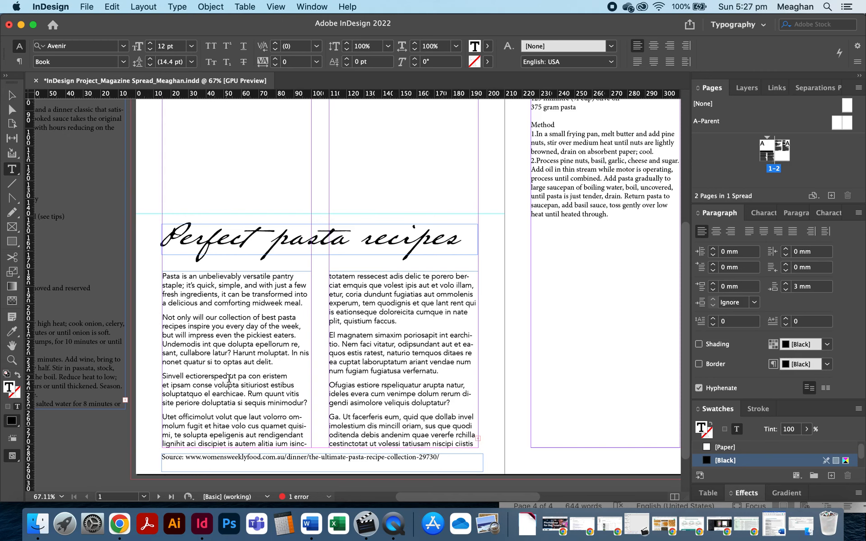
{"action": "left_click", "coordinate": [341, 415]}
{"action": "key", "text": "BackSpace"}
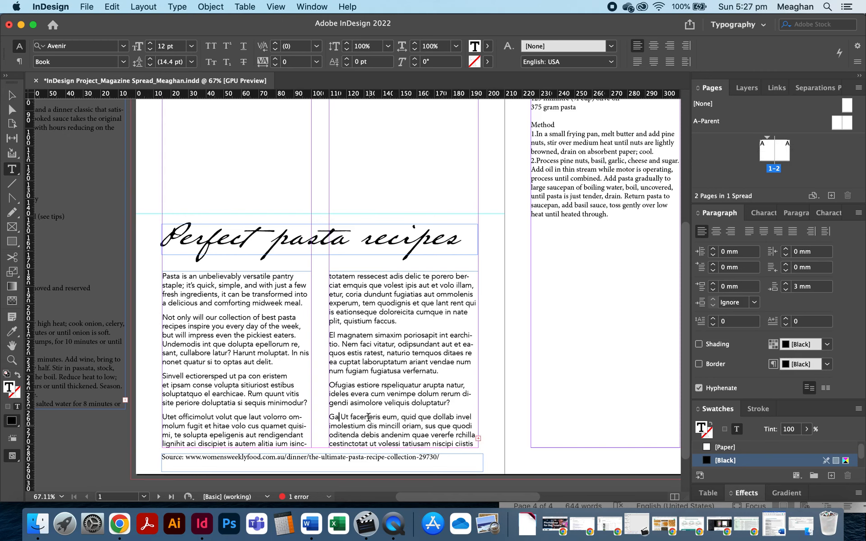
Step: Select all the article text and reduce its font size to 10 pt
{"action": "left_click", "coordinate": [13, 95]}
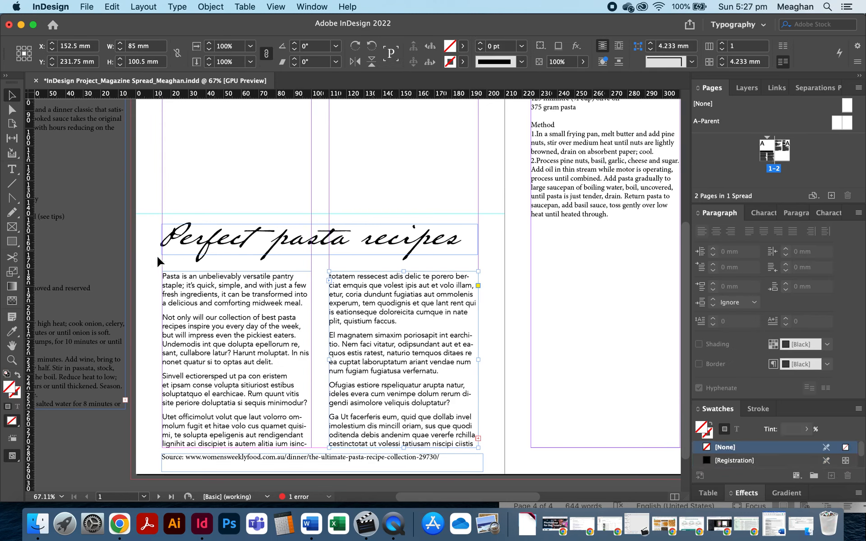
{"action": "double_click", "coordinate": [264, 316]}
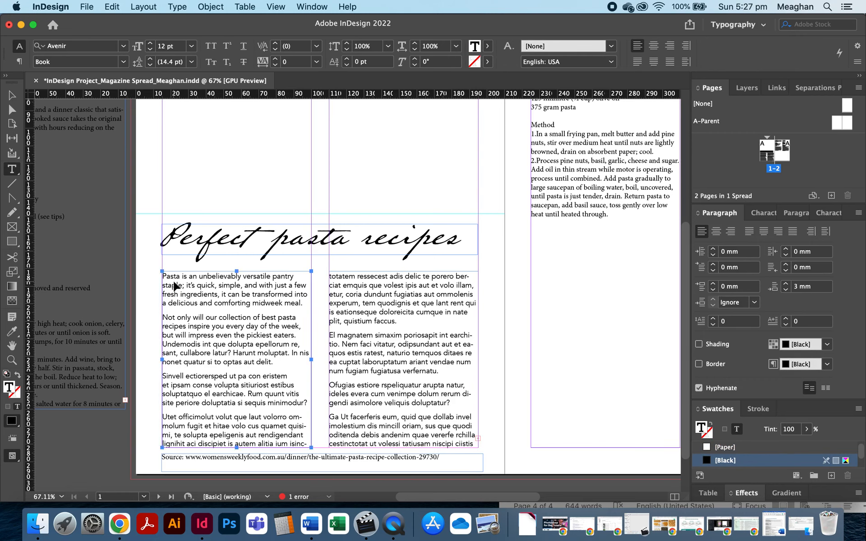
{"action": "key", "text": "super+a"}
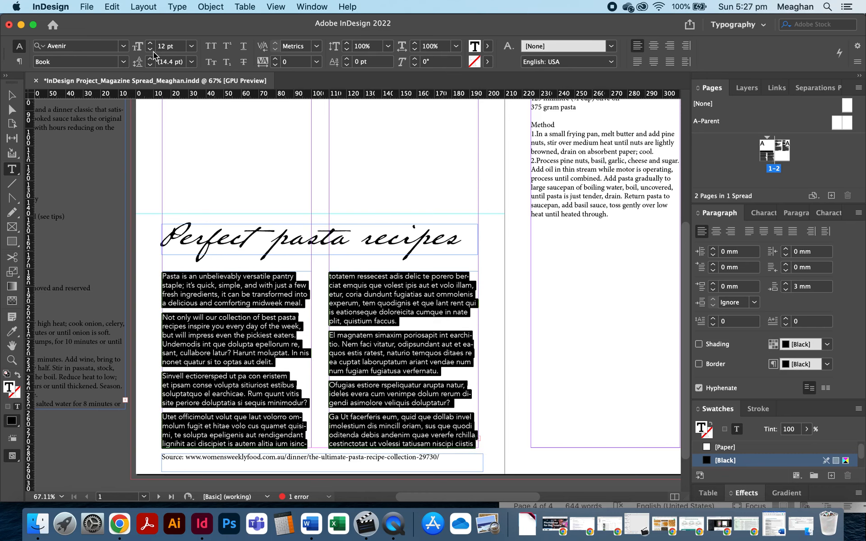
{"action": "left_click", "coordinate": [150, 48]}
{"action": "left_click", "coordinate": [150, 49]}
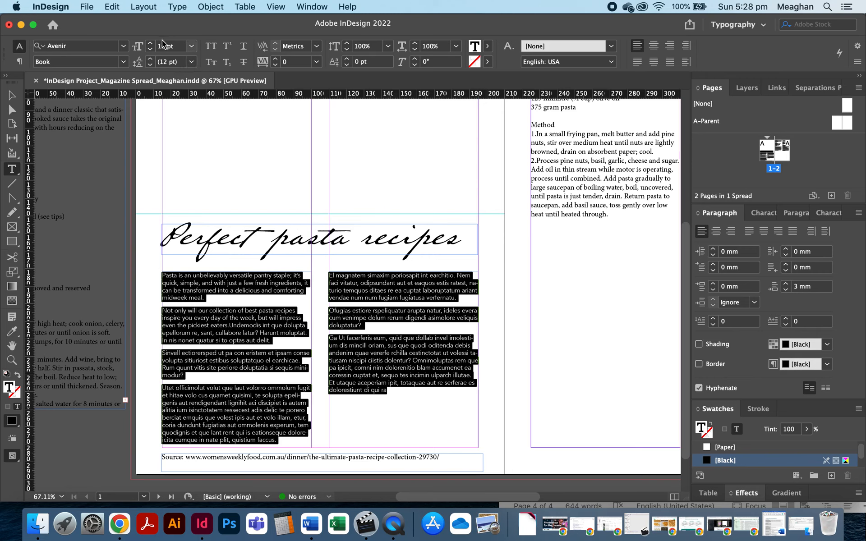
Step: Set the leading of the selected article text to 13 pt
{"action": "left_click", "coordinate": [194, 63]}
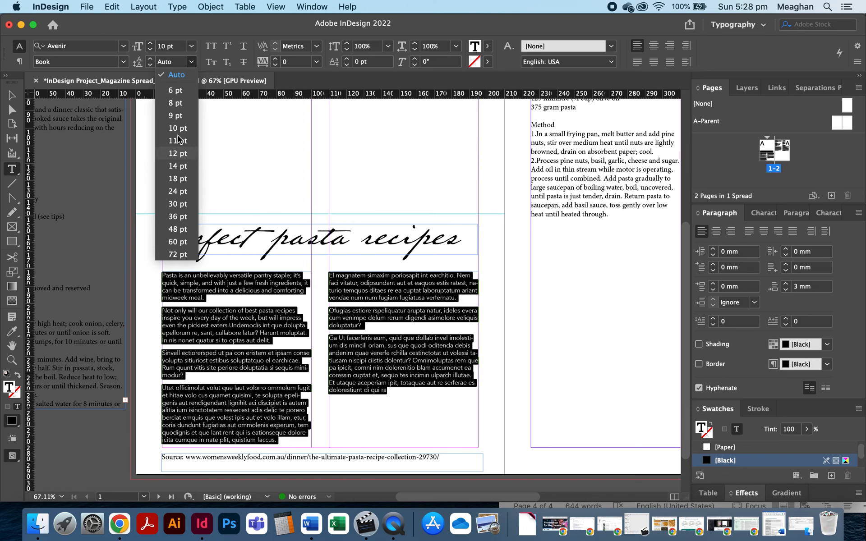
{"action": "left_click", "coordinate": [199, 46]}
{"action": "left_click", "coordinate": [153, 59]}
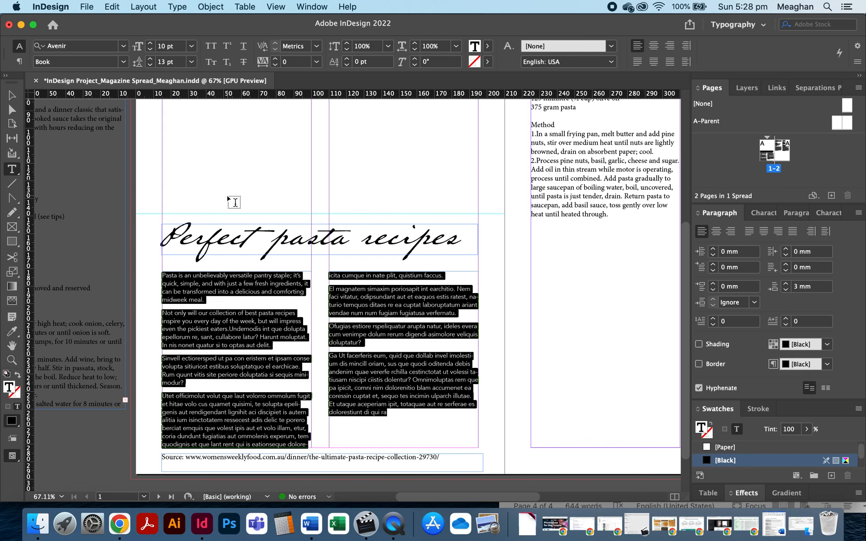
Step: Try 14 pt leading on the article text and undo that change
{"action": "left_click", "coordinate": [150, 59]}
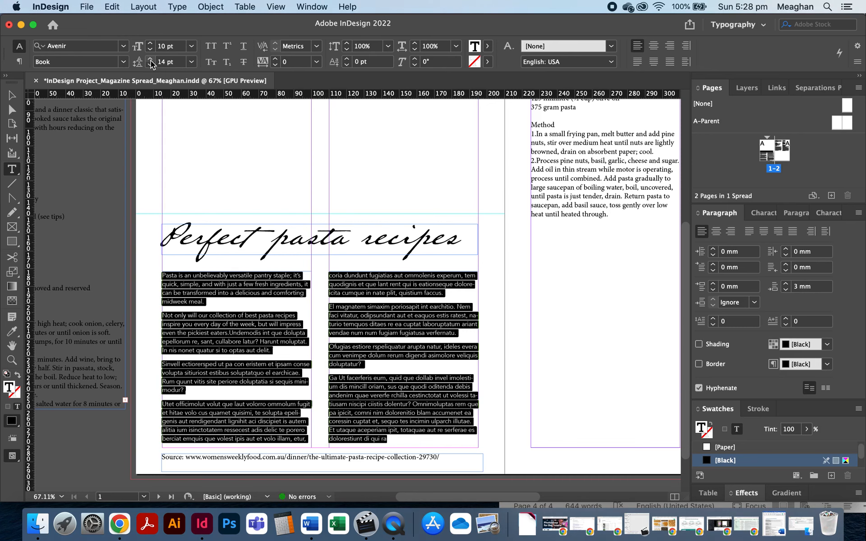
{"action": "left_click", "coordinate": [293, 298]}
{"action": "key", "text": "super+z"}
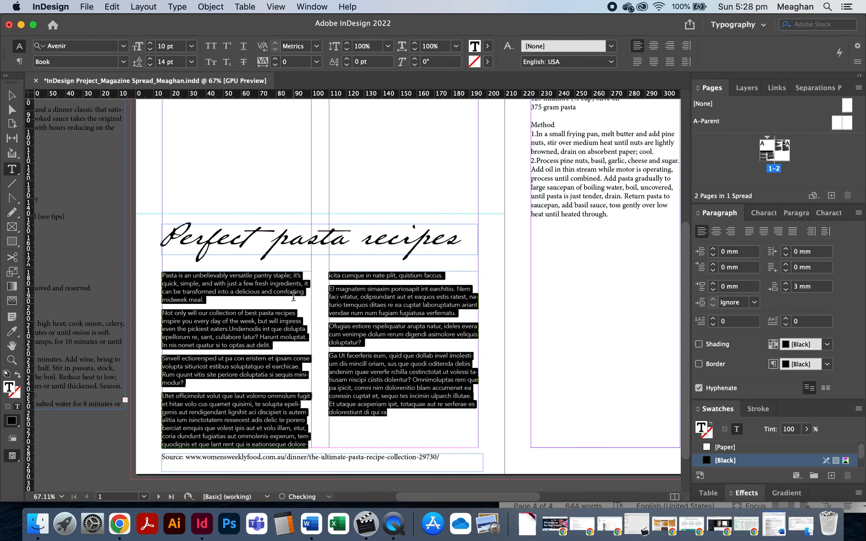
Step: Add a new paragraph after "di qui ra." and fill it with placeholder text, ending with "Esed exerrum a vi."
{"action": "left_click", "coordinate": [402, 421]}
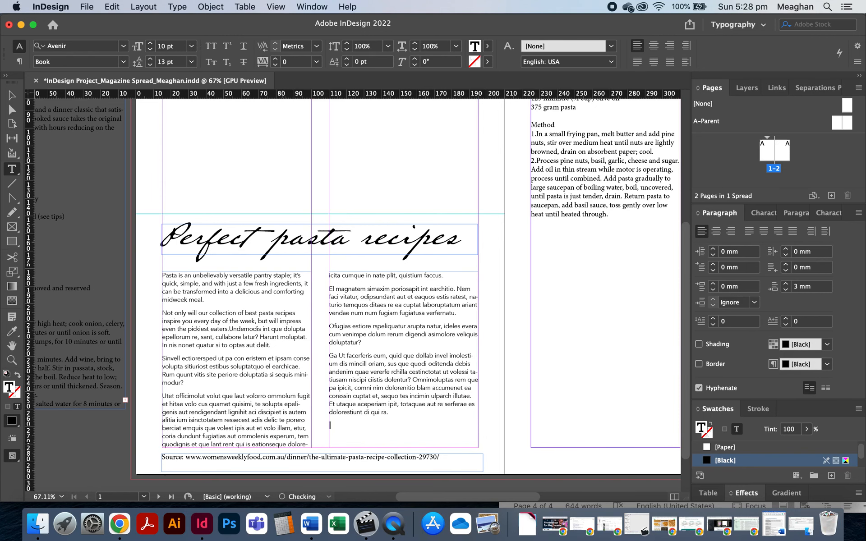
{"action": "left_click", "coordinate": [177, 6]}
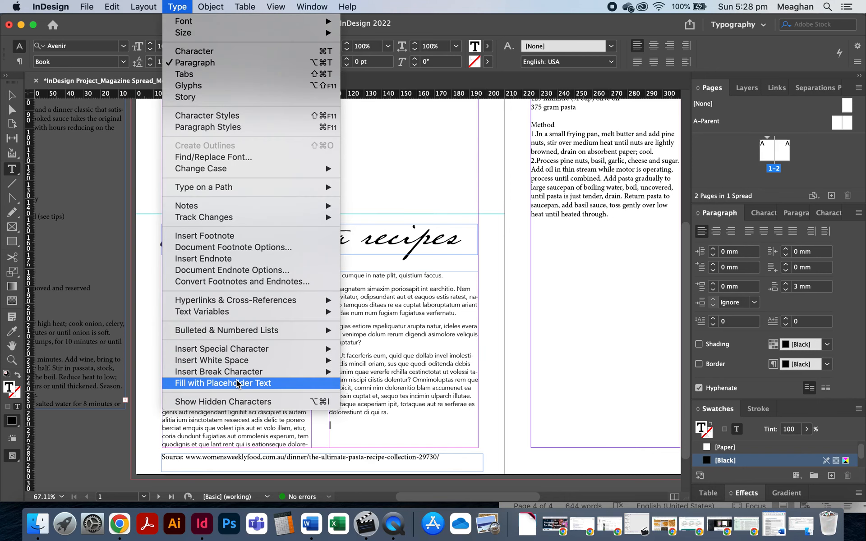
{"action": "left_click", "coordinate": [236, 383]}
{"action": "type", "text": ". Esed exerrum a vi."}
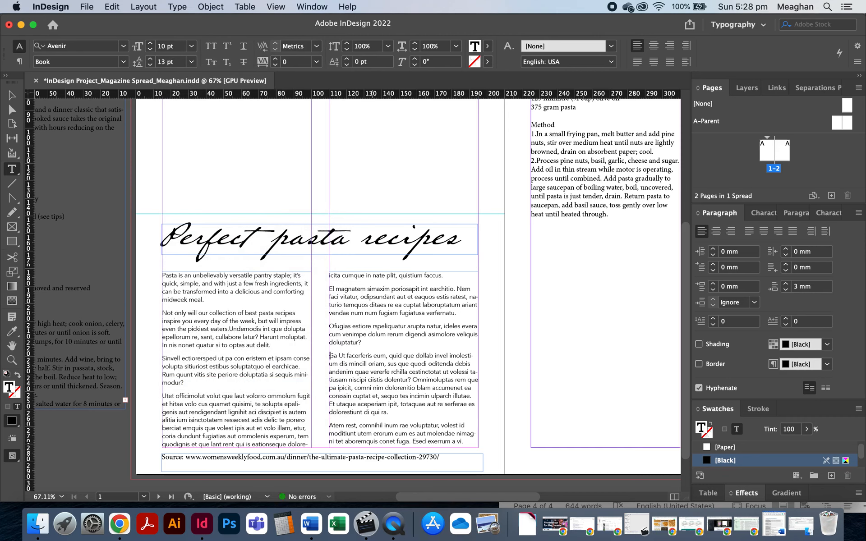
Step: Join the "Ga Ut facerferis" paragraph to the one above and start a new paragraph at "Omnimoluptas"
{"action": "key", "text": "BackSpace"}
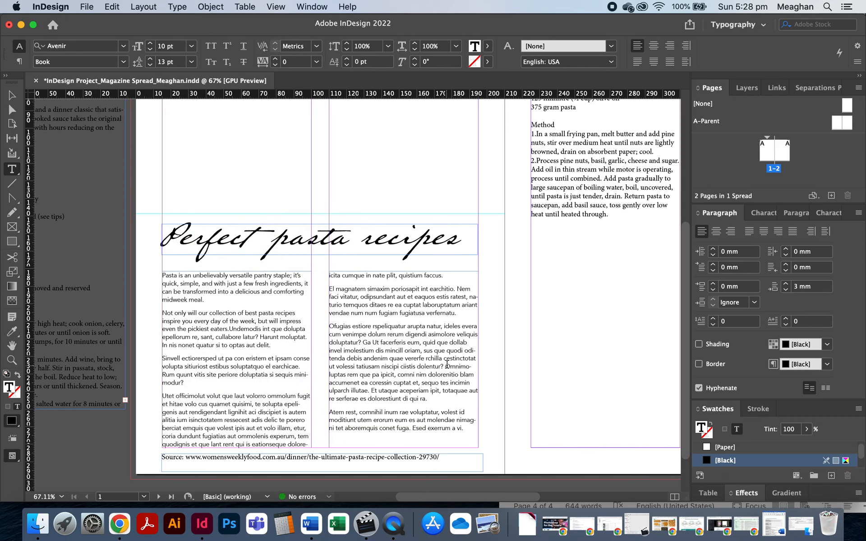
{"action": "left_click", "coordinate": [447, 366]}
{"action": "key", "text": "Return"}
Step: Join the "Atem rest" paragraph onto the end of the "Omnimoluptas" paragraph
{"action": "left_click", "coordinate": [466, 403]}
{"action": "key", "text": "Right"}
{"action": "key", "text": "BackSpace"}
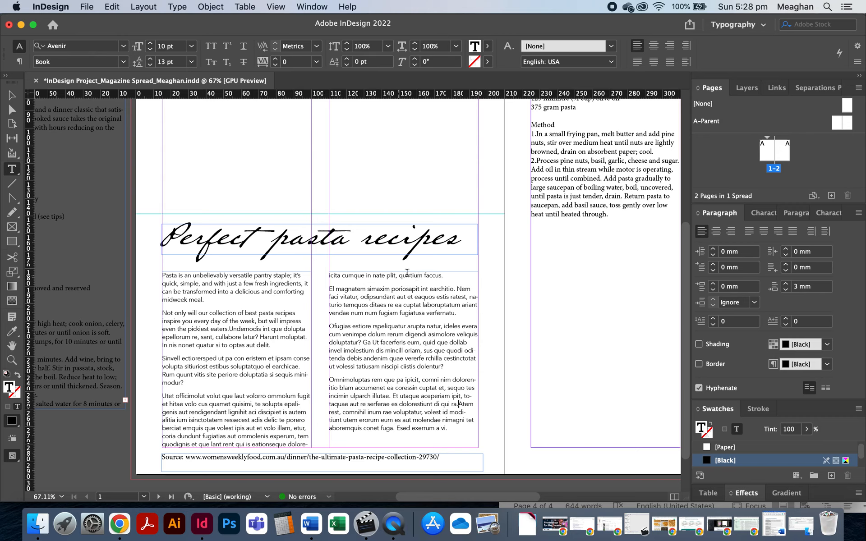
Step: Delete the leftover line "icita cumque in nate plit, quistium faccus." and end the first column's last sentence at "eationseque."
{"action": "left_click_drag", "start_coordinate": [445, 274], "coordinate": [329, 275]}
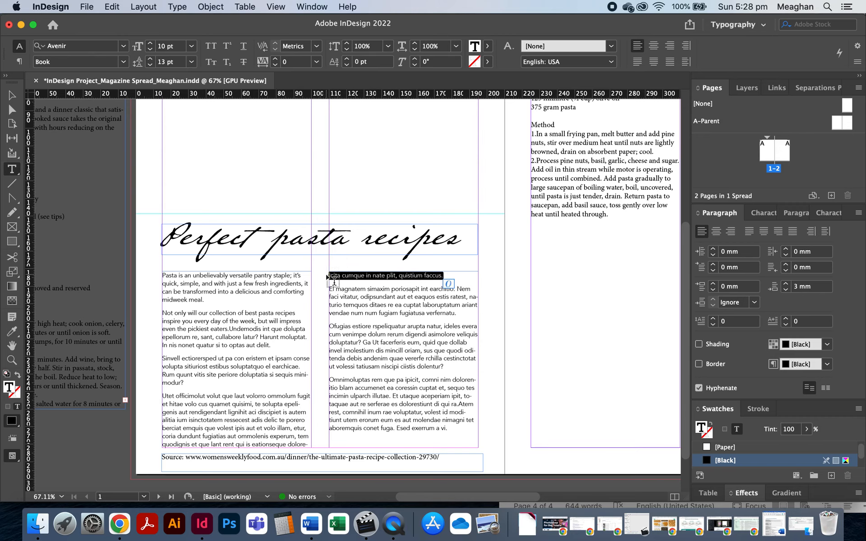
{"action": "key", "text": "BackSpace"}
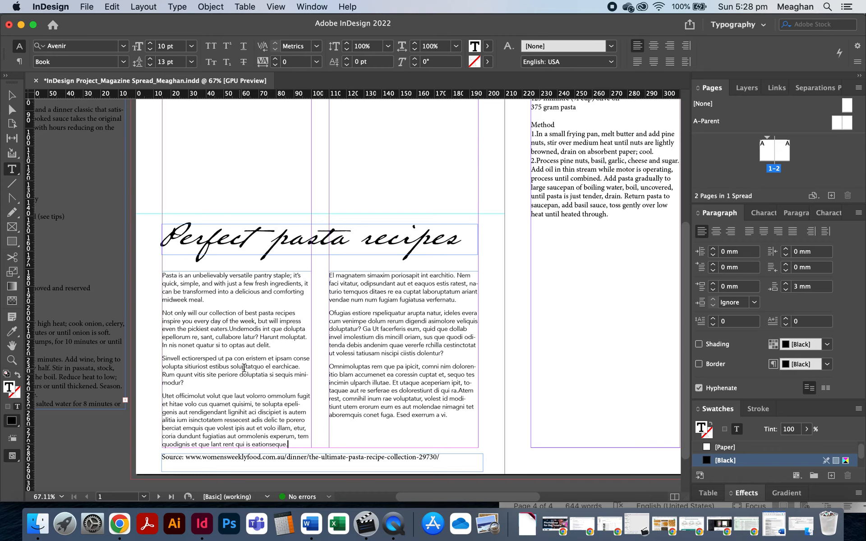
Step: Shorten "site periore" to "siore" in the "Sinvell" paragraph to pull its last word up a line
{"action": "left_click", "coordinate": [228, 374]}
{"action": "key", "text": "BackSpace"}
{"action": "key", "text": "BackSpace"}
{"action": "key", "text": "BackSpace"}
{"action": "key", "text": "BackSpace"}
{"action": "key", "text": "BackSpace"}
{"action": "key", "text": "BackSpace"}
{"action": "key", "text": "BackSpace"}
{"action": "key", "text": "BackSpace"}
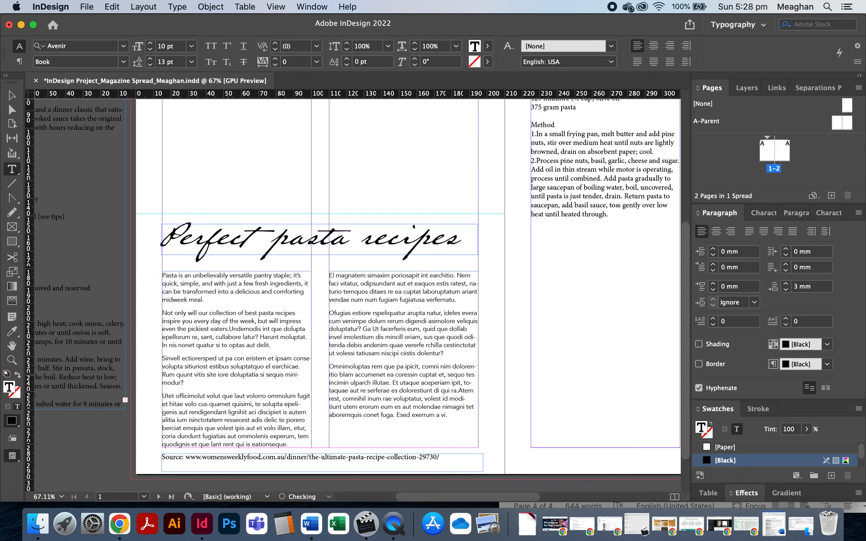
{"action": "type", "text": "i"}
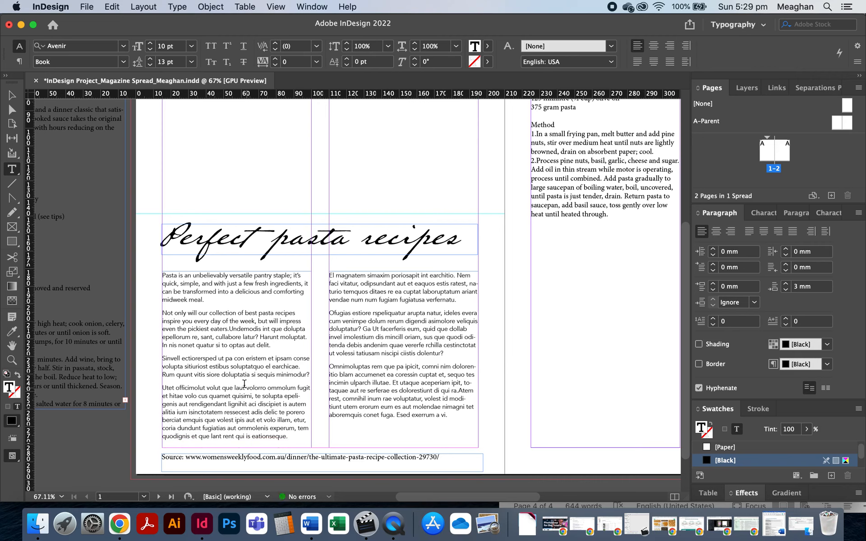
Step: Copy " siore doluptatia si se" within the "Sinvell" paragraph and paste it before the closing question mark to extend the sentence
{"action": "left_click_drag", "start_coordinate": [264, 375], "coordinate": [201, 375]}
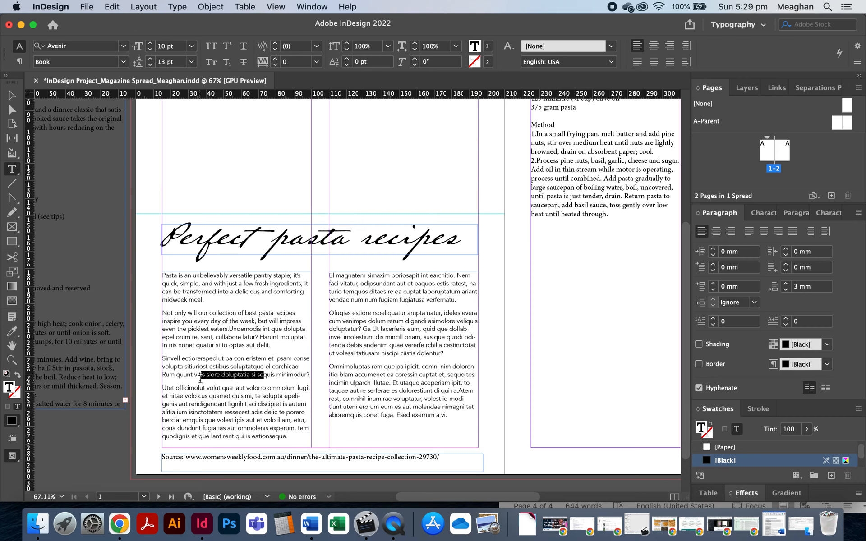
{"action": "key", "text": "super+c"}
{"action": "left_click", "coordinate": [306, 374]}
{"action": "key", "text": "super+v"}
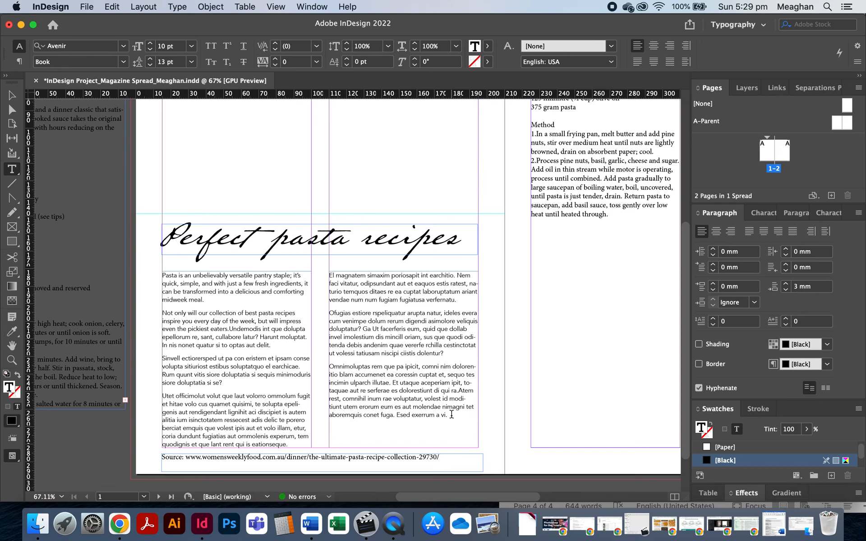
Step: Copy the text from "Et utaque aceperiam ipit" to the article's end and paste it as a new paragraph filling the second column
{"action": "left_click_drag", "start_coordinate": [451, 414], "coordinate": [393, 382]}
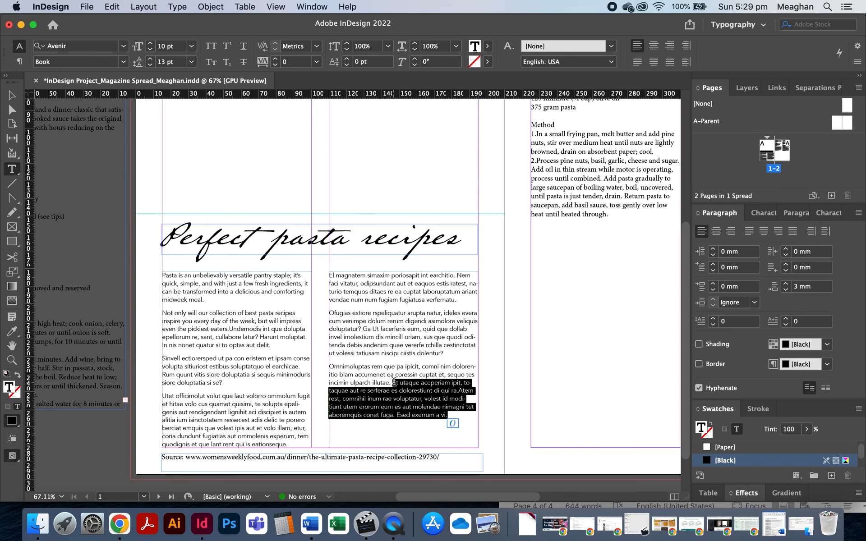
{"action": "left_click", "coordinate": [426, 421]}
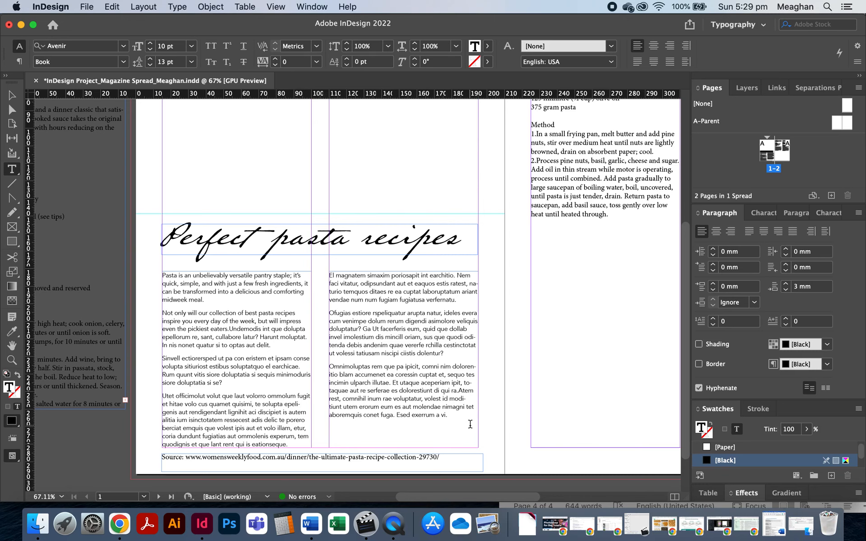
{"action": "key", "text": "Return"}
{"action": "key", "text": "super+v"}
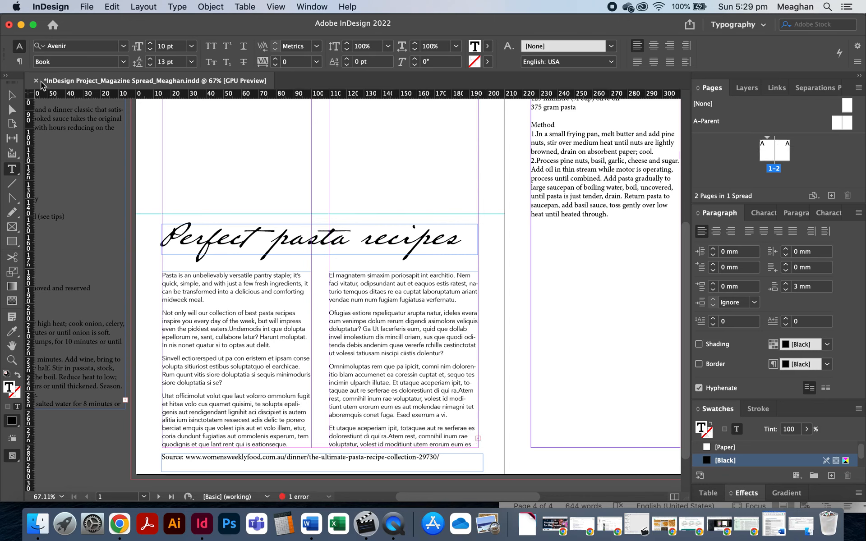
Step: Create a new paragraph style based on the formatting of the "Not only will our collection" paragraph
{"action": "left_click", "coordinate": [12, 95]}
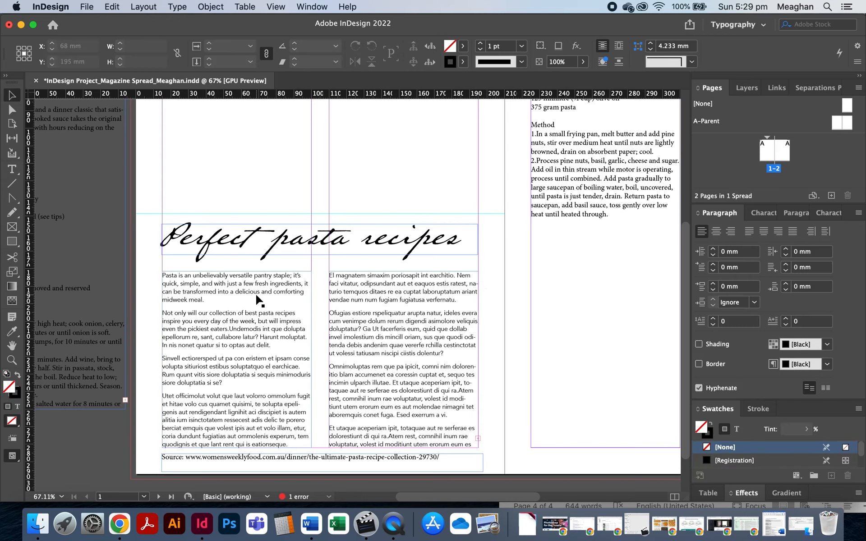
{"action": "double_click", "coordinate": [238, 337]}
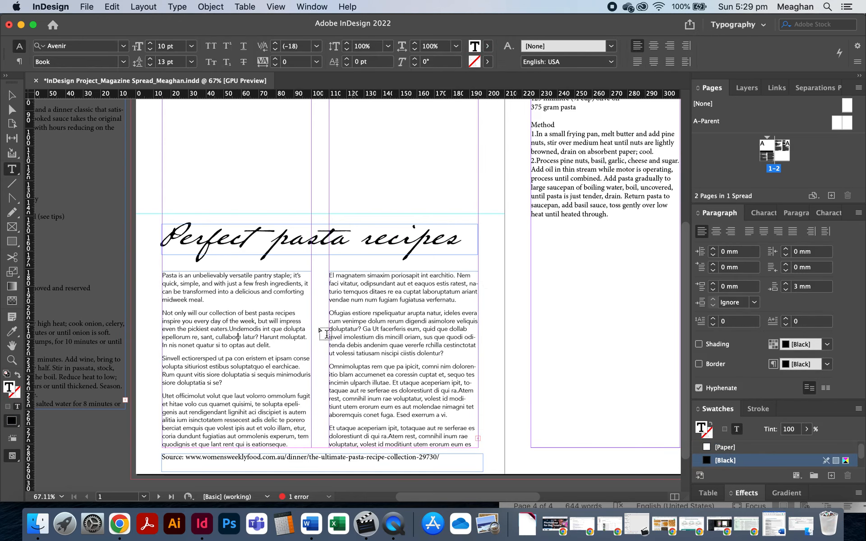
{"action": "left_click", "coordinate": [268, 319]}
{"action": "left_click_drag", "start_coordinate": [235, 321], "coordinate": [285, 337]}
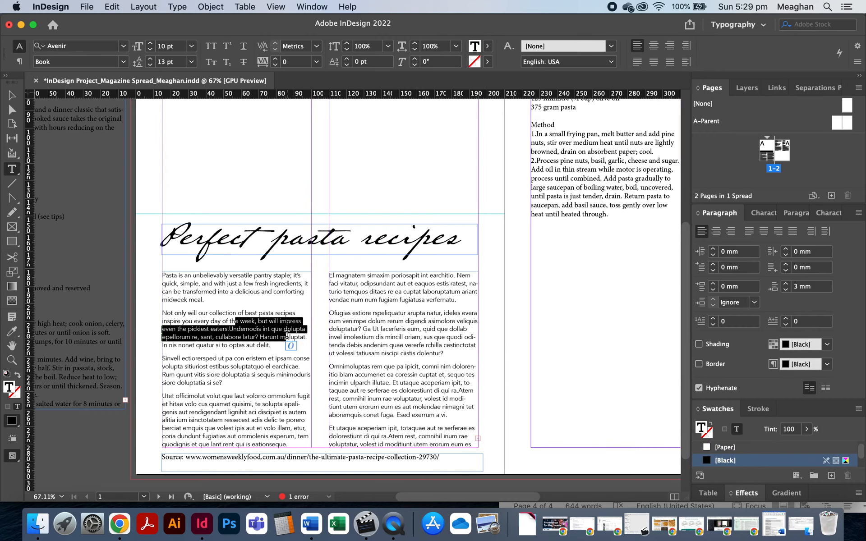
{"action": "left_click", "coordinate": [261, 342]}
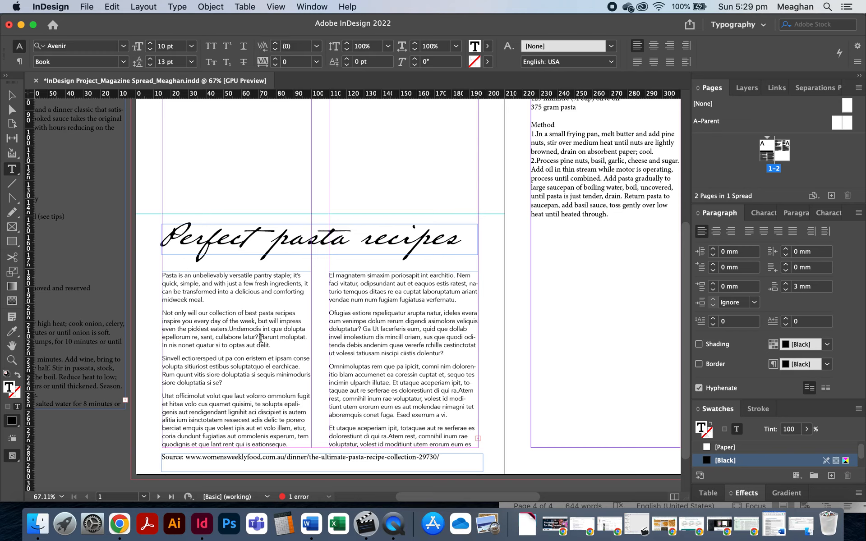
{"action": "left_click_drag", "start_coordinate": [249, 329], "coordinate": [271, 329]}
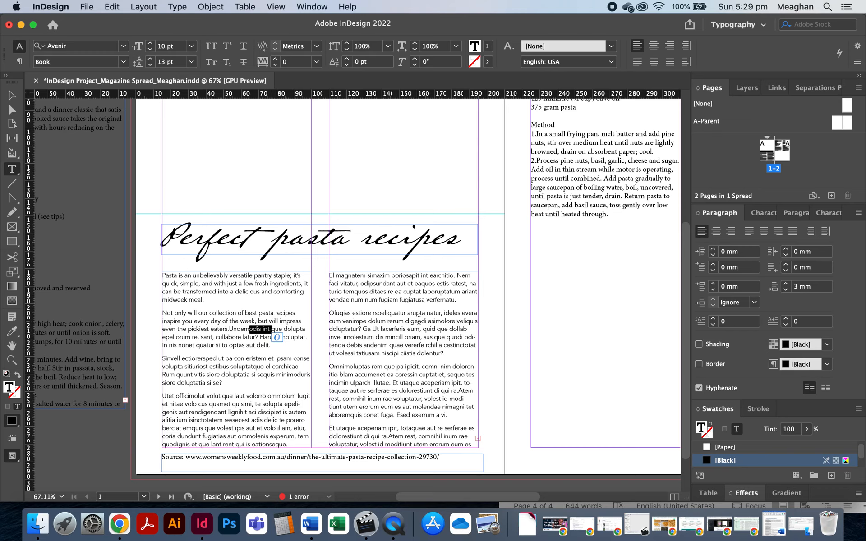
{"action": "left_click", "coordinate": [796, 213]}
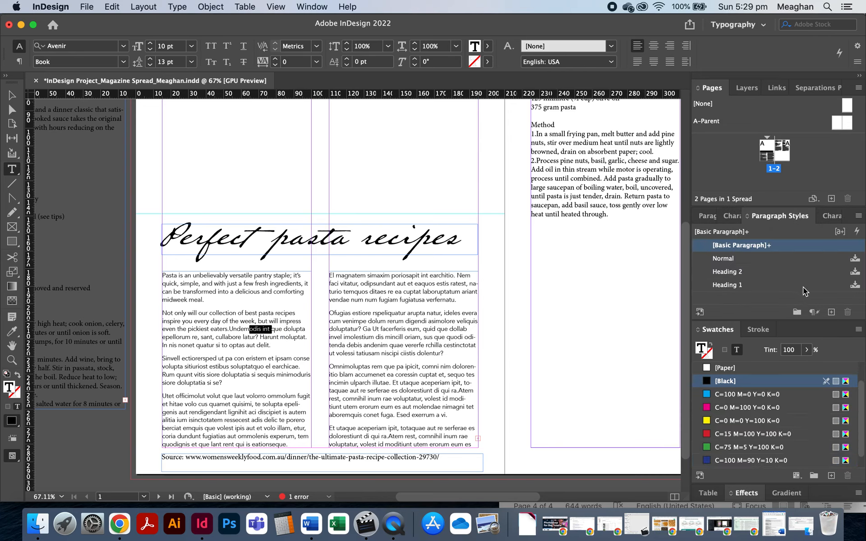
{"action": "left_click", "coordinate": [832, 312]}
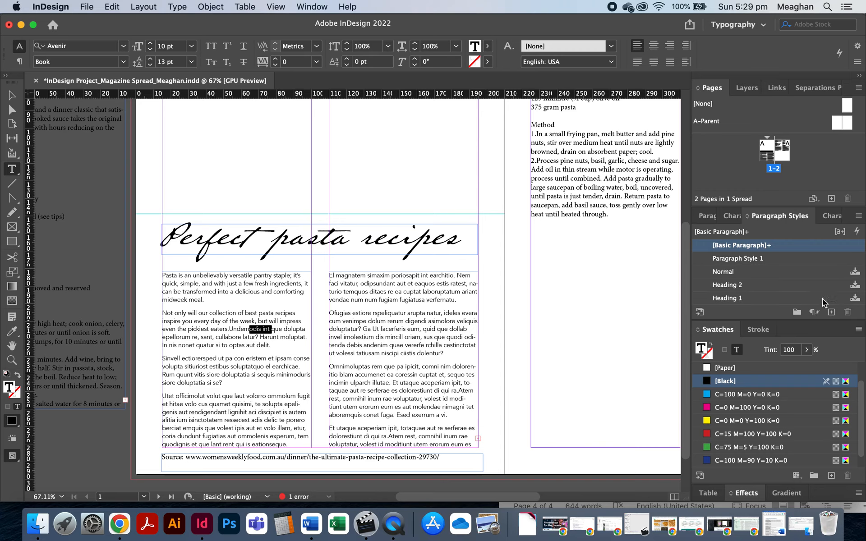
Step: Open the new paragraph style's options and name it "Article body"
{"action": "double_click", "coordinate": [733, 260]}
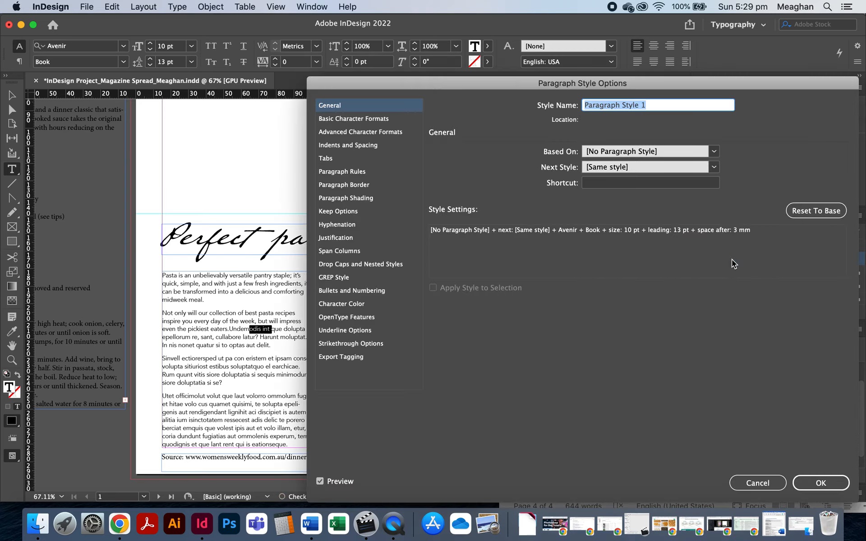
{"action": "type", "text": "A"}
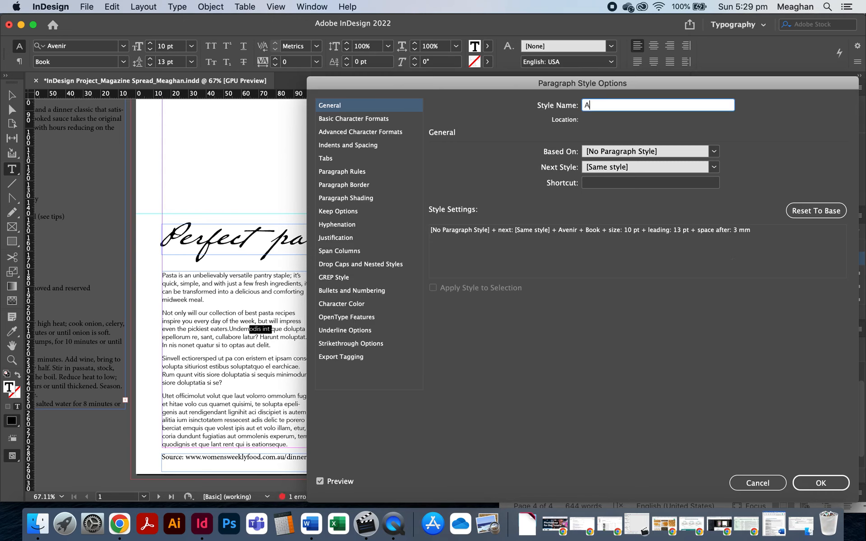
{"action": "type", "text": "rtic"}
{"action": "key", "text": "BackSpace"}
{"action": "type", "text": "icle body"}
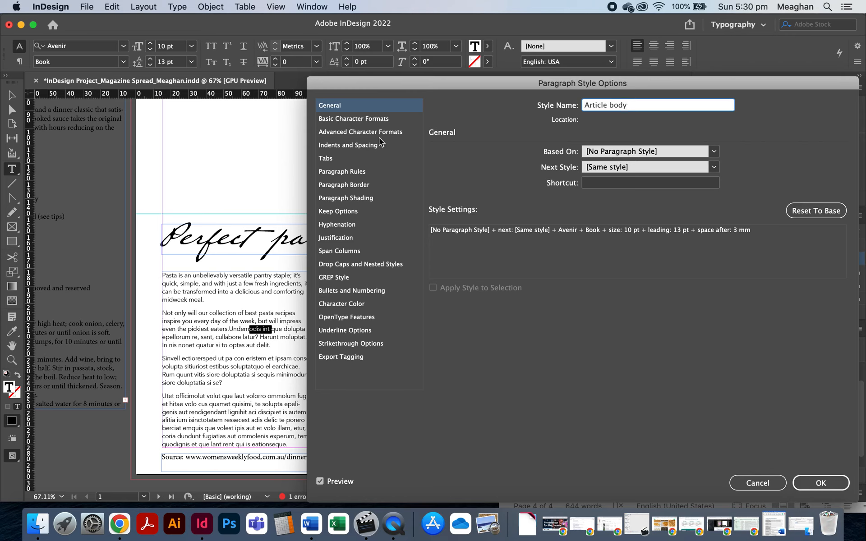
Step: Review the style's character formats, try Center alignment and set the alignment to Left Justify
{"action": "left_click", "coordinate": [347, 119]}
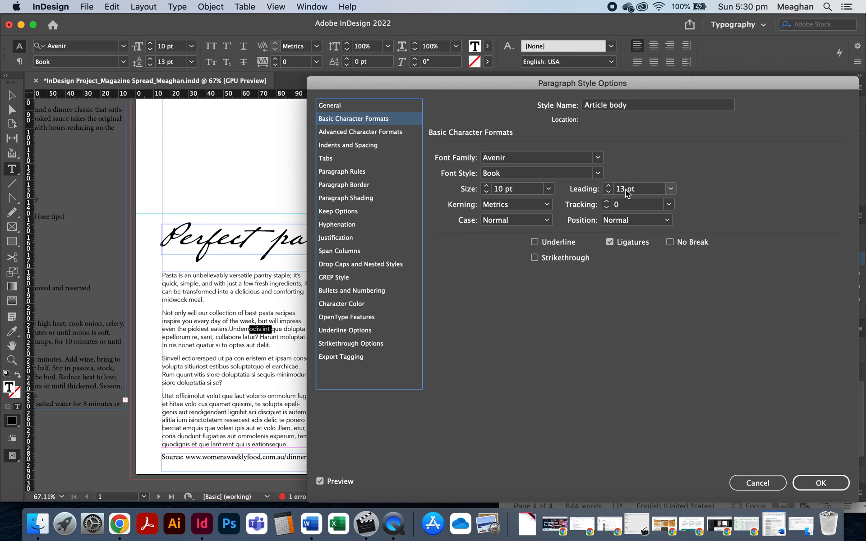
{"action": "left_click", "coordinate": [387, 132]}
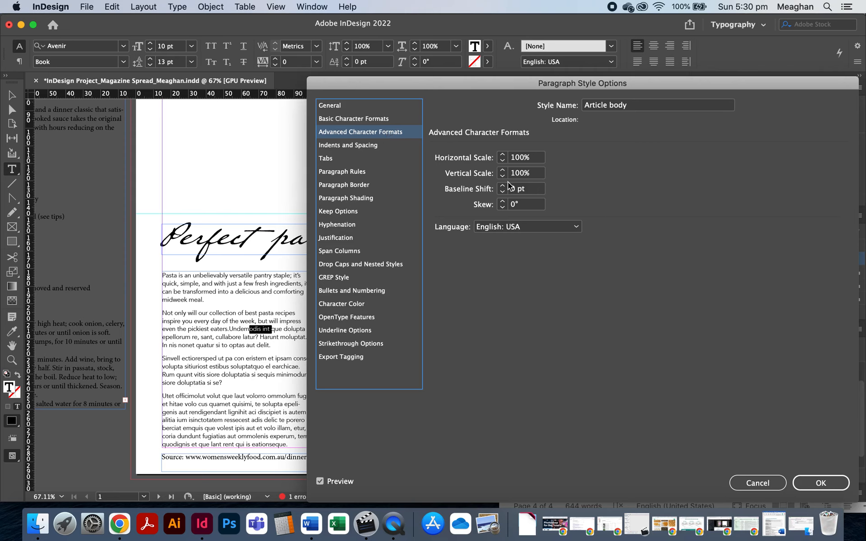
{"action": "left_click", "coordinate": [364, 145]}
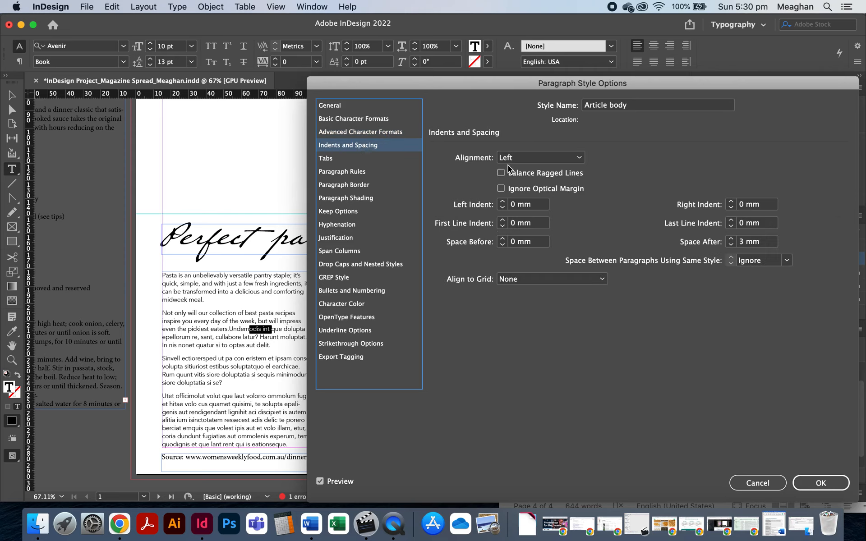
{"action": "left_click", "coordinate": [519, 159]}
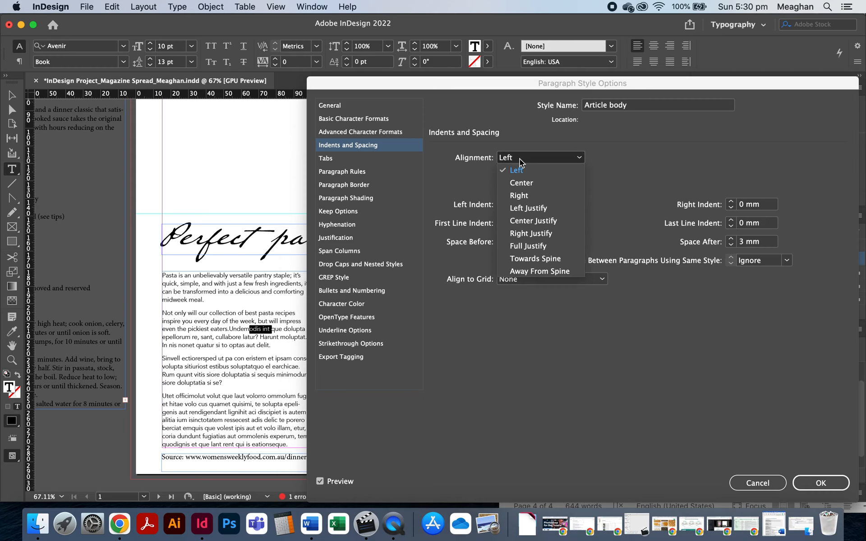
{"action": "left_click", "coordinate": [523, 184]}
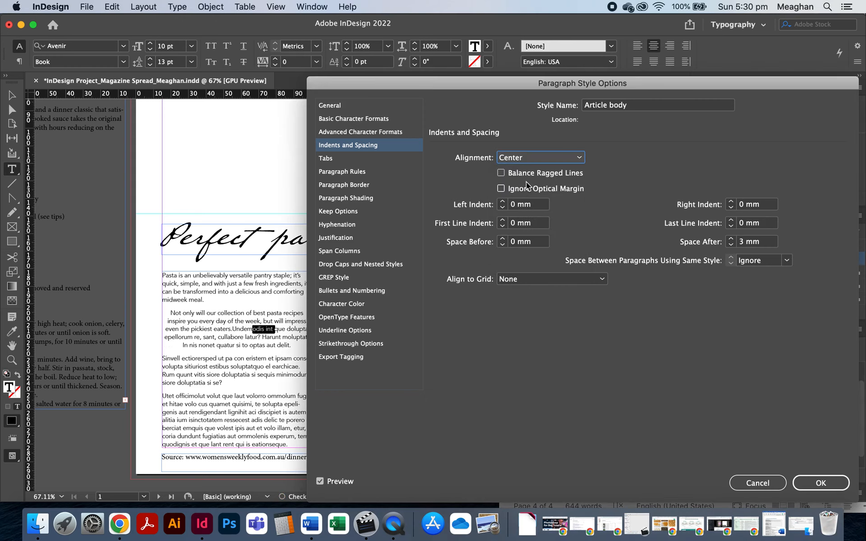
{"action": "left_click", "coordinate": [539, 158]}
{"action": "left_click", "coordinate": [540, 208]}
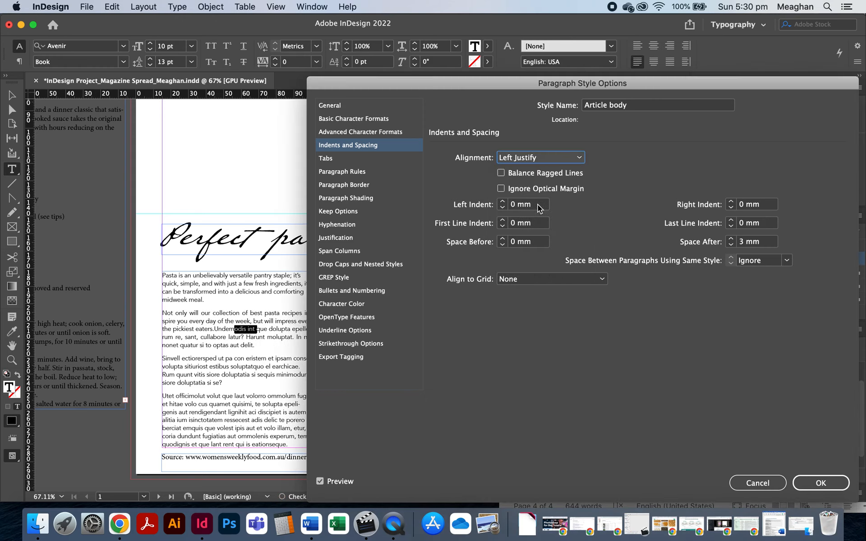
Step: Compare Left alignment with Left Justify in the style preview, finishing on Left Justify
{"action": "left_click", "coordinate": [543, 158]}
{"action": "left_click", "coordinate": [528, 173]}
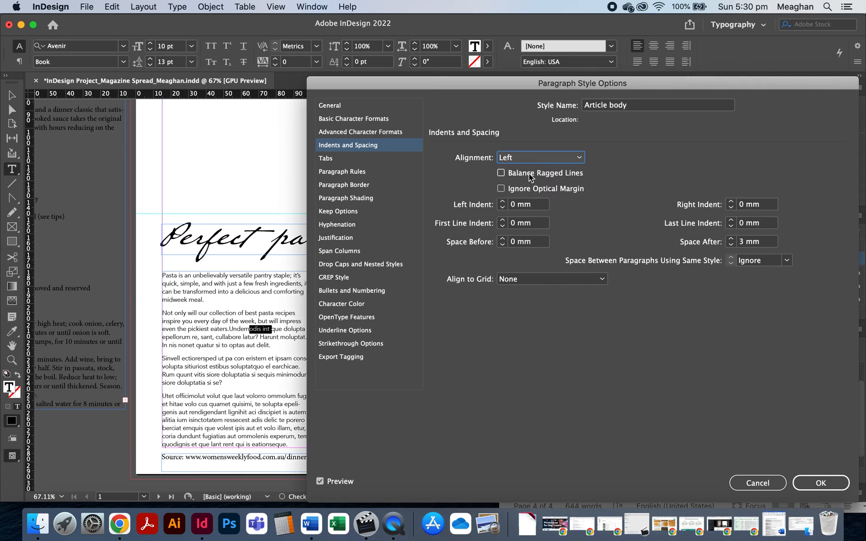
{"action": "left_click", "coordinate": [543, 158]}
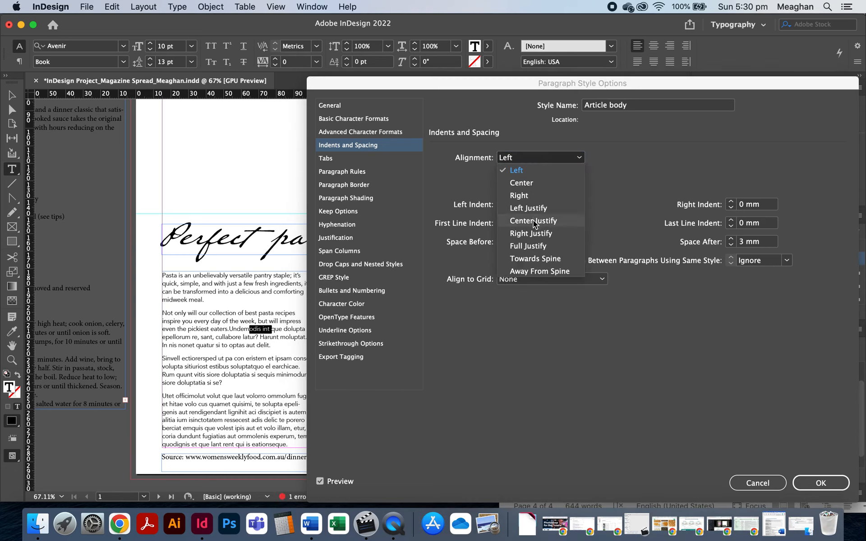
{"action": "left_click", "coordinate": [540, 208]}
{"action": "left_click_drag", "start_coordinate": [401, 88], "coordinate": [449, 88]}
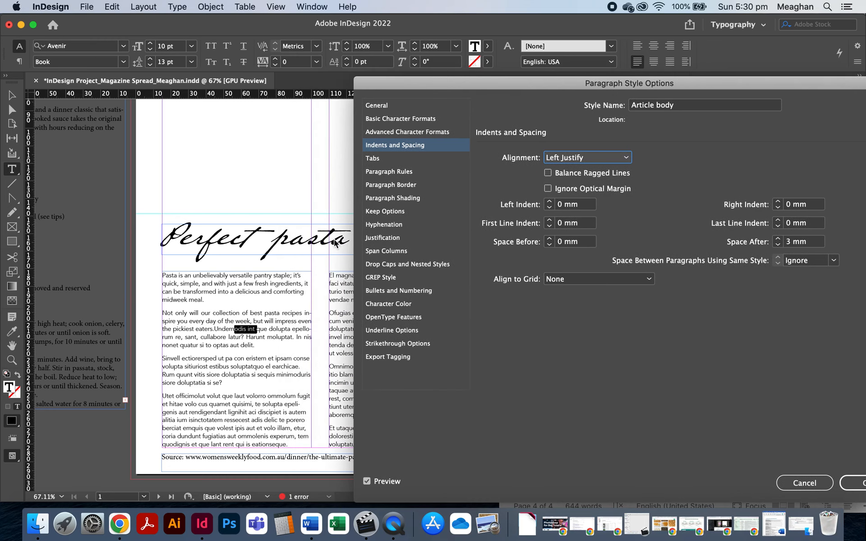
{"action": "left_click", "coordinate": [614, 157]}
{"action": "left_click", "coordinate": [572, 172]}
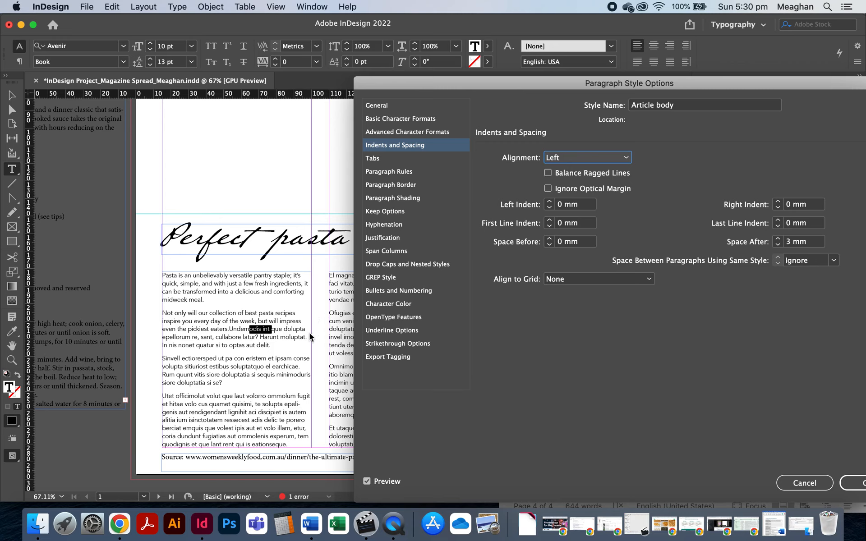
{"action": "left_click", "coordinate": [567, 157]}
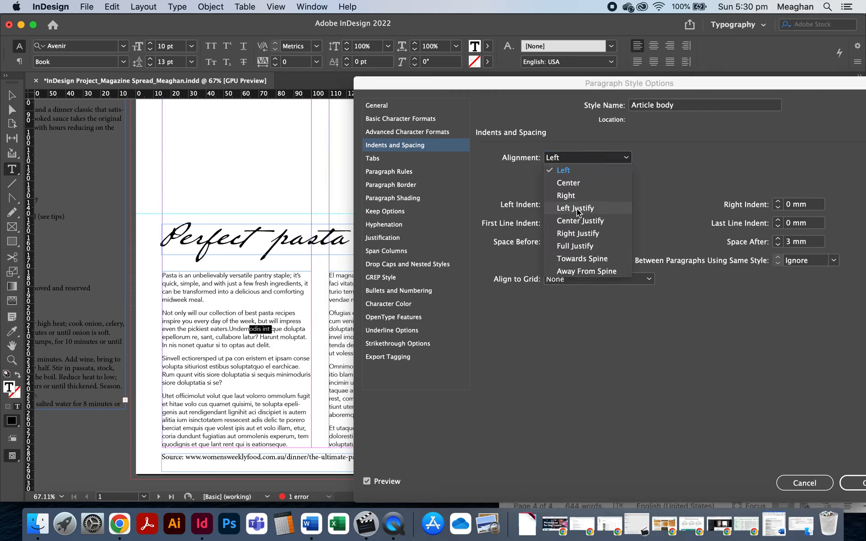
{"action": "left_click", "coordinate": [576, 209]}
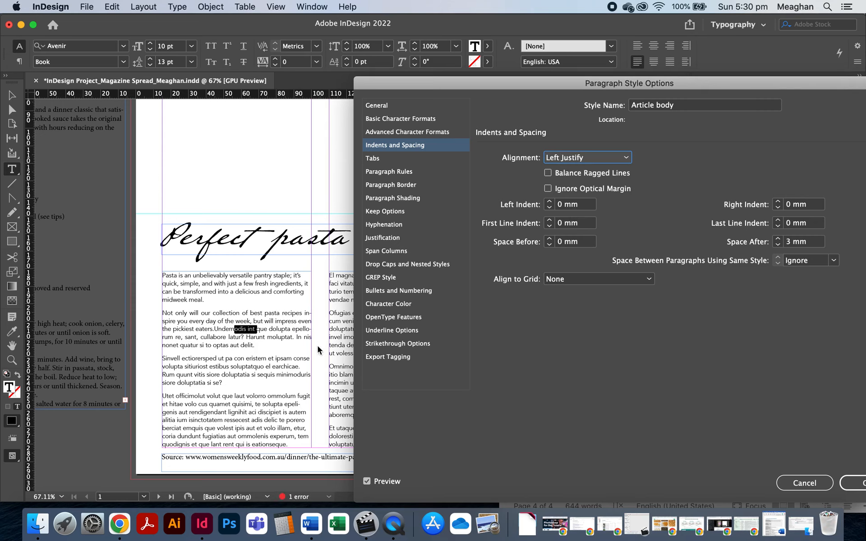
Step: Turn off hyphenation for the Article body style and set its character fill color to C=0 M=100 Y=0 K=0
{"action": "left_click", "coordinate": [389, 226]}
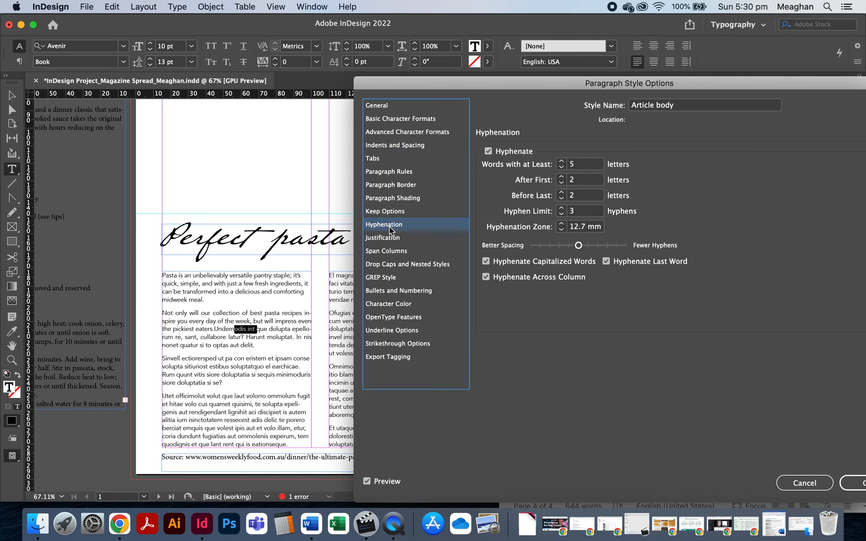
{"action": "left_click", "coordinate": [488, 151]}
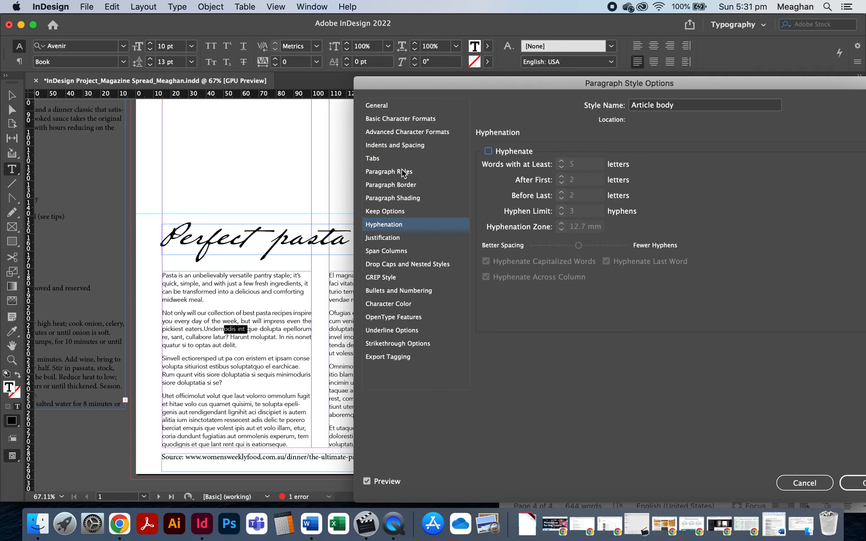
{"action": "left_click", "coordinate": [388, 304]}
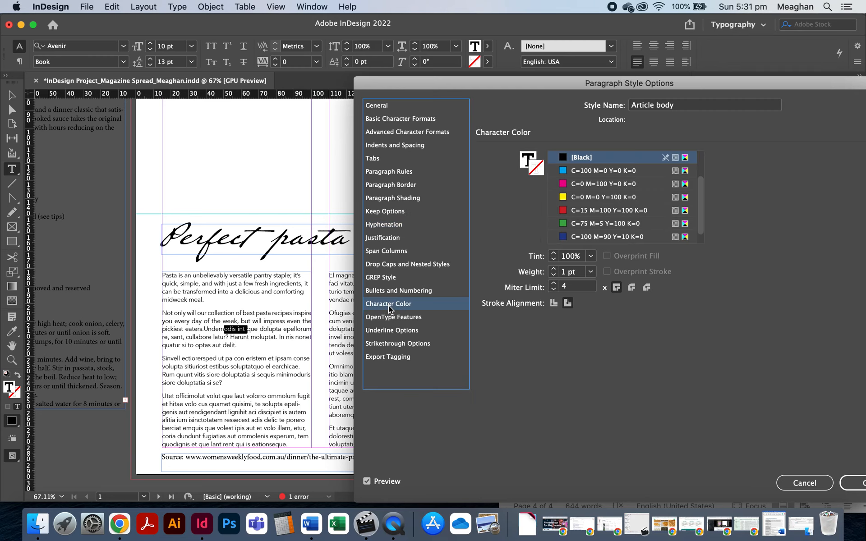
{"action": "left_click", "coordinate": [527, 155]}
{"action": "left_click", "coordinate": [571, 184]}
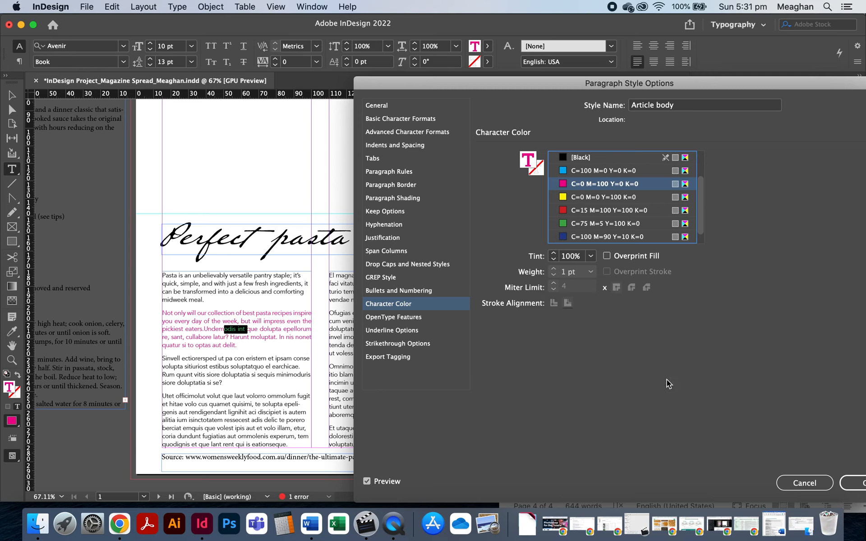
{"action": "left_click_drag", "start_coordinate": [743, 81], "coordinate": [703, 81]}
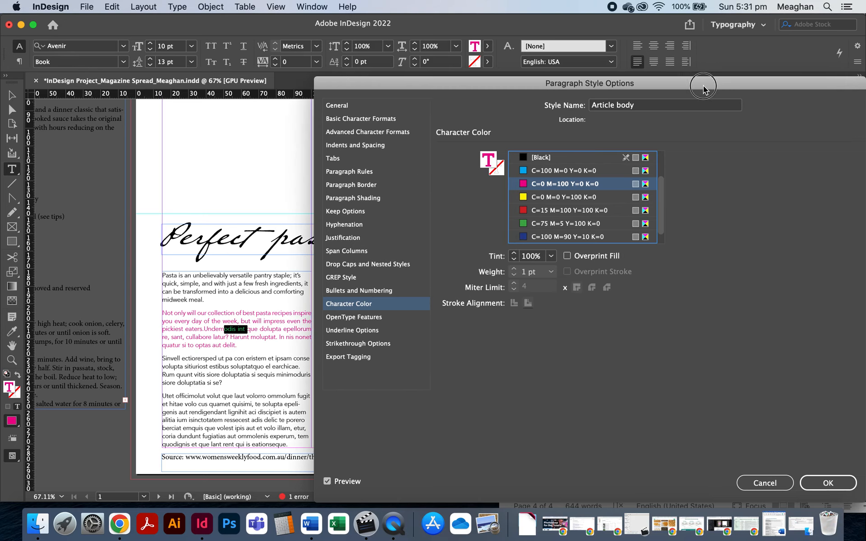
{"action": "left_click", "coordinate": [828, 483]}
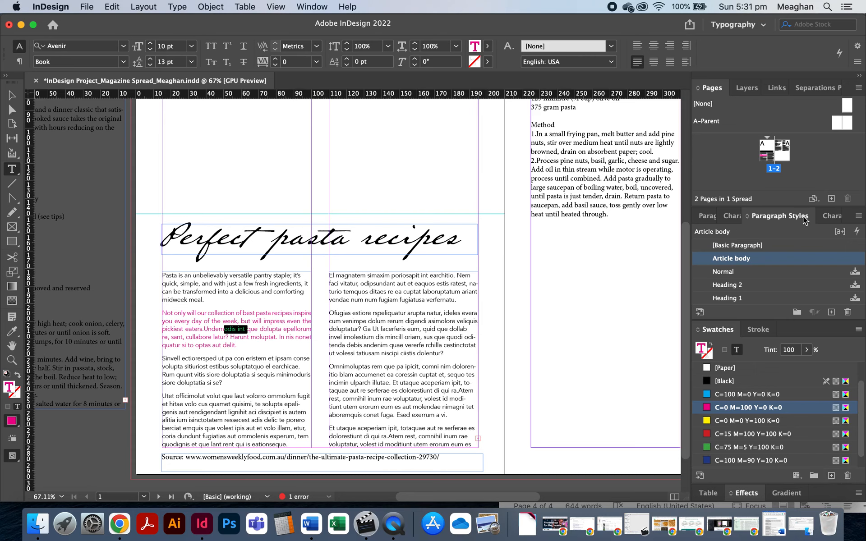
Step: Apply the Article body style to the second-column paragraph that starts with "Omnimoluptas"
{"action": "left_click_drag", "start_coordinate": [742, 275], "coordinate": [328, 302]}
{"action": "left_click", "coordinate": [293, 291]}
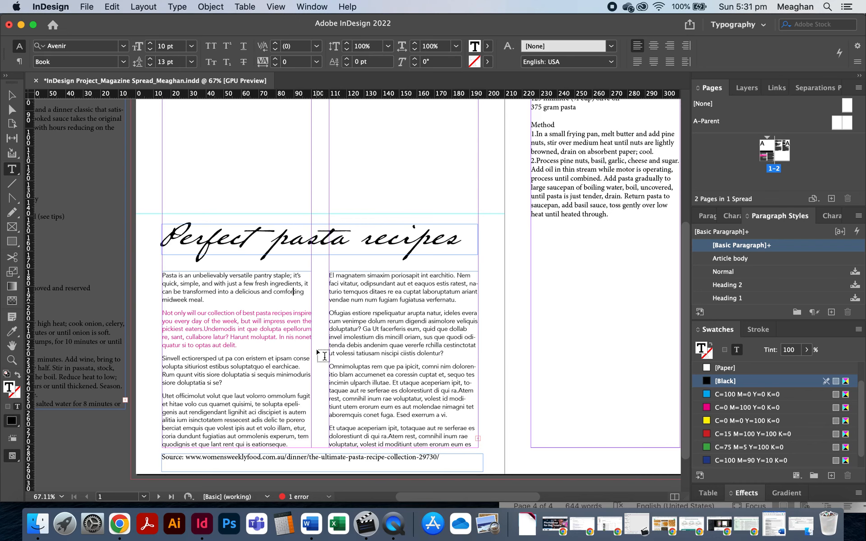
{"action": "key", "text": "super+a"}
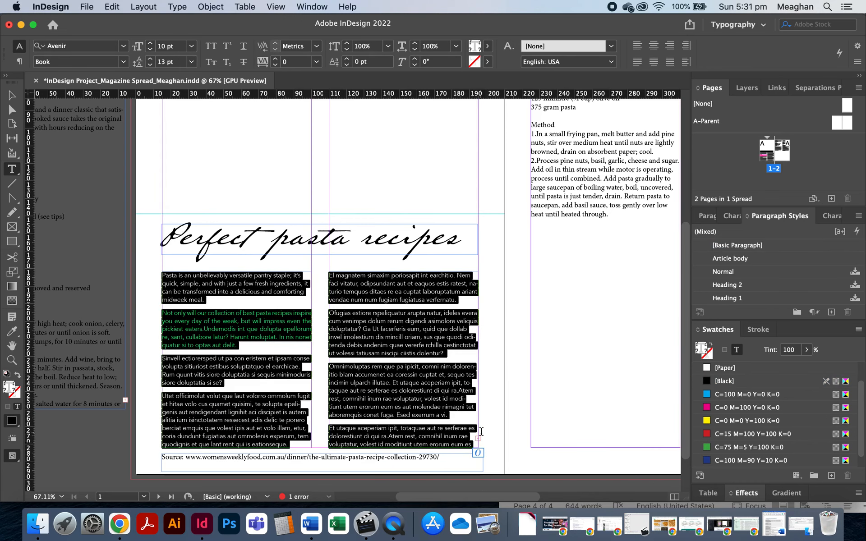
{"action": "left_click", "coordinate": [370, 375]}
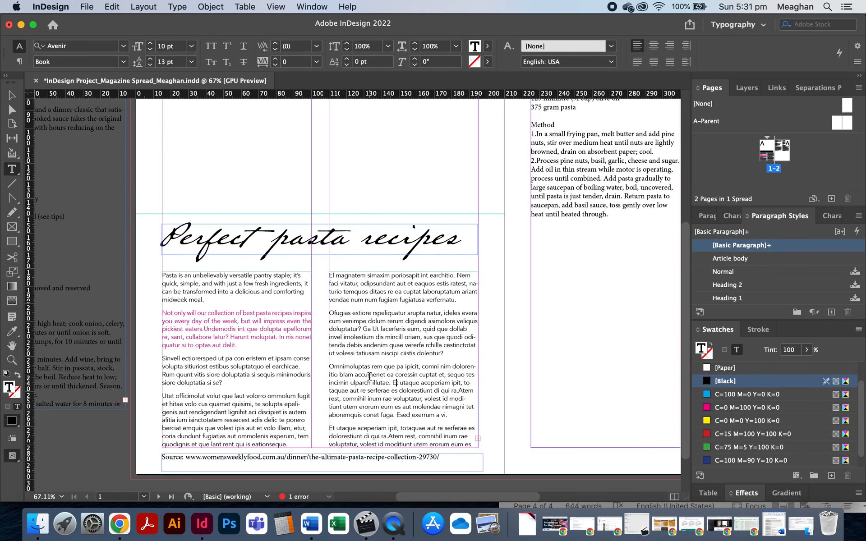
{"action": "left_click", "coordinate": [725, 260]}
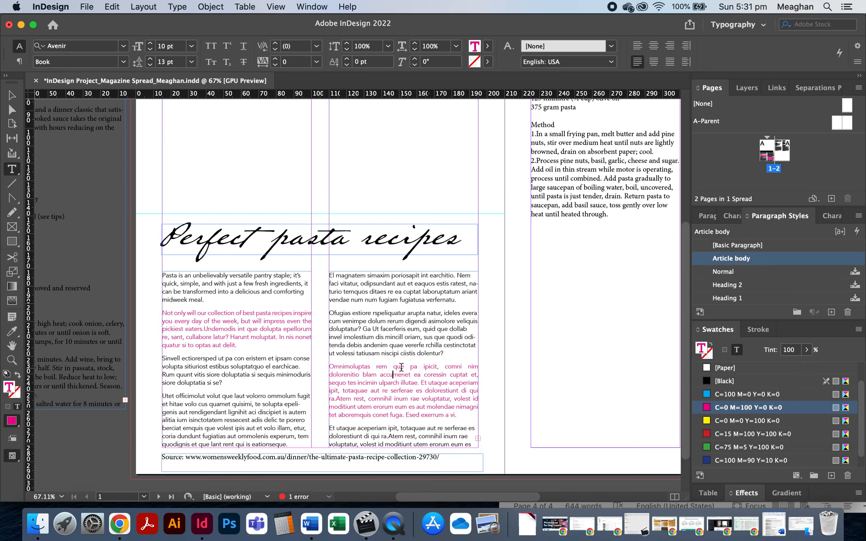
Step: Apply the Article body style to the entire article text across both columns, and deselect the text frame
{"action": "left_click", "coordinate": [401, 348]}
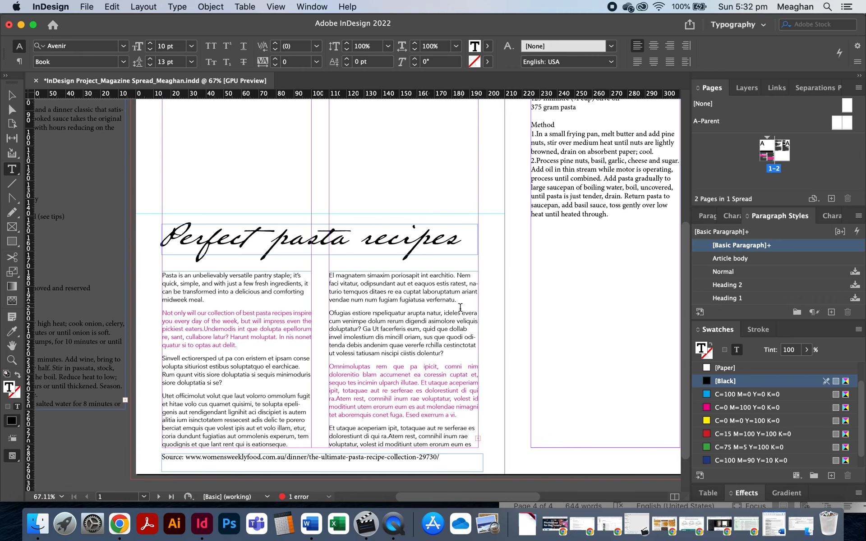
{"action": "left_click", "coordinate": [396, 345]}
{"action": "left_click", "coordinate": [405, 345]}
{"action": "left_click_drag", "start_coordinate": [406, 345], "coordinate": [393, 345]}
{"action": "left_click", "coordinate": [382, 324]}
{"action": "key", "text": "super+a"}
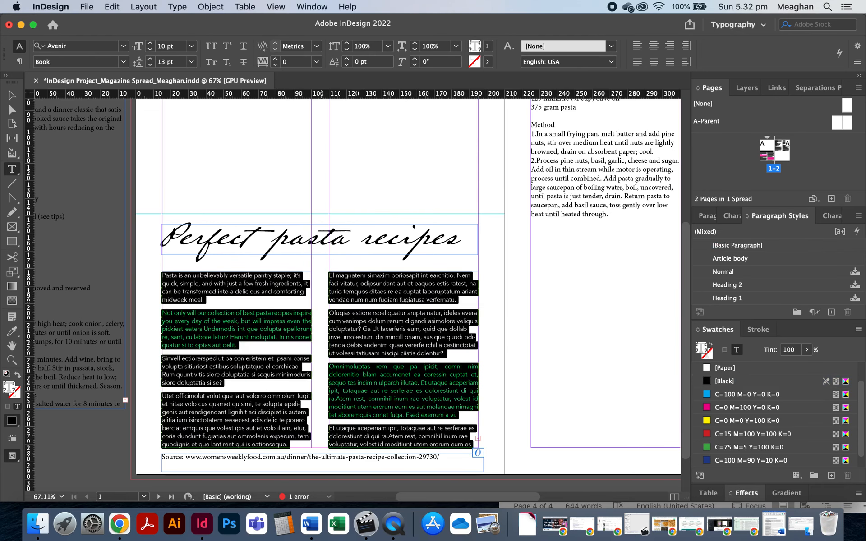
{"action": "left_click", "coordinate": [745, 260]}
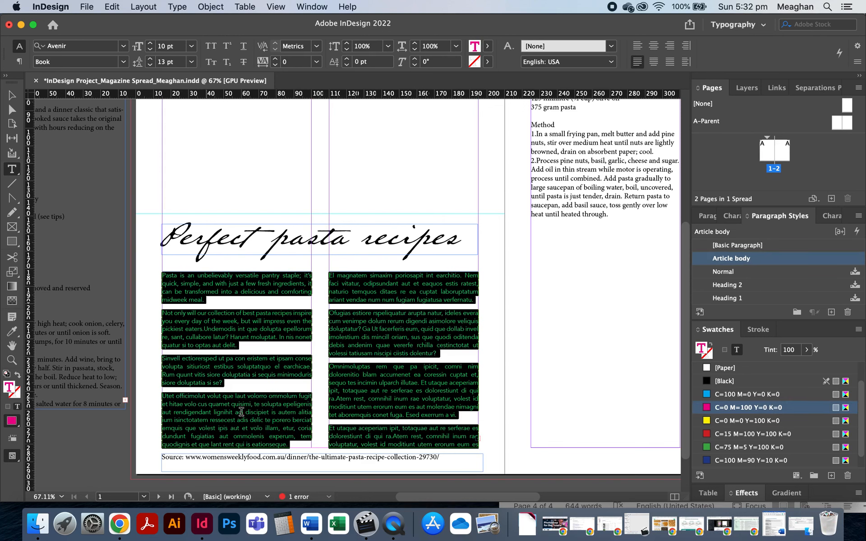
{"action": "key", "text": "Escape"}
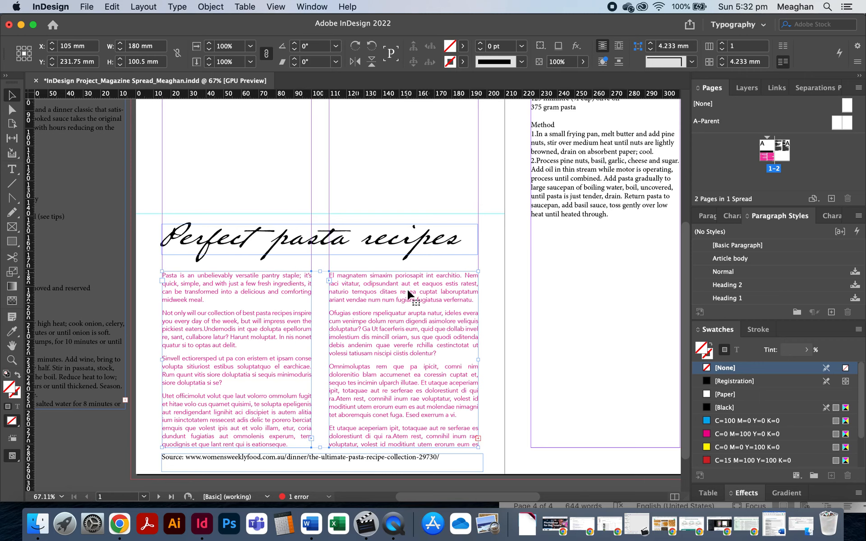
{"action": "left_click", "coordinate": [489, 408]}
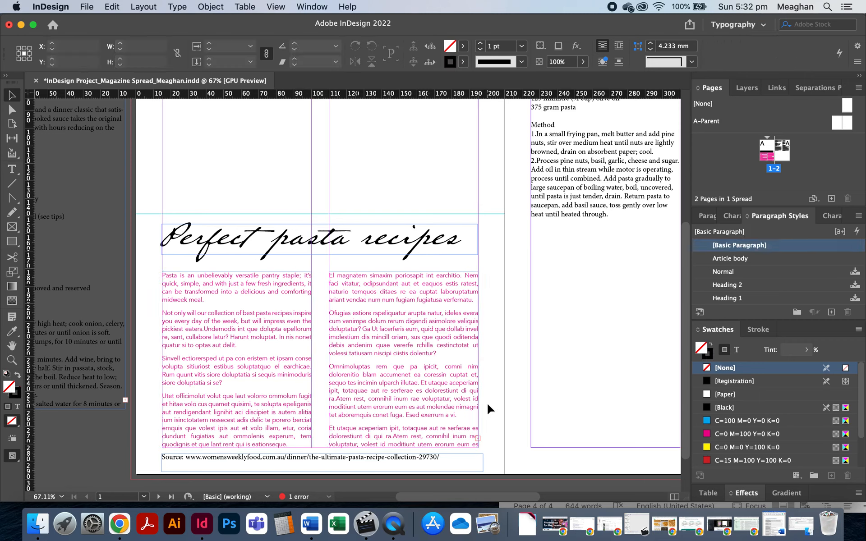
Step: Edit the Article body style so its character color is [Black]
{"action": "double_click", "coordinate": [738, 259]}
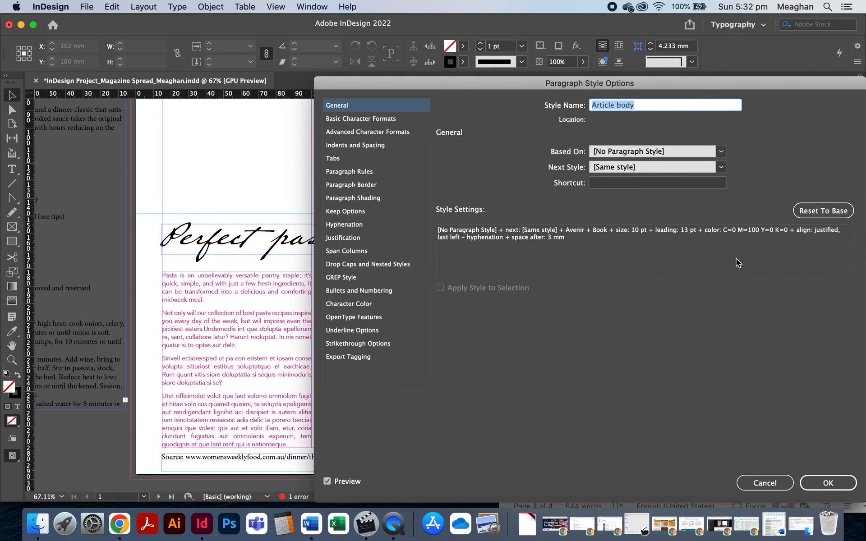
{"action": "left_click", "coordinate": [361, 305]}
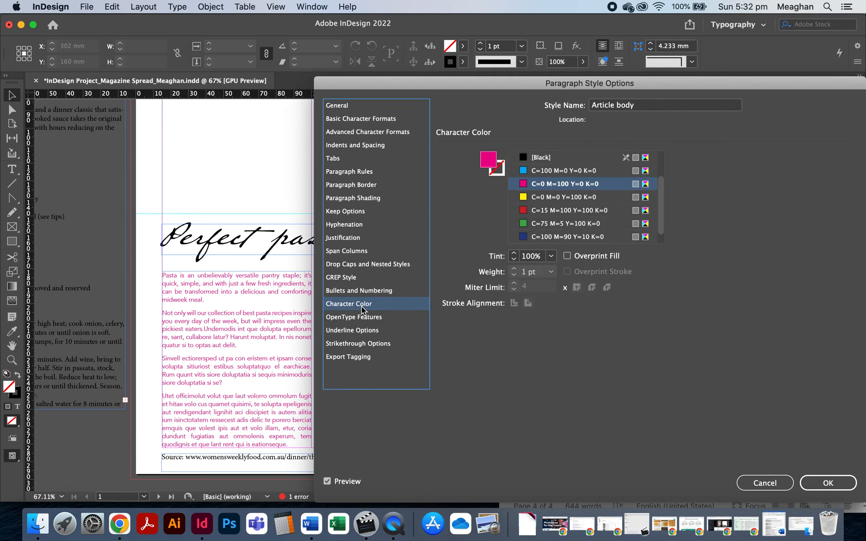
{"action": "left_click", "coordinate": [527, 156]}
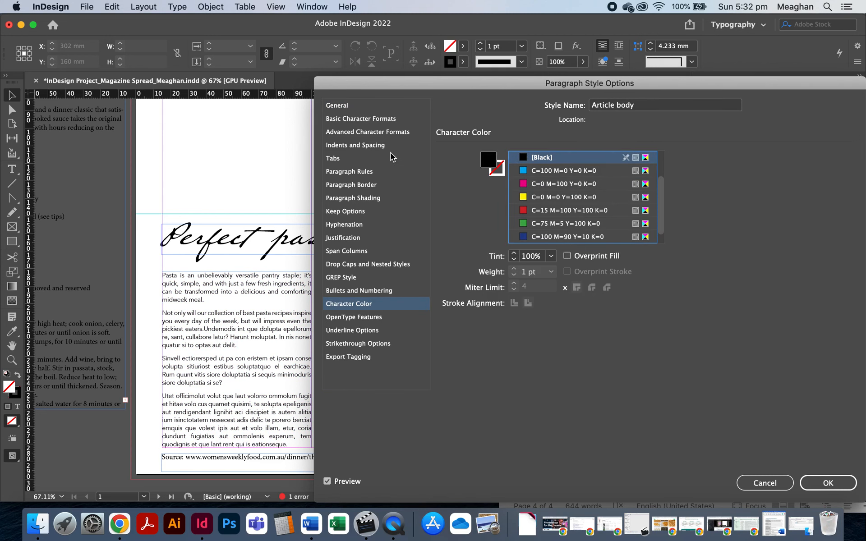
{"action": "left_click", "coordinate": [822, 483]}
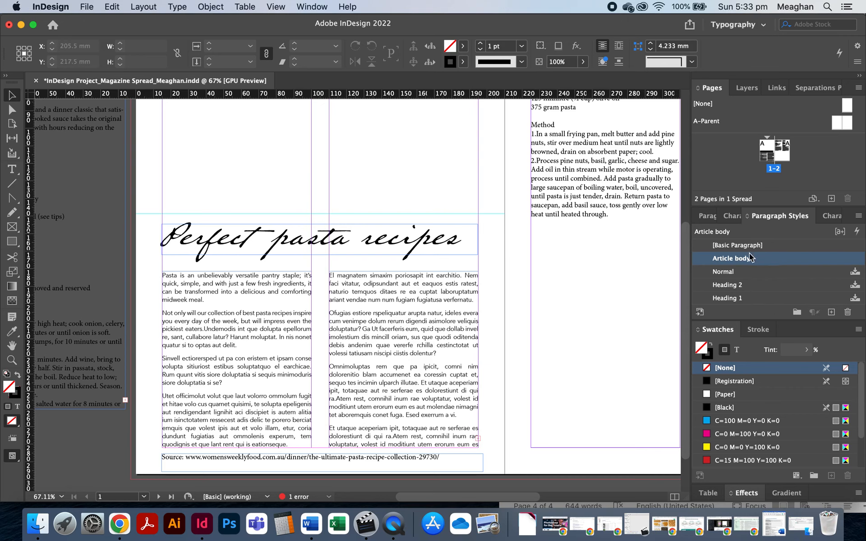
Step: Create a paragraph style named "Heading" from the "Perfect pasta recipes" headline
{"action": "double_click", "coordinate": [331, 243]}
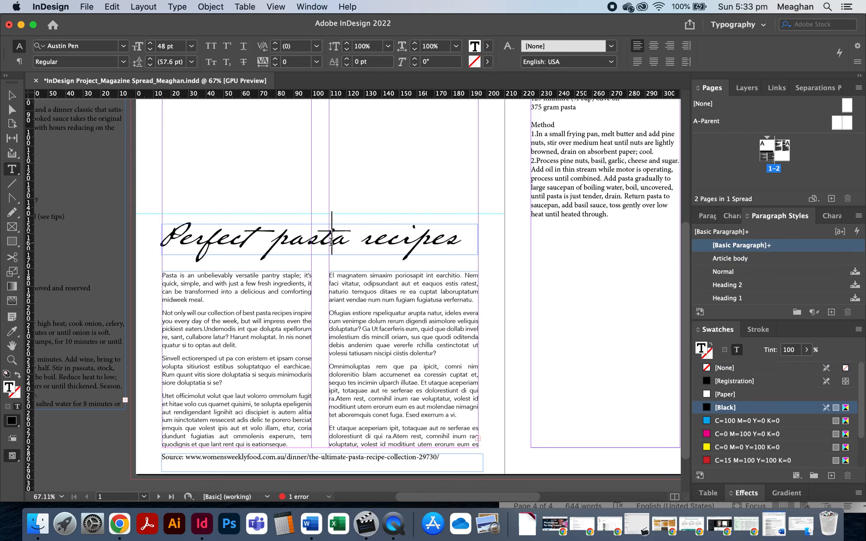
{"action": "left_click", "coordinate": [831, 312]}
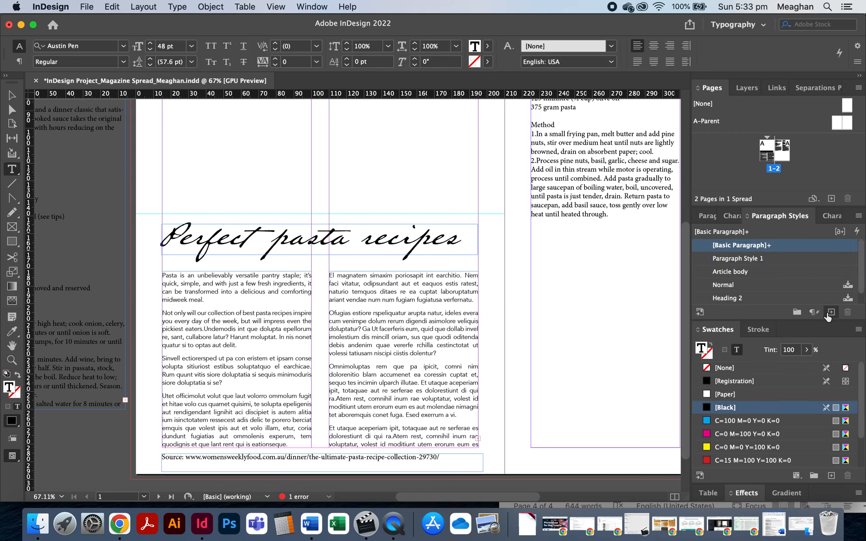
{"action": "double_click", "coordinate": [748, 260]}
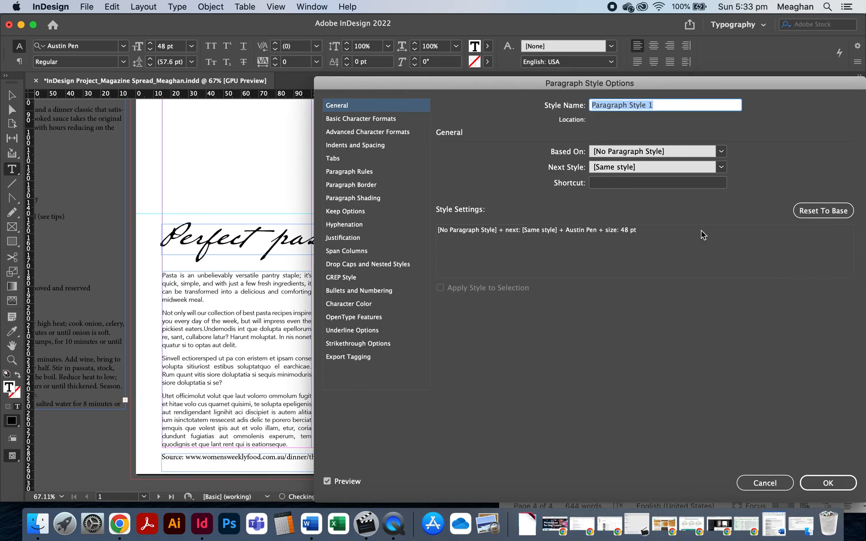
{"action": "type", "text": "Heading"}
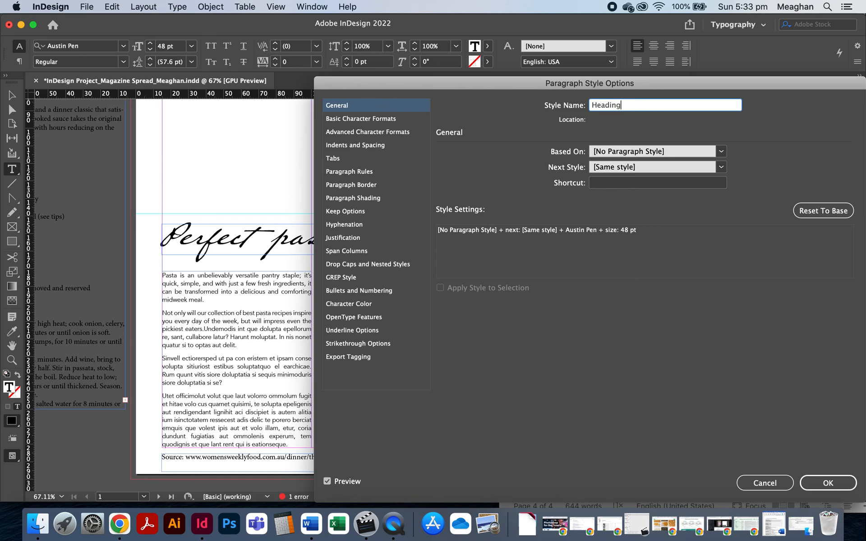
{"action": "left_click", "coordinate": [833, 486]}
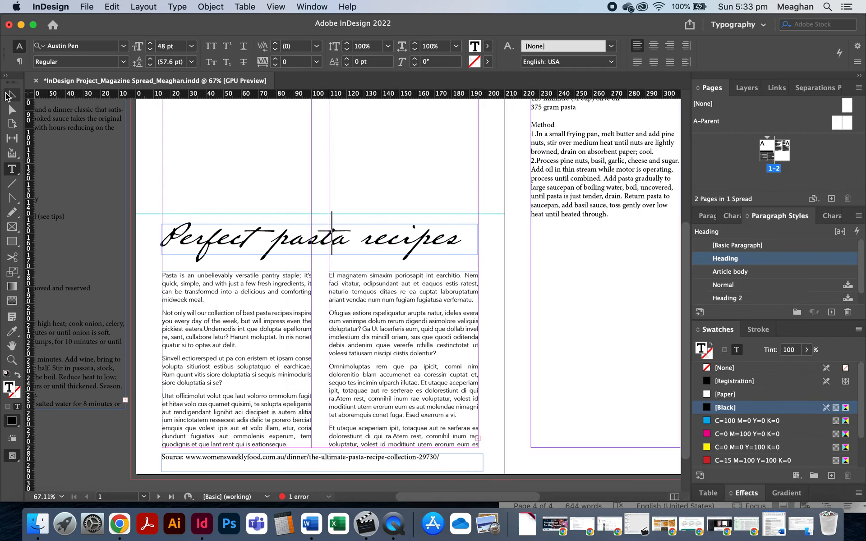
Step: Apply the Article body style to the introductory paragraph of the Fresh pesto pasta recipe on the second page
{"action": "left_click", "coordinate": [12, 95]}
{"action": "scroll", "coordinate": [294, 216], "scroll_direction": "down", "scroll_amount": 3}
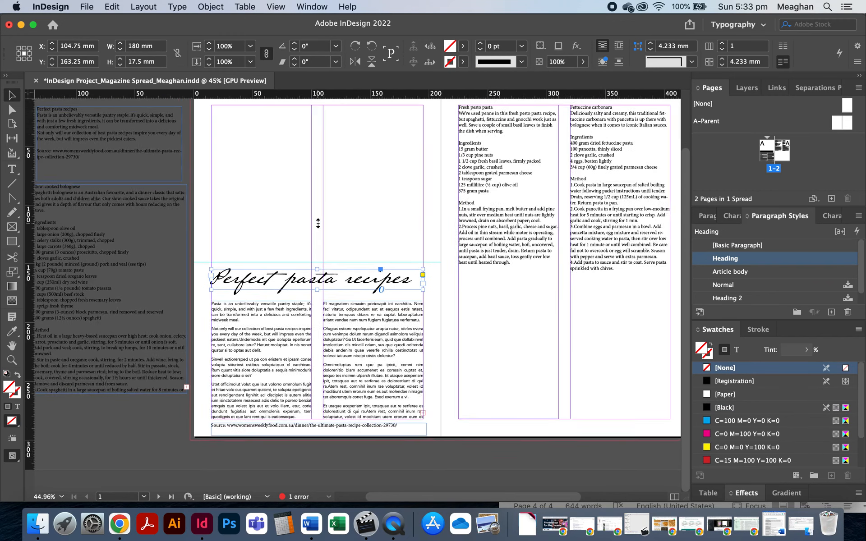
{"action": "scroll", "coordinate": [360, 283], "scroll_direction": "right", "scroll_amount": 1}
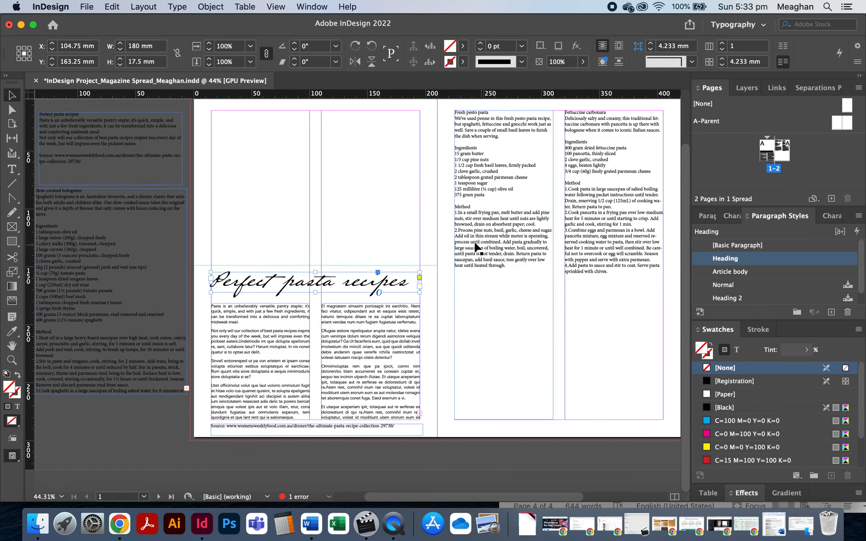
{"action": "scroll", "coordinate": [530, 202], "scroll_direction": "up", "scroll_amount": 2}
{"action": "scroll", "coordinate": [529, 202], "scroll_direction": "right", "scroll_amount": 1}
{"action": "scroll", "coordinate": [530, 202], "scroll_direction": "up", "scroll_amount": 3}
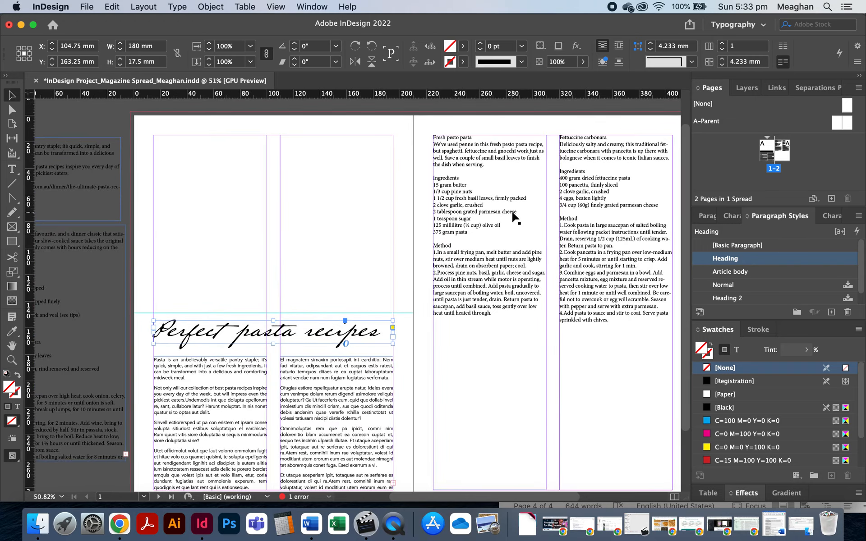
{"action": "scroll", "coordinate": [515, 217], "scroll_direction": "up", "scroll_amount": 5}
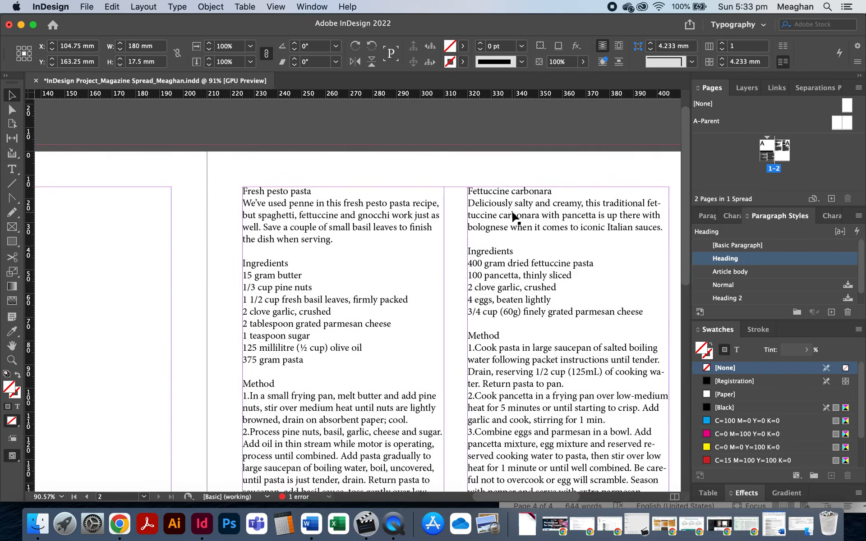
{"action": "scroll", "coordinate": [514, 217], "scroll_direction": "down", "scroll_amount": 1}
{"action": "double_click", "coordinate": [252, 199]}
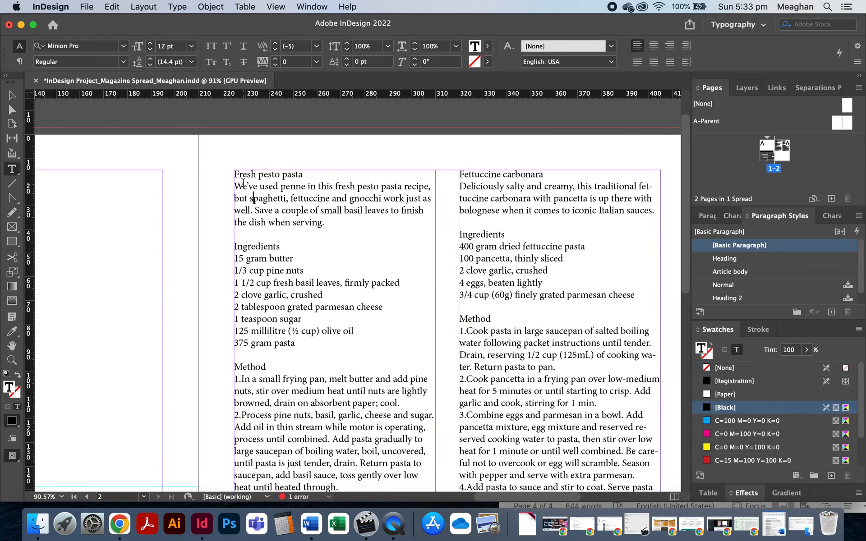
{"action": "left_click_drag", "start_coordinate": [234, 186], "coordinate": [330, 222]}
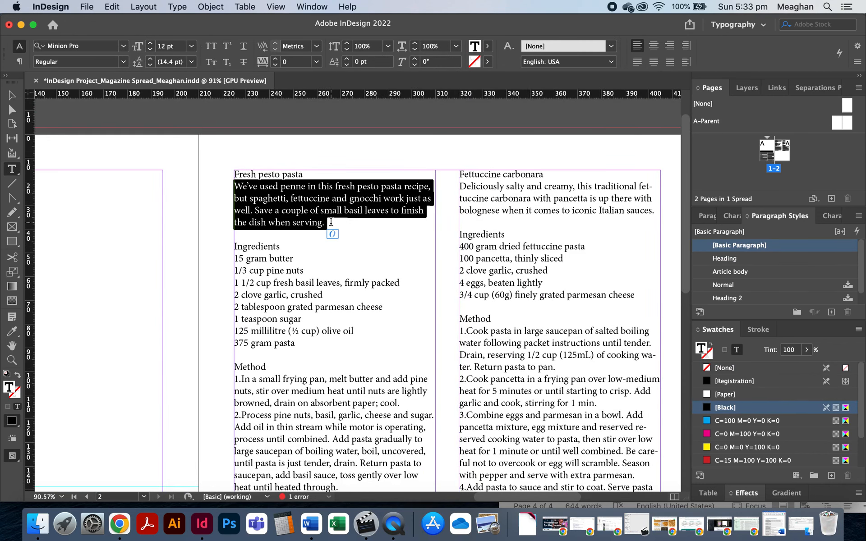
{"action": "left_click", "coordinate": [746, 272]}
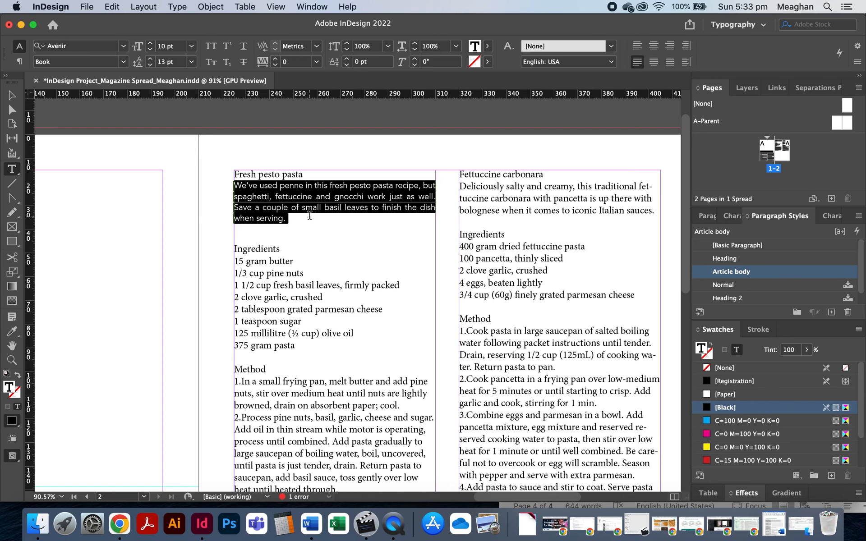
Step: Left-align the introductory paragraph of the Fresh pesto pasta recipe
{"action": "left_click", "coordinate": [349, 203]}
{"action": "left_click_drag", "start_coordinate": [287, 219], "coordinate": [234, 185]}
{"action": "left_click", "coordinate": [636, 47]}
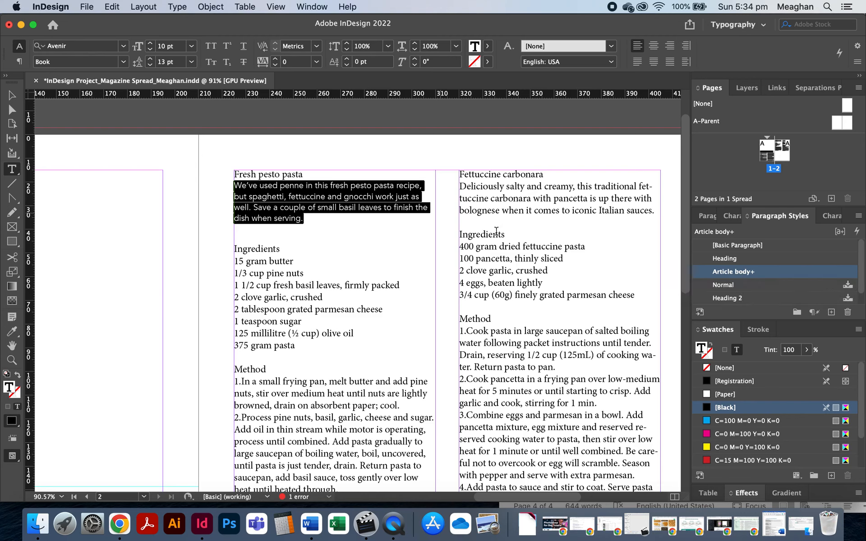
Step: Try reapplying Article body with overrides cleared to the Fresh pesto pasta introduction, undoing it each time
{"action": "right_click", "coordinate": [729, 273]}
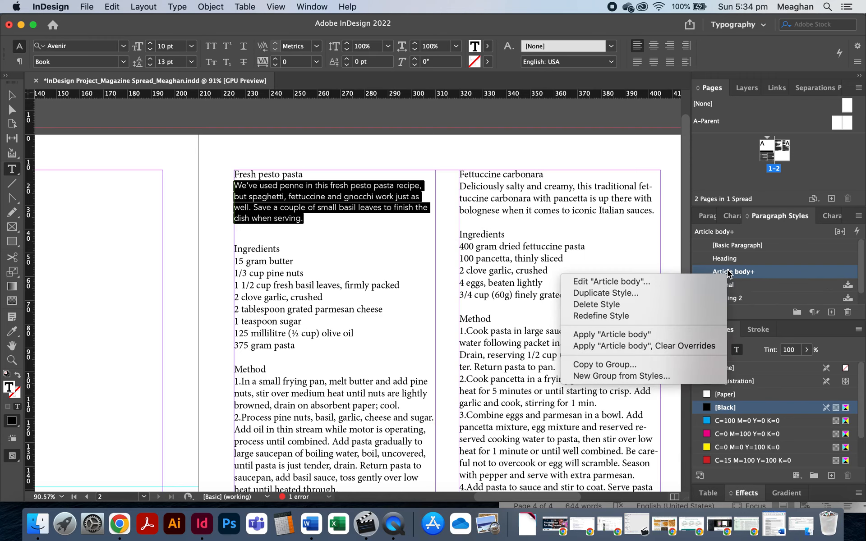
{"action": "left_click", "coordinate": [691, 334]}
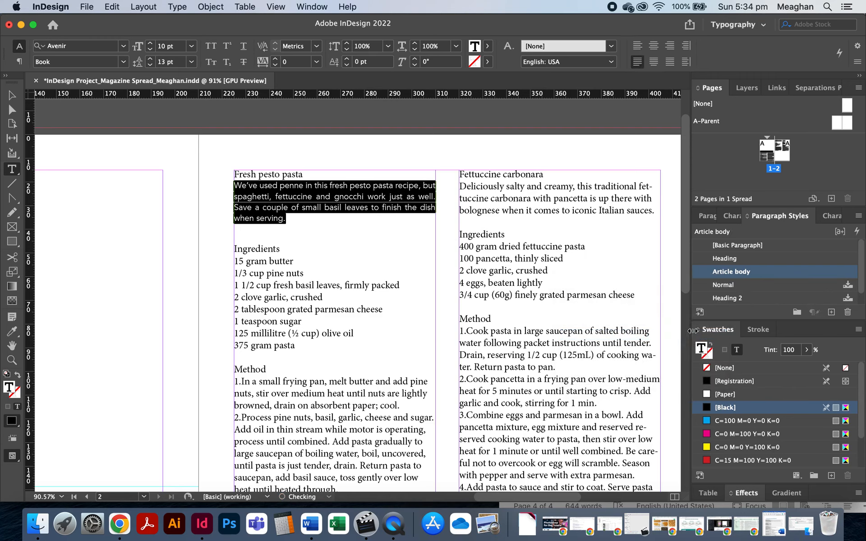
{"action": "right_click", "coordinate": [741, 273]}
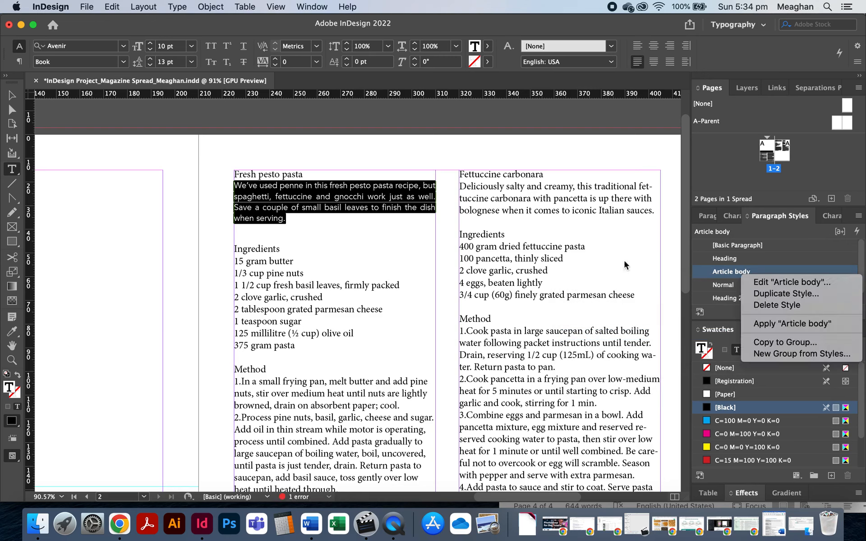
{"action": "key", "text": "Escape"}
{"action": "key", "text": "super+z"}
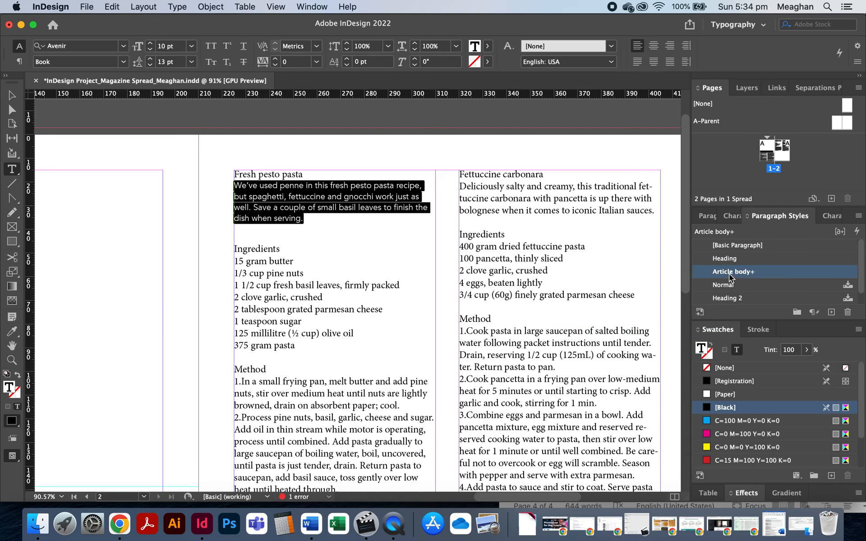
{"action": "right_click", "coordinate": [728, 274]}
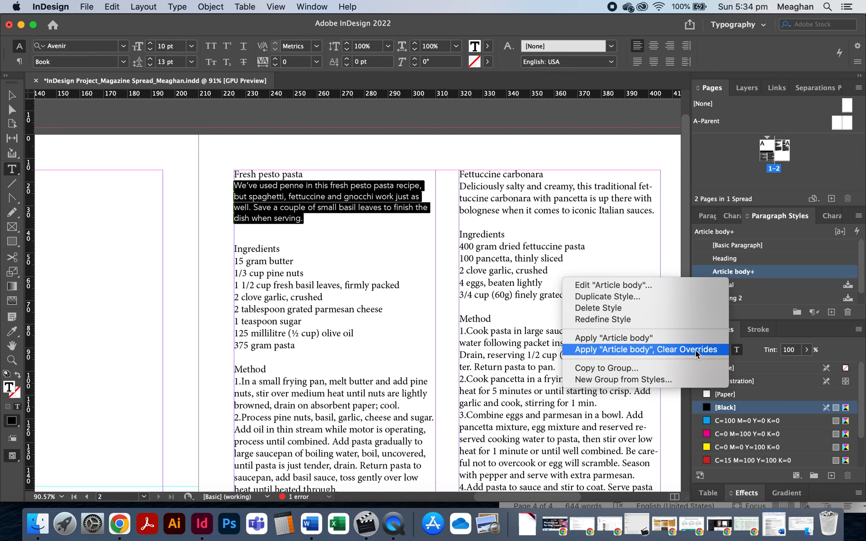
{"action": "left_click", "coordinate": [664, 350]}
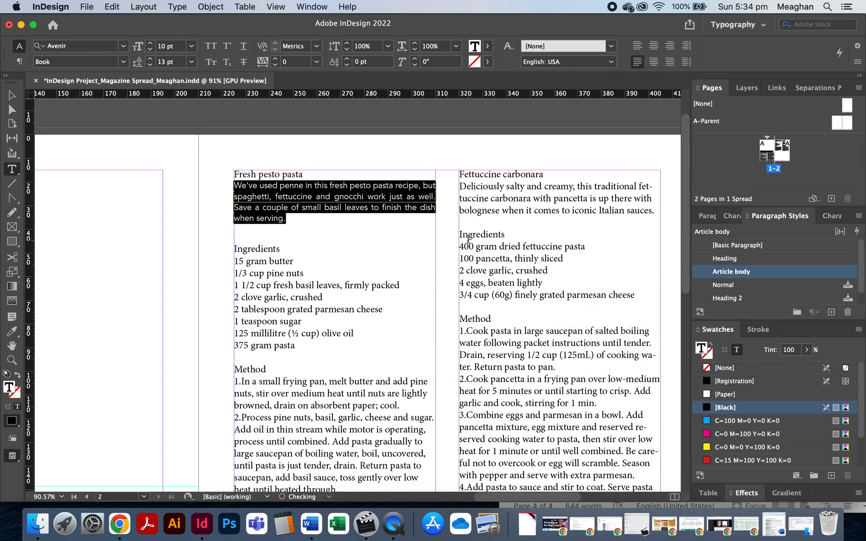
{"action": "left_click", "coordinate": [401, 232]}
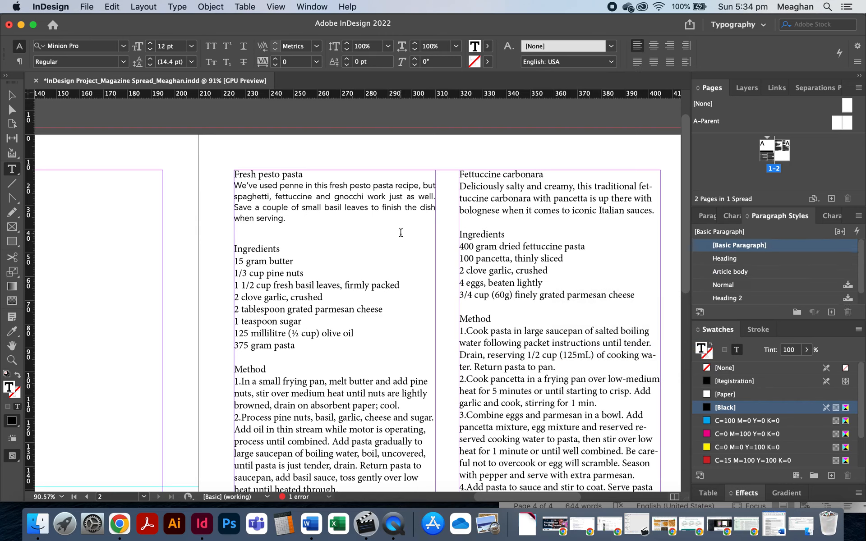
{"action": "key", "text": "super+z"}
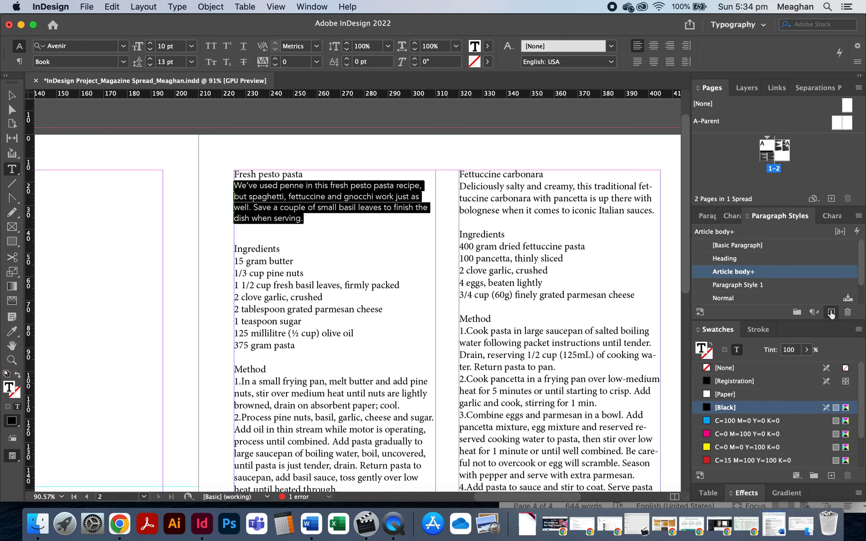
Step: Create a paragraph style named "Recipe body" from the left-aligned introduction of the Fresh pesto pasta recipe
{"action": "left_click", "coordinate": [831, 312]}
{"action": "double_click", "coordinate": [743, 283]}
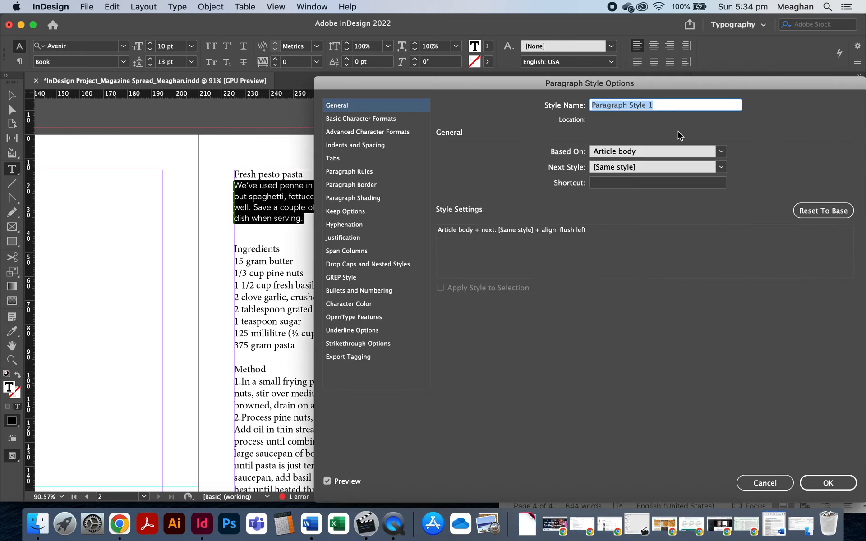
{"action": "type", "text": "Recipe body"}
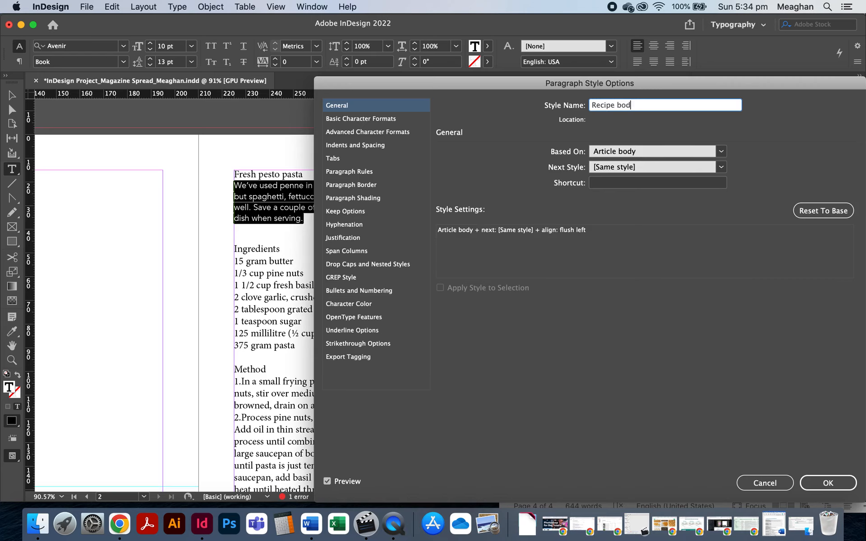
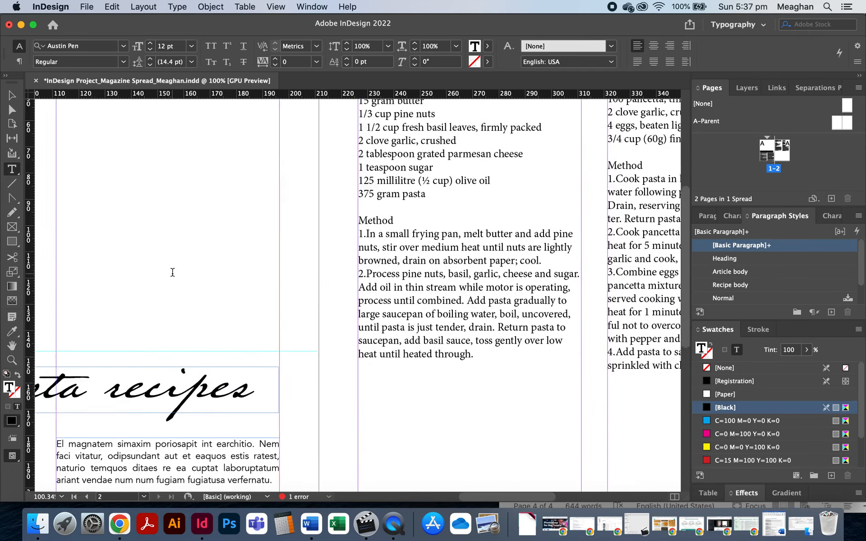
Step: Set the font size of the "Fresh pesto pasta" recipe title to 20 pt
{"action": "left_click", "coordinate": [189, 316]}
{"action": "scroll", "coordinate": [189, 316], "scroll_direction": "up", "scroll_amount": 10}
{"action": "scroll", "coordinate": [189, 316], "scroll_direction": "right", "scroll_amount": 9}
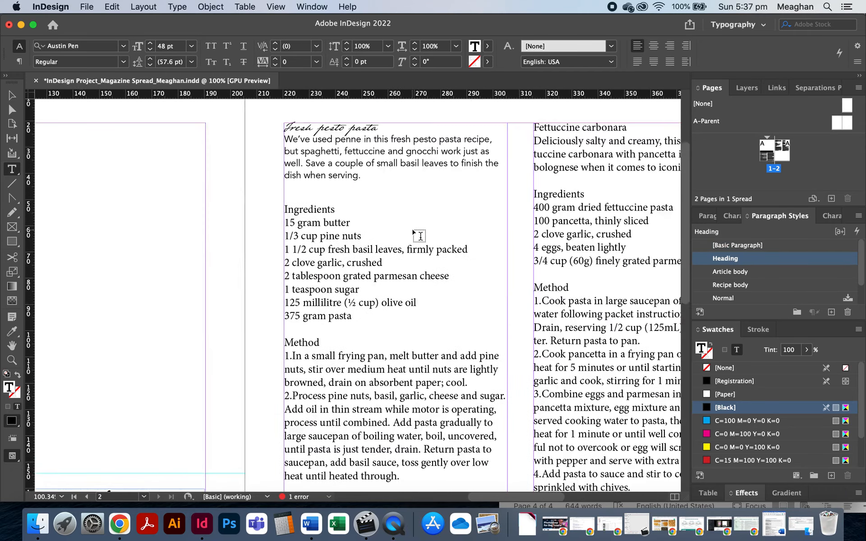
{"action": "triple_click", "coordinate": [241, 239]}
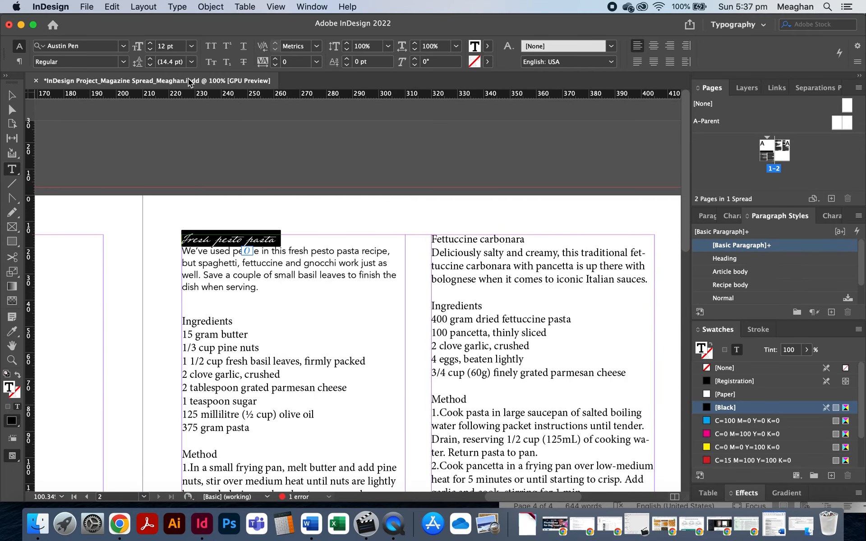
{"action": "left_click", "coordinate": [150, 43]}
Step: Create a paragraph style named "Recipe Title" from the "Fresh pesto pasta" title and deselect the text
{"action": "left_click", "coordinate": [831, 312]}
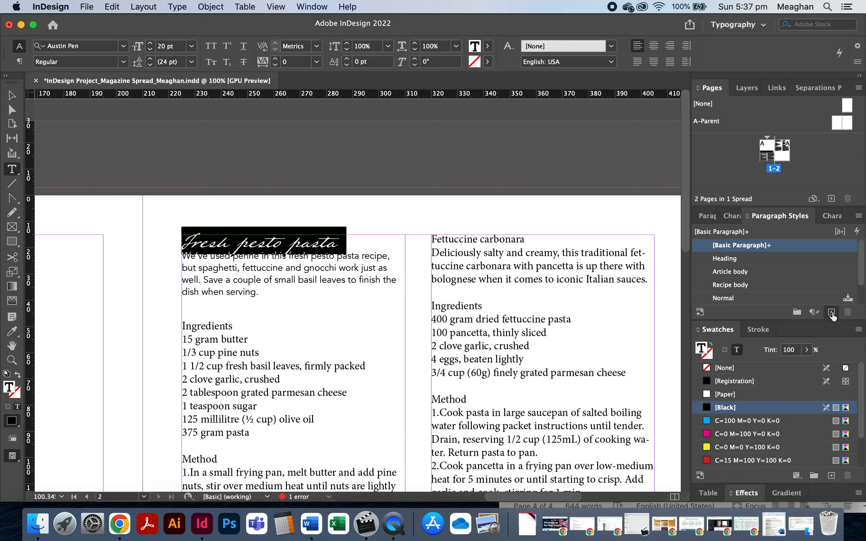
{"action": "double_click", "coordinate": [741, 260]}
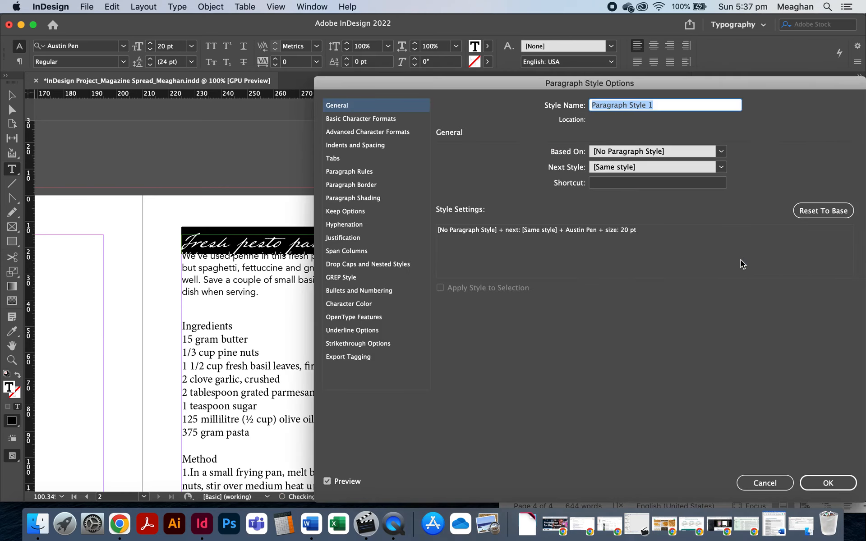
{"action": "type", "text": "Recipe Title"}
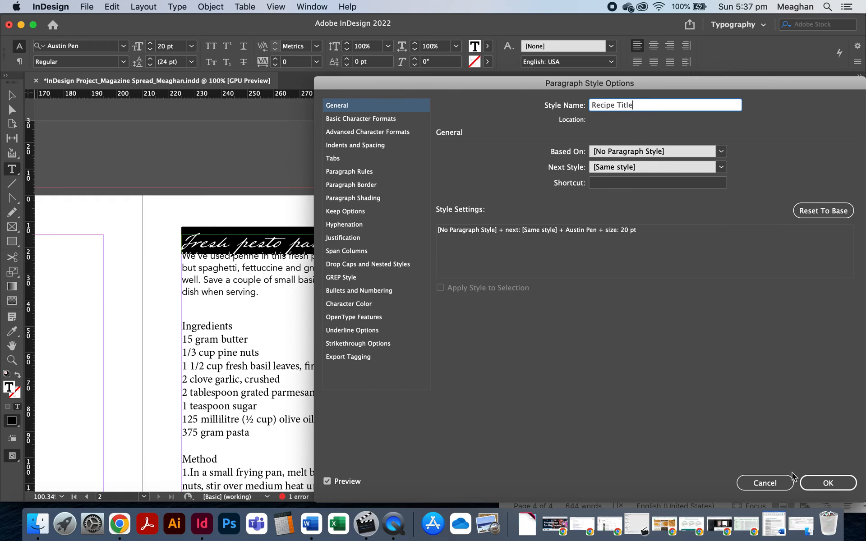
{"action": "left_click", "coordinate": [818, 479]}
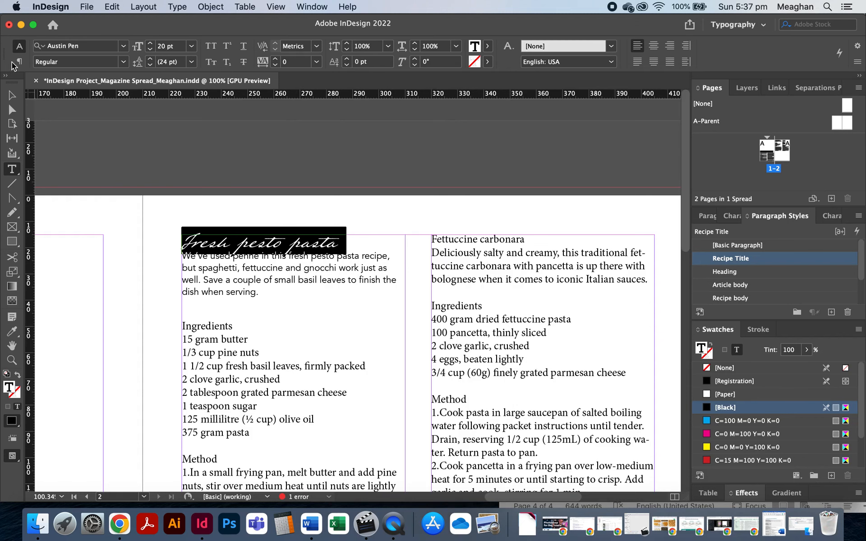
{"action": "left_click", "coordinate": [13, 96]}
{"action": "left_click", "coordinate": [129, 194]}
Step: Edit the Recipe Title paragraph style to have 4 mm of space after
{"action": "scroll", "coordinate": [141, 220], "scroll_direction": "down", "scroll_amount": 5}
{"action": "scroll", "coordinate": [141, 220], "scroll_direction": "left", "scroll_amount": 3}
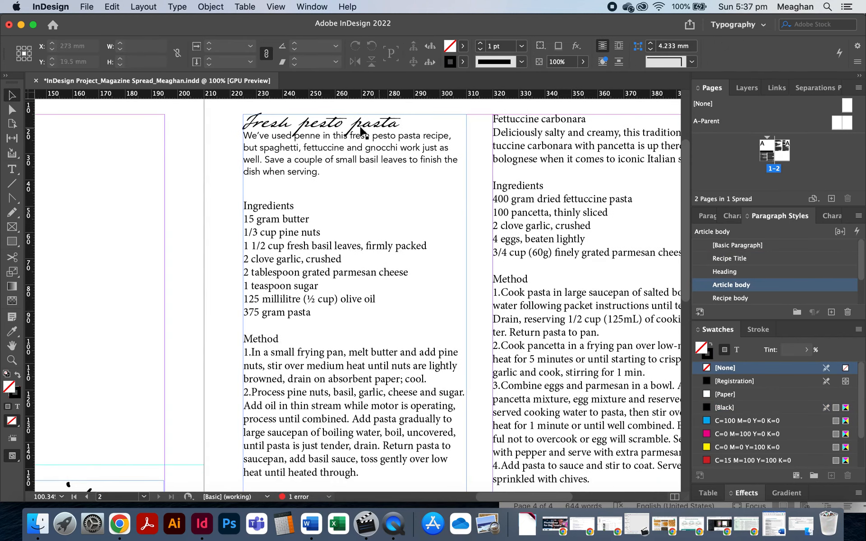
{"action": "scroll", "coordinate": [325, 136], "scroll_direction": "up", "scroll_amount": 3}
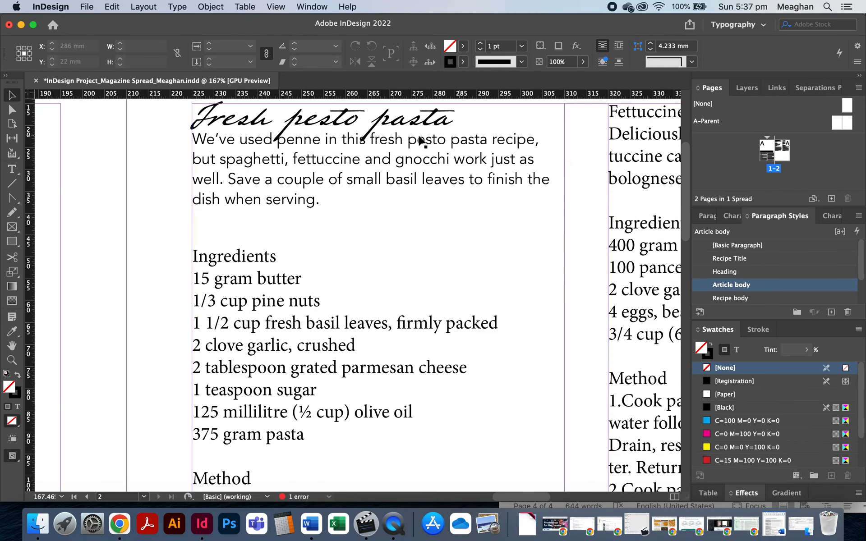
{"action": "double_click", "coordinate": [733, 260]}
{"action": "left_click", "coordinate": [361, 145]}
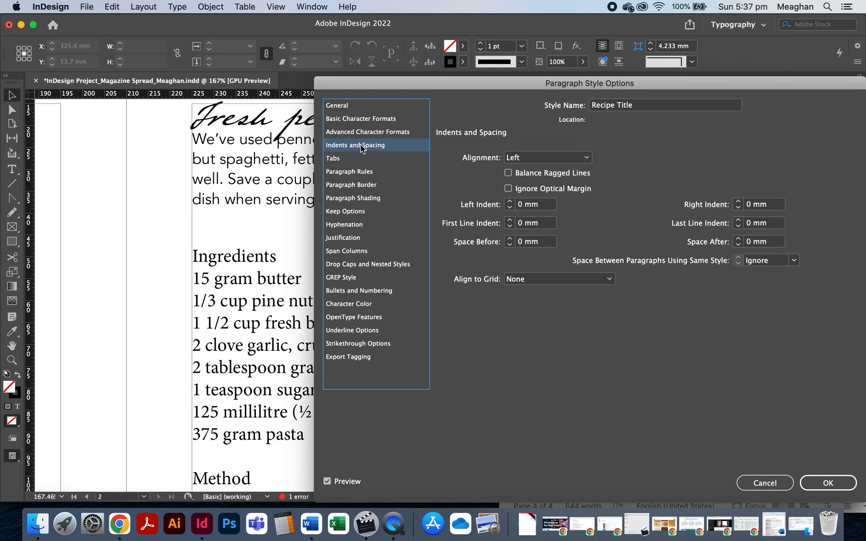
{"action": "left_click", "coordinate": [738, 239]}
{"action": "left_click", "coordinate": [738, 240]}
{"action": "left_click", "coordinate": [738, 239]}
{"action": "left_click", "coordinate": [738, 240]}
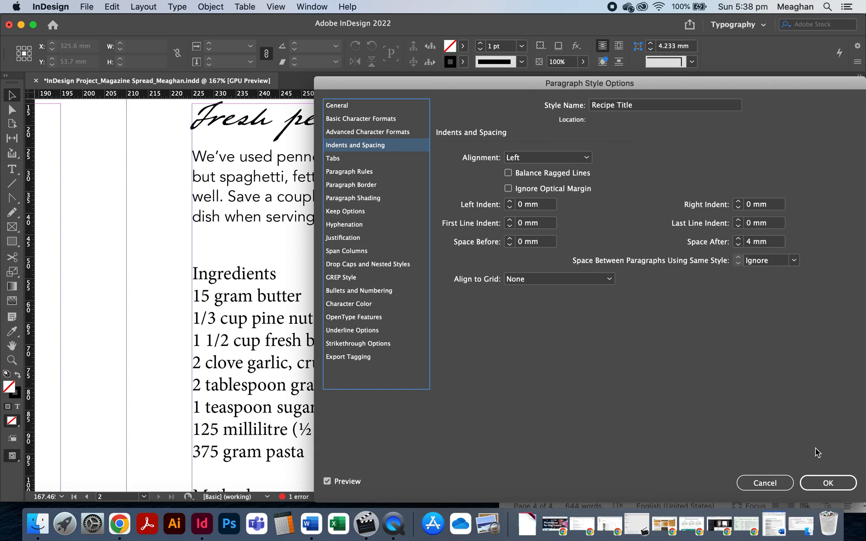
{"action": "left_click", "coordinate": [827, 483]}
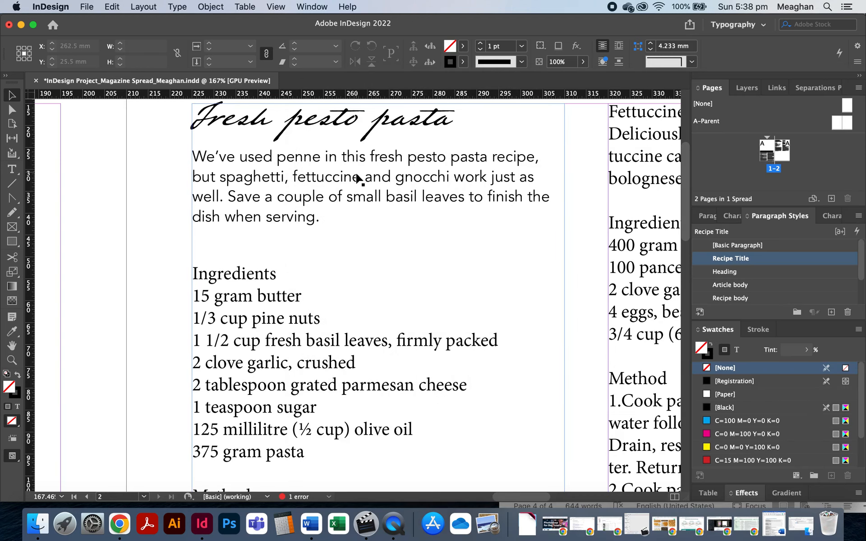
Step: Delete the blank line below the Fresh pesto pasta introduction and show hidden characters
{"action": "double_click", "coordinate": [228, 244]}
{"action": "key", "text": "Delete"}
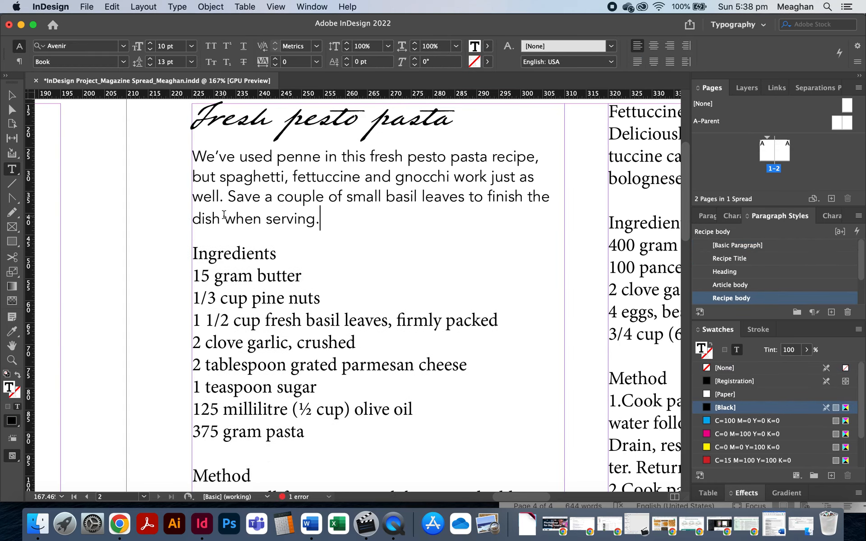
{"action": "left_click", "coordinate": [177, 7]}
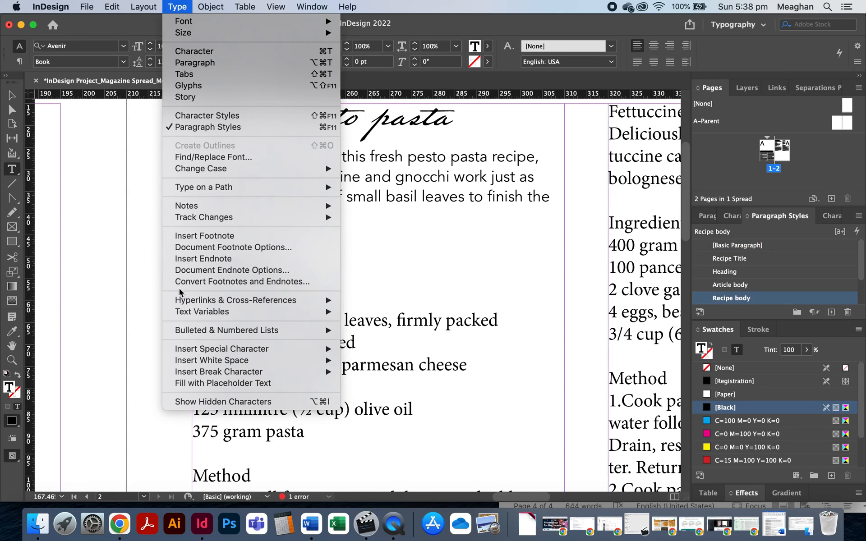
{"action": "left_click", "coordinate": [206, 402]}
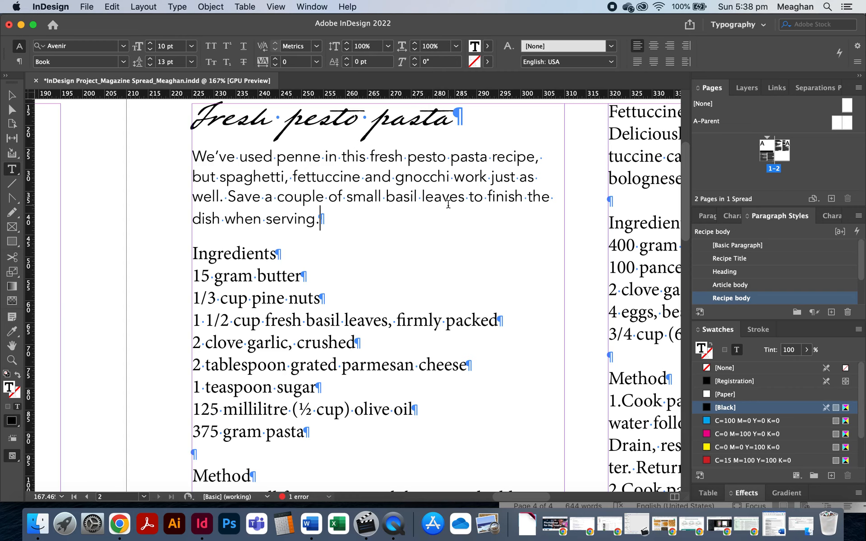
Step: Restore the line break after the pesto introduction, then remove the empty paragraphs above "Ingredients" and "Method"
{"action": "key", "text": "Return"}
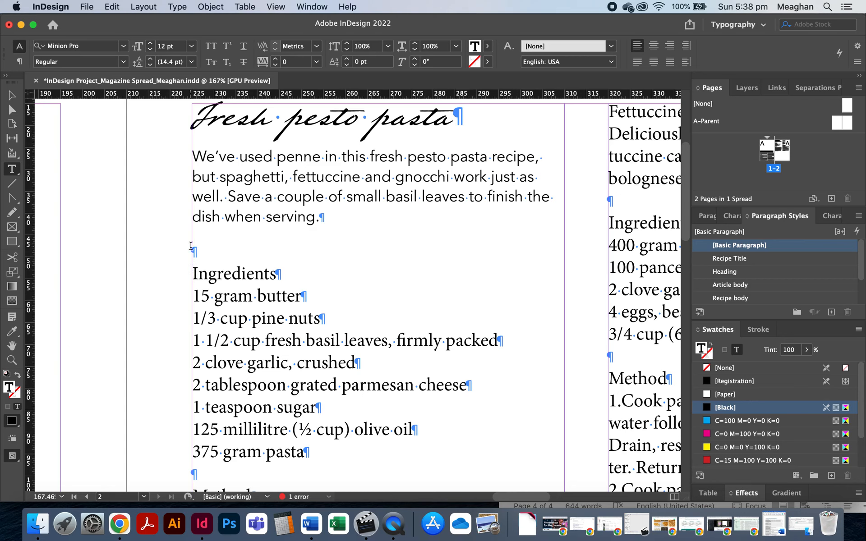
{"action": "key", "text": "BackSpace"}
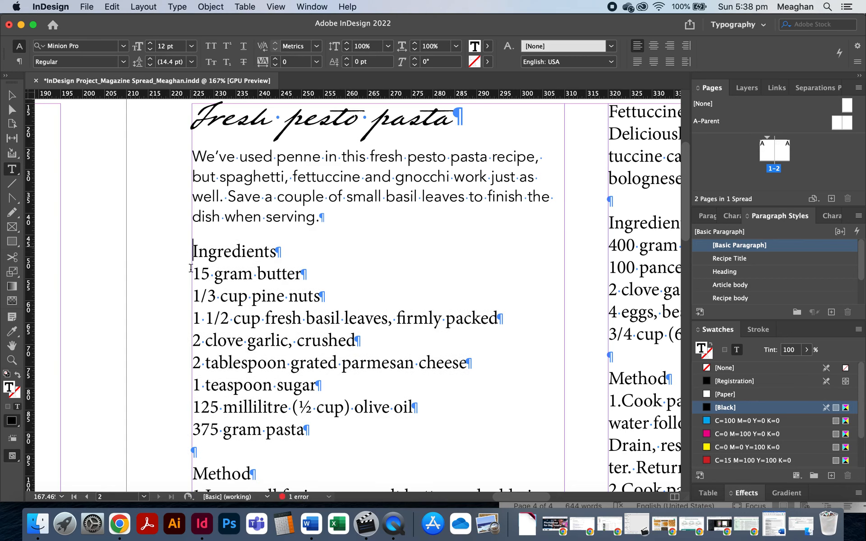
{"action": "scroll", "coordinate": [206, 447], "scroll_direction": "down", "scroll_amount": 5}
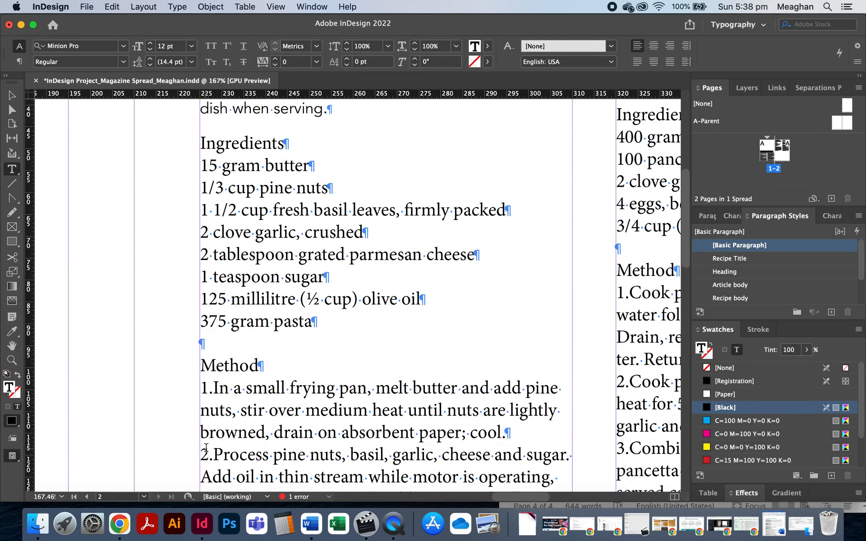
{"action": "key", "text": "BackSpace"}
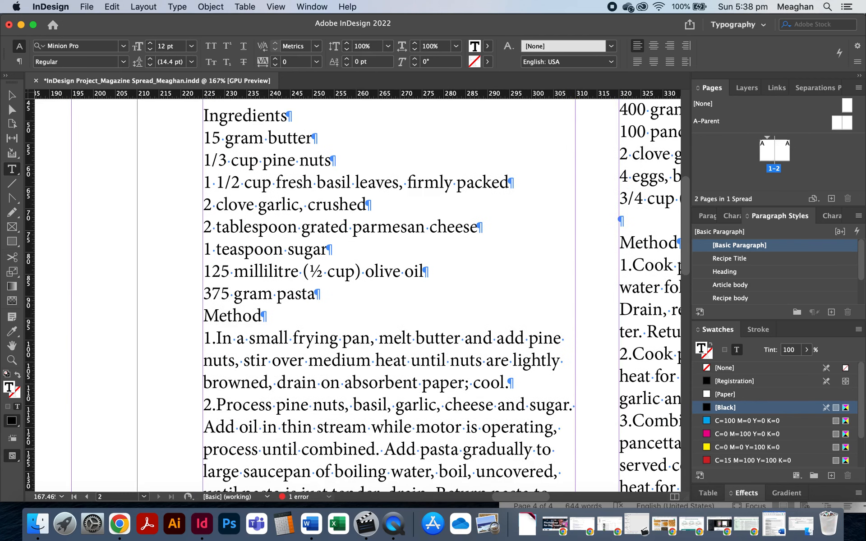
Step: Apply the Recipe body style to the "Ingredients" subheading of the Fresh pesto pasta recipe
{"action": "scroll", "coordinate": [306, 451], "scroll_direction": "up", "scroll_amount": 7}
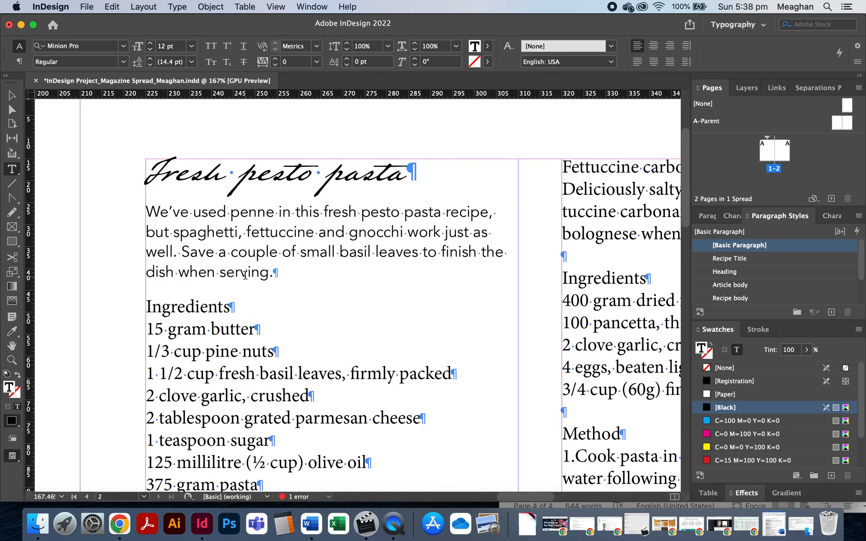
{"action": "double_click", "coordinate": [221, 307]}
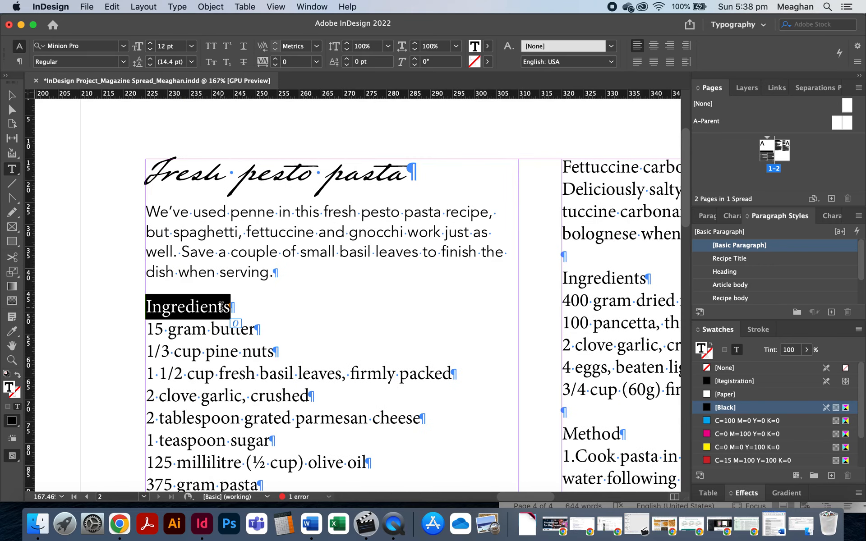
{"action": "scroll", "coordinate": [254, 297], "scroll_direction": "down", "scroll_amount": 1}
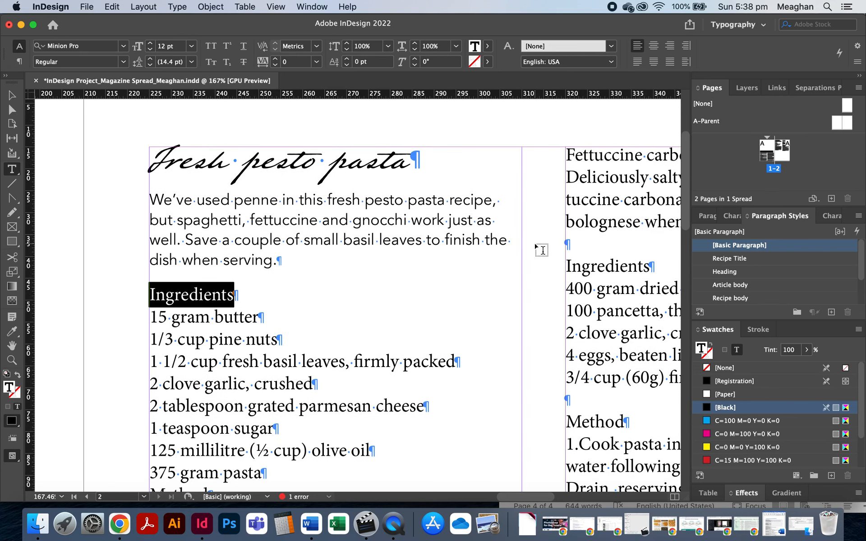
{"action": "left_click", "coordinate": [739, 299]}
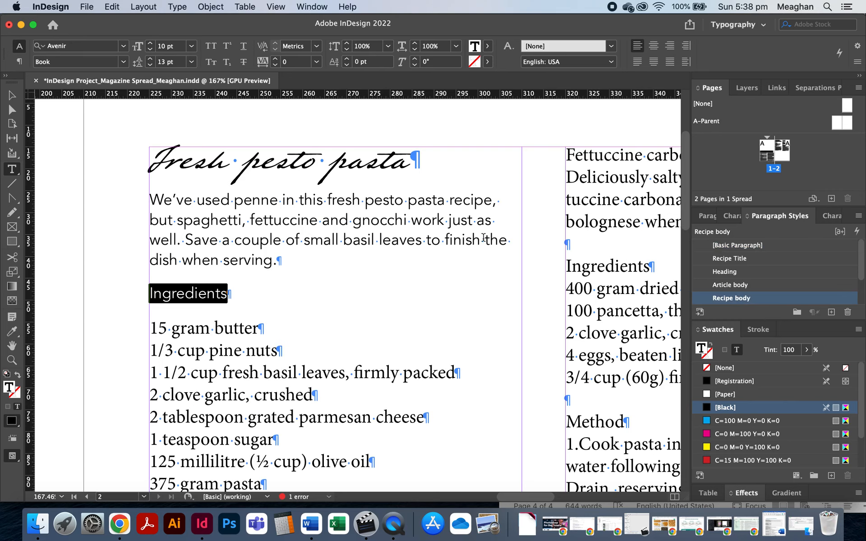
Step: Set the "Ingredients" subheading to Avenir Black with 0 mm of space after
{"action": "left_click", "coordinate": [123, 62]}
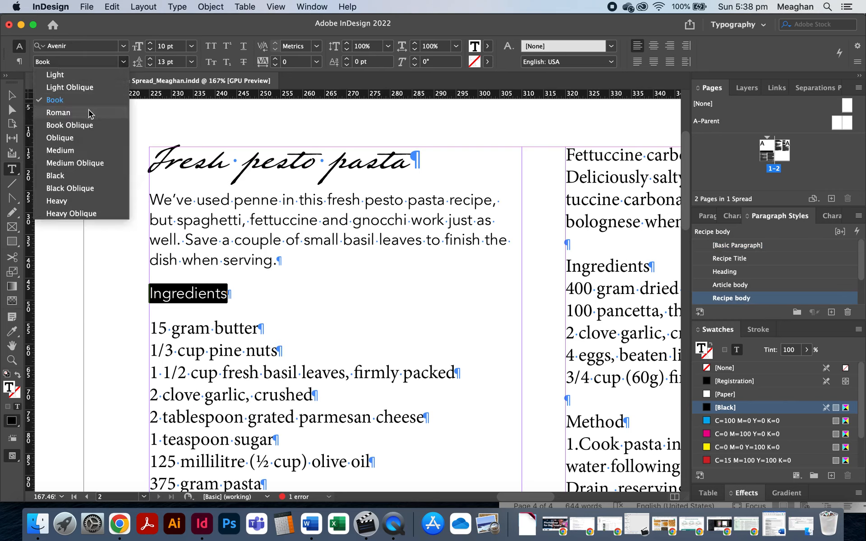
{"action": "left_click", "coordinate": [67, 176]}
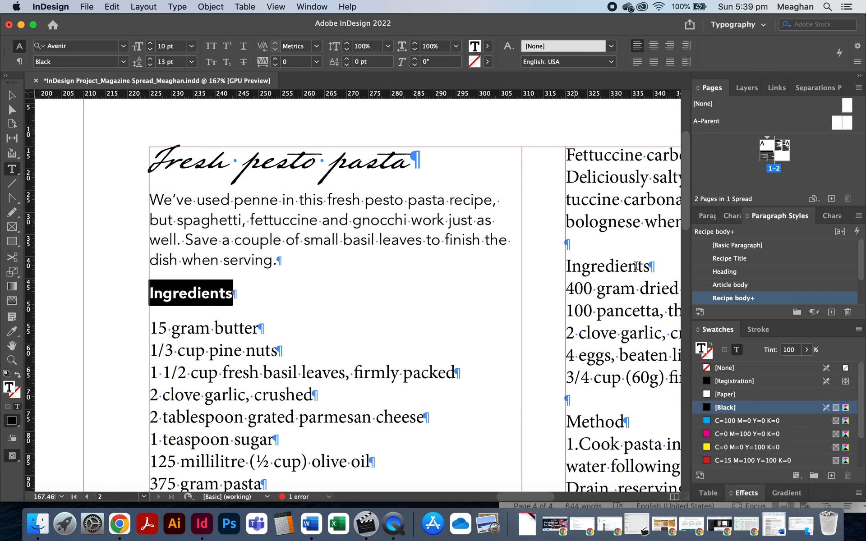
{"action": "left_click", "coordinate": [705, 217]}
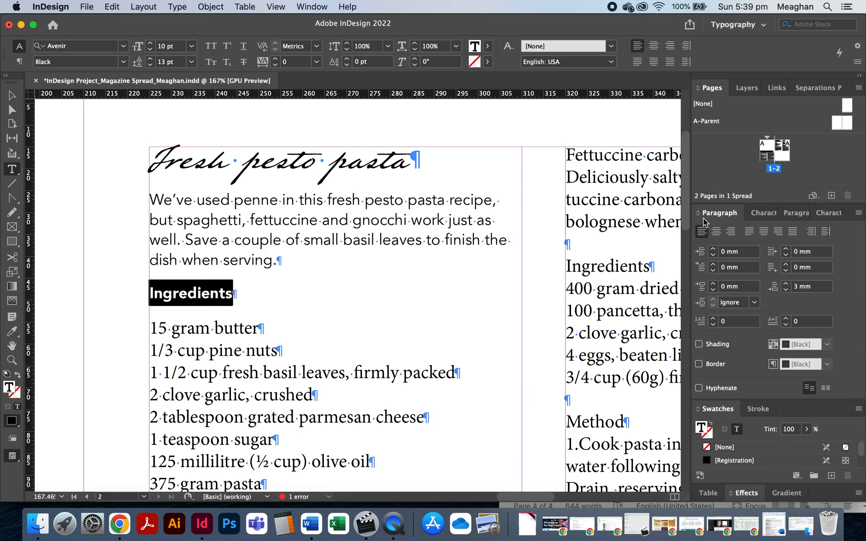
{"action": "left_click", "coordinate": [785, 291]}
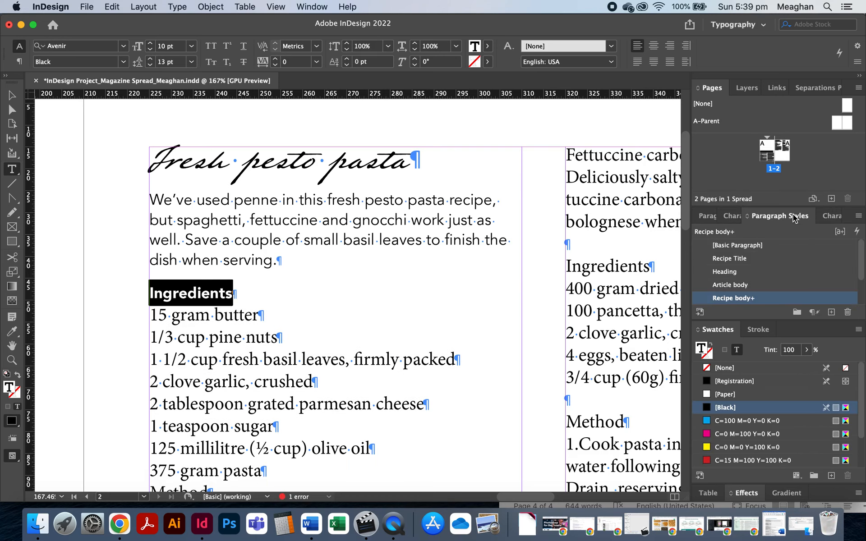
Step: Create a new paragraph style from the formatted "Ingredients" subheading and open its style options
{"action": "left_click", "coordinate": [795, 213]}
{"action": "left_click", "coordinate": [831, 312]}
{"action": "left_click", "coordinate": [862, 267]}
{"action": "scroll", "coordinate": [862, 267], "scroll_direction": "down", "scroll_amount": 1}
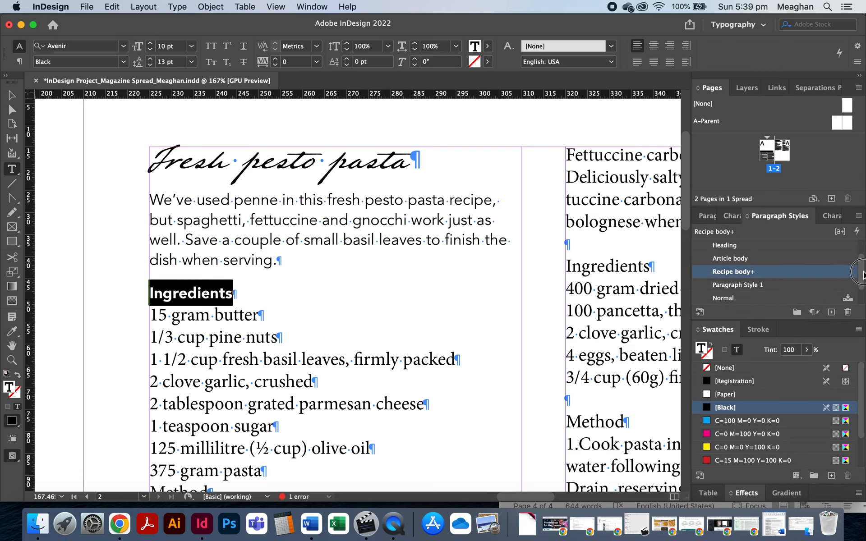
{"action": "left_click", "coordinate": [756, 286]}
{"action": "double_click", "coordinate": [757, 286]}
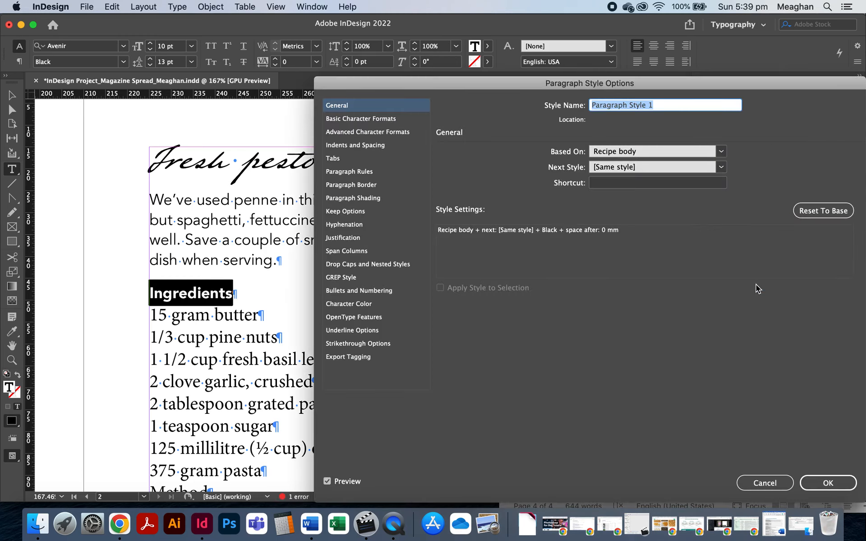
Step: Name the new paragraph style for the Ingredients heading "Recipe Sub-head"
{"action": "type", "text": "Recipe Sub-head"}
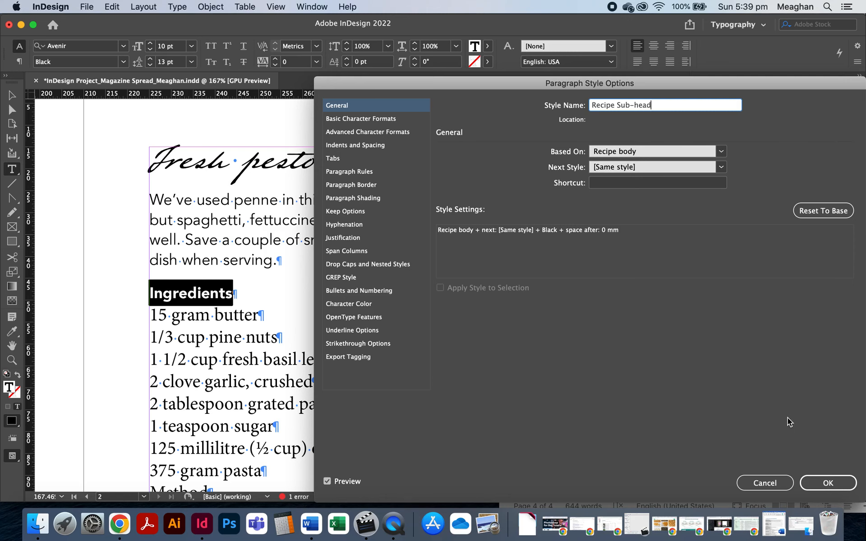
{"action": "left_click", "coordinate": [827, 483]}
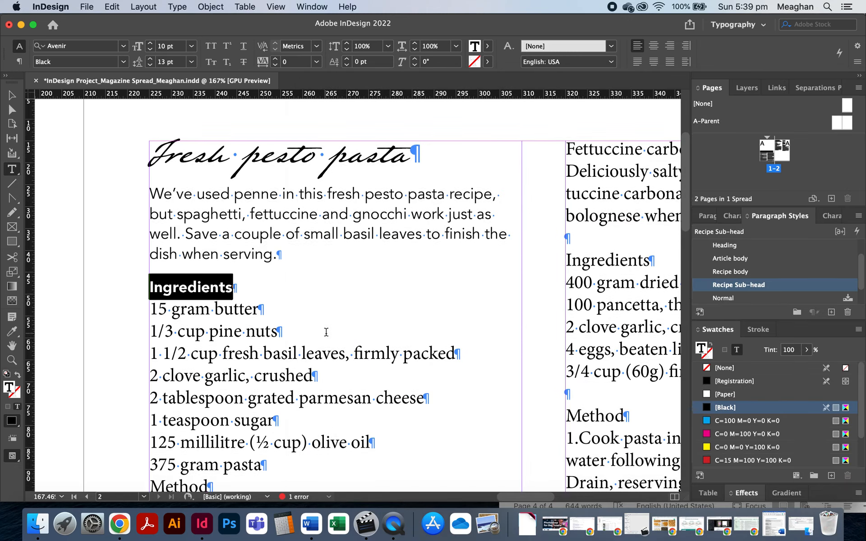
Step: Apply the Recipe body paragraph style to the ingredient lines of the Fresh pesto pasta recipe, from butter to pasta
{"action": "scroll", "coordinate": [327, 333], "scroll_direction": "down", "scroll_amount": 5}
{"action": "scroll", "coordinate": [326, 335], "scroll_direction": "down", "scroll_amount": 1}
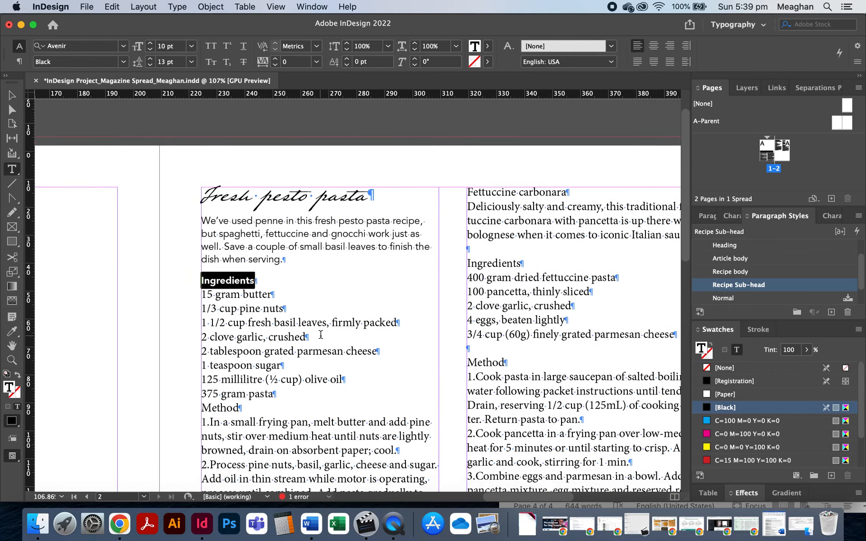
{"action": "scroll", "coordinate": [322, 334], "scroll_direction": "down", "scroll_amount": 5}
{"action": "scroll", "coordinate": [321, 335], "scroll_direction": "up", "scroll_amount": 2}
{"action": "left_click_drag", "start_coordinate": [211, 194], "coordinate": [242, 294]}
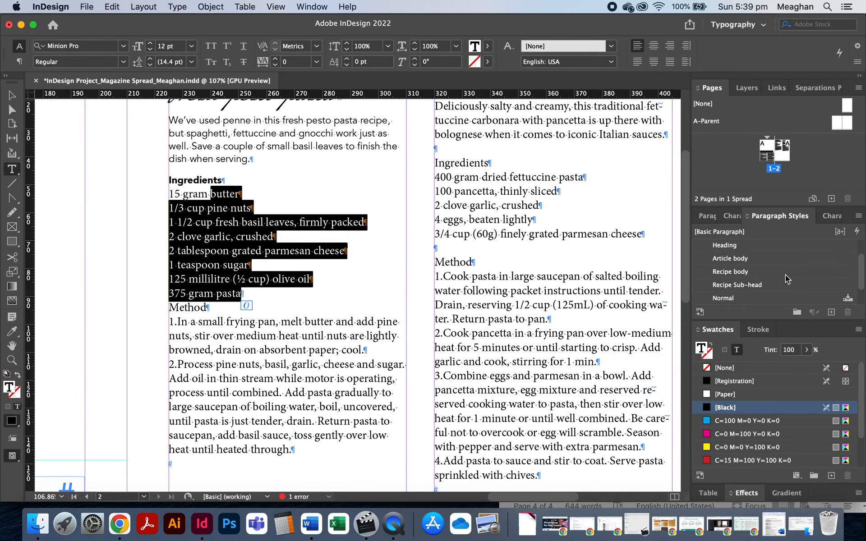
{"action": "left_click", "coordinate": [732, 273]}
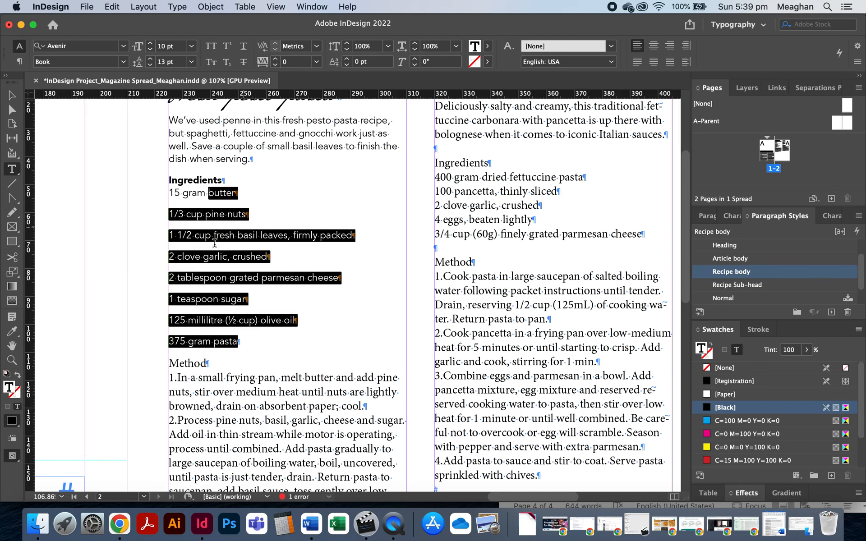
{"action": "scroll", "coordinate": [214, 243], "scroll_direction": "up", "scroll_amount": 1}
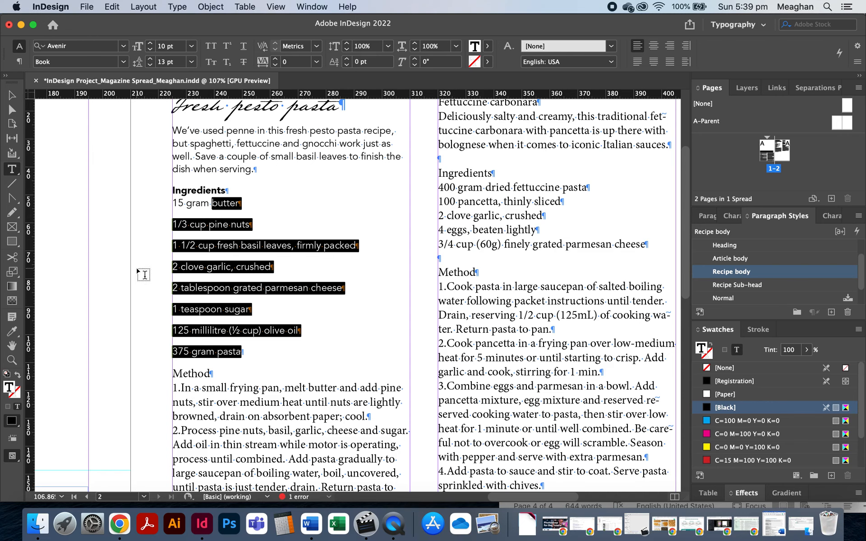
{"action": "left_click", "coordinate": [112, 232]}
{"action": "key", "text": "v"}
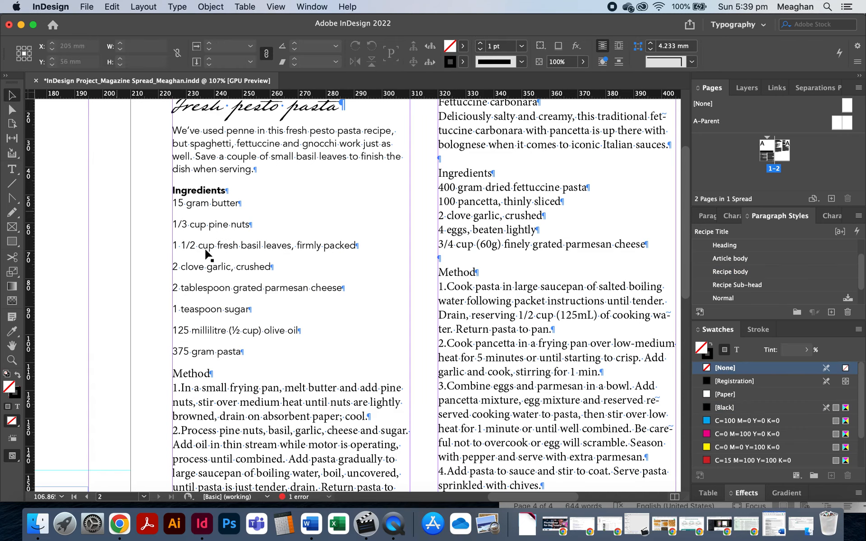
Step: Set the Recipe body paragraph style's space after to 0 mm
{"action": "left_click", "coordinate": [736, 272]}
{"action": "double_click", "coordinate": [736, 272]}
{"action": "left_click", "coordinate": [361, 145]}
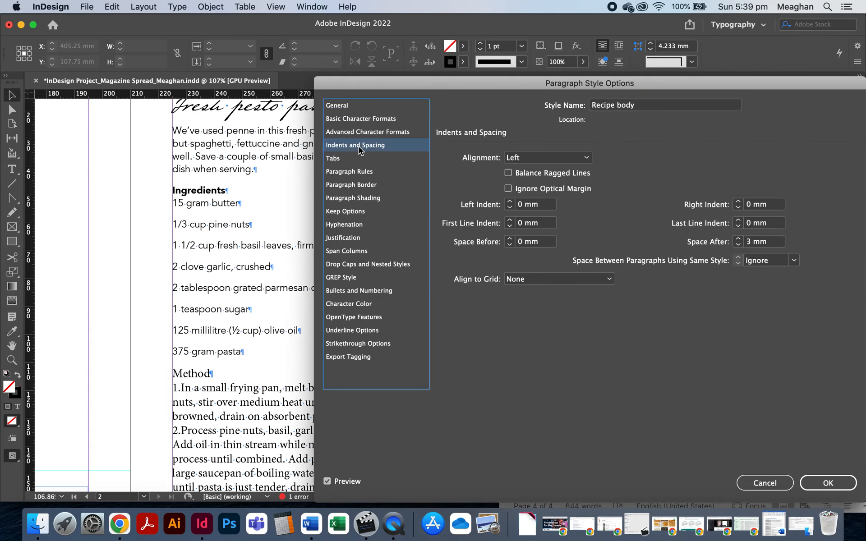
{"action": "left_click", "coordinate": [740, 243]}
{"action": "left_click", "coordinate": [740, 244]}
{"action": "left_click", "coordinate": [740, 244]}
{"action": "left_click", "coordinate": [828, 483]}
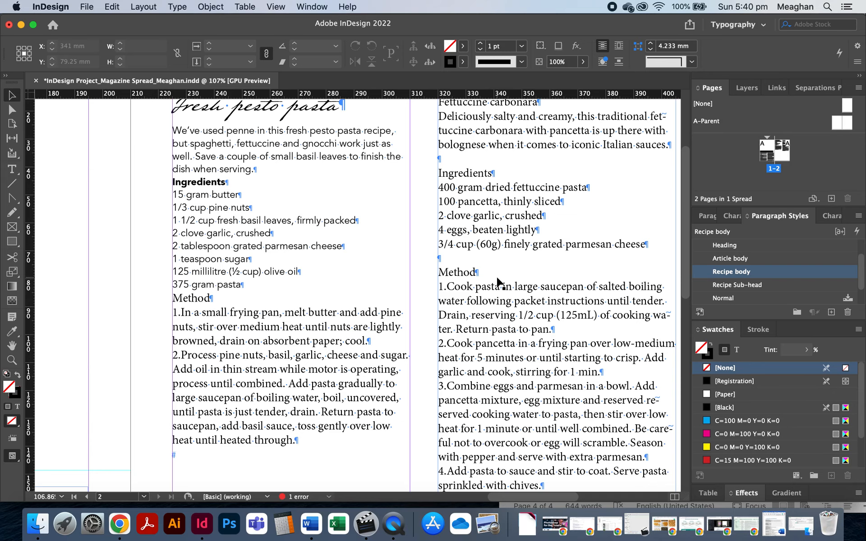
Step: Set the Recipe Sub-head paragraph style's space before to 3 mm
{"action": "left_click", "coordinate": [234, 183]}
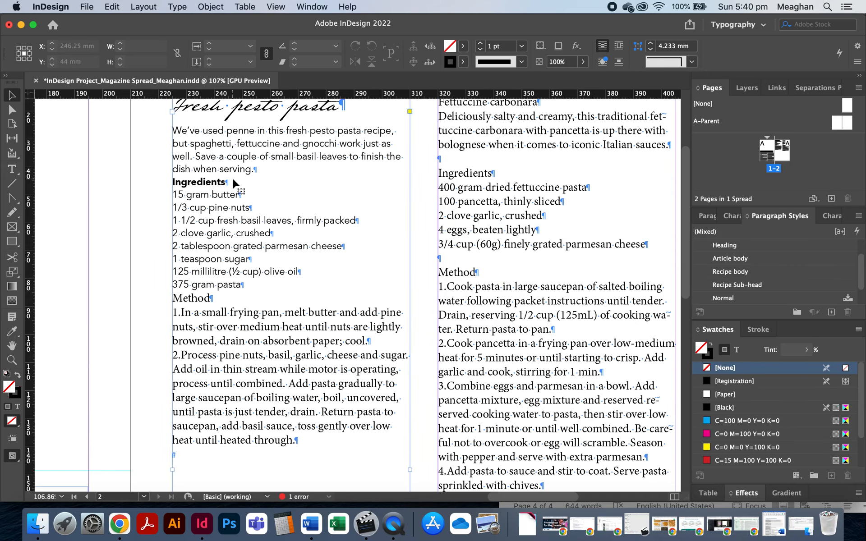
{"action": "double_click", "coordinate": [235, 183]}
{"action": "double_click", "coordinate": [729, 285]}
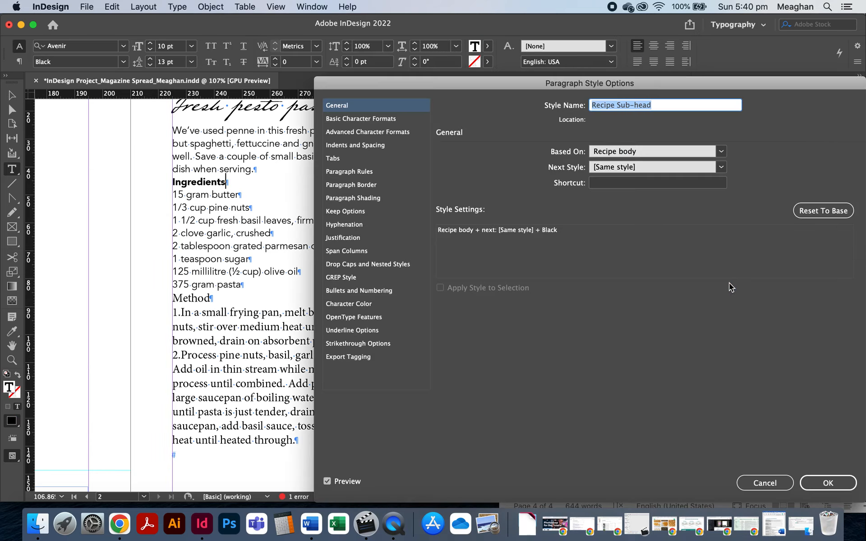
{"action": "left_click", "coordinate": [380, 145]}
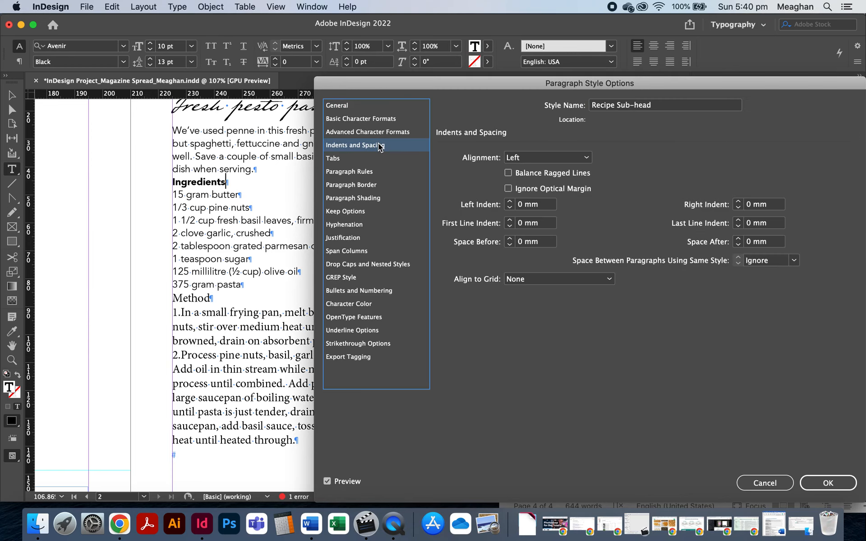
{"action": "left_click", "coordinate": [510, 240]}
{"action": "left_click", "coordinate": [510, 240]}
{"action": "left_click", "coordinate": [510, 239]}
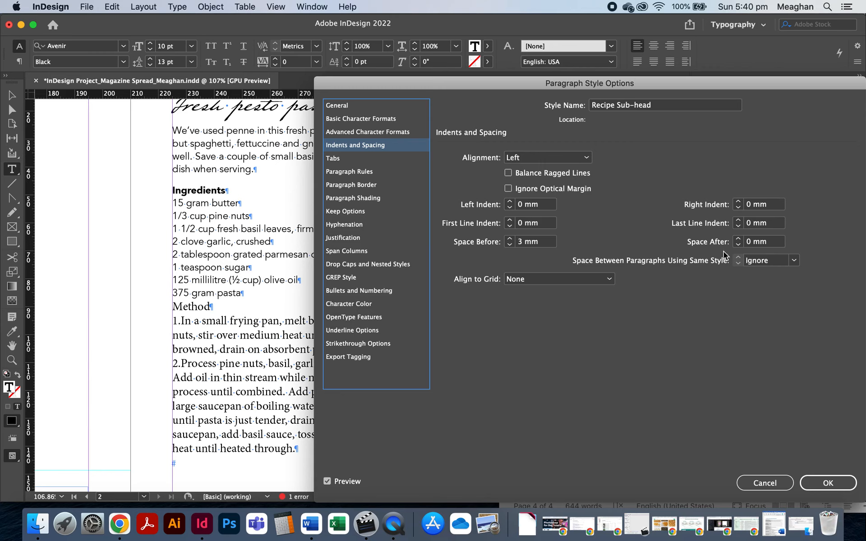
{"action": "left_click", "coordinate": [828, 482]}
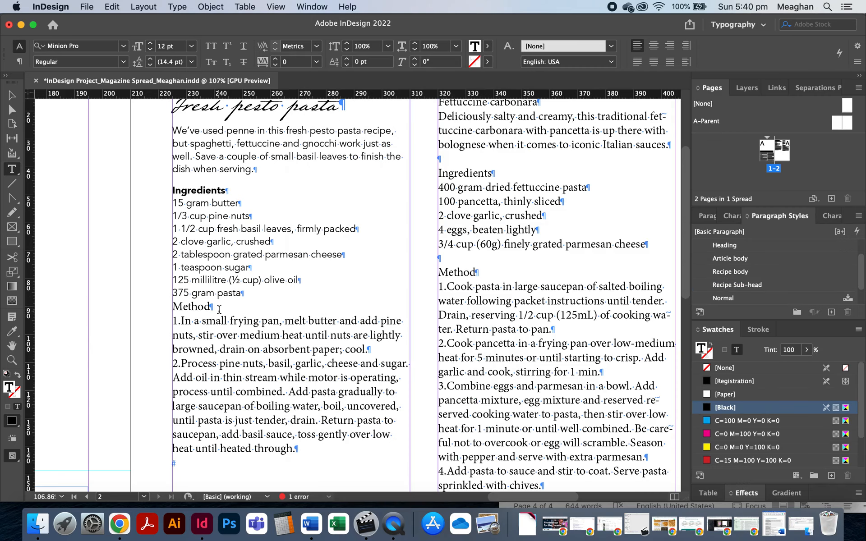
Step: Apply Recipe Sub-head to the pesto recipe's Method heading and Recipe body to the method paragraphs beneath it
{"action": "left_click", "coordinate": [746, 285]}
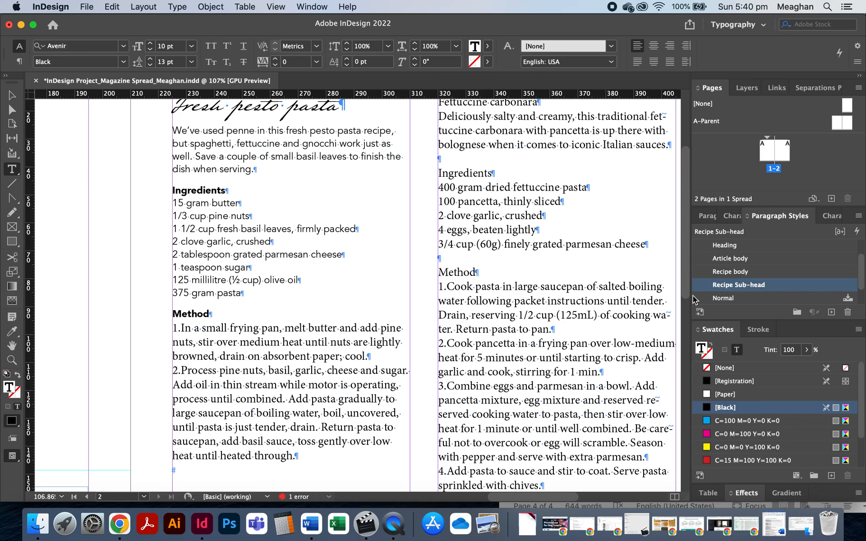
{"action": "left_click_drag", "start_coordinate": [254, 328], "coordinate": [298, 456]}
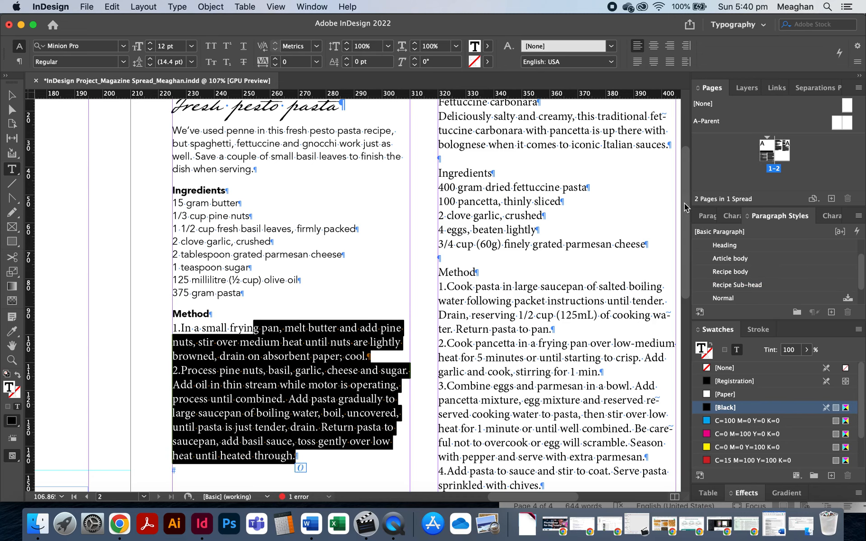
{"action": "left_click", "coordinate": [737, 273]}
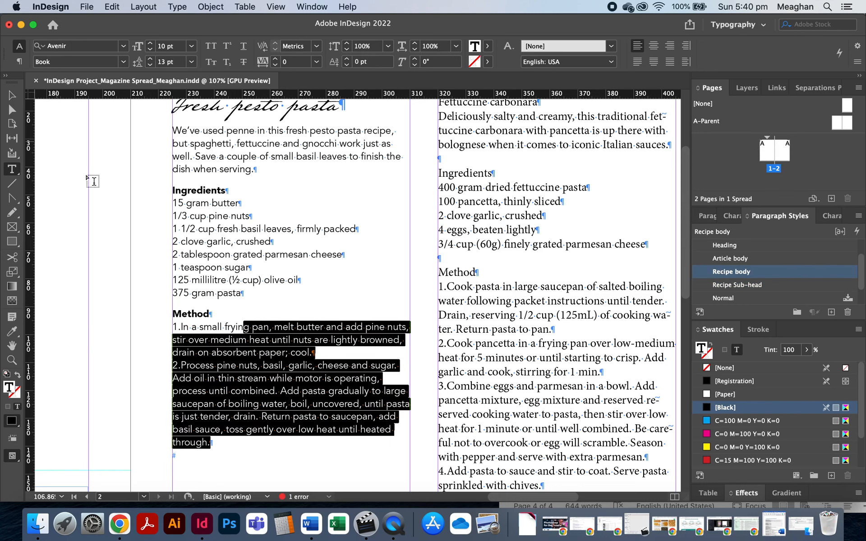
{"action": "left_click", "coordinate": [12, 95]}
{"action": "left_click", "coordinate": [120, 208]}
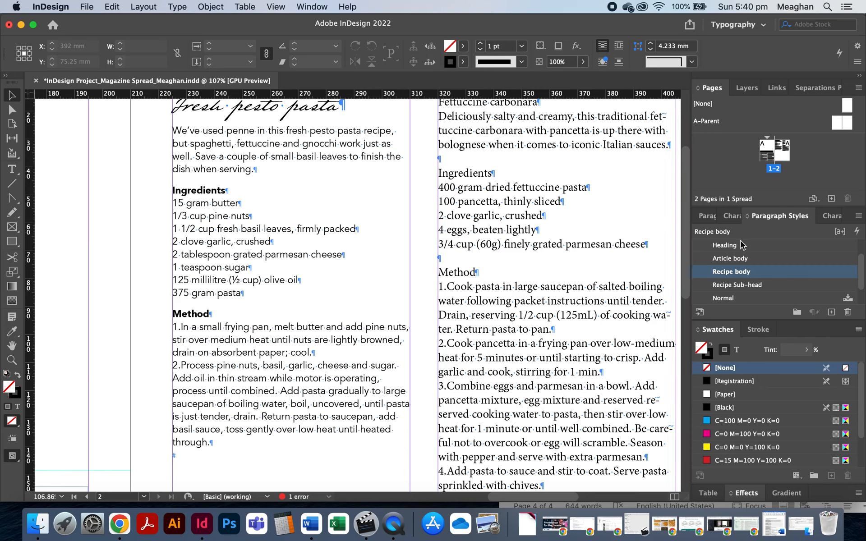
Step: Reorder the paragraph styles so Recipe Title, Recipe Sub-head and Recipe body follow one another below Article body
{"action": "left_click_drag", "start_coordinate": [740, 270], "coordinate": [751, 288]}
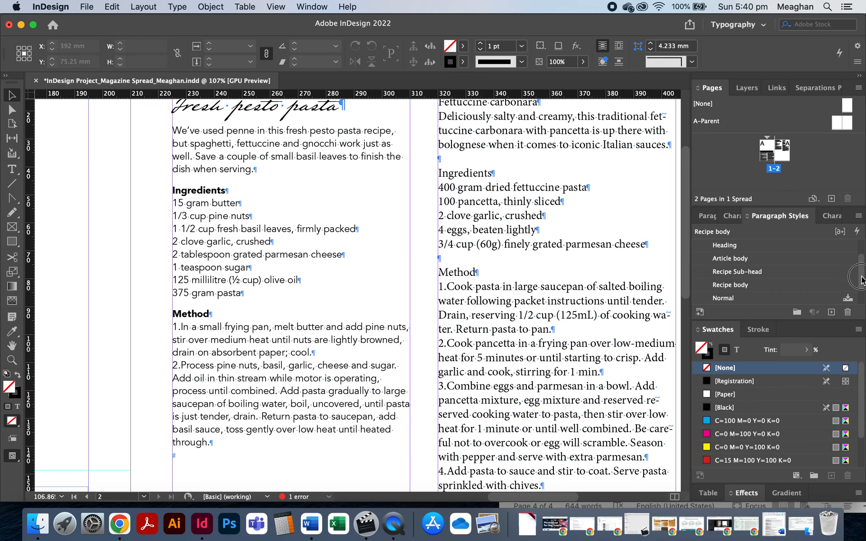
{"action": "scroll", "coordinate": [862, 273], "scroll_direction": "up", "scroll_amount": 1}
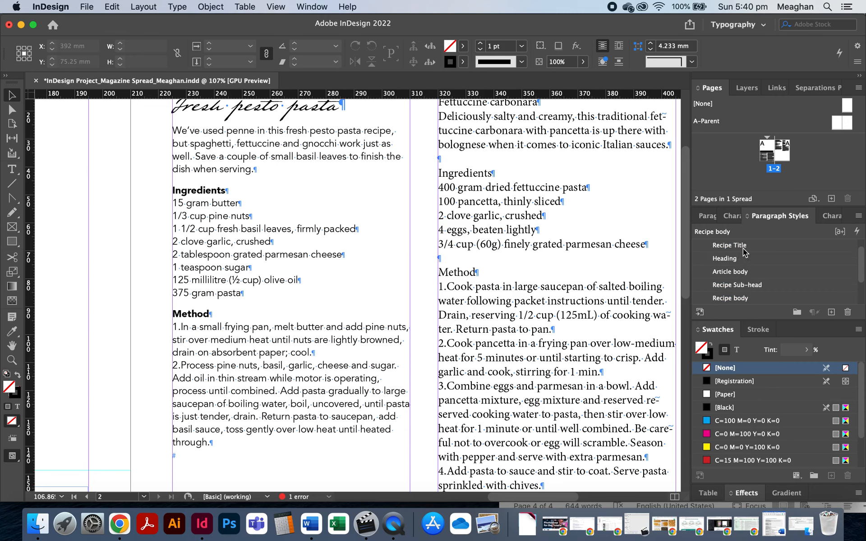
{"action": "left_click_drag", "start_coordinate": [744, 246], "coordinate": [743, 276]}
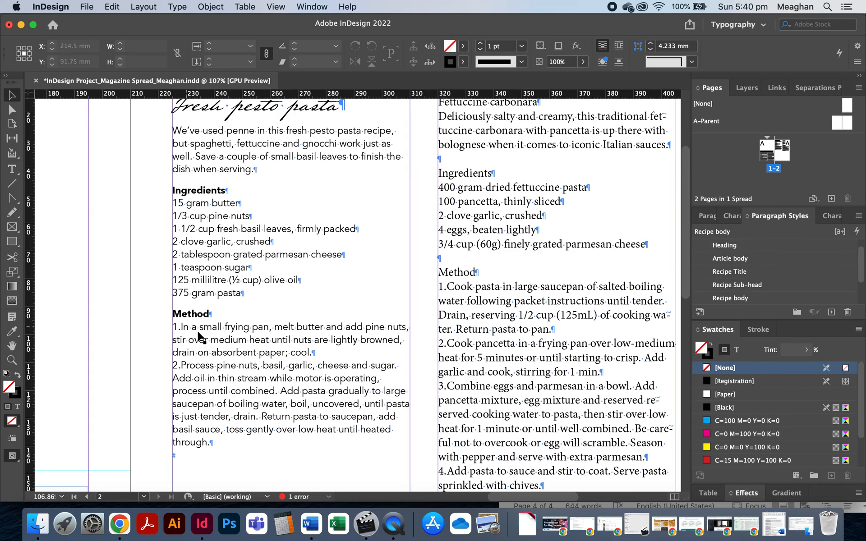
Step: Create a paragraph style named "Recipt Method" from the numbered method paragraphs of the pesto recipe, based on Recipe body
{"action": "scroll", "coordinate": [213, 342], "scroll_direction": "down", "scroll_amount": 10}
{"action": "scroll", "coordinate": [213, 342], "scroll_direction": "left", "scroll_amount": 2}
{"action": "scroll", "coordinate": [213, 342], "scroll_direction": "up", "scroll_amount": 8}
{"action": "scroll", "coordinate": [213, 343], "scroll_direction": "left", "scroll_amount": 1}
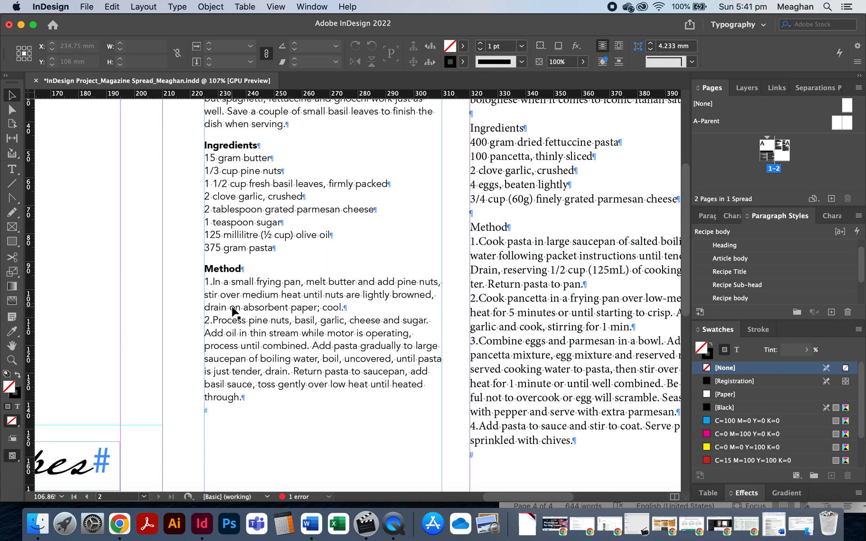
{"action": "left_click", "coordinate": [259, 308]}
{"action": "double_click", "coordinate": [258, 308]}
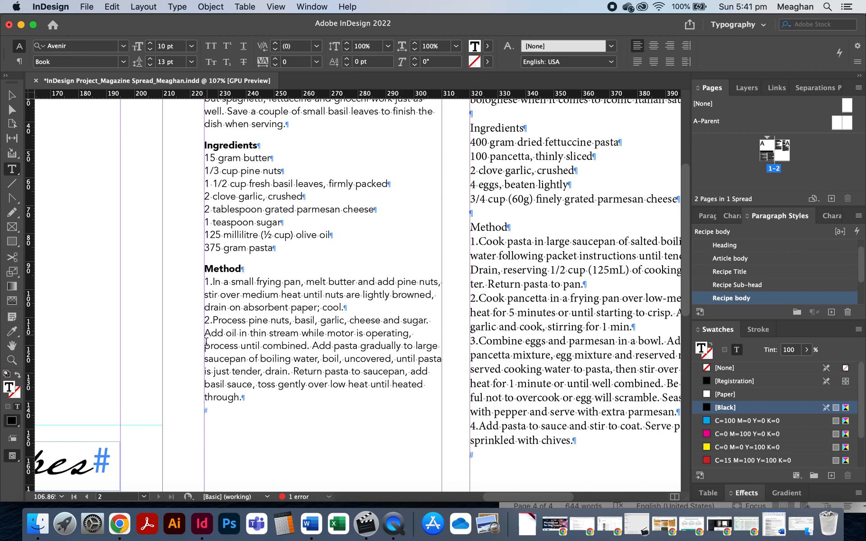
{"action": "left_click", "coordinate": [209, 280]}
{"action": "left_click_drag", "start_coordinate": [209, 280], "coordinate": [247, 393]}
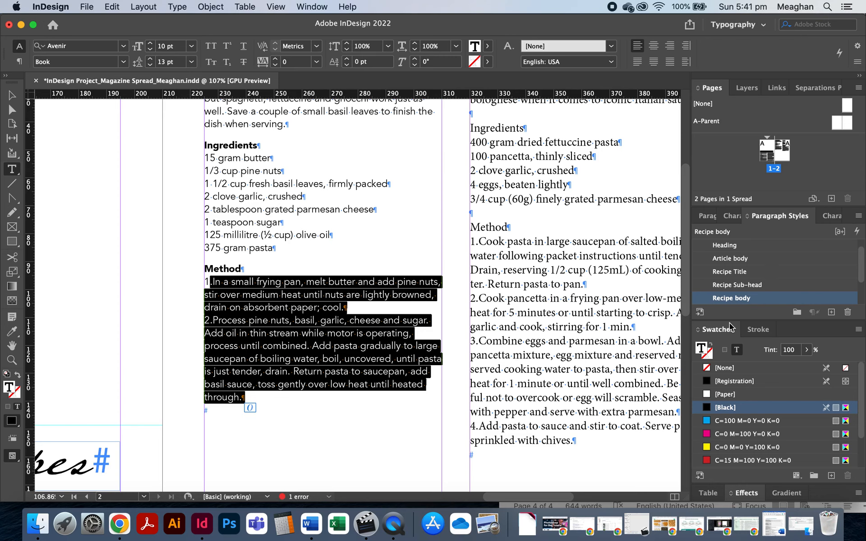
{"action": "left_click", "coordinate": [831, 314]}
{"action": "scroll", "coordinate": [772, 279], "scroll_direction": "down", "scroll_amount": 2}
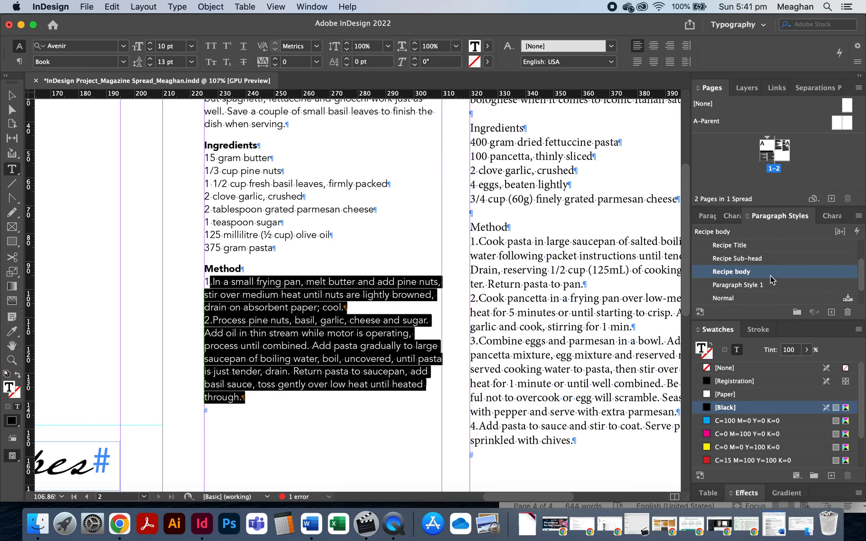
{"action": "double_click", "coordinate": [744, 285]}
{"action": "type", "text": "Recipt Method"}
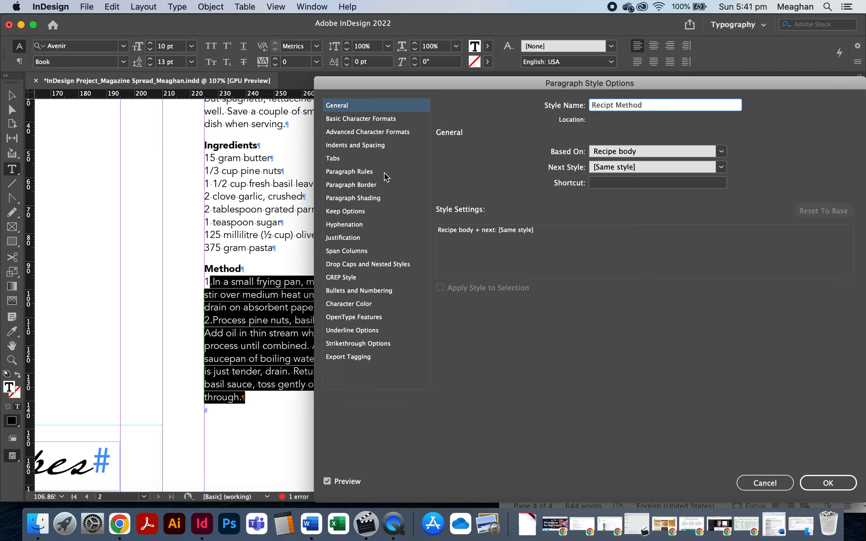
Step: Set the method style's space after to 1 mm
{"action": "left_click", "coordinate": [366, 145]}
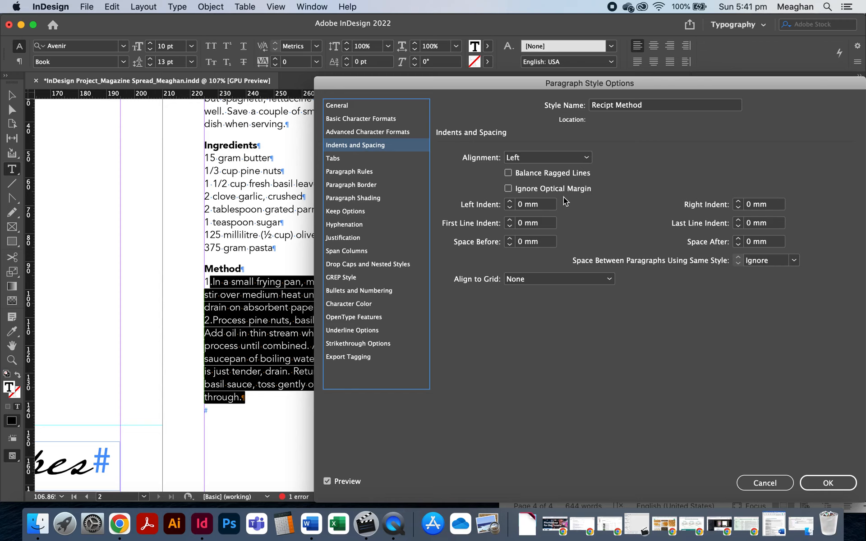
{"action": "left_click", "coordinate": [738, 239]}
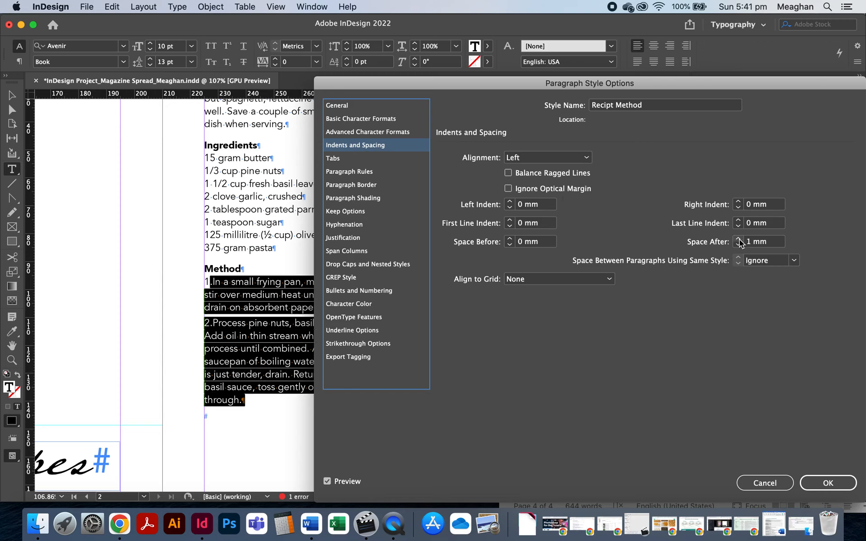
{"action": "left_click", "coordinate": [738, 239]}
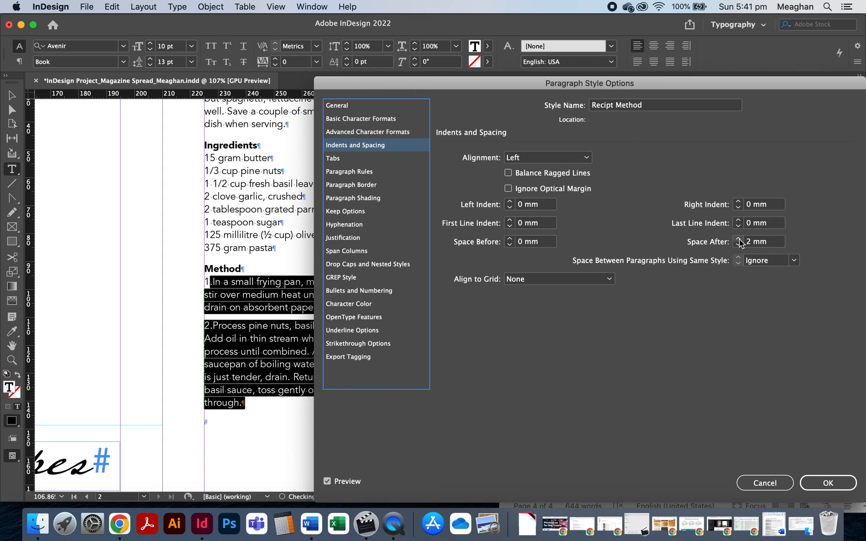
{"action": "left_click", "coordinate": [738, 245]}
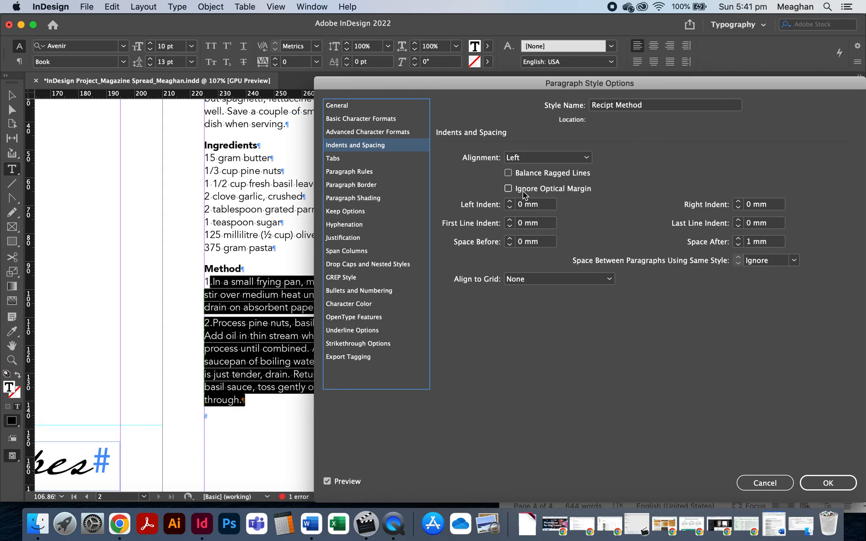
Step: Give the method style a hanging indent with a 4 mm left indent and a -4 mm first line indent
{"action": "left_click", "coordinate": [510, 202]}
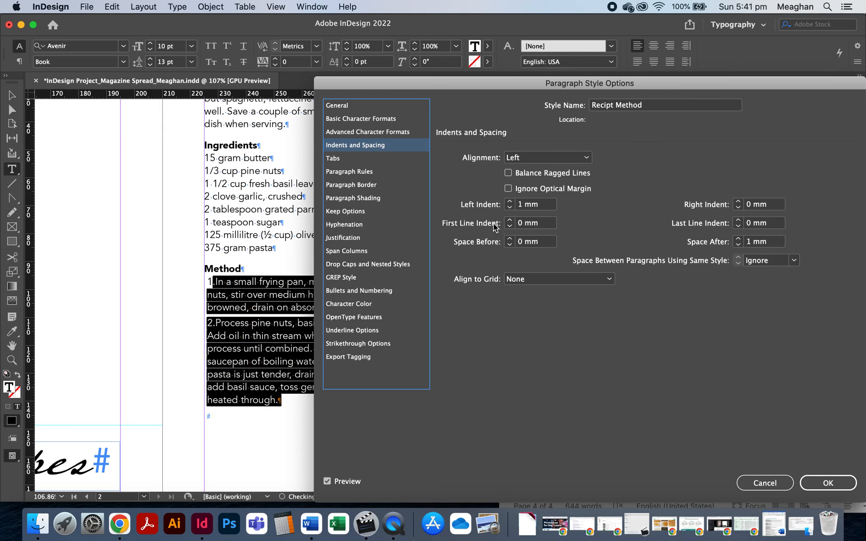
{"action": "left_click", "coordinate": [509, 202]}
{"action": "left_click", "coordinate": [510, 202]}
{"action": "left_click", "coordinate": [509, 201]}
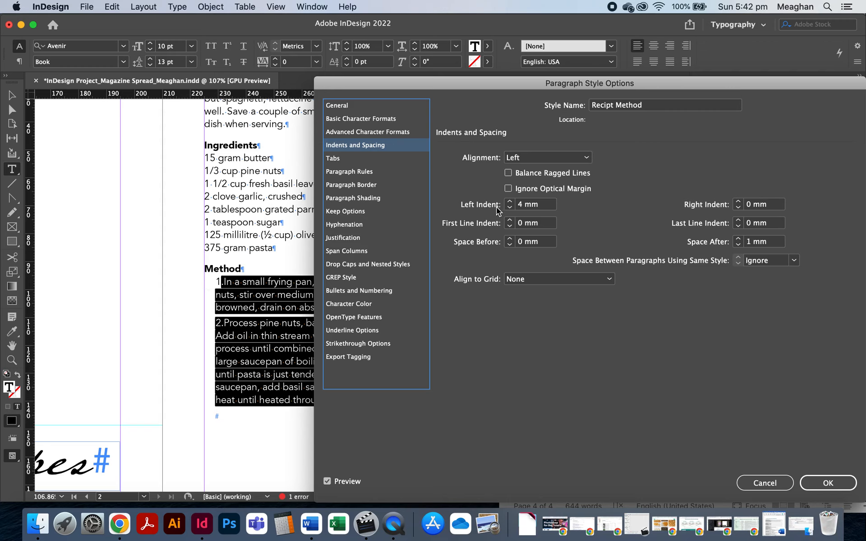
{"action": "left_click", "coordinate": [509, 230]}
{"action": "left_click", "coordinate": [510, 225]}
{"action": "left_click", "coordinate": [510, 225]}
{"action": "left_click", "coordinate": [510, 226]}
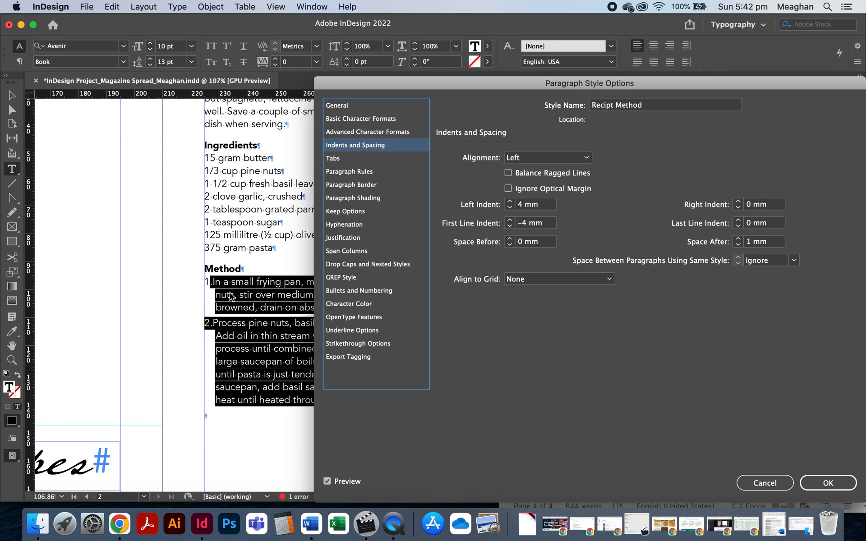
Step: Try to reduce the method style's left indent to 3 mm while keeping the -4 mm first line indent
{"action": "left_click", "coordinate": [509, 208]}
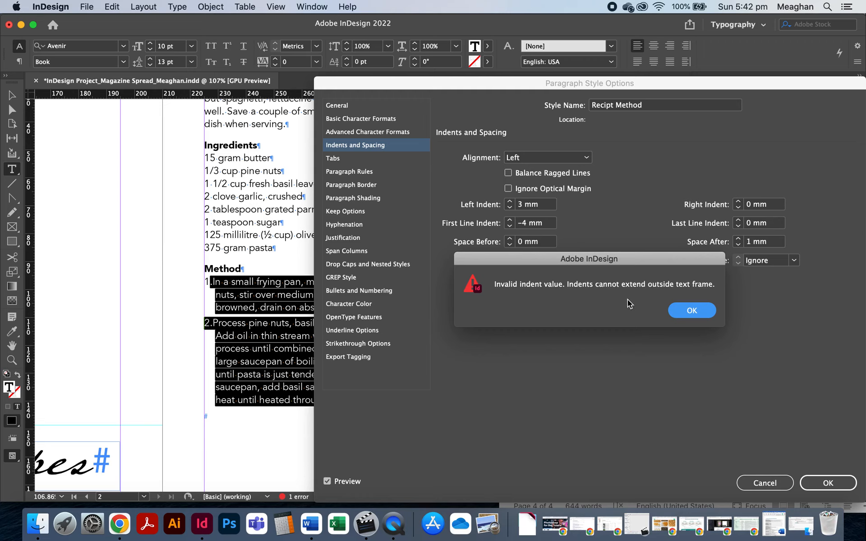
{"action": "left_click", "coordinate": [690, 310]}
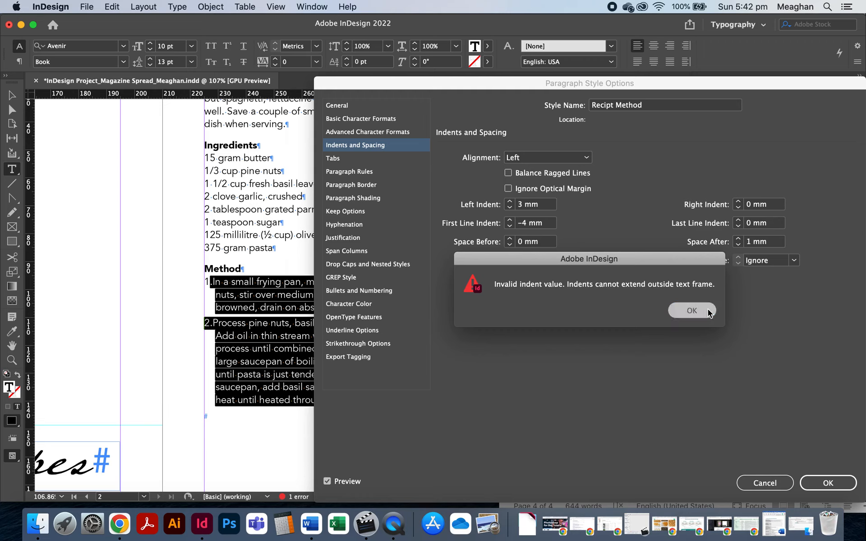
Step: Set the method style's first line indent to -3 mm and its left indent to 3 mm
{"action": "left_click", "coordinate": [509, 220]}
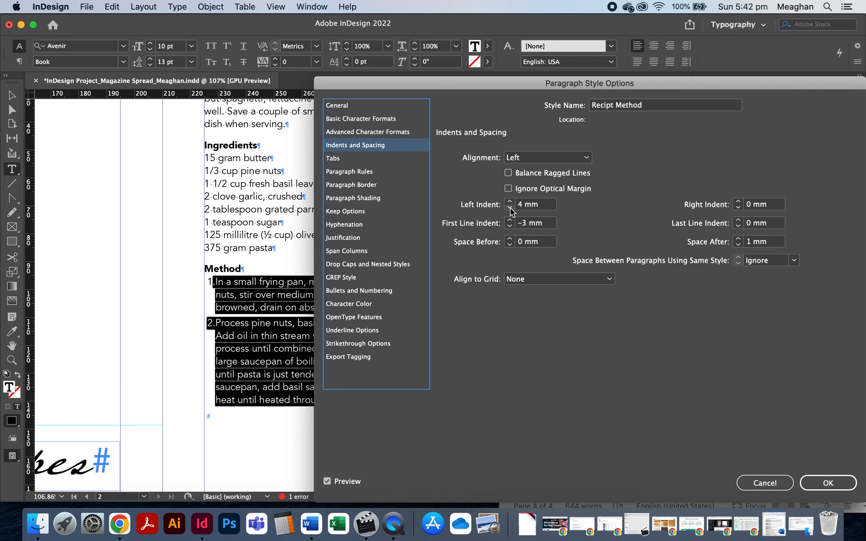
{"action": "left_click", "coordinate": [510, 208]}
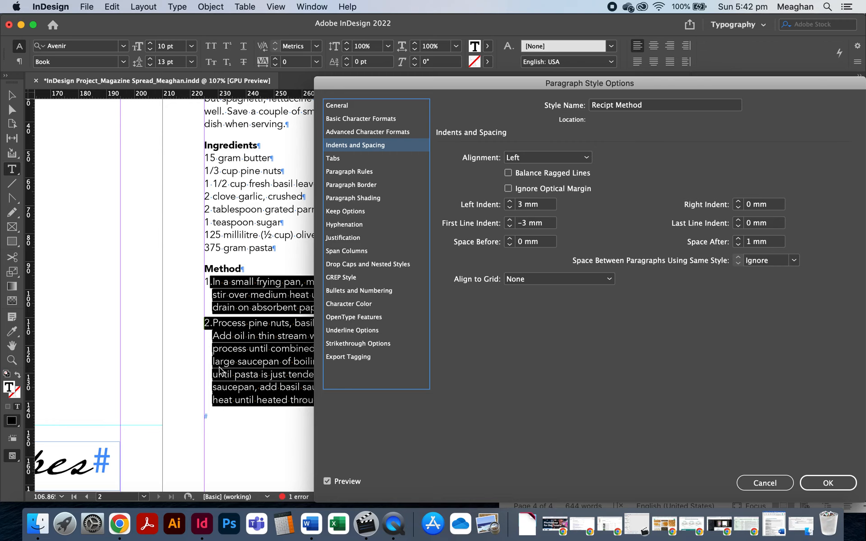
Step: Try a hanging indent with a 3.5 mm left indent and a -3.5 mm first line indent for the method style
{"action": "left_click", "coordinate": [523, 205]}
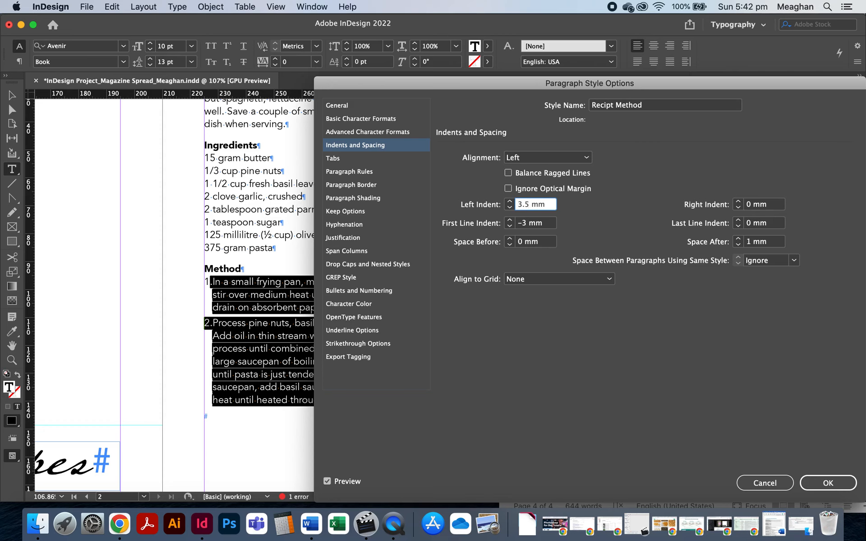
{"action": "key", "text": "Tab"}
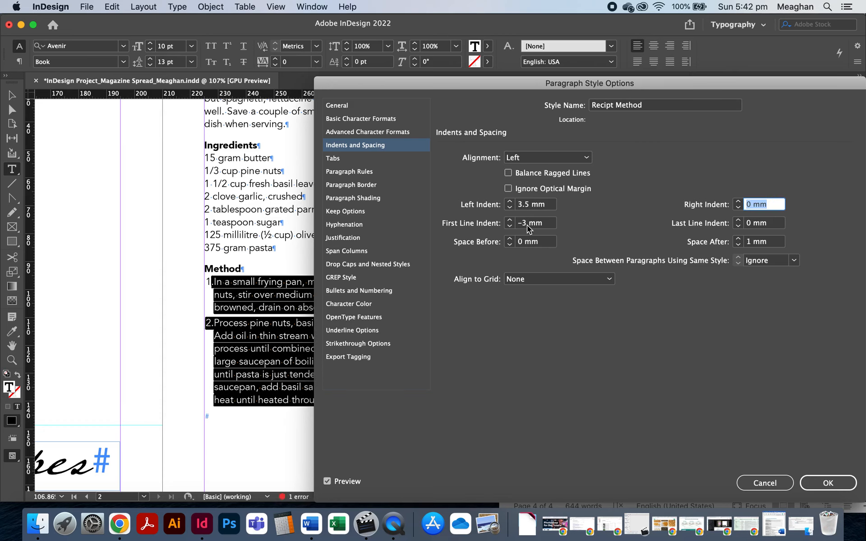
{"action": "left_click", "coordinate": [527, 226]}
{"action": "type", "text": ".5"}
{"action": "key", "text": "Tab"}
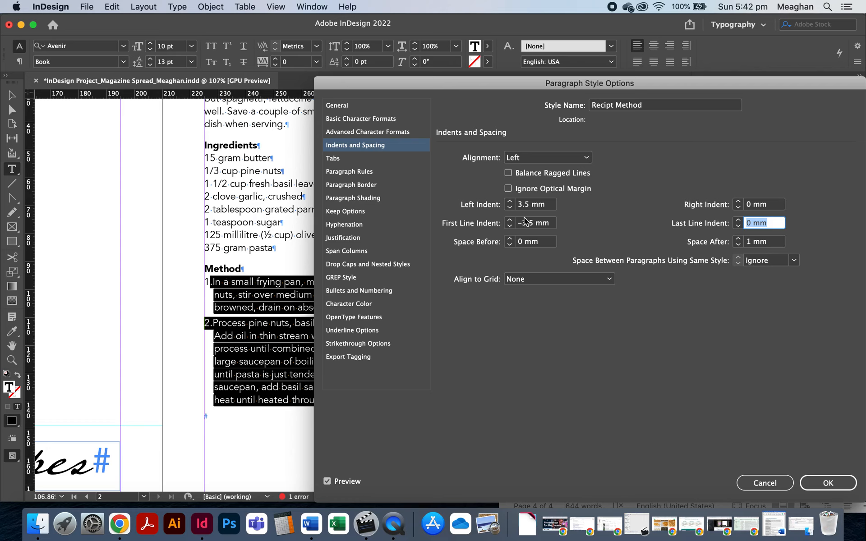
Step: Return the method style to a 3 mm left indent and -3 mm first line indent, and accept the style options
{"action": "left_click", "coordinate": [509, 220]}
{"action": "left_click", "coordinate": [510, 201]}
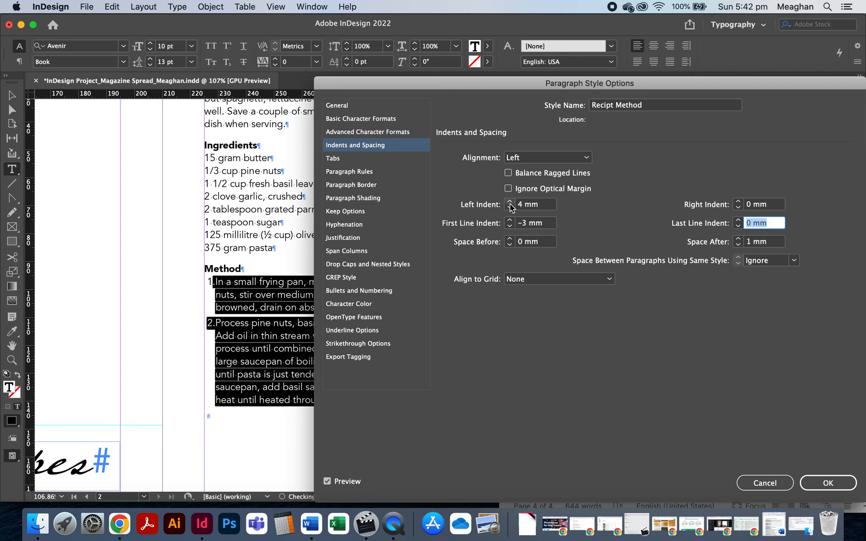
{"action": "left_click", "coordinate": [509, 208]}
{"action": "left_click", "coordinate": [510, 209]}
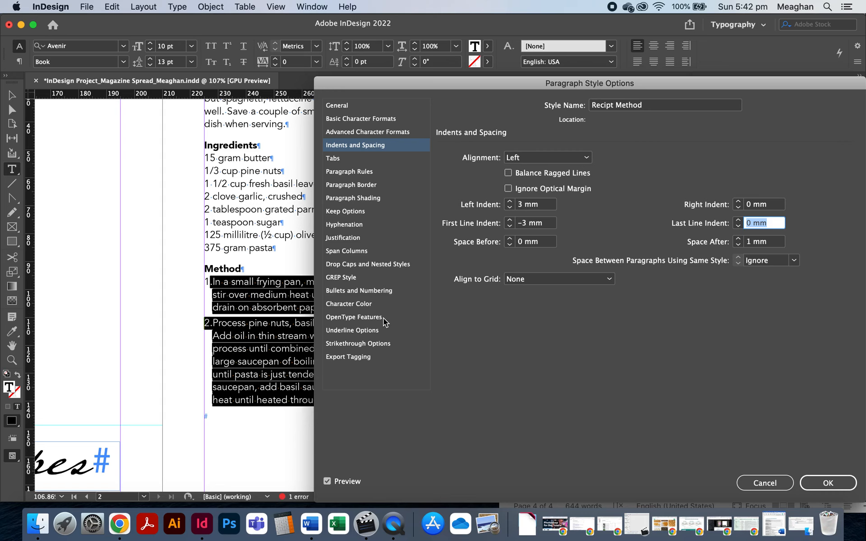
{"action": "left_click", "coordinate": [844, 487]}
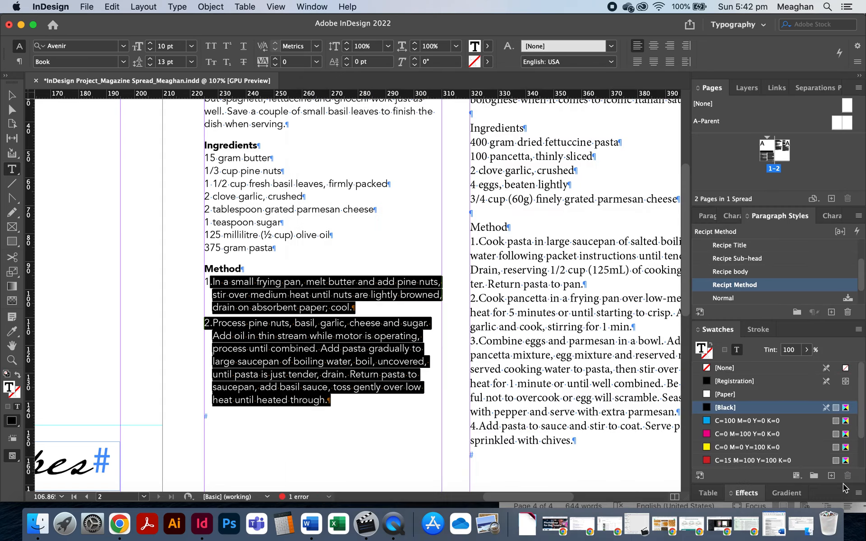
{"action": "left_click", "coordinate": [260, 347]}
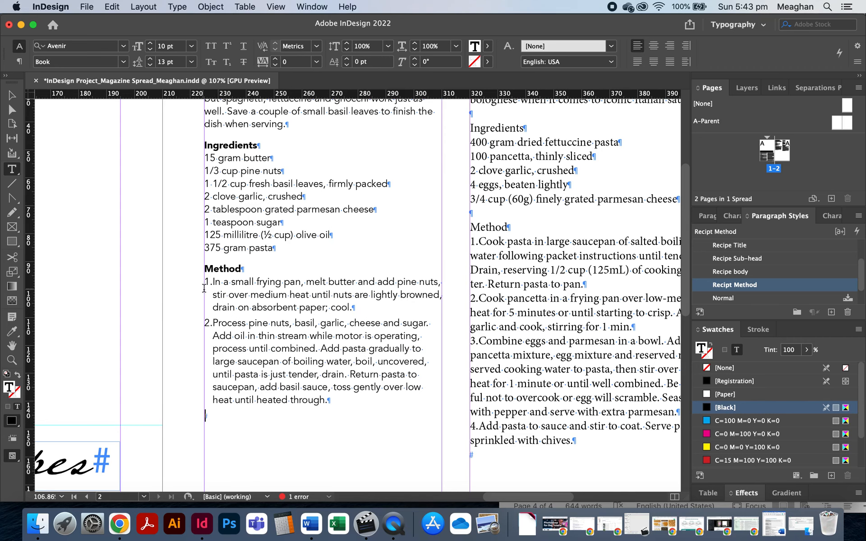
Step: Apply the Recipe Title style to the "Fettuccine carbonara" heading and Recipe body to the introductory paragraph below it
{"action": "scroll", "coordinate": [324, 305], "scroll_direction": "up", "scroll_amount": 5}
{"action": "scroll", "coordinate": [323, 305], "scroll_direction": "right", "scroll_amount": 4}
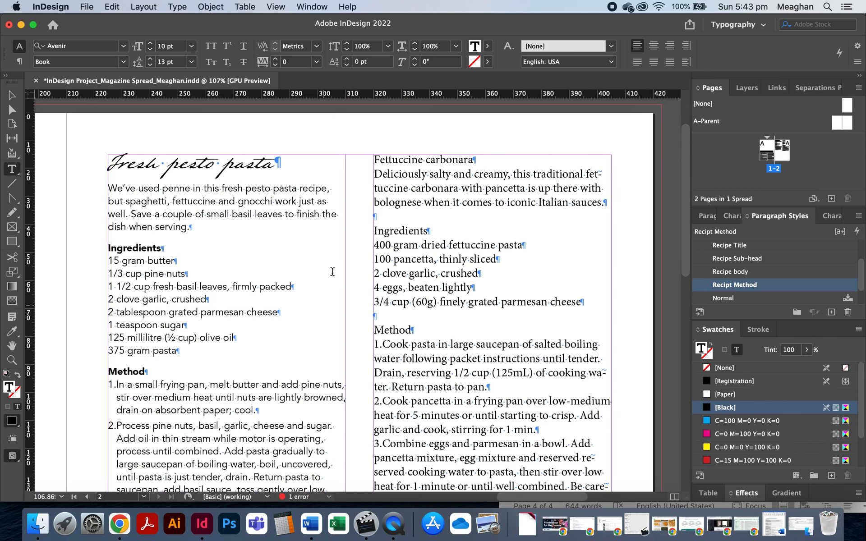
{"action": "left_click", "coordinate": [423, 160]}
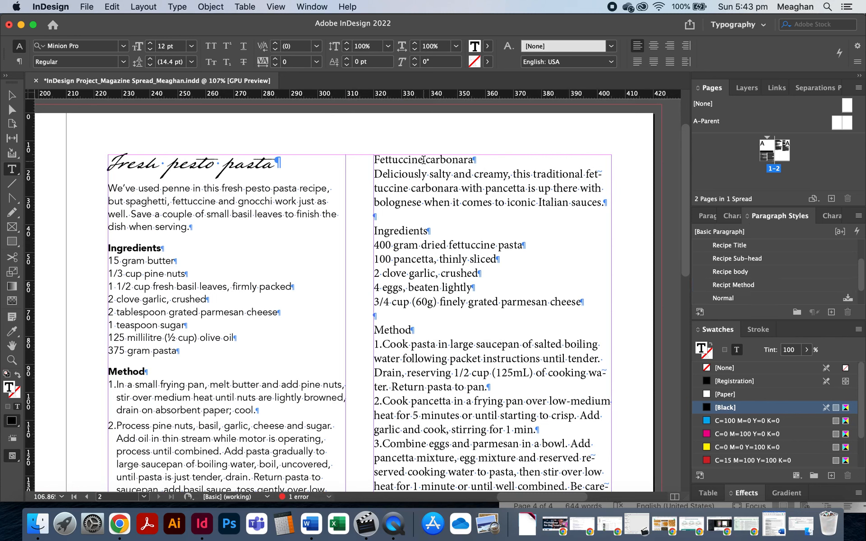
{"action": "left_click", "coordinate": [459, 160]}
{"action": "left_click", "coordinate": [701, 246]}
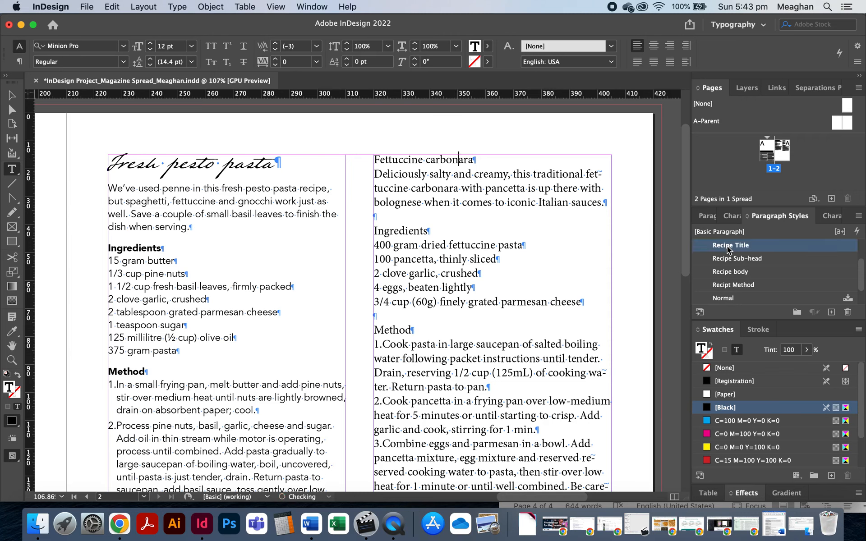
{"action": "left_click", "coordinate": [550, 191]}
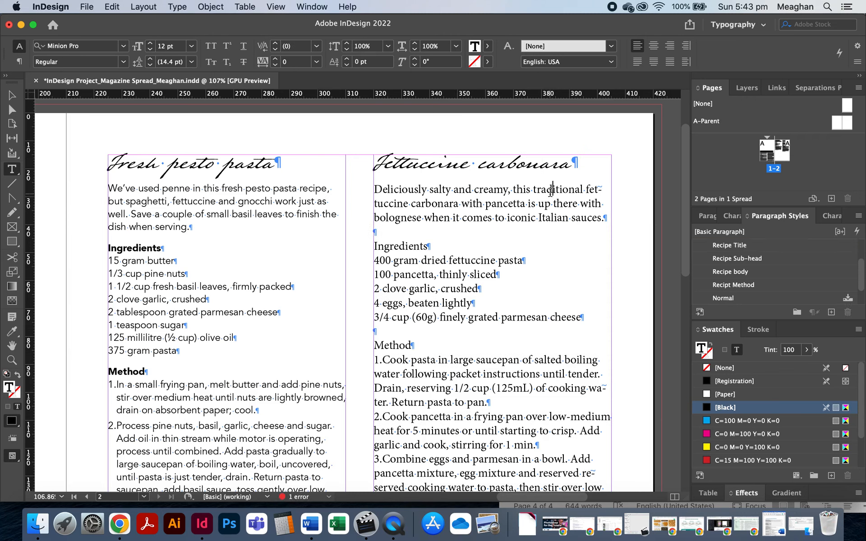
{"action": "left_click", "coordinate": [717, 272]}
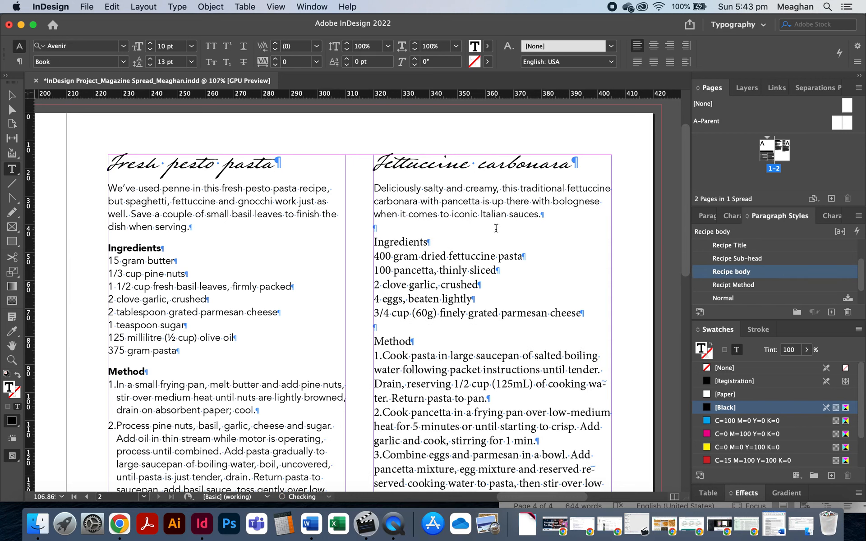
Step: Apply the Recipe Sub-head style to the carbonara recipe's "Ingredients" line and delete the empty paragraph above it
{"action": "left_click", "coordinate": [390, 242]}
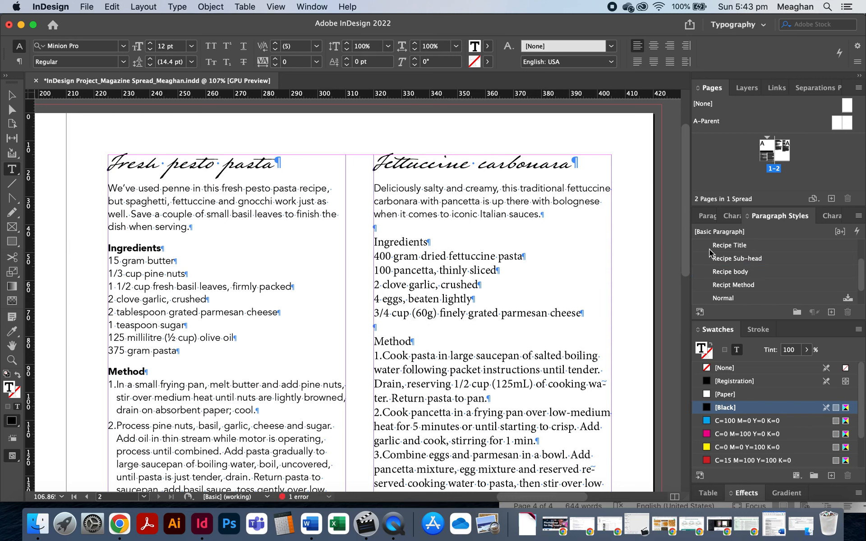
{"action": "left_click", "coordinate": [752, 259]}
{"action": "left_click", "coordinate": [388, 224]}
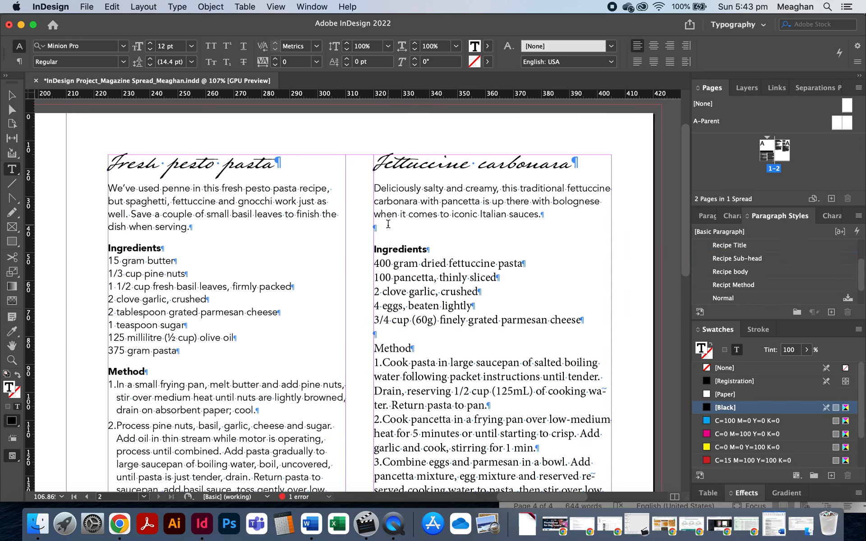
{"action": "key", "text": "BackSpace"}
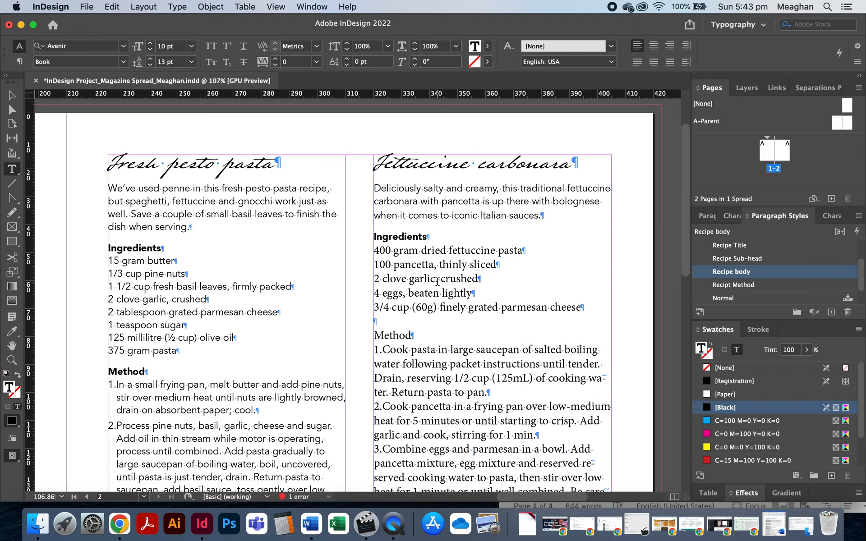
Step: Apply the Recipe body style to all ingredient lines of the carbonara recipe
{"action": "scroll", "coordinate": [437, 281], "scroll_direction": "down", "scroll_amount": 1}
{"action": "left_click_drag", "start_coordinate": [416, 248], "coordinate": [416, 306]}
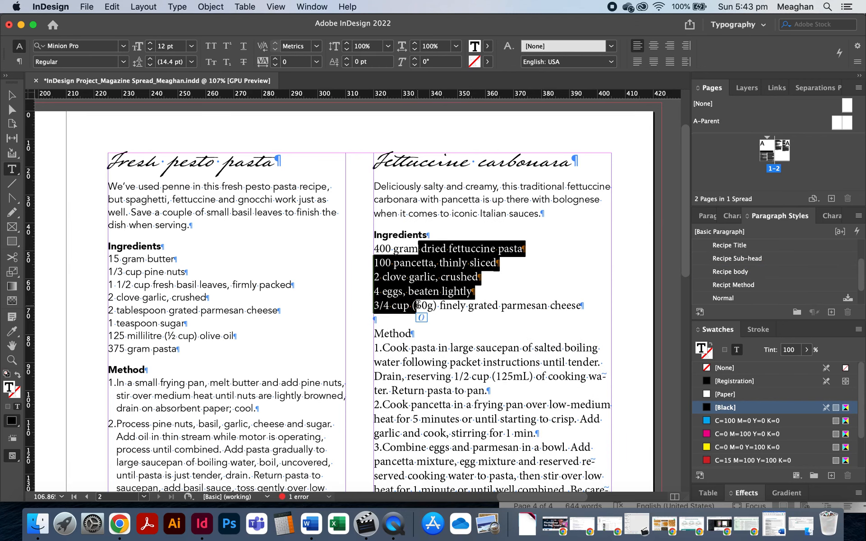
{"action": "left_click", "coordinate": [504, 279]}
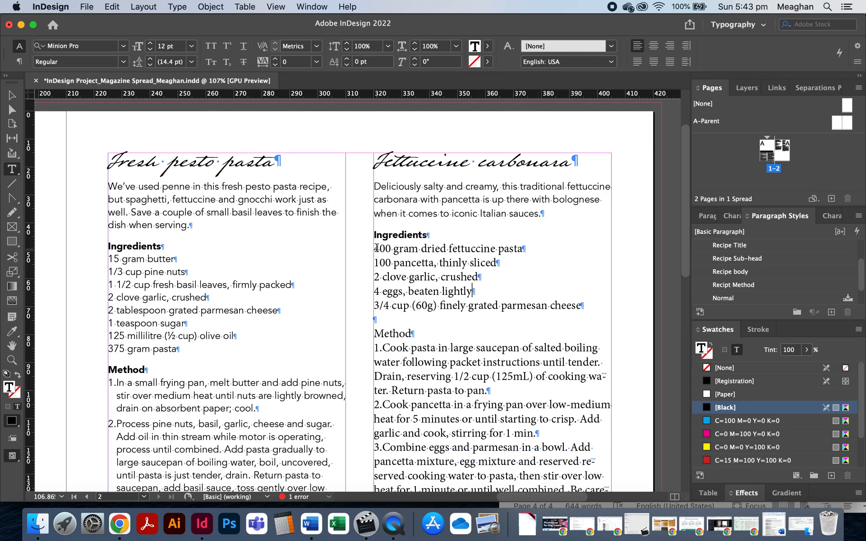
{"action": "left_click_drag", "start_coordinate": [377, 247], "coordinate": [397, 306]}
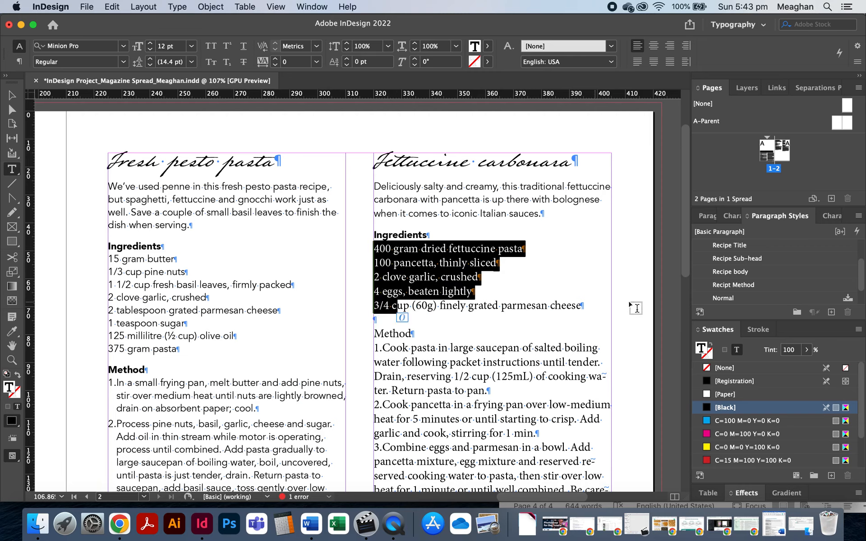
{"action": "left_click", "coordinate": [740, 272]}
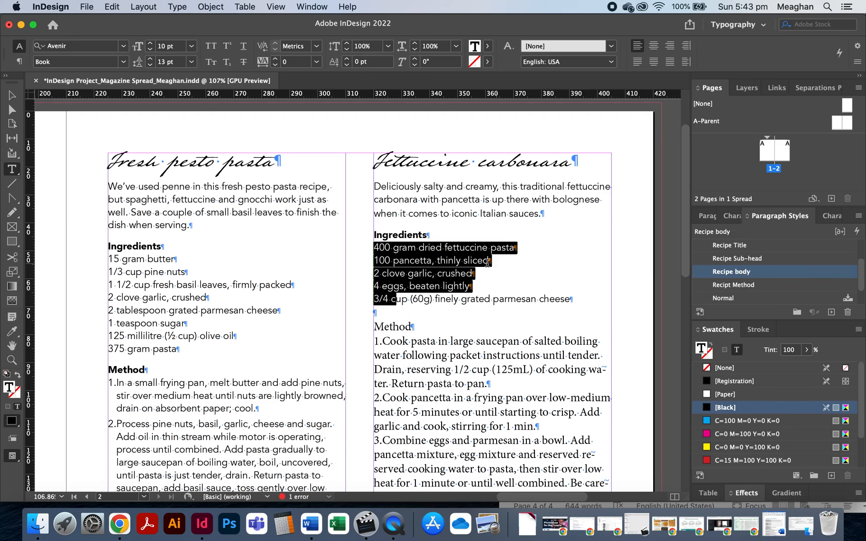
{"action": "left_click", "coordinate": [441, 273]}
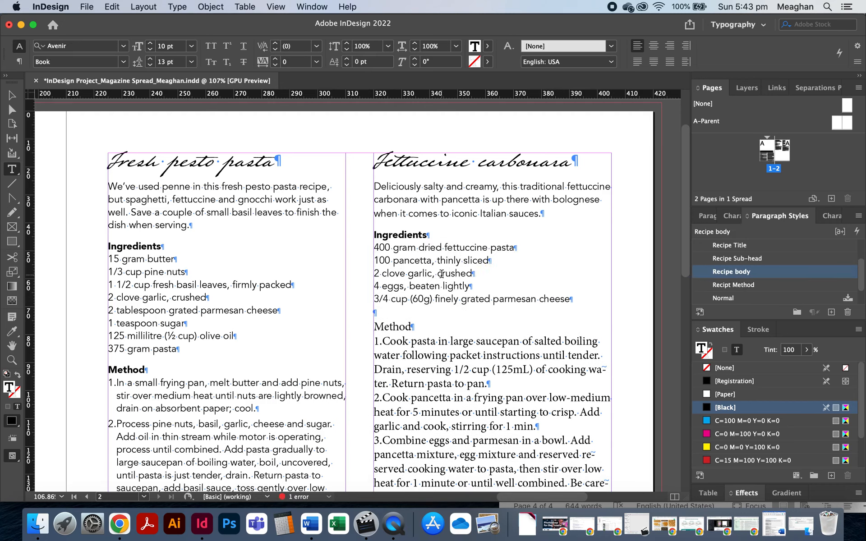
Step: Delete the empty paragraph above the carbonara recipe's "Method" line and apply the Recipe Sub-head style to that line
{"action": "left_click", "coordinate": [382, 313]}
{"action": "key", "text": "BackSpace"}
{"action": "key", "text": "Down"}
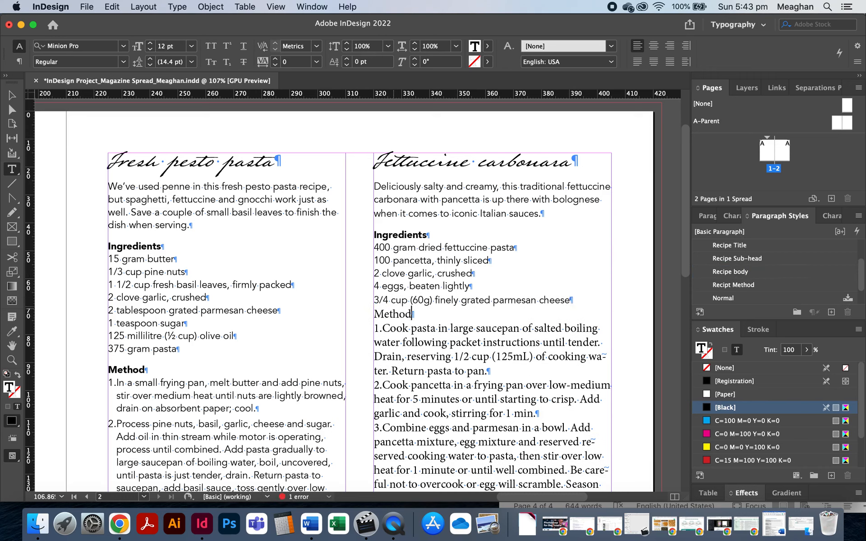
{"action": "left_click", "coordinate": [738, 258]}
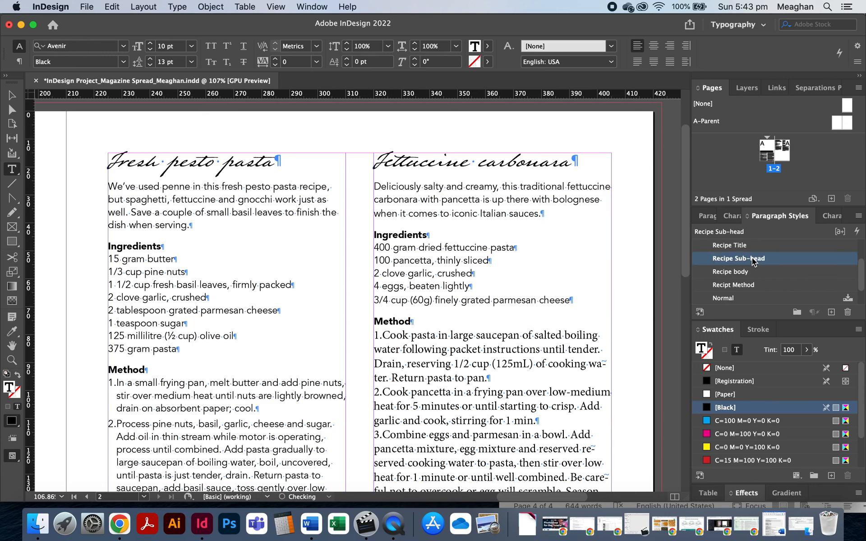
Step: Apply the Recipt Method style to the four numbered method steps of the carbonara recipe
{"action": "scroll", "coordinate": [580, 307], "scroll_direction": "down", "scroll_amount": 2}
{"action": "scroll", "coordinate": [580, 308], "scroll_direction": "down", "scroll_amount": 5}
{"action": "left_click_drag", "start_coordinate": [416, 191], "coordinate": [447, 376]}
{"action": "left_click", "coordinate": [733, 285]}
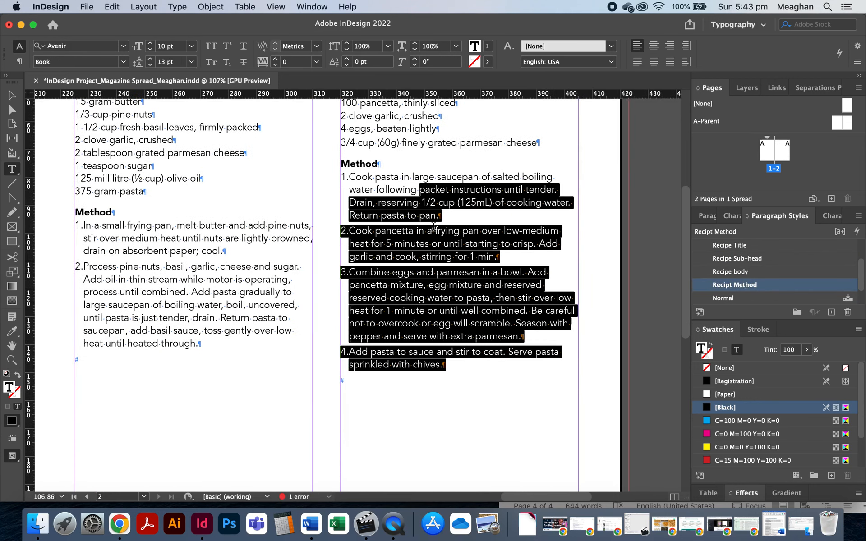
{"action": "left_click", "coordinate": [12, 95]}
{"action": "left_click", "coordinate": [324, 333]}
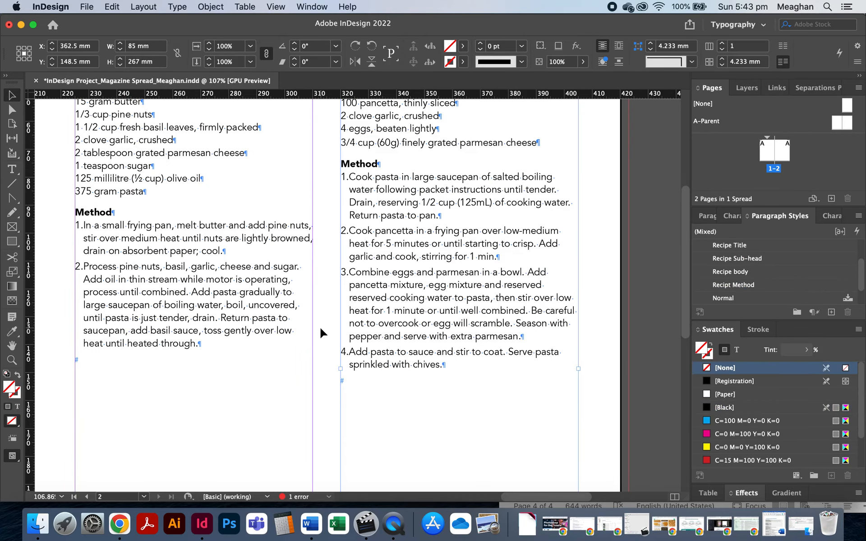
{"action": "scroll", "coordinate": [361, 348], "scroll_direction": "down", "scroll_amount": 4}
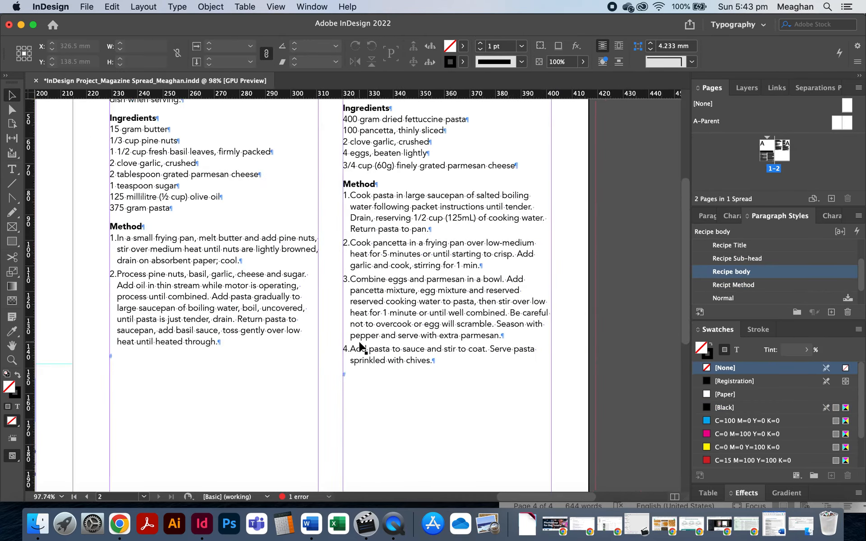
{"action": "scroll", "coordinate": [361, 347], "scroll_direction": "down", "scroll_amount": 1}
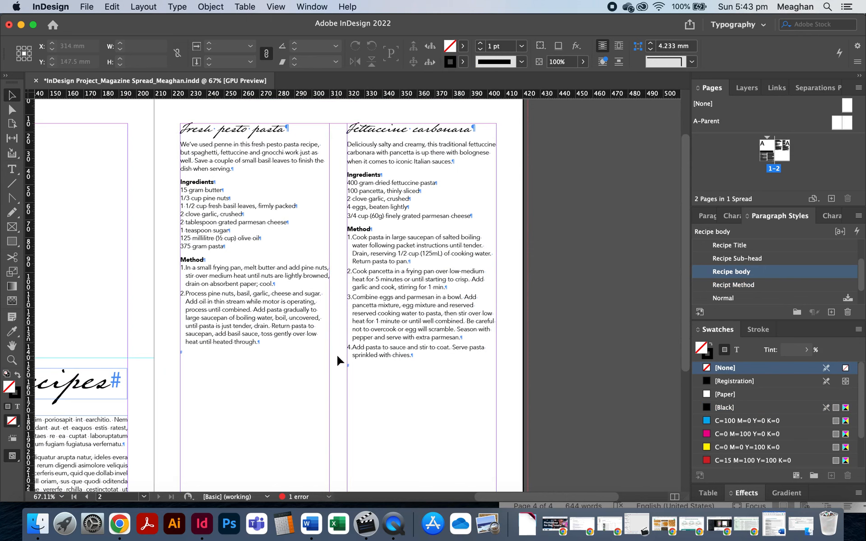
{"action": "double_click", "coordinate": [401, 271]}
{"action": "left_click_drag", "start_coordinate": [389, 262], "coordinate": [390, 343]}
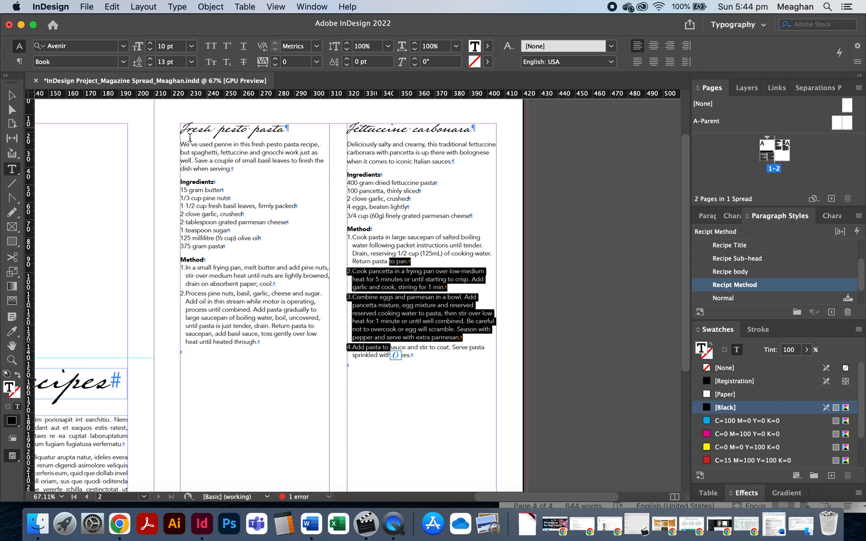
Step: With nothing selected, rename the "Recipt Method" paragraph style as "Recipe Method"
{"action": "left_click", "coordinate": [11, 95]}
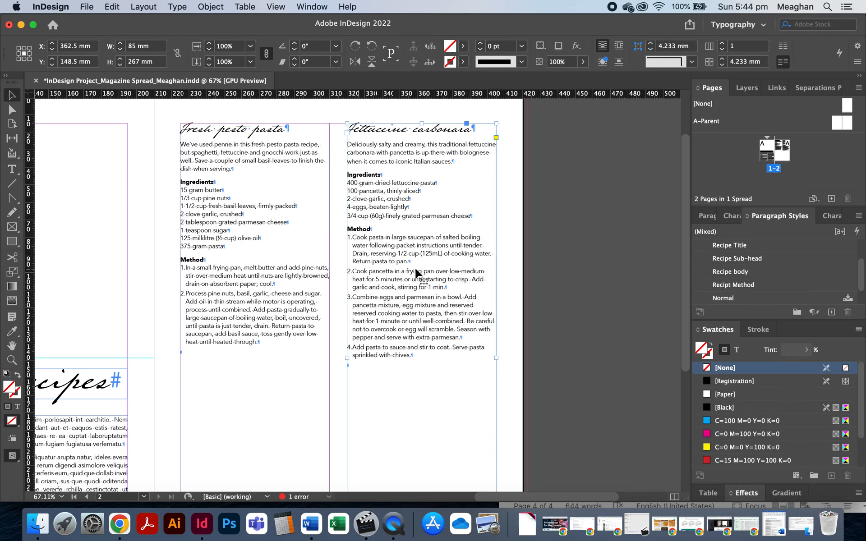
{"action": "left_click", "coordinate": [623, 265]}
{"action": "double_click", "coordinate": [731, 285]}
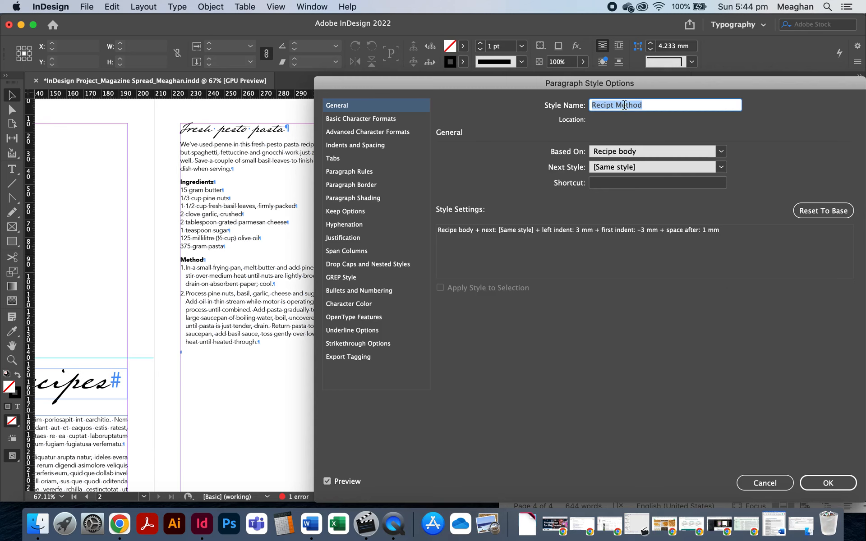
{"action": "key", "text": "BackSpace"}
{"action": "type", "text": "e"}
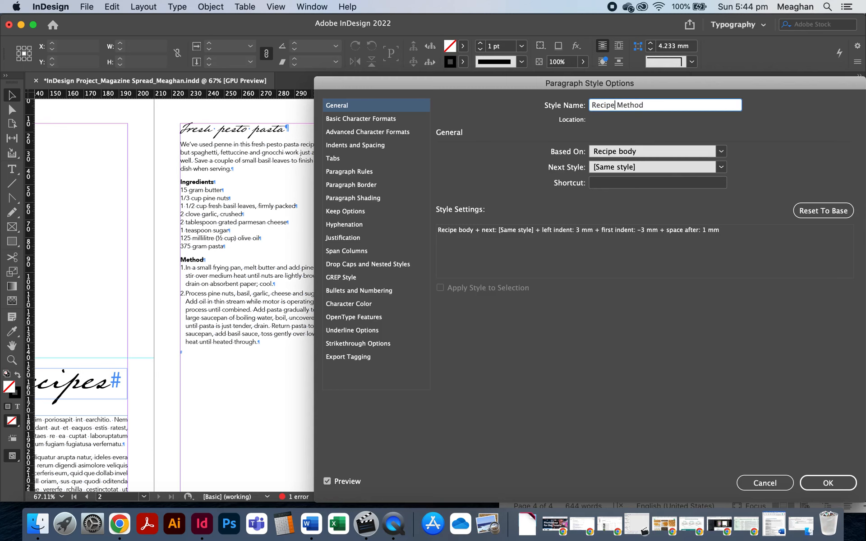
{"action": "key", "text": "Return"}
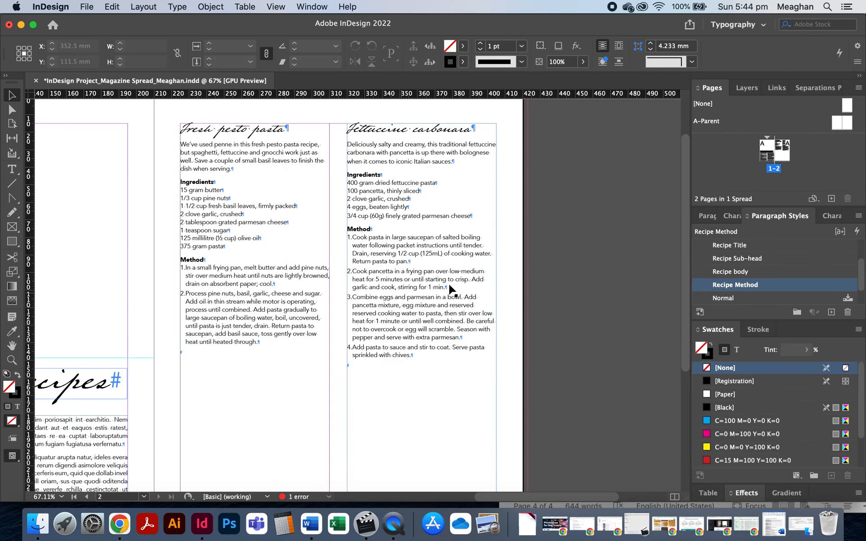
{"action": "scroll", "coordinate": [319, 352], "scroll_direction": "left", "scroll_amount": 8}
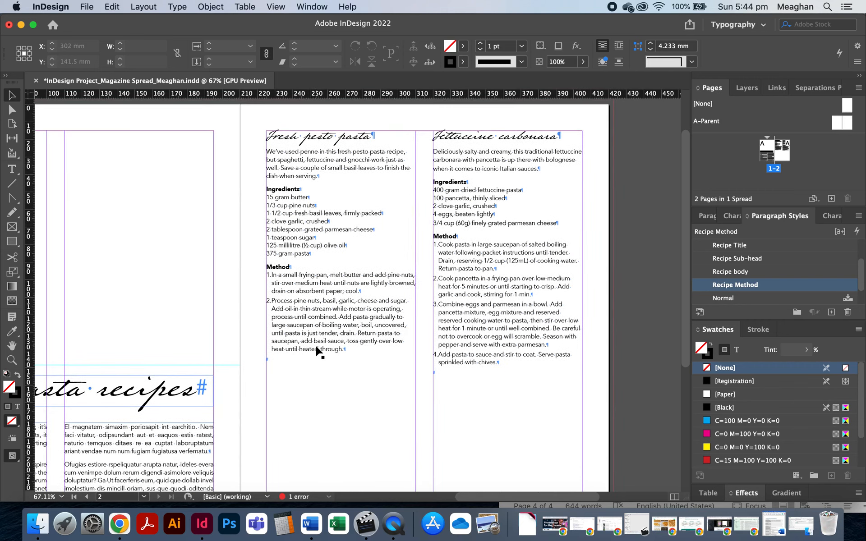
{"action": "scroll", "coordinate": [320, 352], "scroll_direction": "down", "scroll_amount": 5}
{"action": "scroll", "coordinate": [320, 352], "scroll_direction": "up", "scroll_amount": 5}
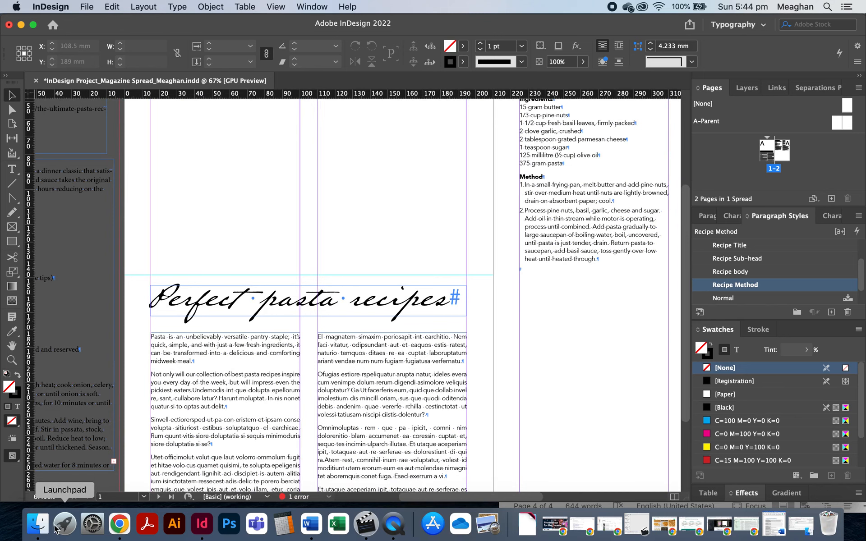
Step: Switch to Finder, open the Pasta Images folder and expand its Dried Pasta, Other Pasta Pics and Womens Weekly subfolders
{"action": "left_click", "coordinate": [38, 523]}
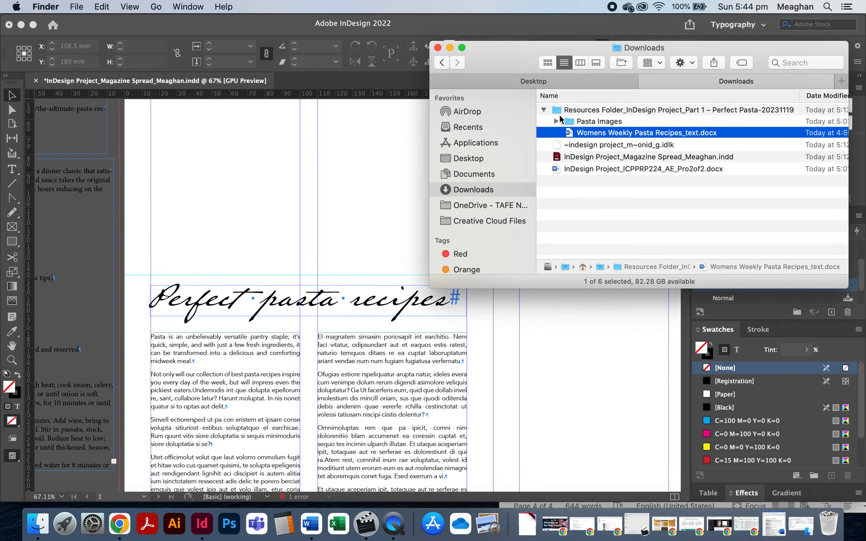
{"action": "double_click", "coordinate": [588, 125]}
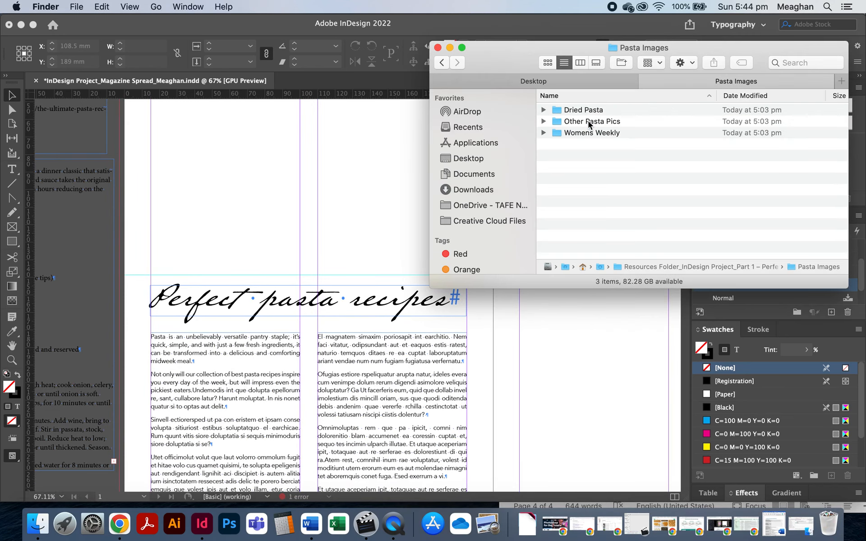
{"action": "left_click", "coordinate": [544, 111]}
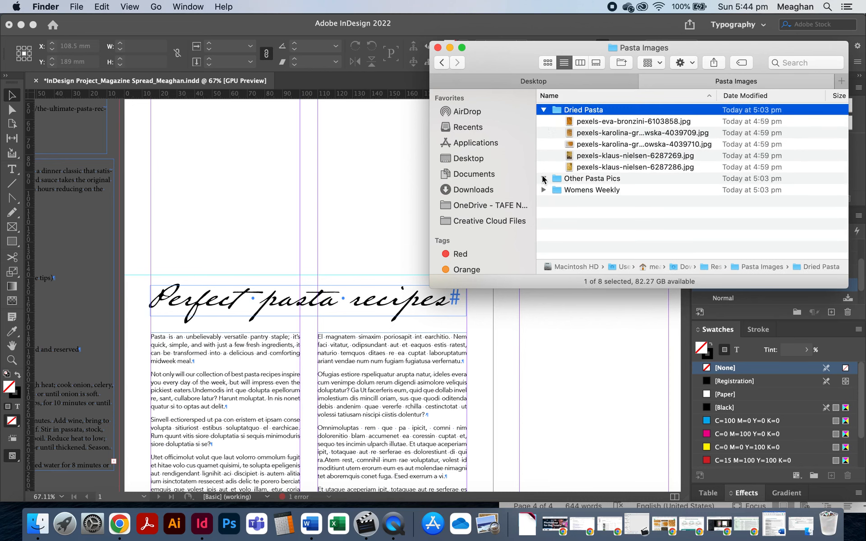
{"action": "left_click", "coordinate": [544, 179]}
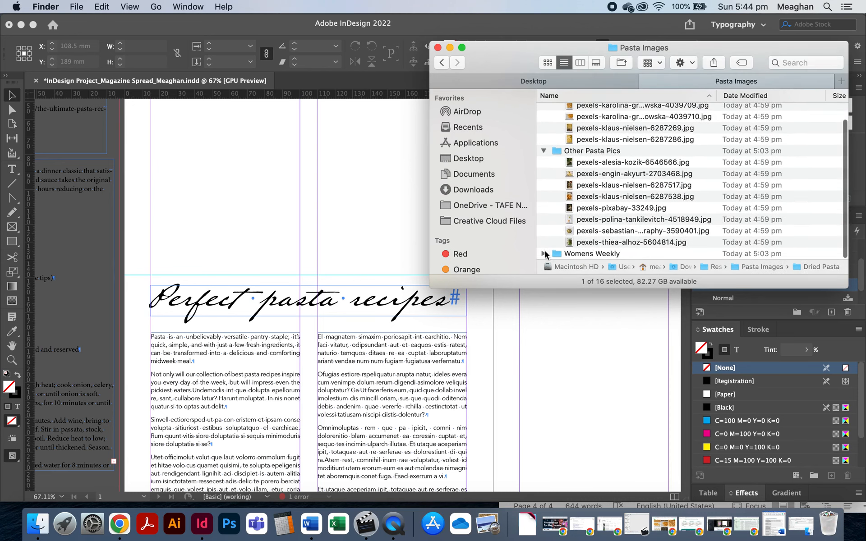
{"action": "left_click", "coordinate": [544, 254]}
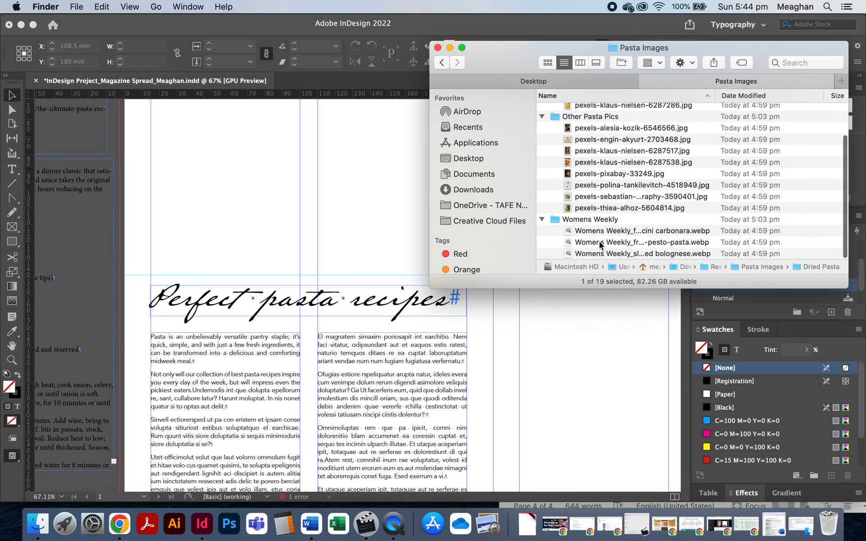
Step: Preview the file "Womens Weekly_fettucini carbonara.webp" and try to place it on the InDesign spread
{"action": "left_click", "coordinate": [612, 230]}
{"action": "key", "text": "space"}
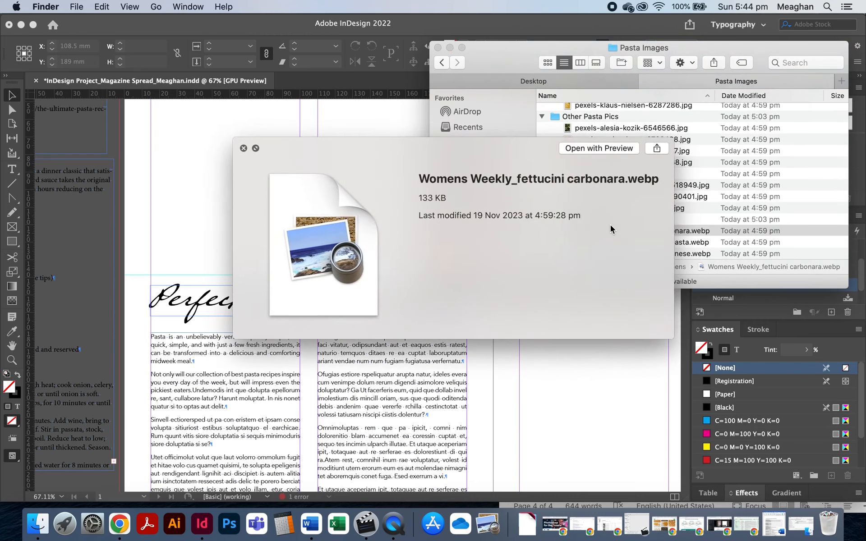
{"action": "key", "text": "space"}
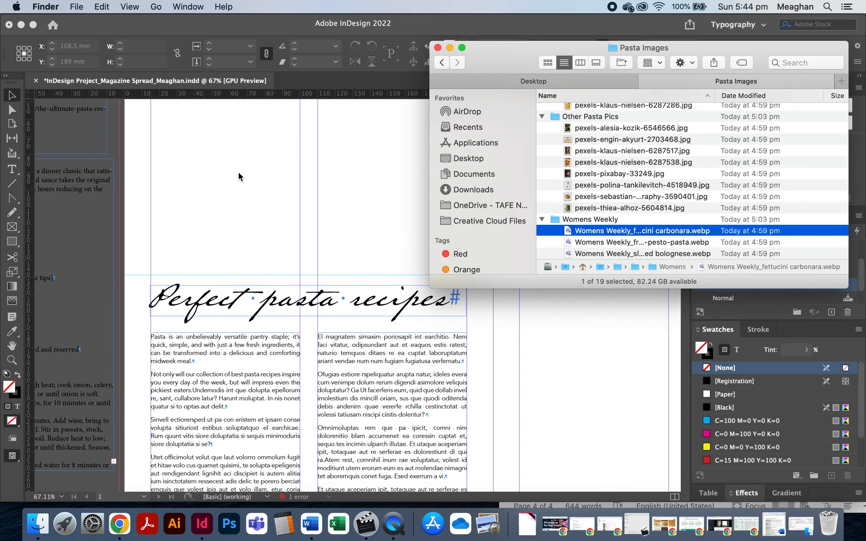
{"action": "left_click", "coordinate": [700, 232]}
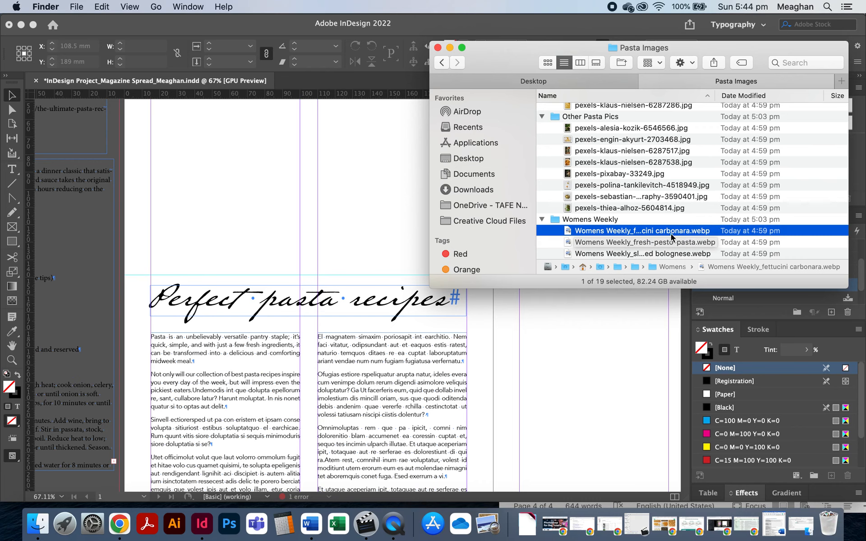
{"action": "left_click_drag", "start_coordinate": [637, 234], "coordinate": [571, 332]}
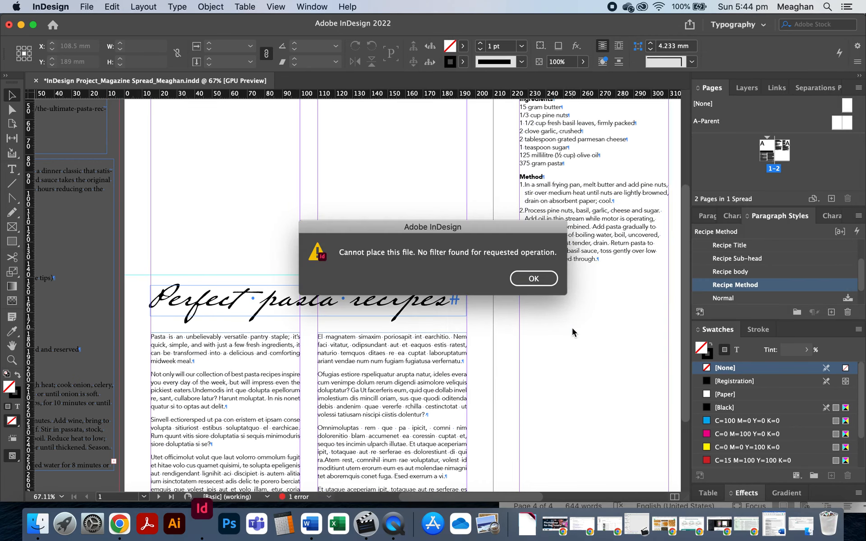
{"action": "left_click", "coordinate": [533, 287]}
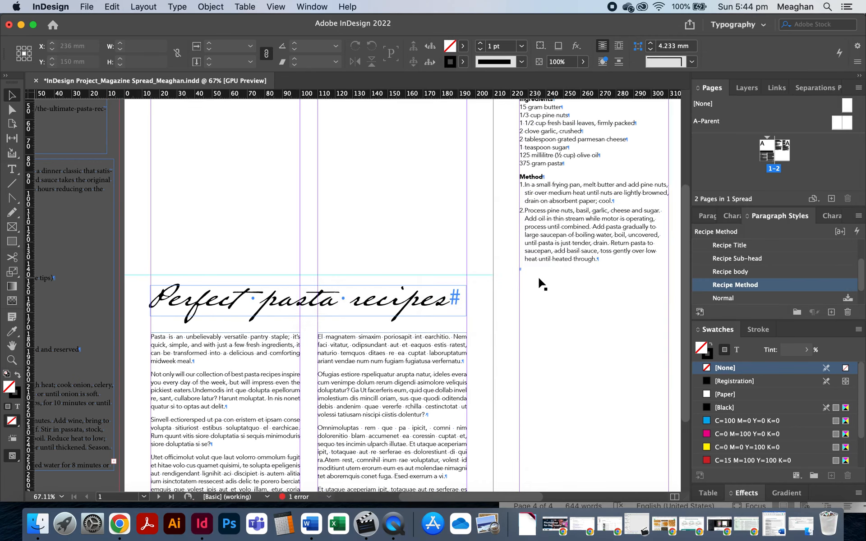
Step: Examine the recipe columns and the empty picture area of the spread against the Womens Weekly pesto and bolognese image files
{"action": "key", "text": "super+Tab"}
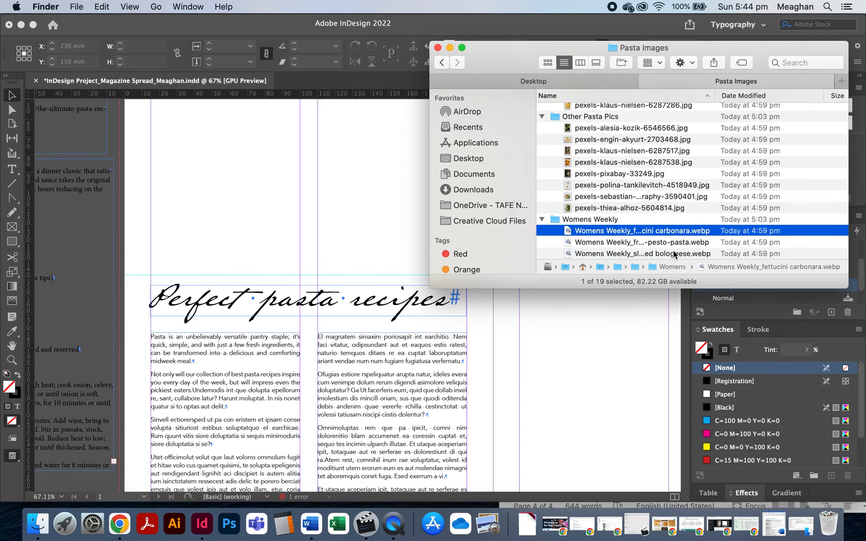
{"action": "left_click", "coordinate": [556, 346]}
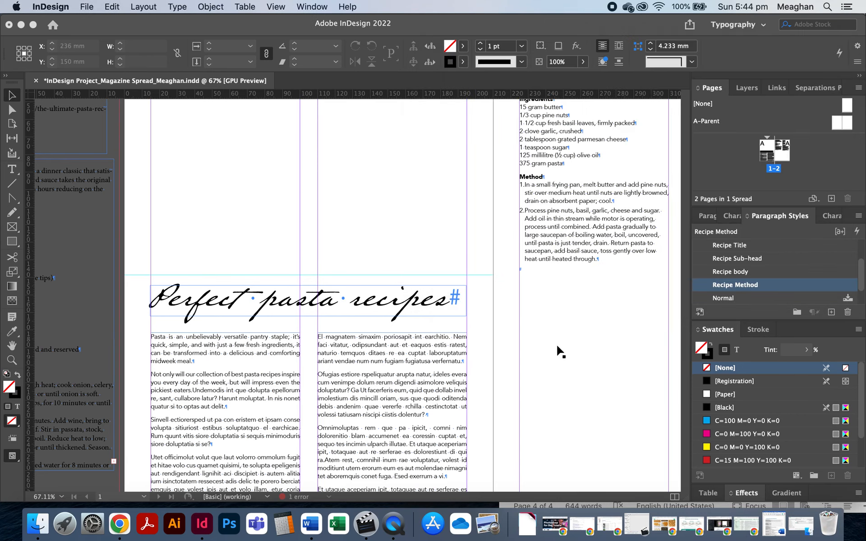
{"action": "scroll", "coordinate": [558, 348], "scroll_direction": "right", "scroll_amount": 5}
{"action": "scroll", "coordinate": [557, 348], "scroll_direction": "down", "scroll_amount": 2}
{"action": "scroll", "coordinate": [558, 351], "scroll_direction": "right", "scroll_amount": 5}
{"action": "scroll", "coordinate": [557, 351], "scroll_direction": "up", "scroll_amount": 4}
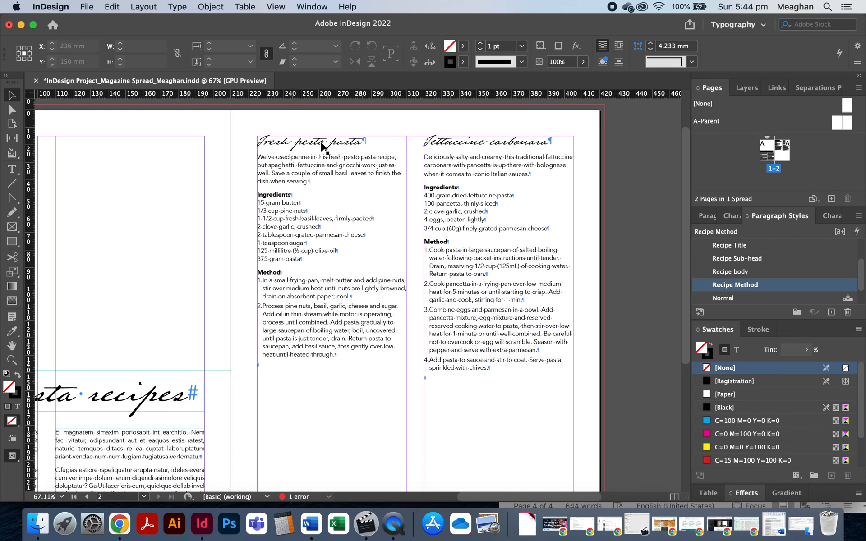
{"action": "key", "text": "super+Tab"}
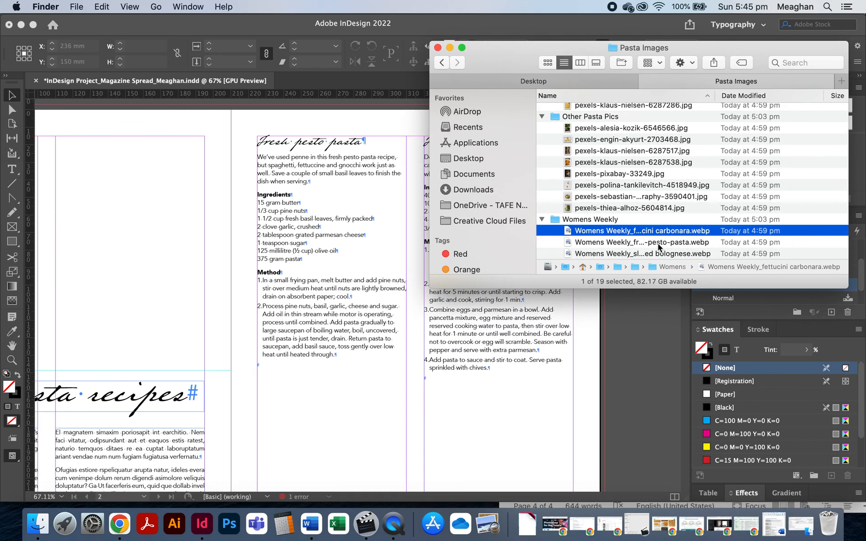
{"action": "left_click", "coordinate": [659, 242]}
{"action": "key", "text": "space"}
{"action": "key", "text": "space"}
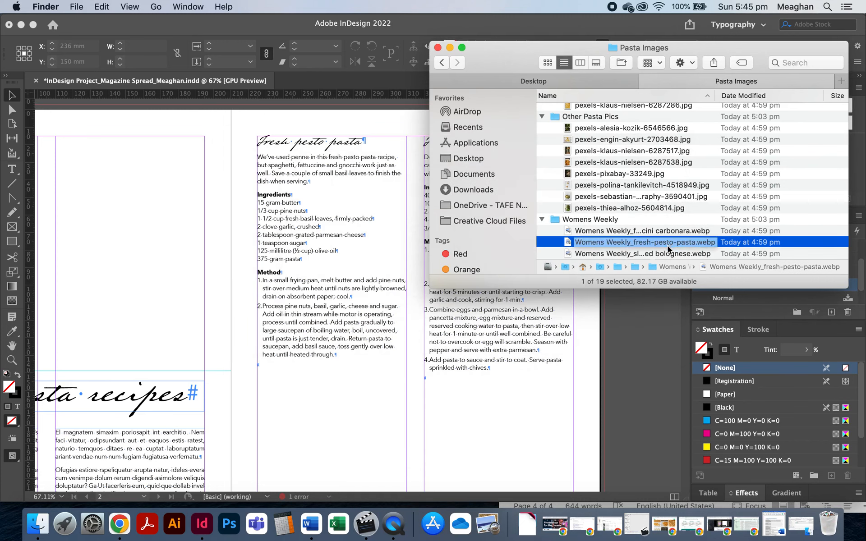
{"action": "left_click", "coordinate": [669, 254]}
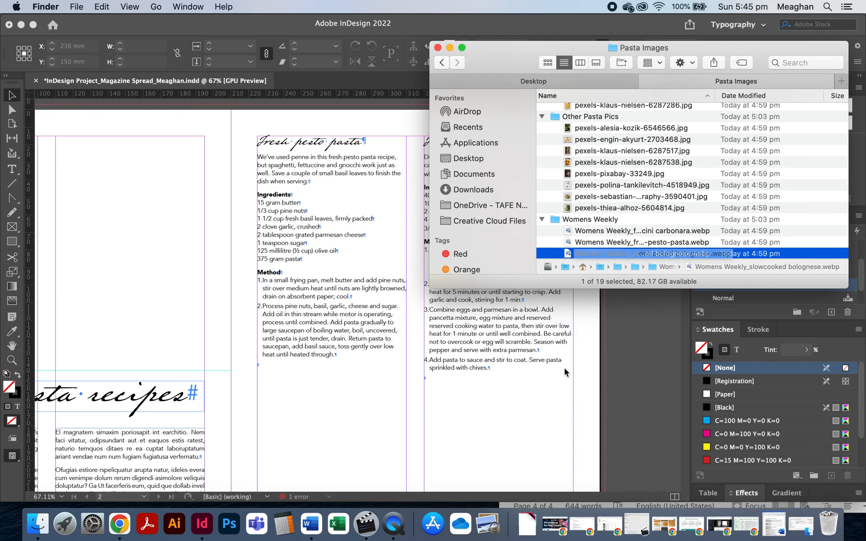
{"action": "left_click", "coordinate": [576, 404]}
{"action": "scroll", "coordinate": [263, 393], "scroll_direction": "left", "scroll_amount": 10}
{"action": "scroll", "coordinate": [263, 393], "scroll_direction": "down", "scroll_amount": 3}
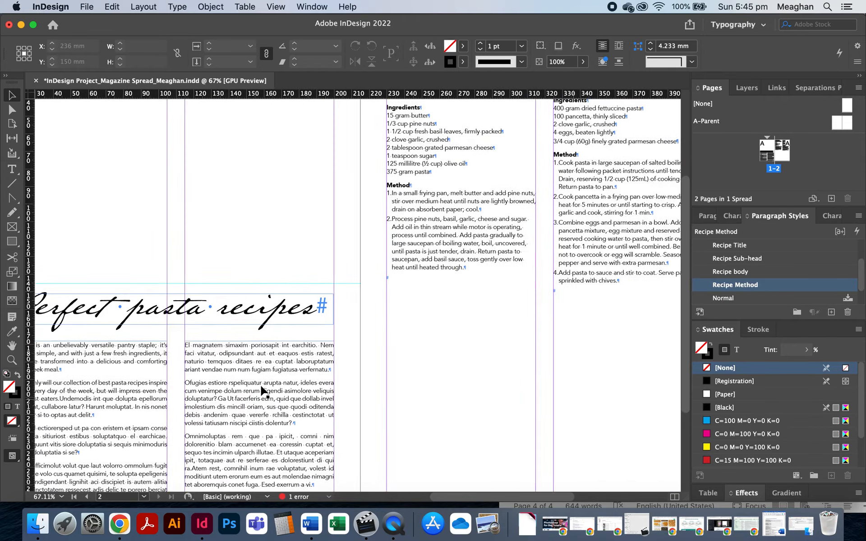
{"action": "scroll", "coordinate": [262, 387], "scroll_direction": "up", "scroll_amount": 4}
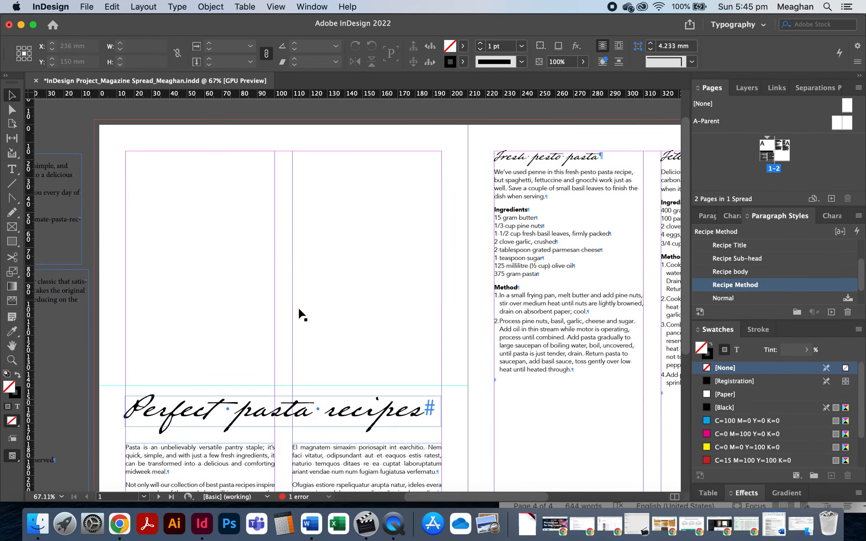
Step: Return from Finder to InDesign and show the entire two-page spread in the window
{"action": "key", "text": "super+Tab"}
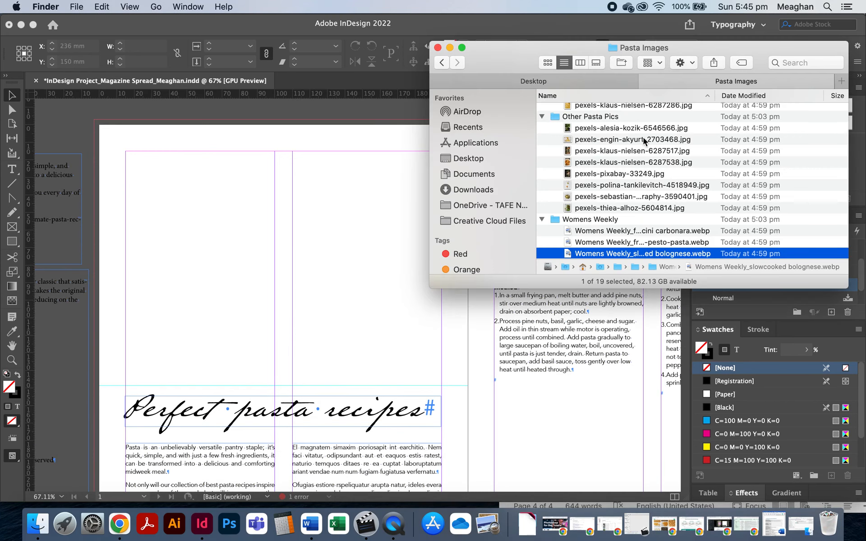
{"action": "left_click", "coordinate": [591, 209]}
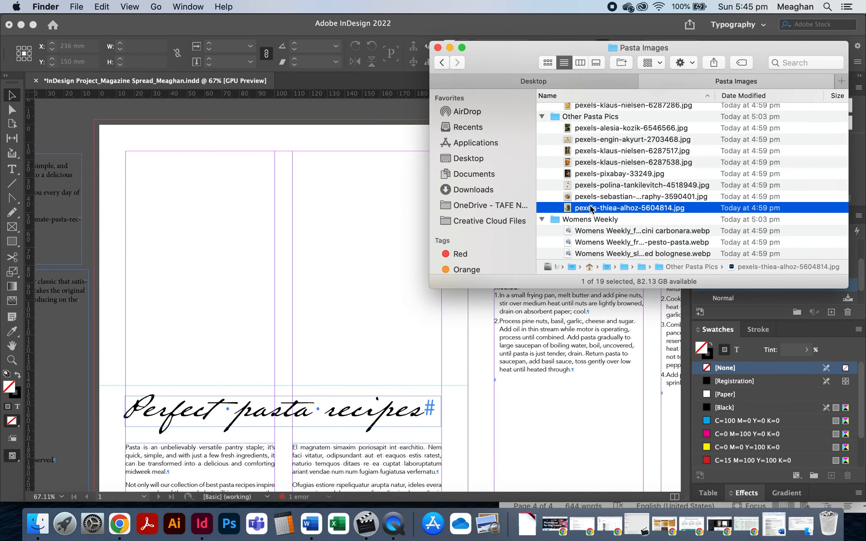
{"action": "left_click", "coordinate": [285, 225]}
{"action": "scroll", "coordinate": [445, 304], "scroll_direction": "right", "scroll_amount": 4}
{"action": "scroll", "coordinate": [446, 304], "scroll_direction": "down", "scroll_amount": 2}
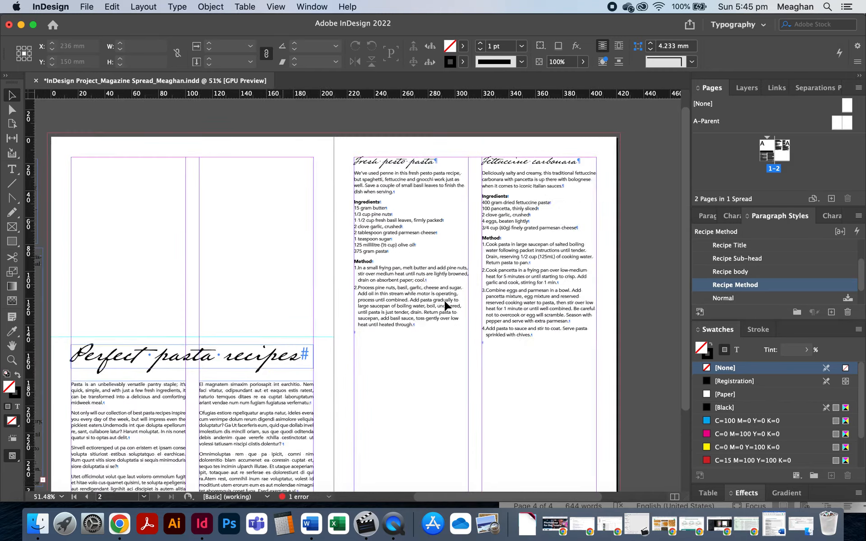
{"action": "key", "text": "super+alt+0"}
{"action": "scroll", "coordinate": [440, 282], "scroll_direction": "right", "scroll_amount": 2}
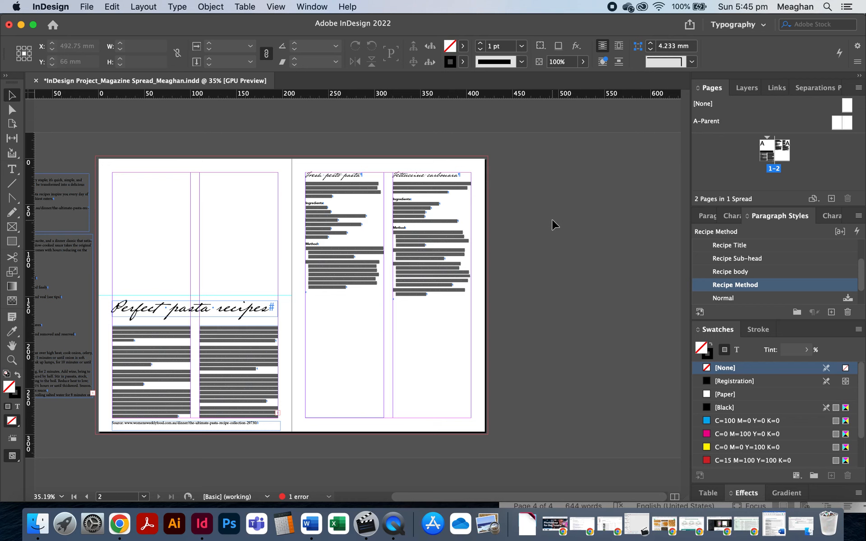
Step: In Finder, preview the Dried Pasta photos one after another, ending with pexels-klaus-nielsen-6287286.jpg
{"action": "key", "text": "super+Tab"}
{"action": "scroll", "coordinate": [605, 130], "scroll_direction": "up", "scroll_amount": 5}
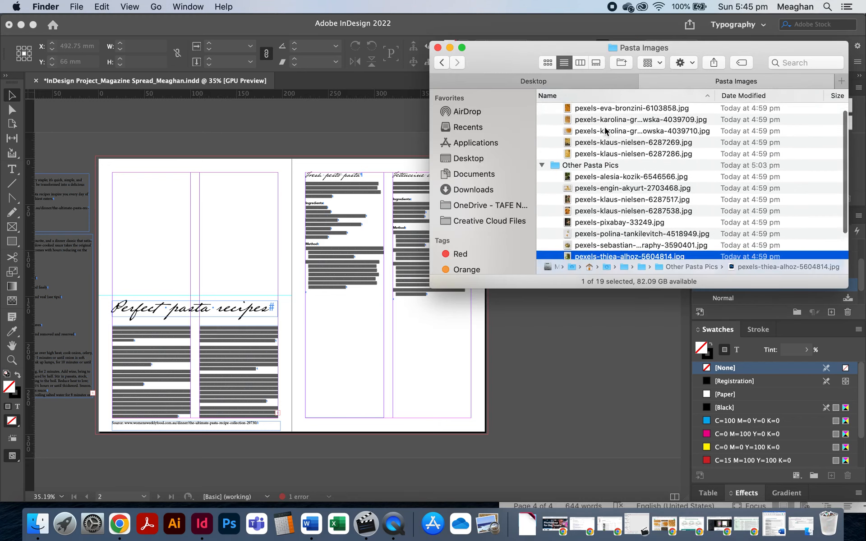
{"action": "left_click", "coordinate": [598, 121]}
{"action": "key", "text": "space"}
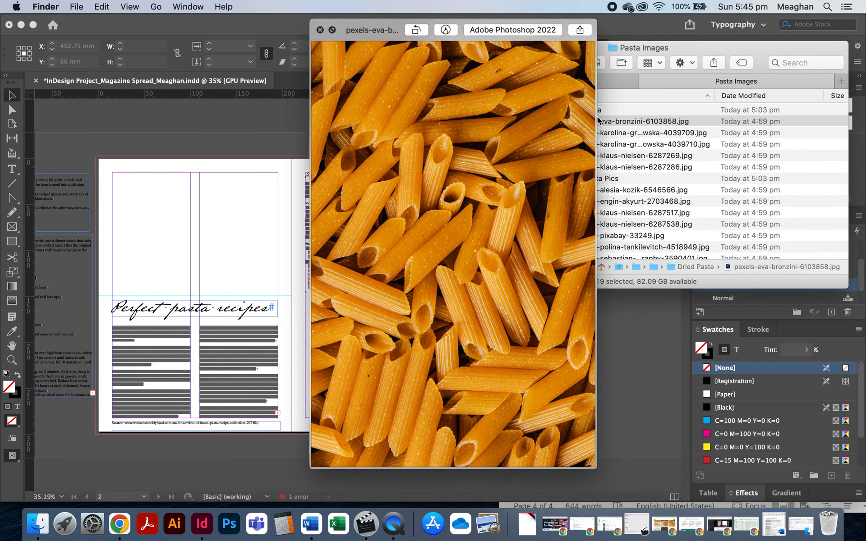
{"action": "key", "text": "Down"}
{"action": "key", "text": "Down"}
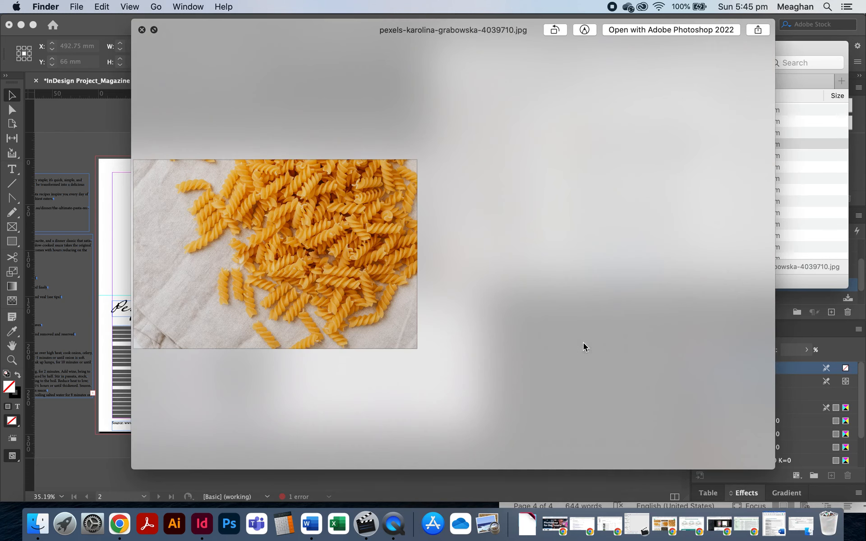
{"action": "key", "text": "Down"}
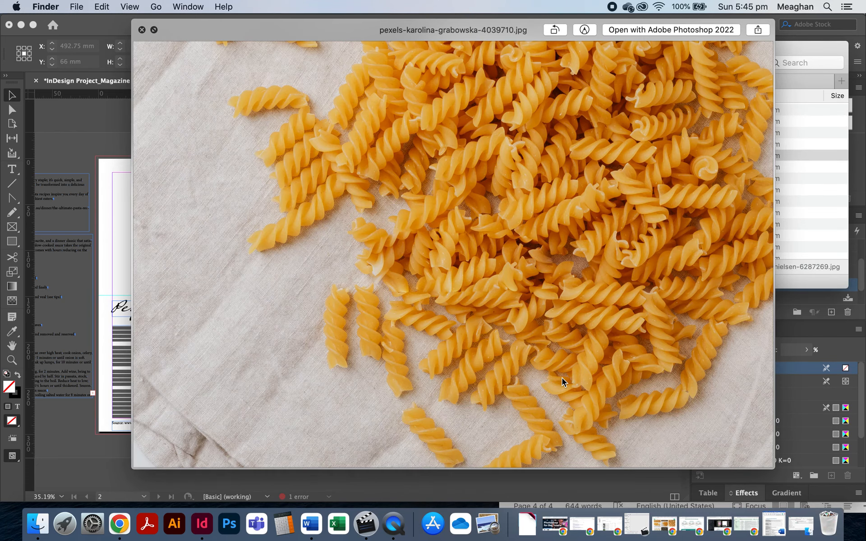
{"action": "key", "text": "Down"}
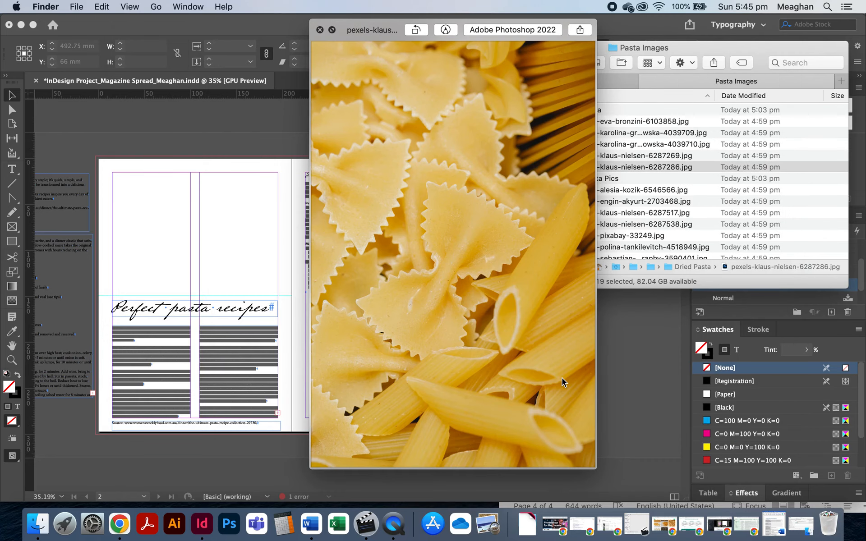
{"action": "key", "text": "space"}
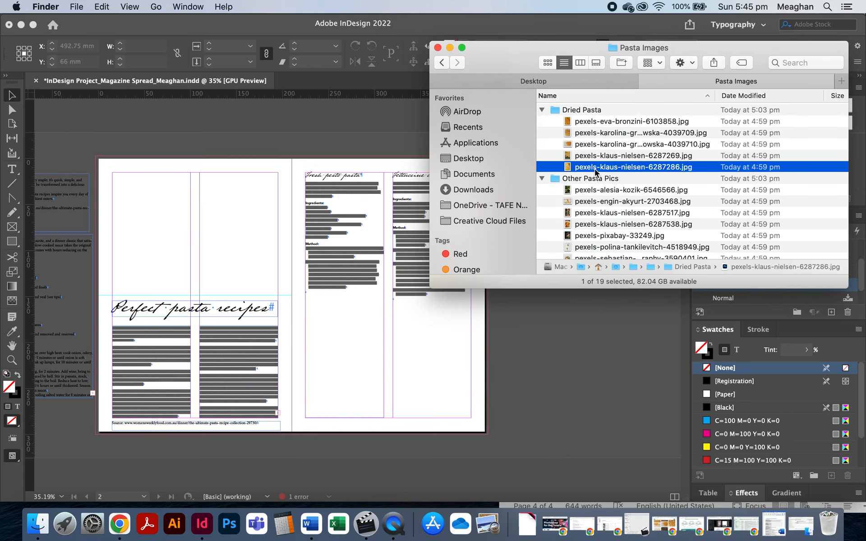
Step: Place pexels-klaus-nielsen-6287286.jpg above the text on the first page, about 107 mm wide and 160 mm high, and deselect it
{"action": "left_click_drag", "start_coordinate": [594, 168], "coordinate": [156, 172]}
{"action": "left_click", "coordinate": [155, 169]}
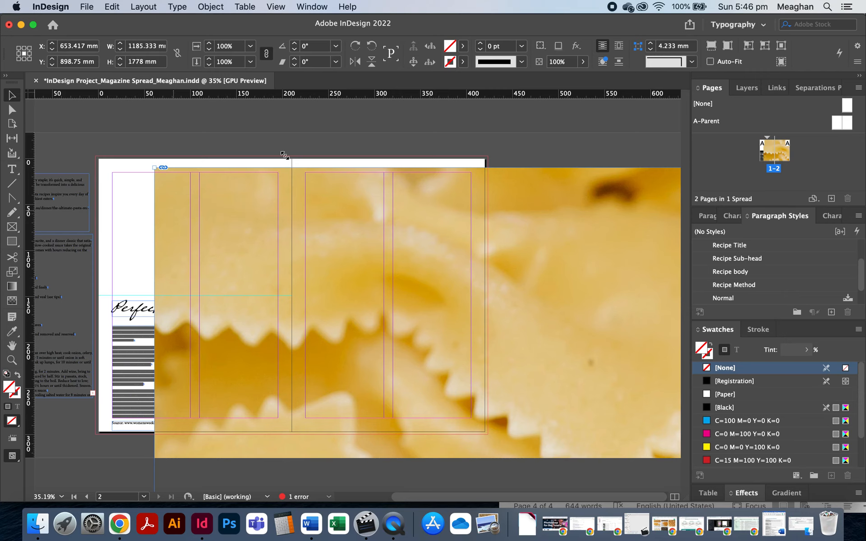
{"action": "key", "text": "cmd+z"}
{"action": "left_click_drag", "start_coordinate": [135, 168], "coordinate": [233, 250]}
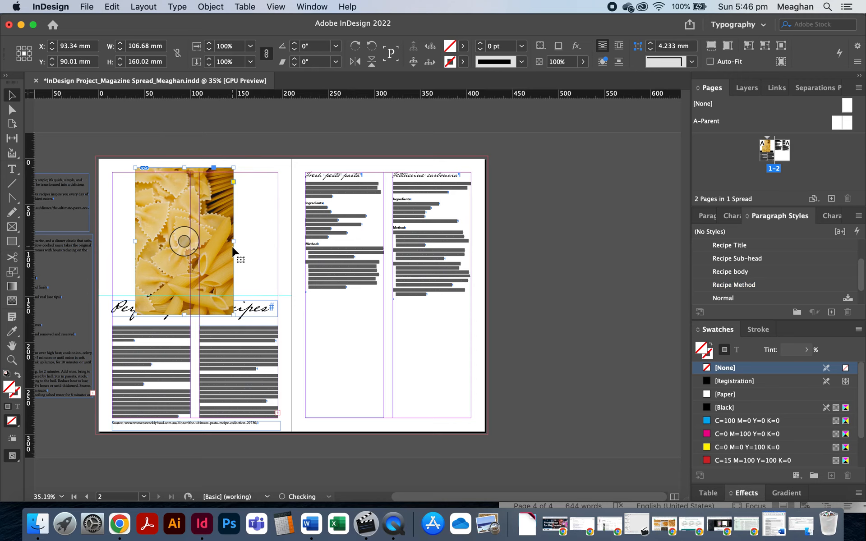
{"action": "left_click", "coordinate": [261, 256]}
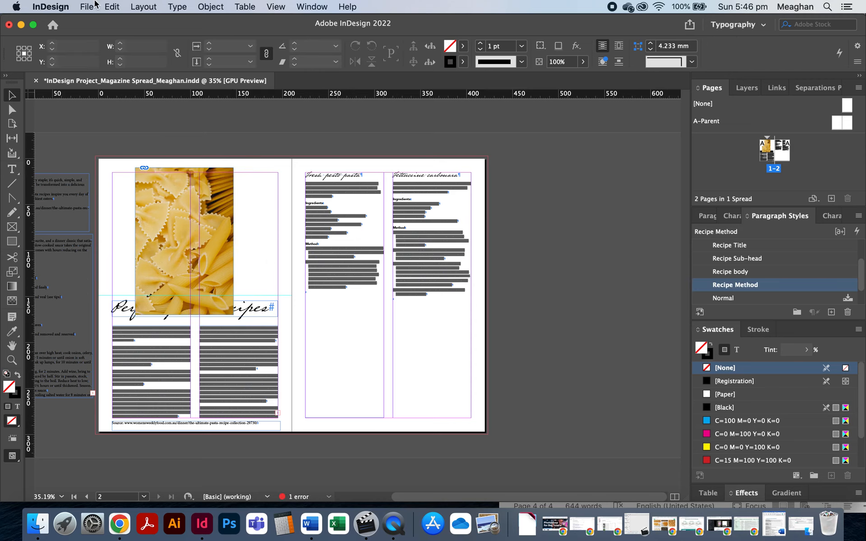
Step: Start placing images and preview pexels-alesia-kozik-6546566.jpg and pexels-engin-akyurt-2703468.jpg in the Other Pasta Pics subfolder of Pasta Images
{"action": "left_click", "coordinate": [88, 6]}
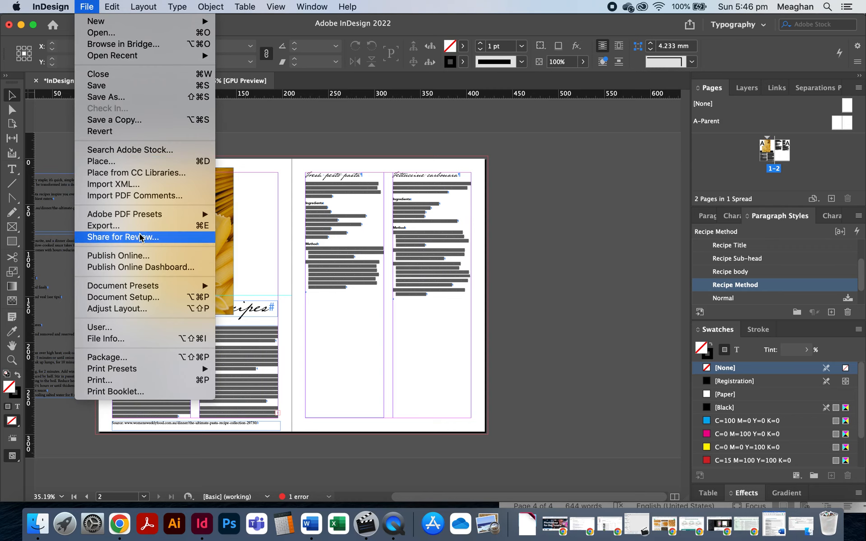
{"action": "left_click", "coordinate": [109, 163]}
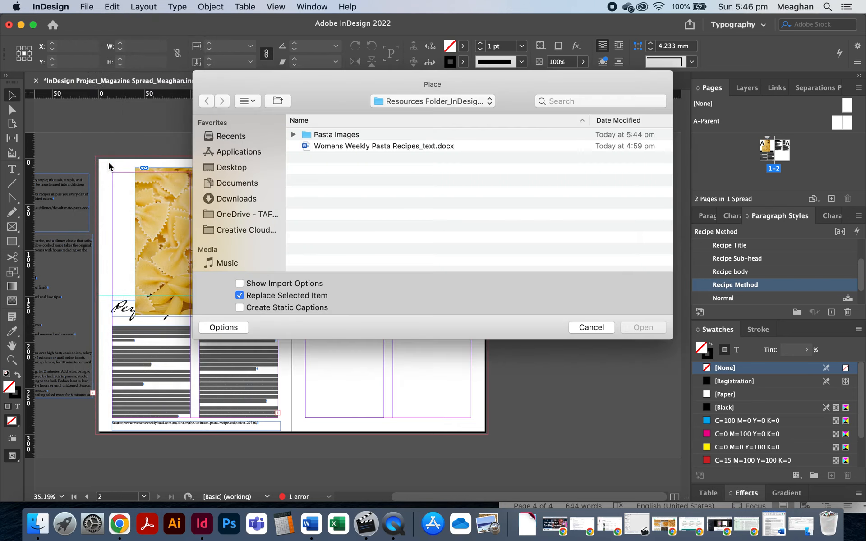
{"action": "double_click", "coordinate": [321, 135]}
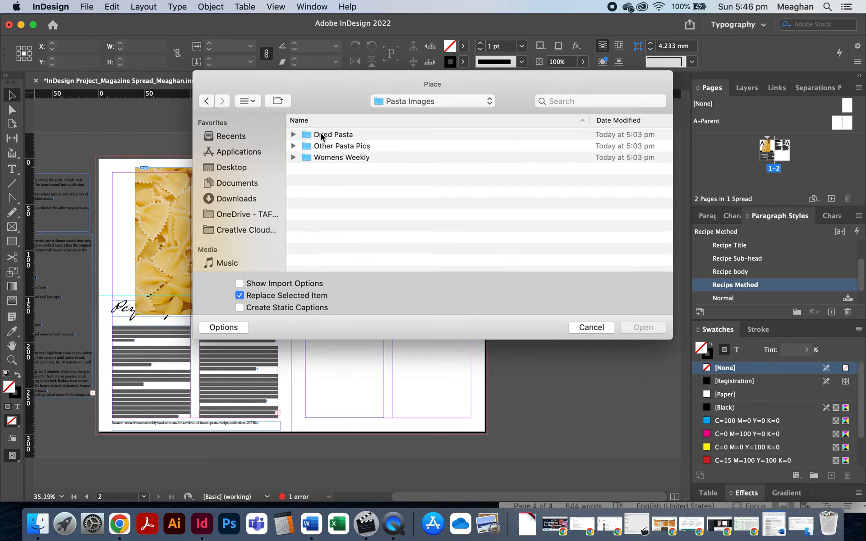
{"action": "left_click", "coordinate": [294, 146]}
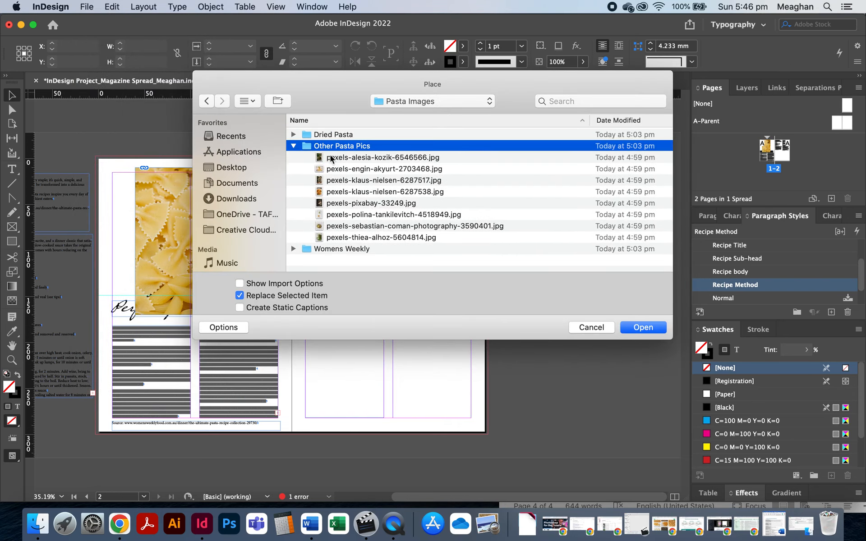
{"action": "left_click", "coordinate": [350, 158]}
{"action": "key", "text": "space"}
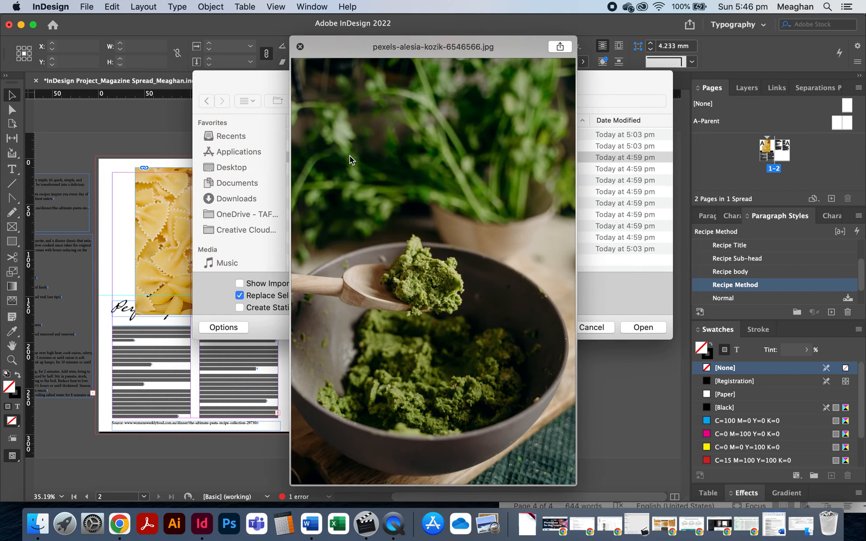
{"action": "key", "text": "Down"}
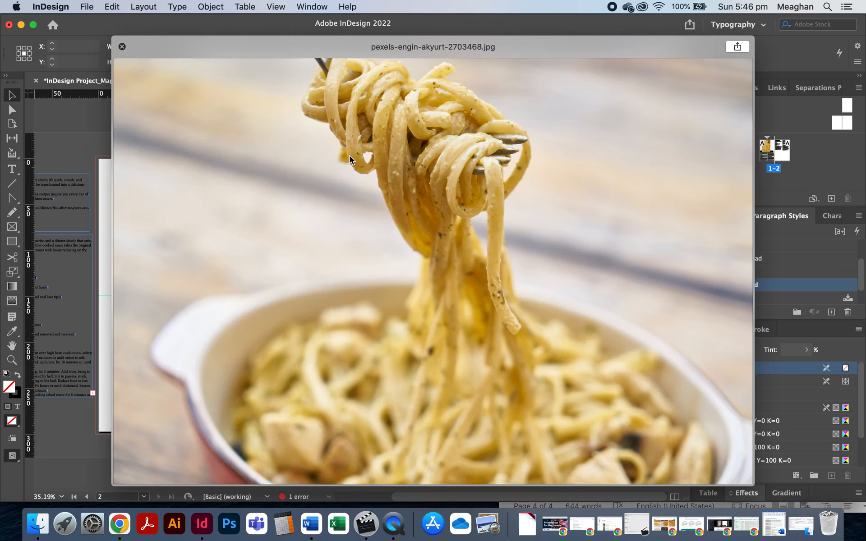
{"action": "key", "text": "Down"}
{"action": "key", "text": "Up"}
{"action": "key", "text": "Up"}
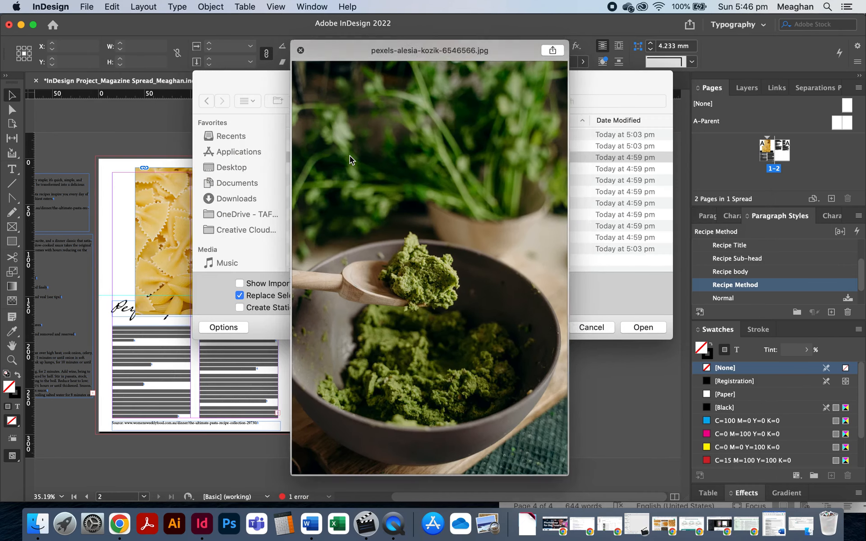
Step: Place pexels-alesia-kozik-6546566.jpg on the pasteboard beside the second page, and pexels-engin-akyurt-2703468.jpg below it, about 85 mm wide and 57 mm high
{"action": "key", "text": "space"}
{"action": "left_click", "coordinate": [359, 168], "text": "shift"}
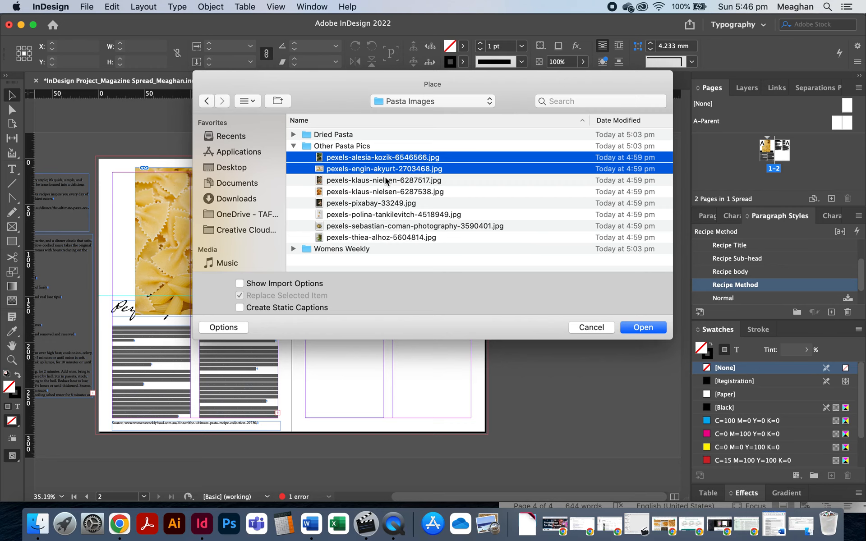
{"action": "left_click", "coordinate": [642, 328]}
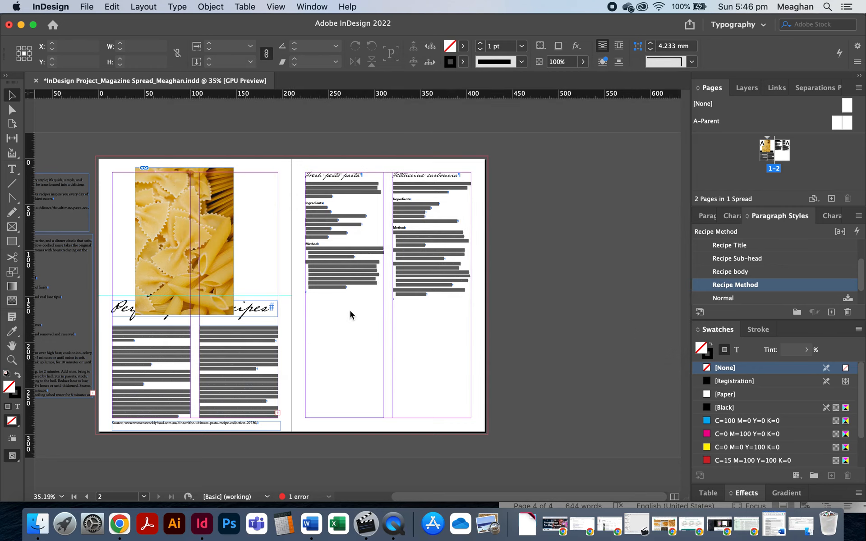
{"action": "left_click_drag", "start_coordinate": [510, 166], "coordinate": [558, 222]}
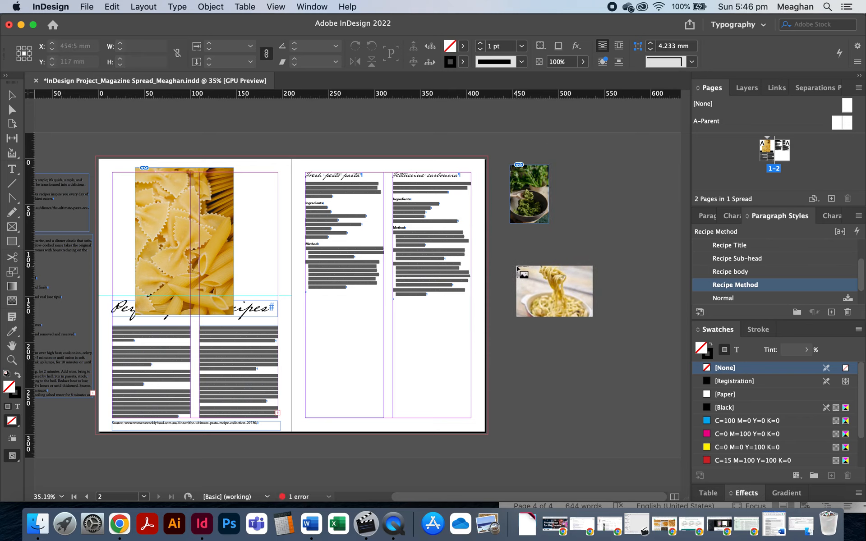
{"action": "left_click_drag", "start_coordinate": [509, 238], "coordinate": [586, 293]}
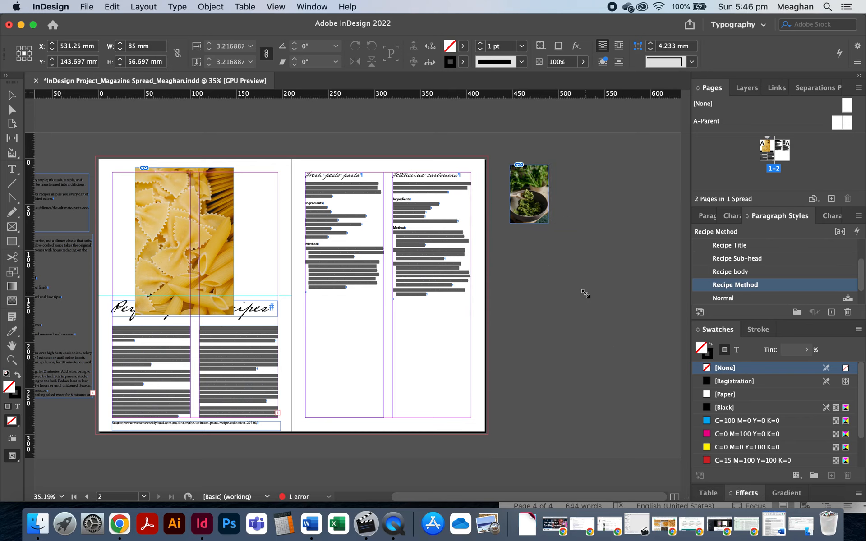
{"action": "left_click", "coordinate": [579, 307]}
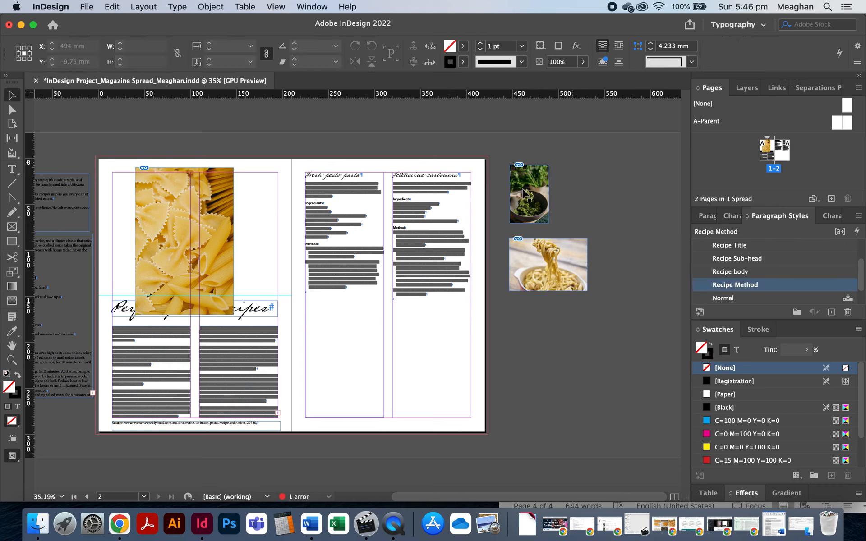
Step: Create a new layer above Layer 1 and name it images
{"action": "left_click", "coordinate": [741, 91]}
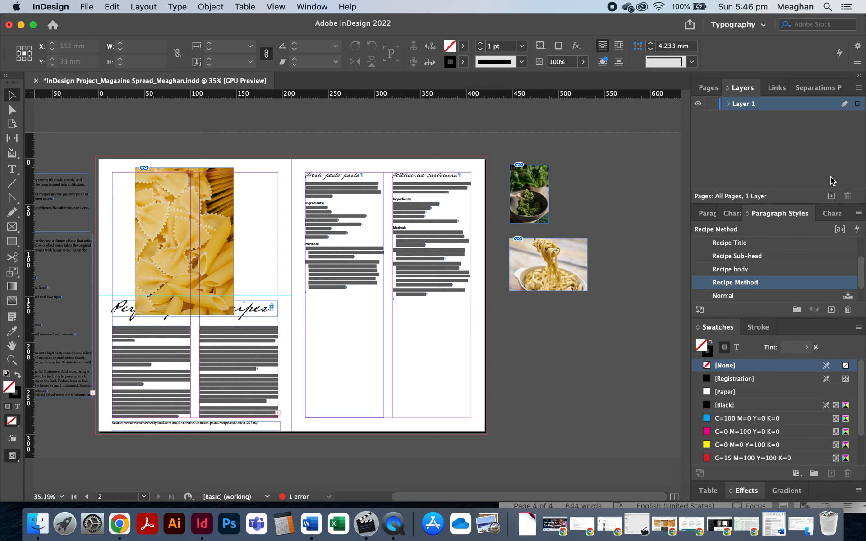
{"action": "left_click", "coordinate": [831, 196]}
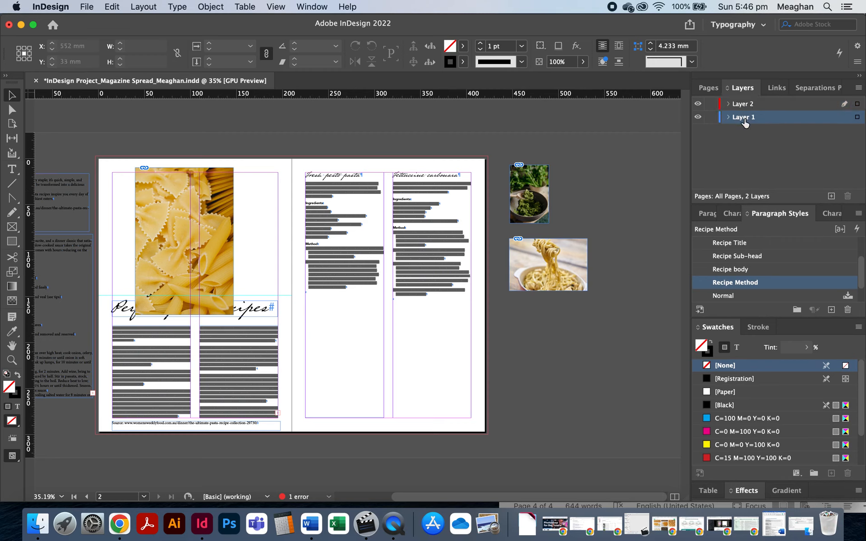
{"action": "double_click", "coordinate": [741, 104]}
{"action": "type", "text": "I"}
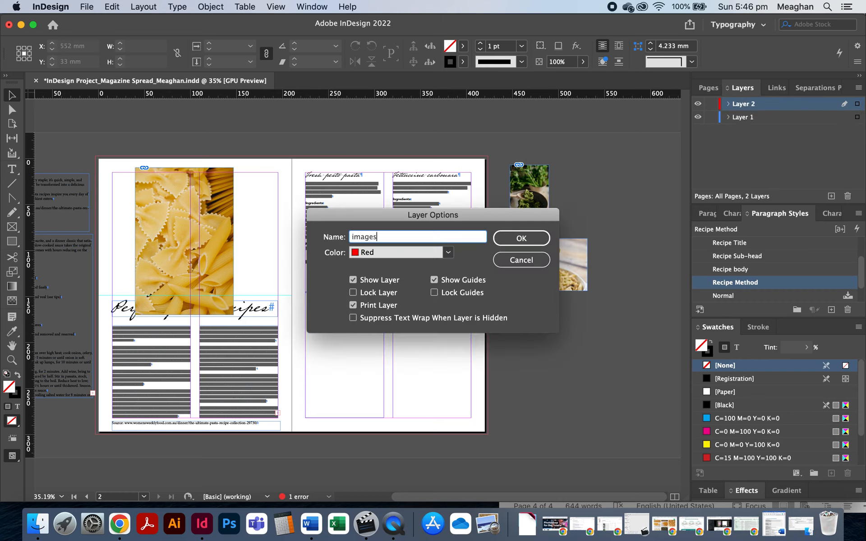
{"action": "type", "text": "mages"}
{"action": "key", "text": "Return"}
Step: Rename Layer 1 as text
{"action": "double_click", "coordinate": [744, 118]}
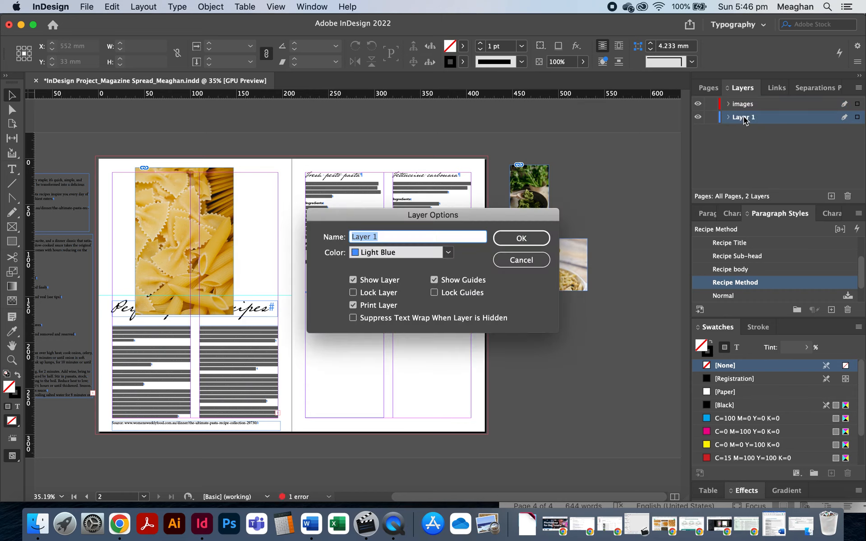
{"action": "type", "text": "text"}
{"action": "key", "text": "Return"}
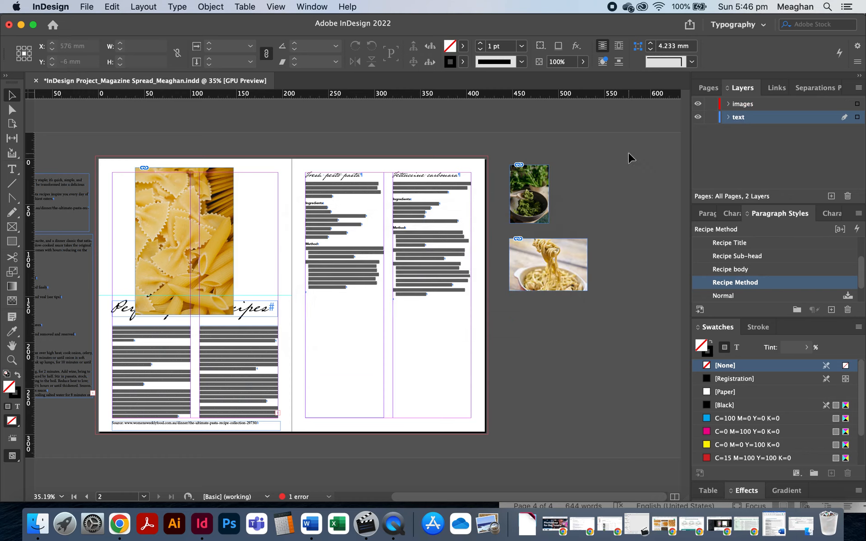
Step: Move the two pasteboard photos and the dried pasta photo from the text layer to the images layer
{"action": "left_click_drag", "start_coordinate": [577, 172], "coordinate": [539, 298]}
{"action": "left_click", "coordinate": [215, 218], "text": "shift"}
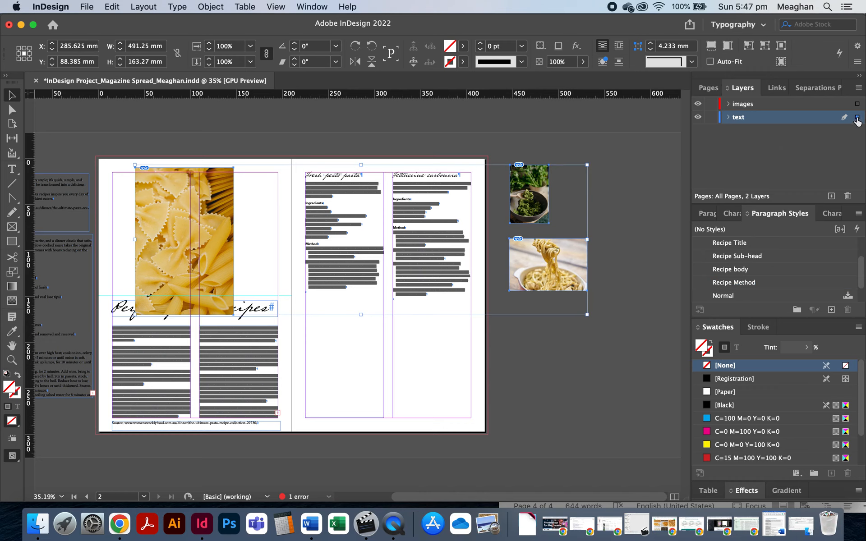
{"action": "left_click_drag", "start_coordinate": [856, 119], "coordinate": [858, 105]}
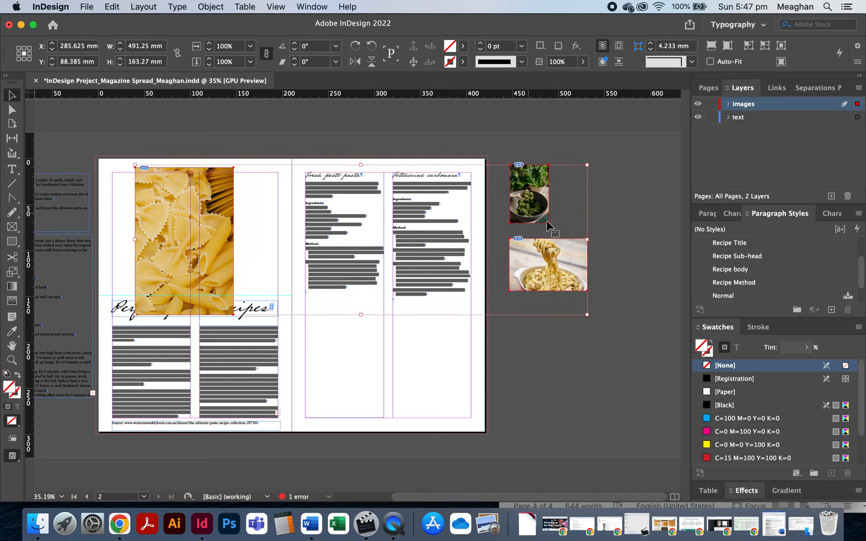
{"action": "left_click", "coordinate": [623, 208]}
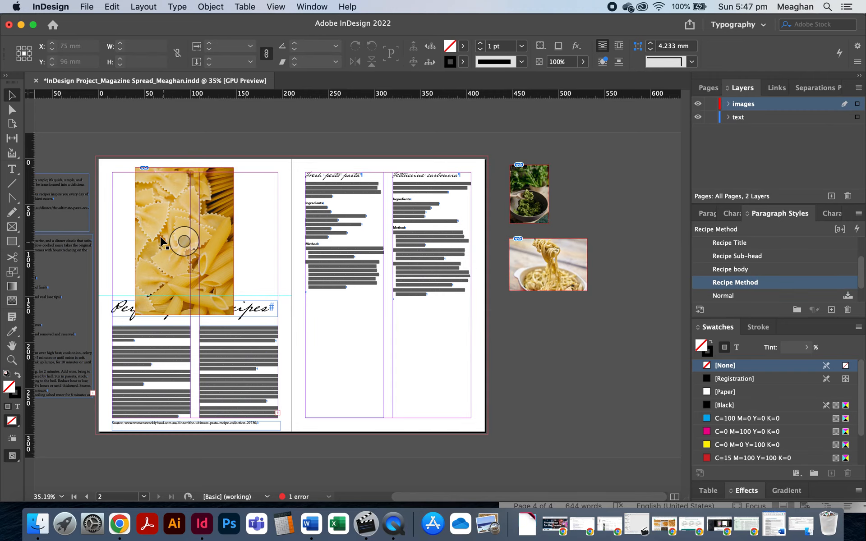
Step: Try out locking and hiding the images layer, then restore it to unlocked and visible
{"action": "left_click", "coordinate": [181, 238]}
{"action": "scroll", "coordinate": [238, 248], "scroll_direction": "up", "scroll_amount": 5}
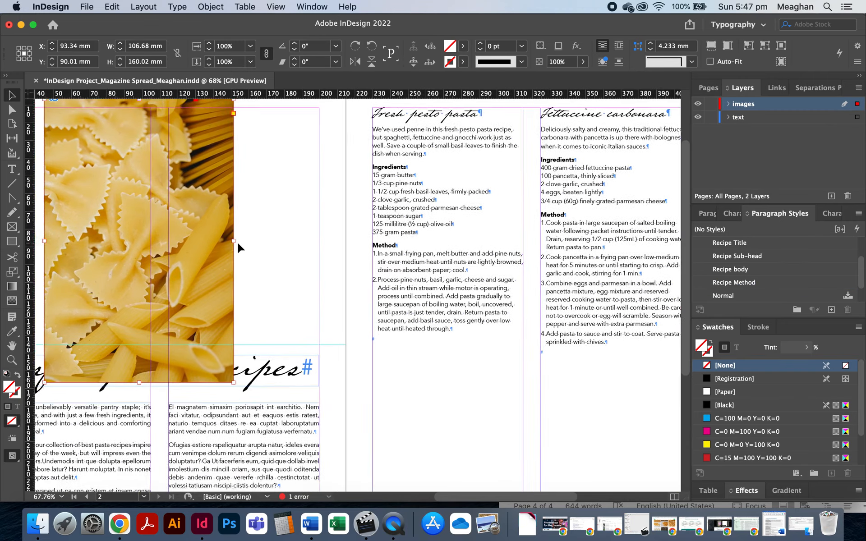
{"action": "scroll", "coordinate": [238, 248], "scroll_direction": "left", "scroll_amount": 3}
{"action": "left_click", "coordinate": [712, 111]}
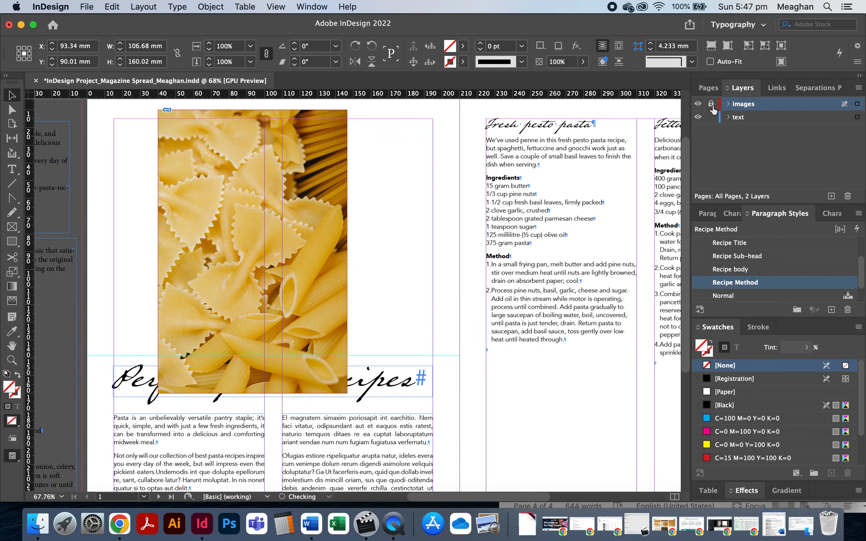
{"action": "left_click", "coordinate": [697, 104]}
{"action": "left_click", "coordinate": [698, 104]}
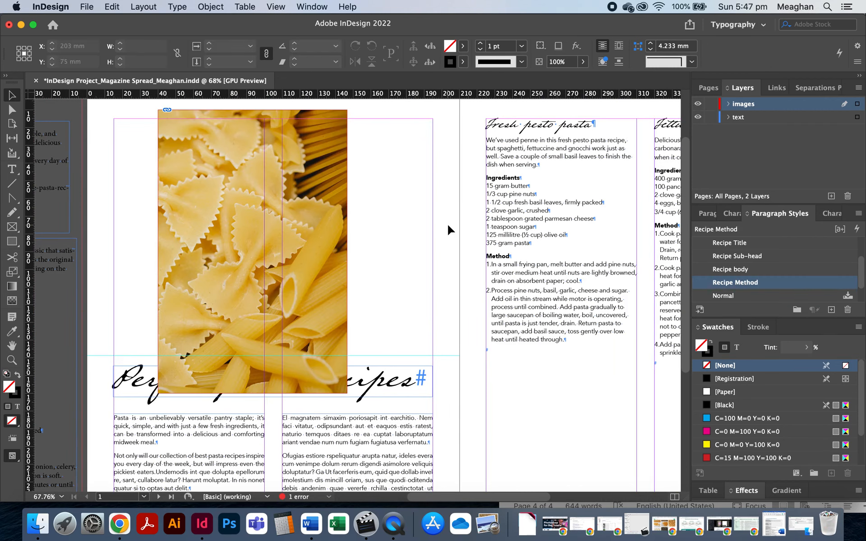
Step: Rotate the dried pasta photo on the first page 90° clockwise
{"action": "scroll", "coordinate": [448, 230], "scroll_direction": "down", "scroll_amount": 3}
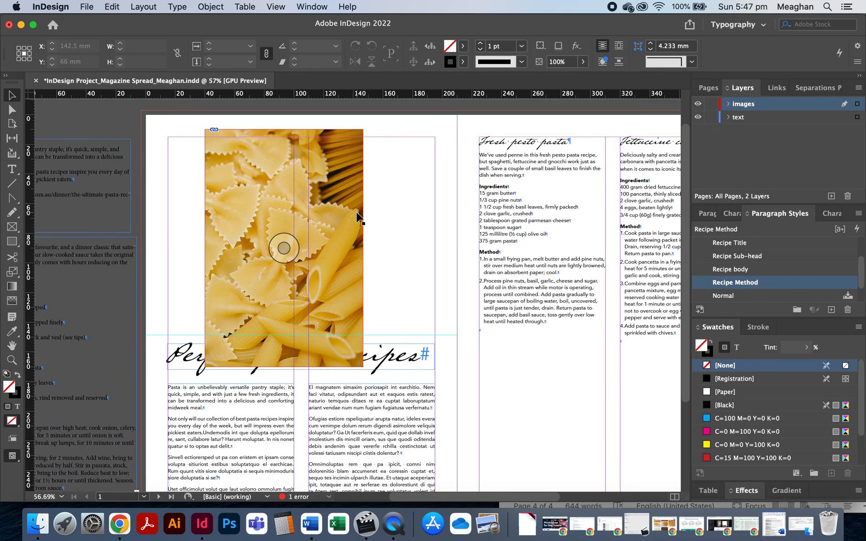
{"action": "left_click", "coordinate": [315, 223]}
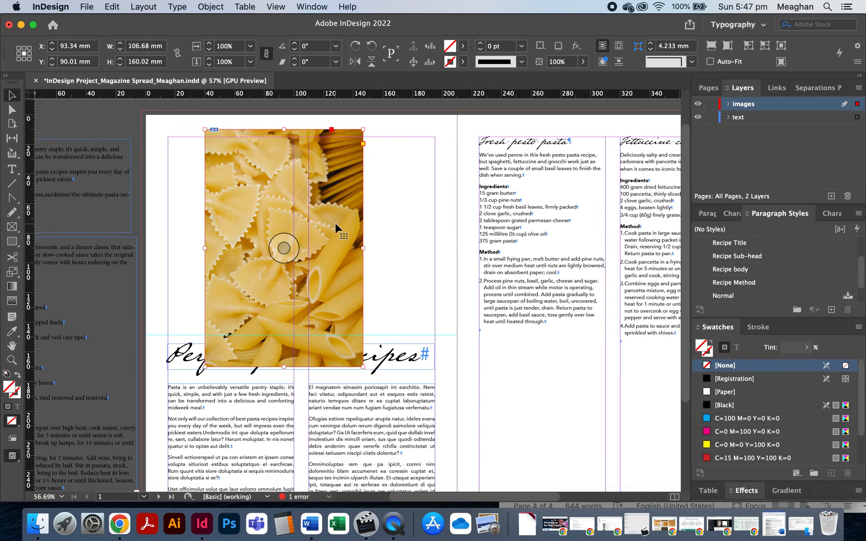
{"action": "right_click", "coordinate": [335, 225]}
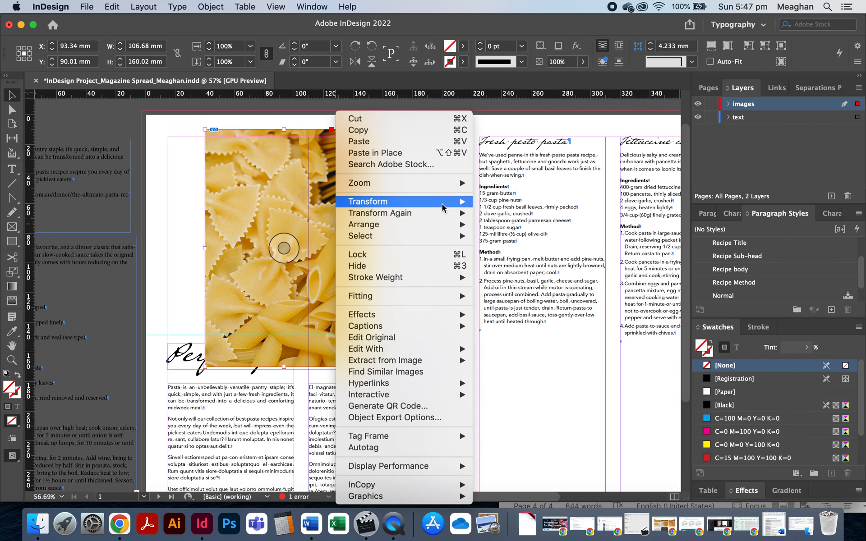
{"action": "mouse_move", "coordinate": [453, 201]}
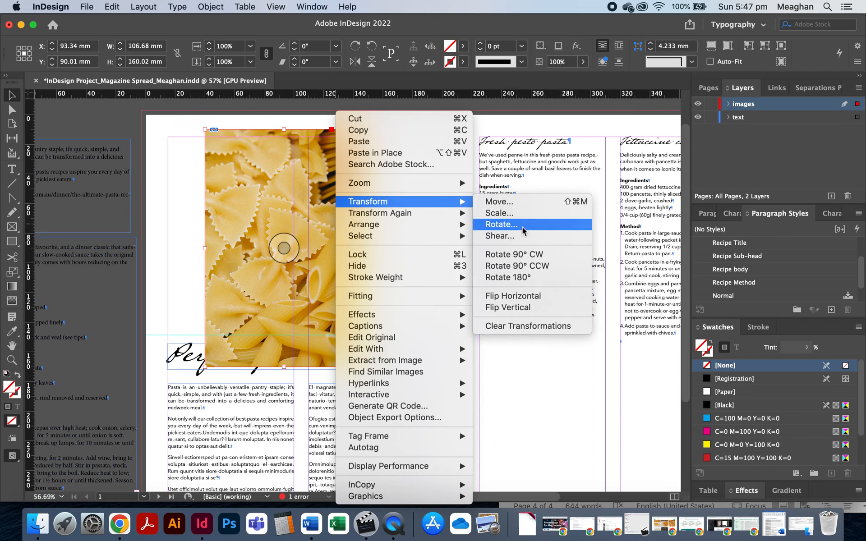
{"action": "left_click", "coordinate": [532, 255]}
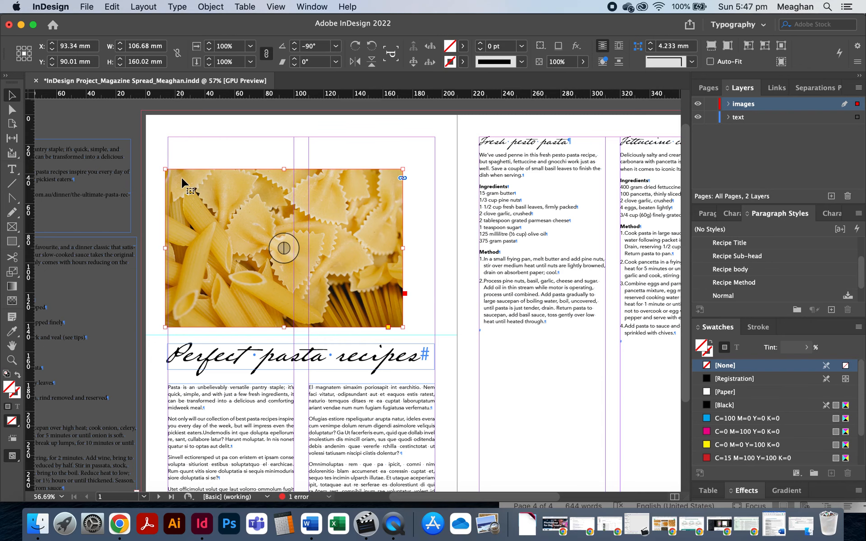
Step: Scale the rotated pasta photo up to the first page's outer bleed edge, about 176 mm wide and 118 mm high
{"action": "left_click_drag", "start_coordinate": [165, 168], "coordinate": [141, 153]}
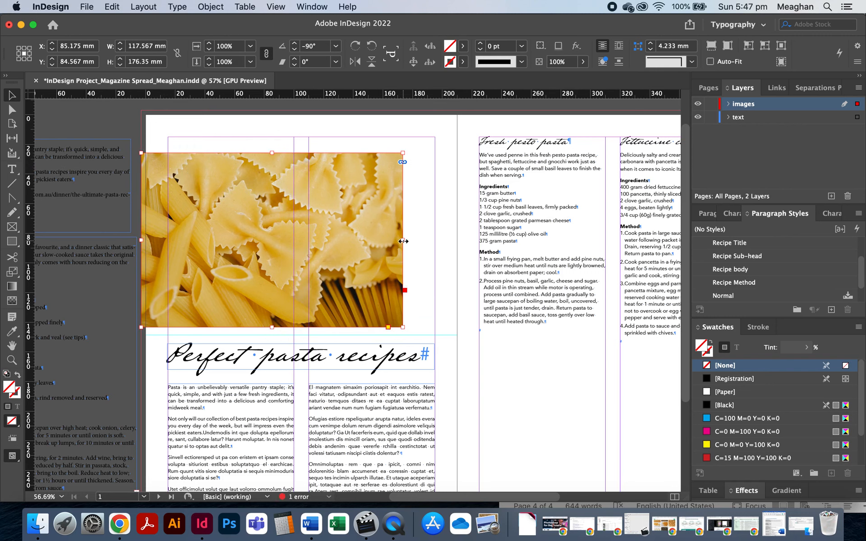
{"action": "left_click", "coordinate": [403, 241]}
{"action": "left_click", "coordinate": [271, 238]}
Step: Undo a frame-only enlargement and scale the pasta photo to 213 × 142 mm, spanning the first page from the outer and top bleed to the spine
{"action": "left_click_drag", "start_coordinate": [403, 153], "coordinate": [443, 134]}
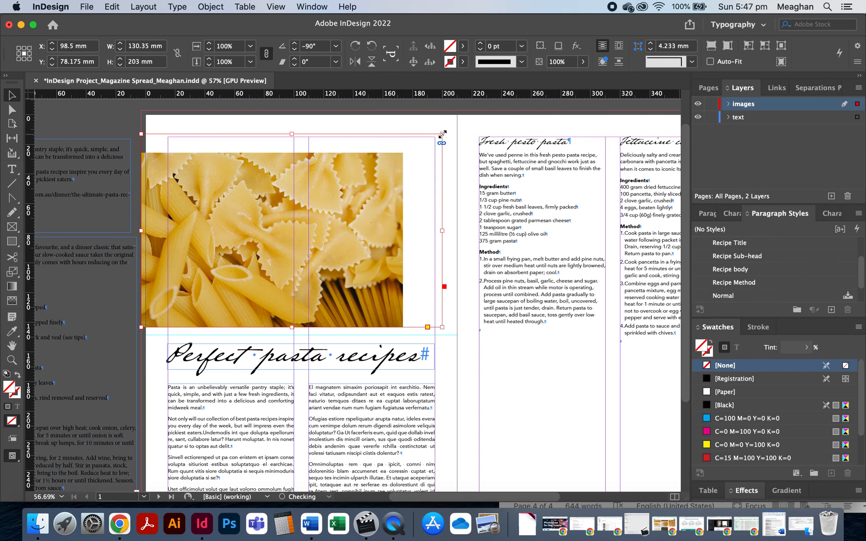
{"action": "key", "text": "super+z"}
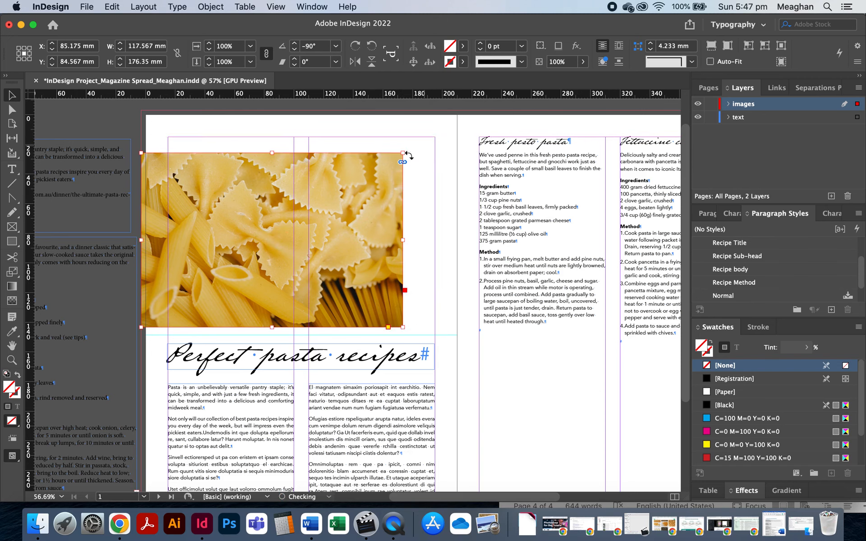
{"action": "left_click_drag", "start_coordinate": [402, 153], "coordinate": [458, 144]}
{"action": "left_click_drag", "start_coordinate": [328, 154], "coordinate": [329, 147]}
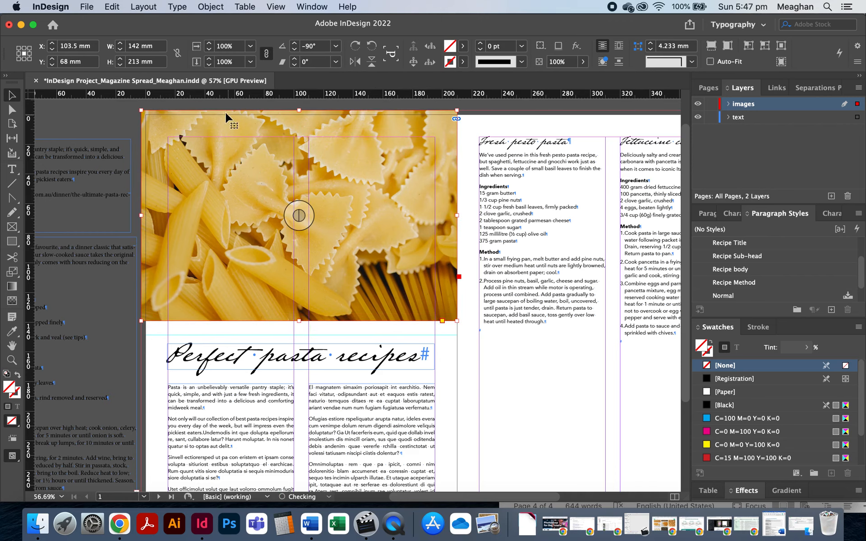
{"action": "scroll", "coordinate": [145, 119], "scroll_direction": "up", "scroll_amount": 2}
{"action": "scroll", "coordinate": [145, 119], "scroll_direction": "up", "scroll_amount": 5}
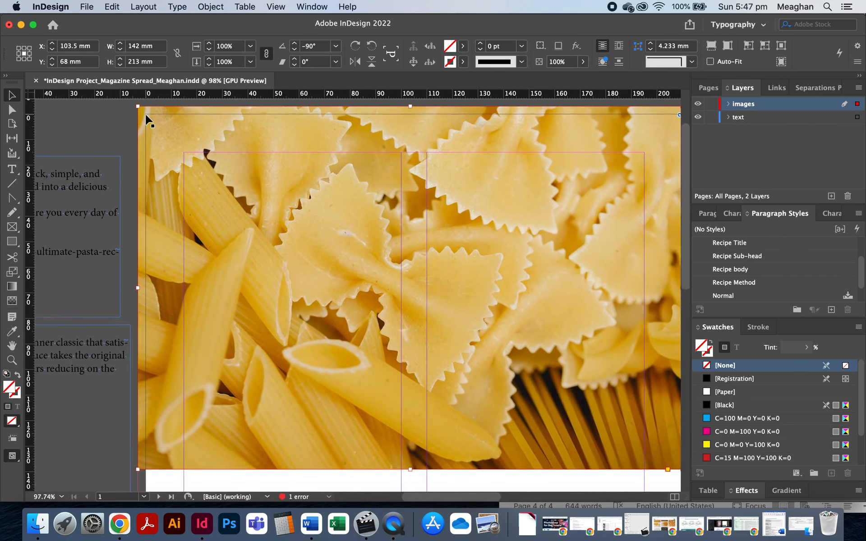
{"action": "scroll", "coordinate": [245, 193], "scroll_direction": "down", "scroll_amount": 5}
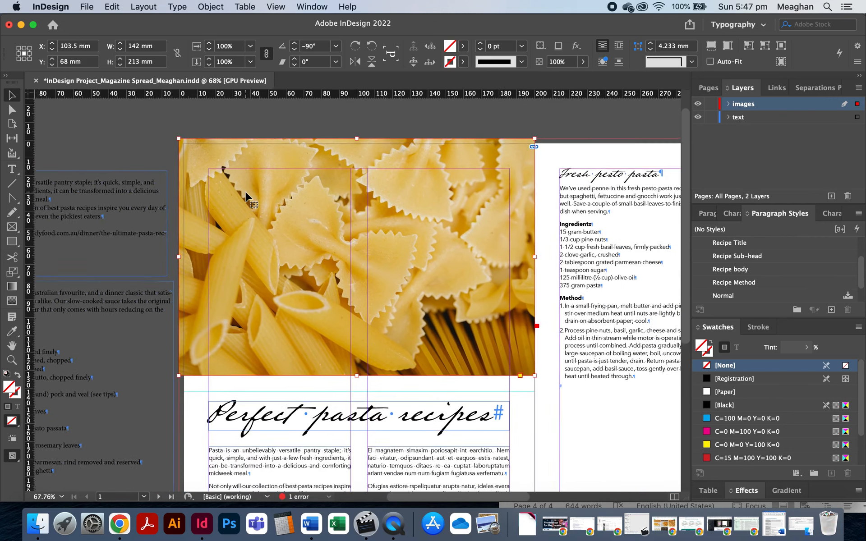
Step: Scale the first page's pasta photo down to 186 × 124 mm and crop its frame to the side margins, 180.25 mm wide
{"action": "left_click_drag", "start_coordinate": [358, 138], "coordinate": [356, 168]}
{"action": "key", "text": "super+z"}
{"action": "left_click", "coordinate": [297, 246]}
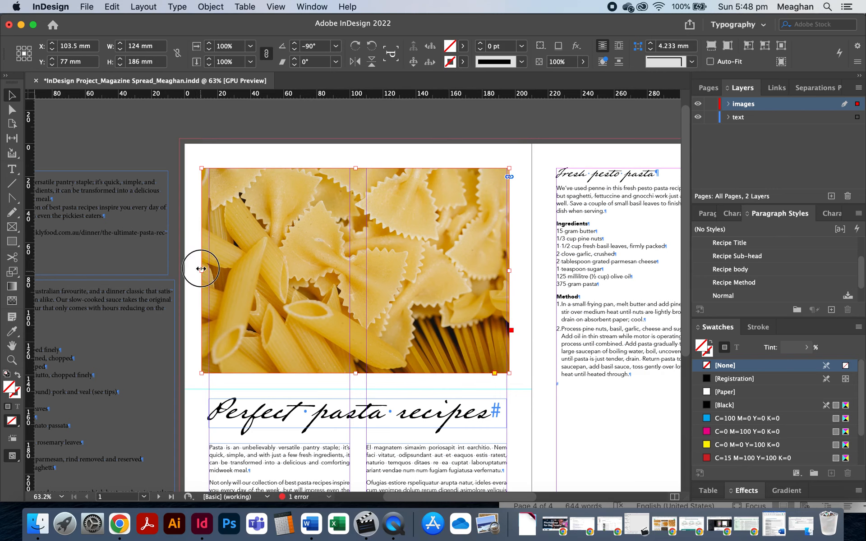
{"action": "left_click_drag", "start_coordinate": [201, 273], "coordinate": [209, 273]}
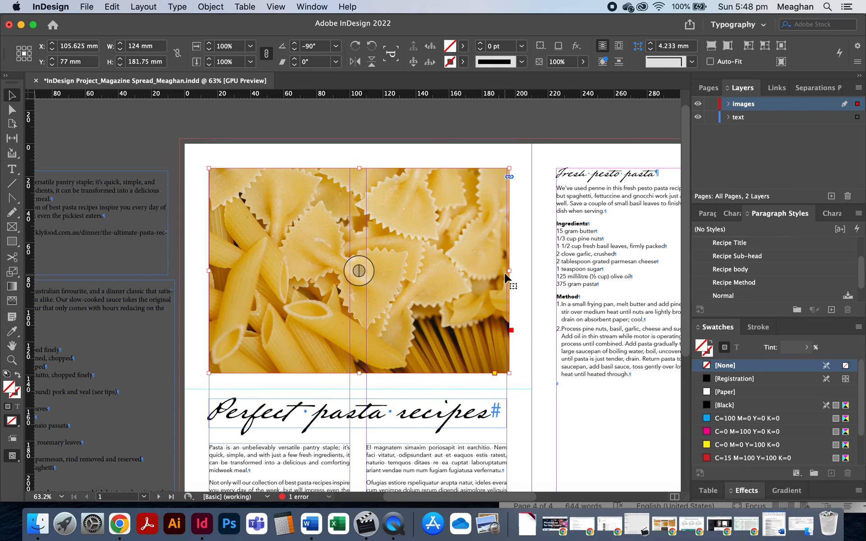
{"action": "left_click_drag", "start_coordinate": [509, 270], "coordinate": [506, 270]}
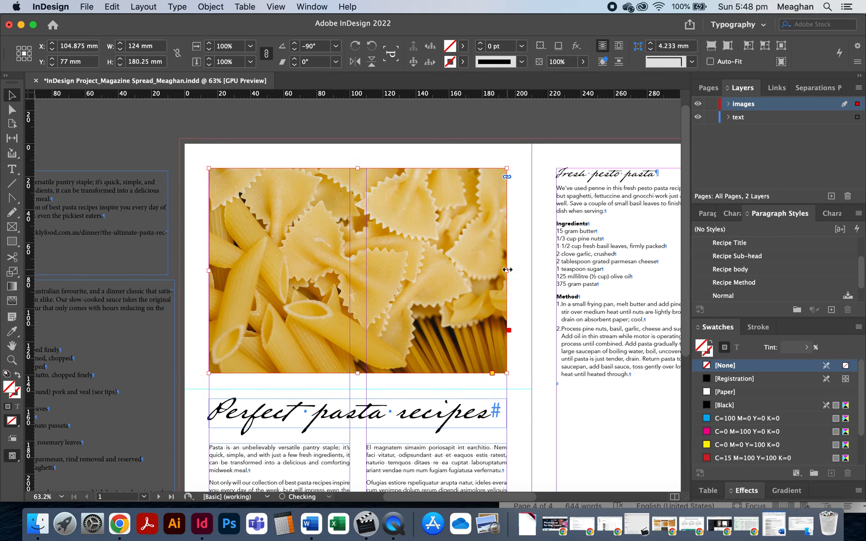
Step: Examine the whole spread in preview mode, without guides or frame edges, and return to the normal view
{"action": "left_click", "coordinate": [523, 274]}
{"action": "key", "text": "w"}
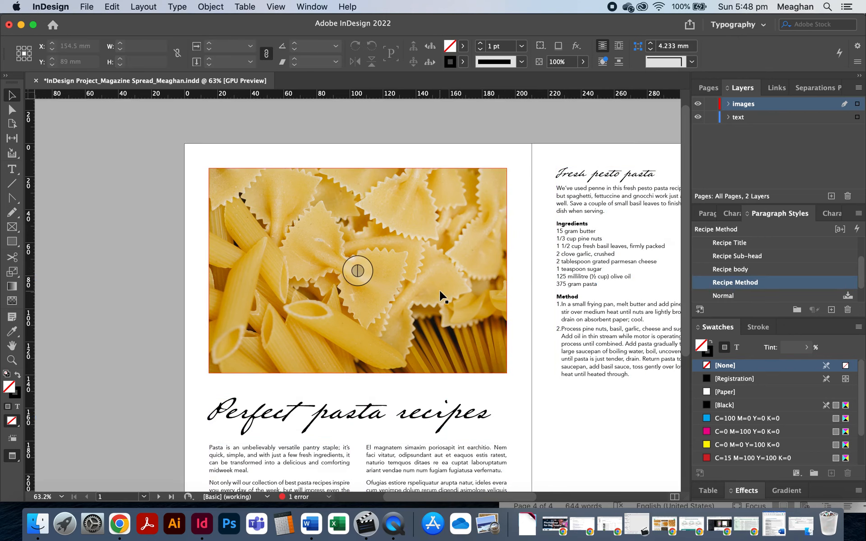
{"action": "scroll", "coordinate": [441, 296], "scroll_direction": "down", "scroll_amount": 2}
{"action": "scroll", "coordinate": [441, 296], "scroll_direction": "right", "scroll_amount": 1}
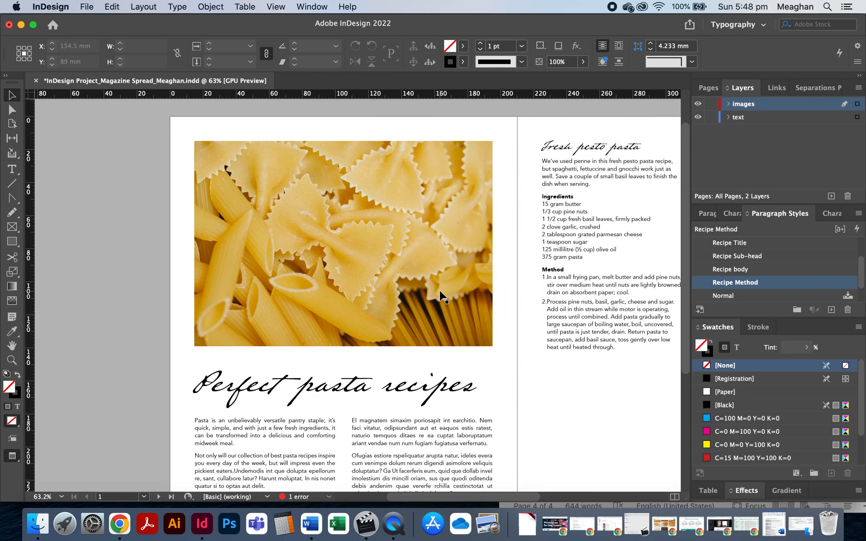
{"action": "key", "text": "super+minus"}
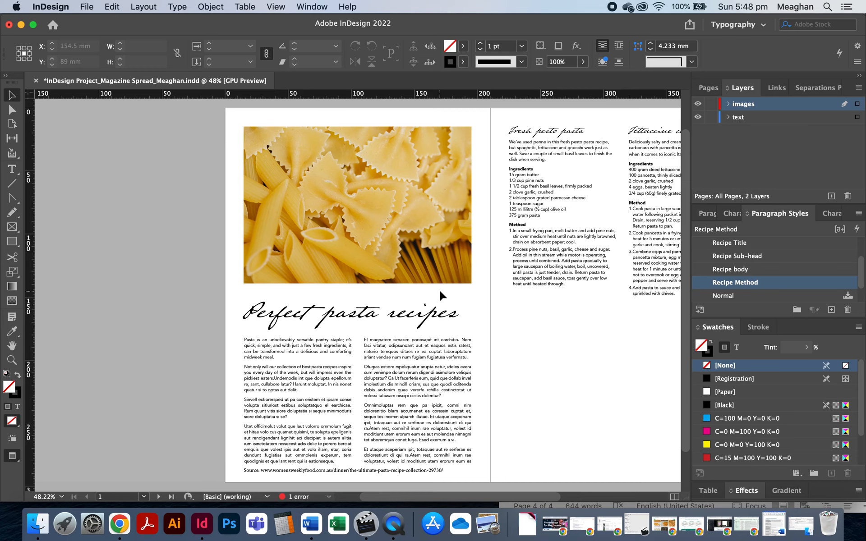
{"action": "scroll", "coordinate": [440, 295], "scroll_direction": "right", "scroll_amount": 5}
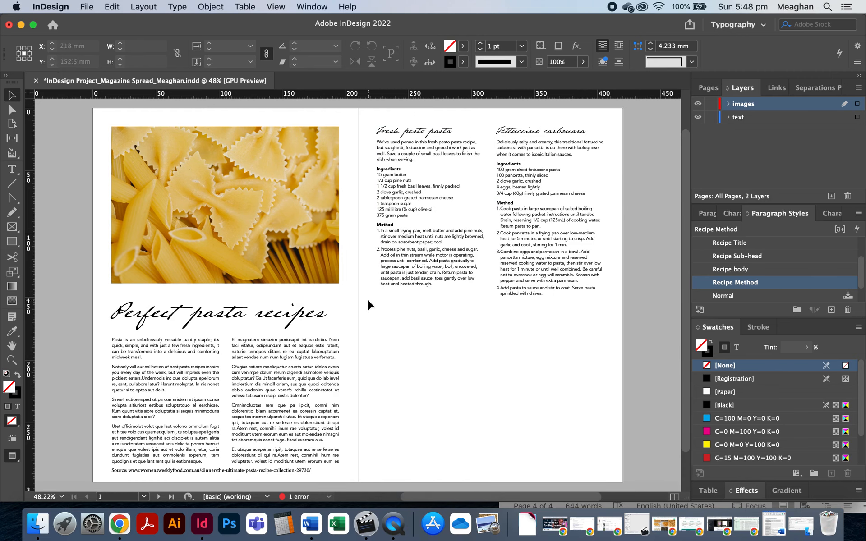
{"action": "left_click", "coordinate": [226, 205]}
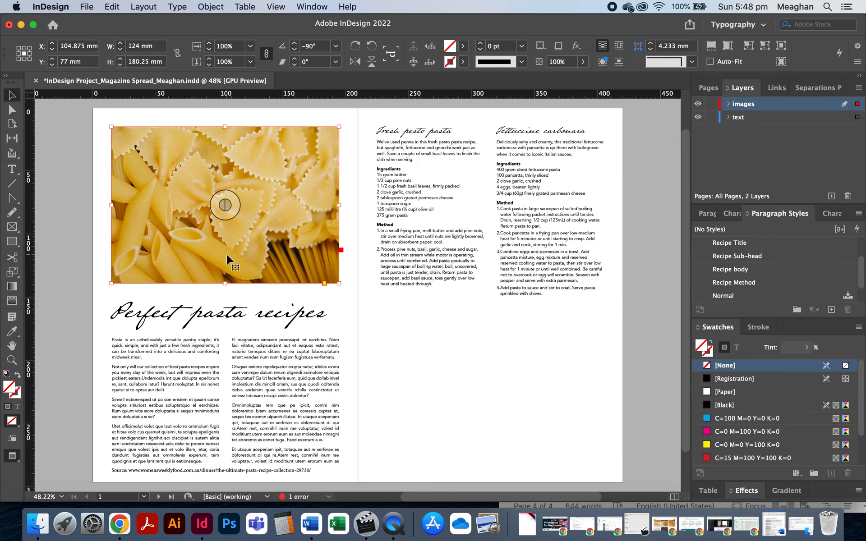
{"action": "key", "text": "w"}
{"action": "scroll", "coordinate": [231, 251], "scroll_direction": "left", "scroll_amount": 3}
{"action": "scroll", "coordinate": [231, 251], "scroll_direction": "up", "scroll_amount": 2}
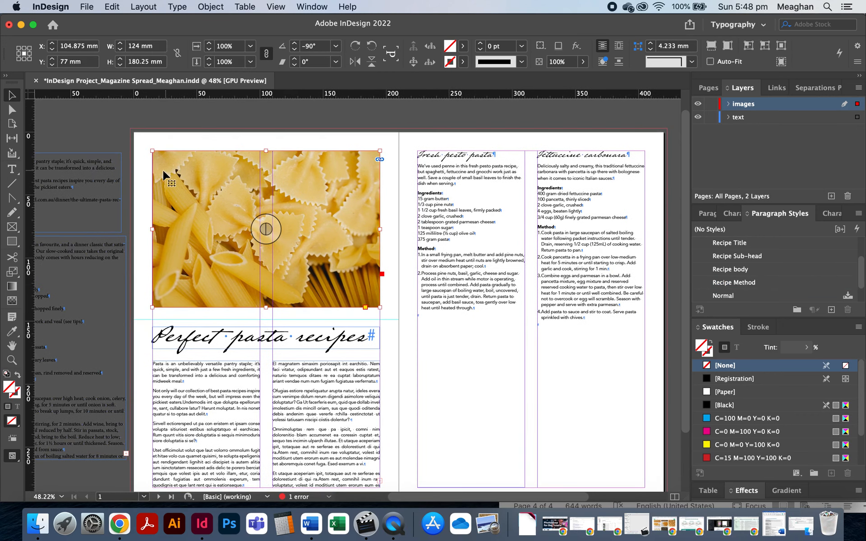
Step: Shorten the Fresh pesto pasta and Fettuccine carbonara text frames to end just below their text, about 148 mm high
{"action": "left_click", "coordinate": [427, 344]}
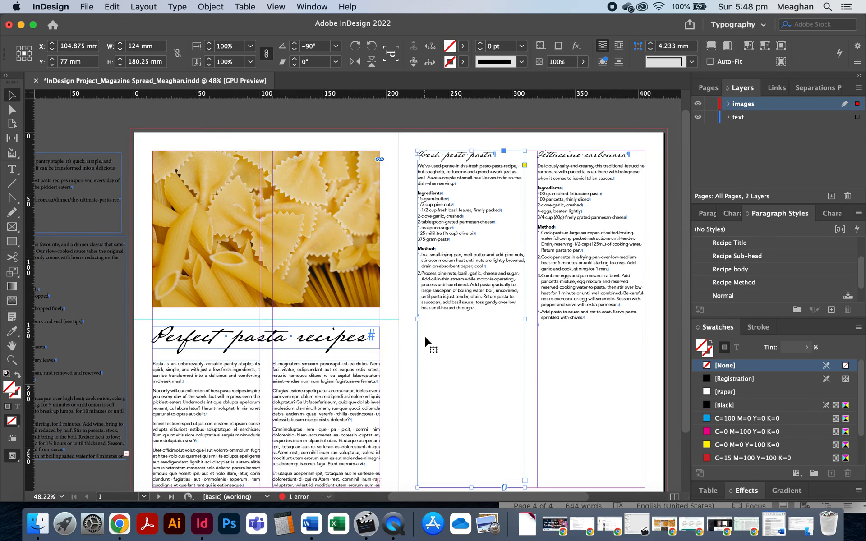
{"action": "scroll", "coordinate": [427, 344], "scroll_direction": "right", "scroll_amount": 5}
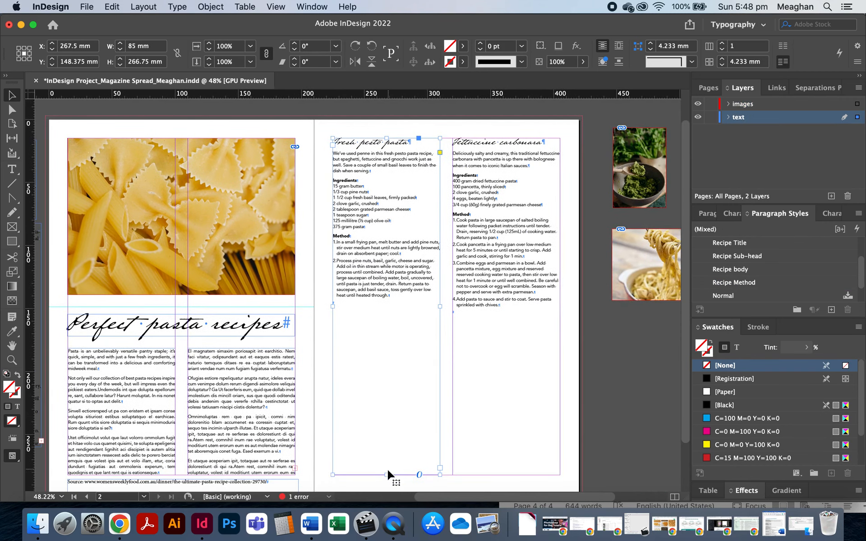
{"action": "left_click_drag", "start_coordinate": [387, 474], "coordinate": [393, 325]}
{"action": "left_click", "coordinate": [503, 377]}
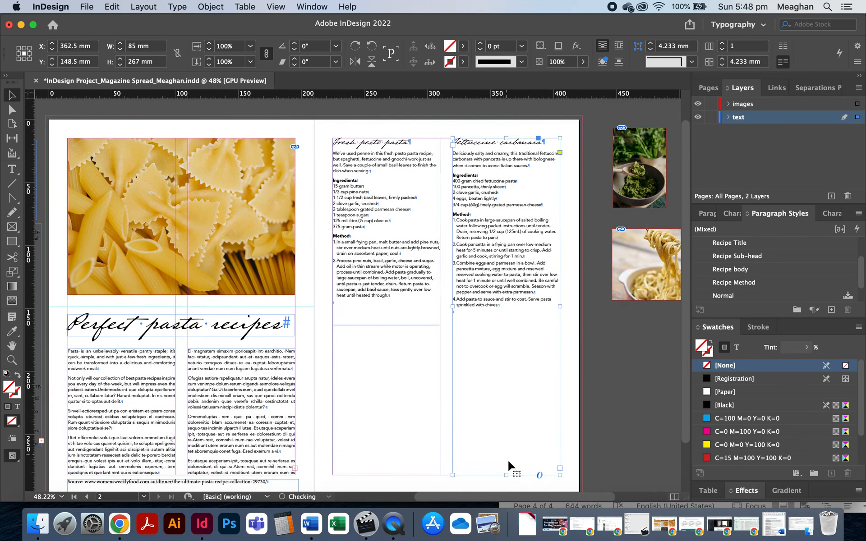
{"action": "left_click_drag", "start_coordinate": [506, 474], "coordinate": [505, 324]}
{"action": "left_click", "coordinate": [512, 367]}
Step: Try applying the Recipe Title paragraph style to the whole Fettuccine carbonara text frame, and undo it
{"action": "left_click", "coordinate": [513, 288]}
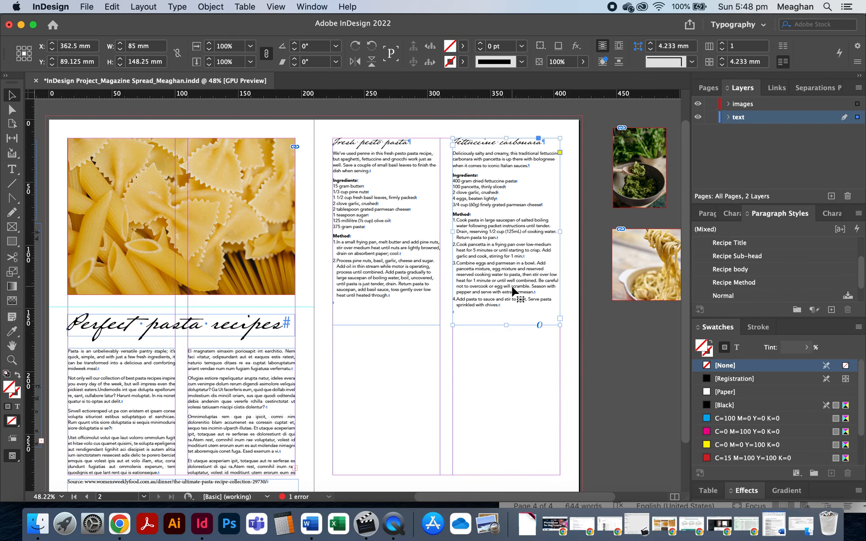
{"action": "scroll", "coordinate": [523, 363], "scroll_direction": "up", "scroll_amount": 2}
{"action": "scroll", "coordinate": [524, 364], "scroll_direction": "right", "scroll_amount": 2}
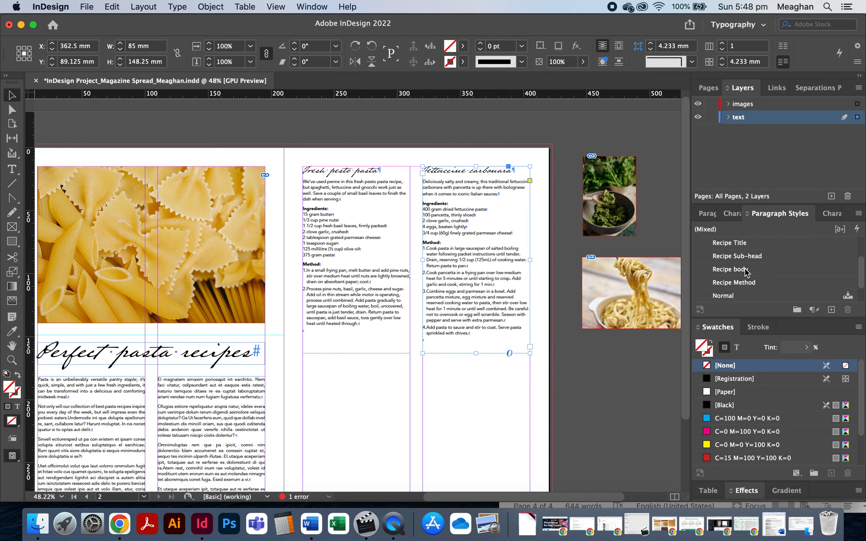
{"action": "left_click", "coordinate": [737, 243]}
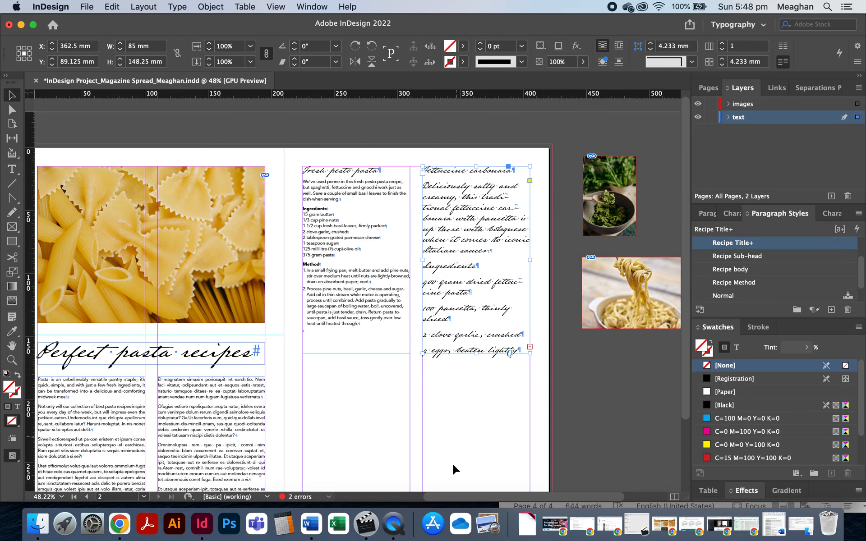
{"action": "key", "text": "super+z"}
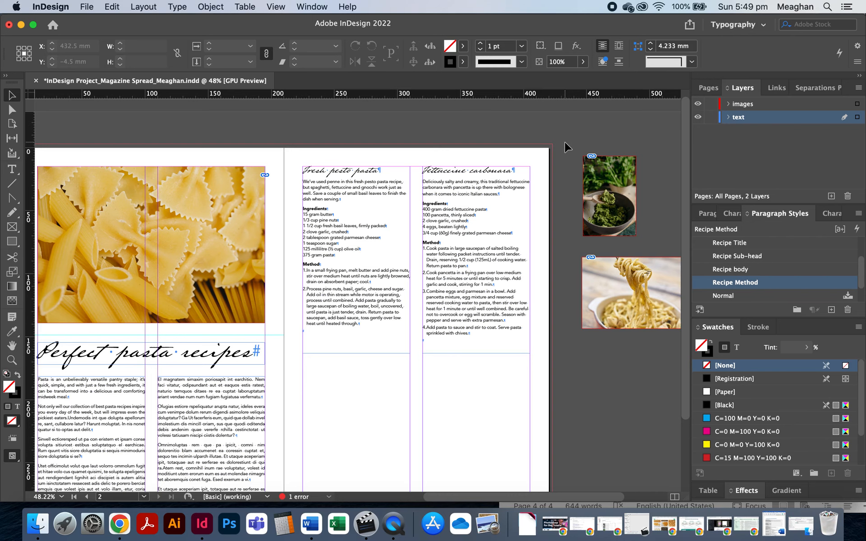
Step: Try opening the Recipe Method style options without and with the carbonara frame selected, cancel both and undo the style applied to the frame
{"action": "double_click", "coordinate": [736, 283]}
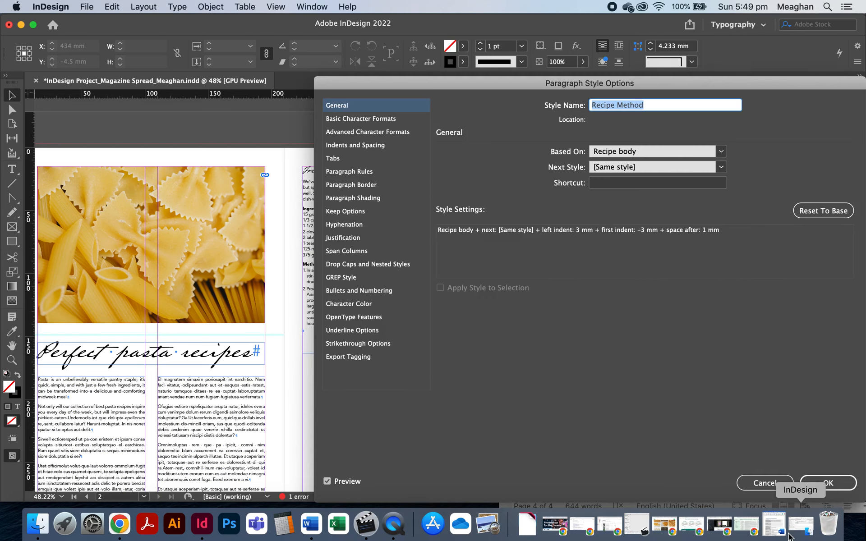
{"action": "left_click", "coordinate": [775, 483]}
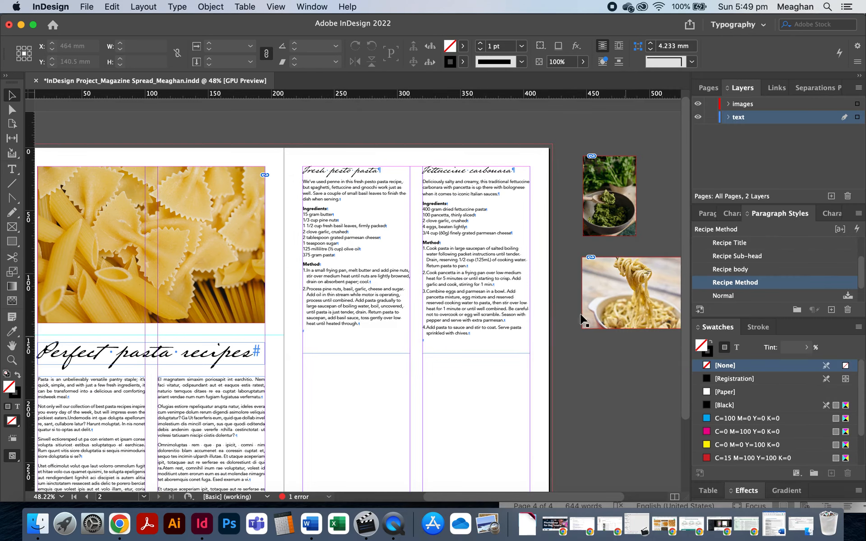
{"action": "left_click", "coordinate": [503, 299]}
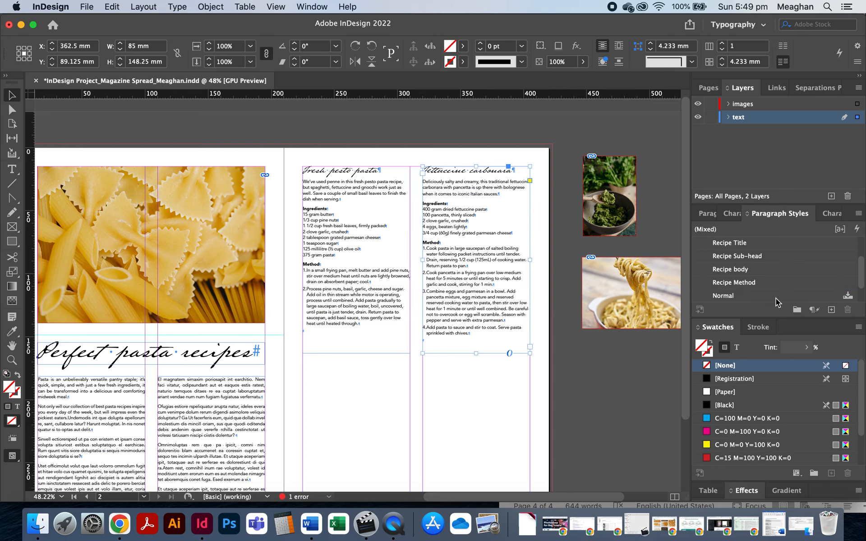
{"action": "double_click", "coordinate": [756, 283]}
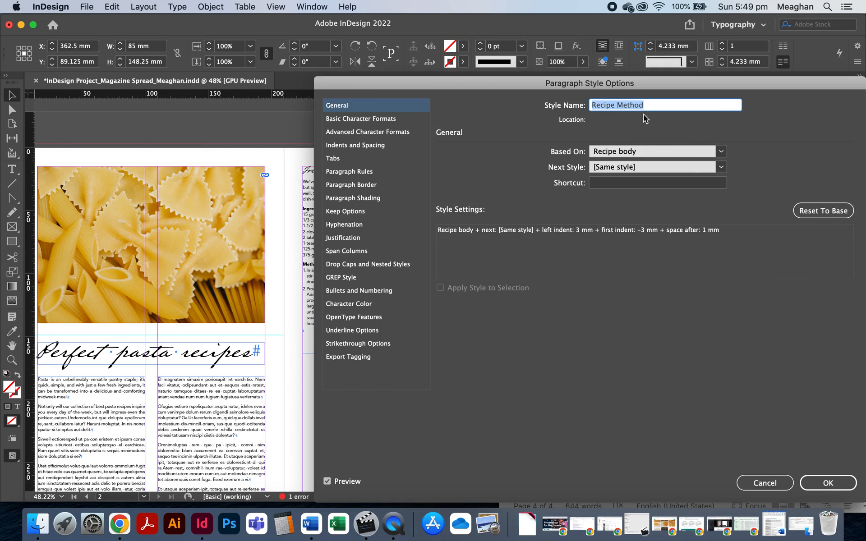
{"action": "left_click_drag", "start_coordinate": [633, 91], "coordinate": [819, 146]}
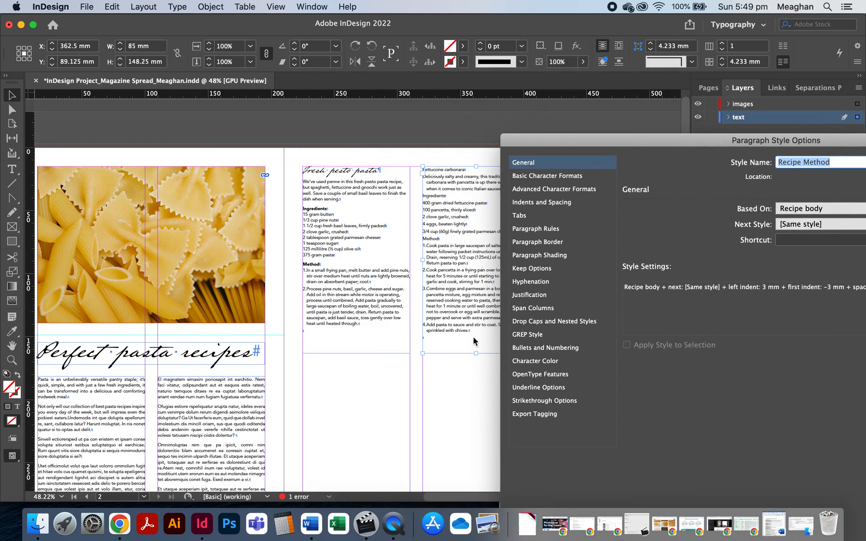
{"action": "left_click_drag", "start_coordinate": [604, 145], "coordinate": [441, 90]}
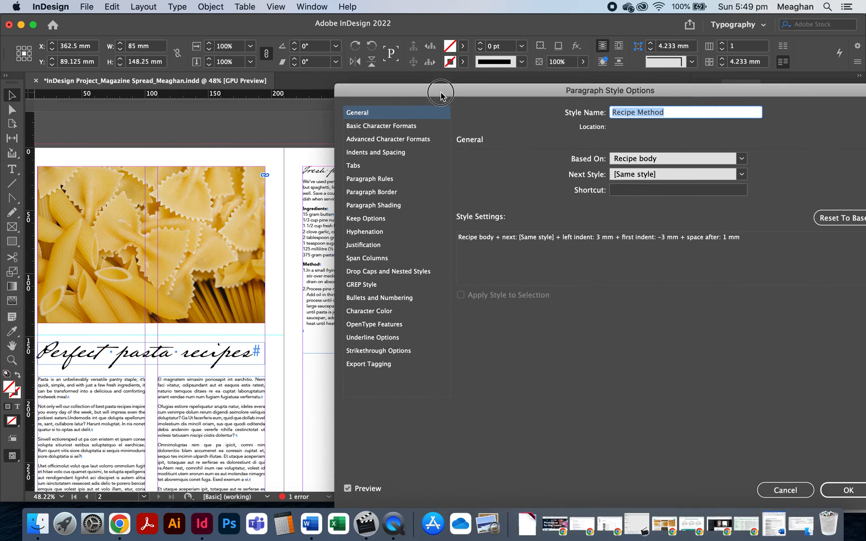
{"action": "left_click", "coordinate": [786, 488]}
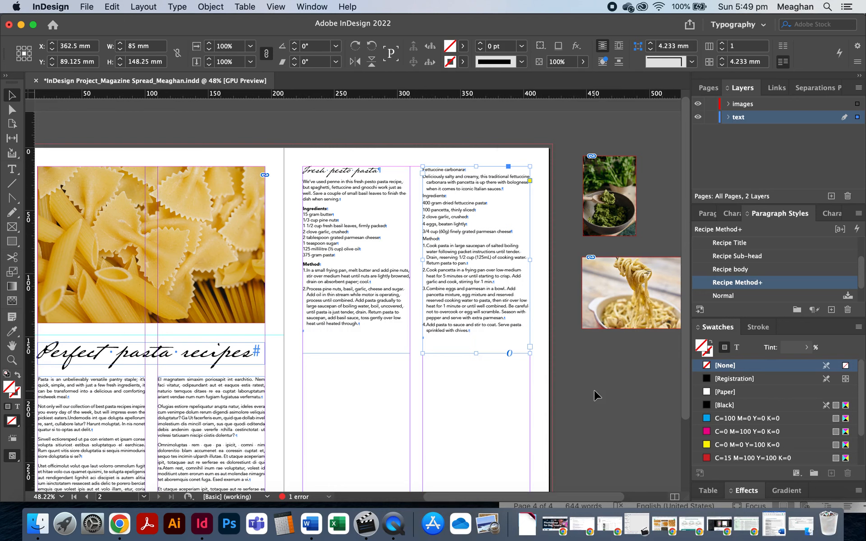
{"action": "left_click", "coordinate": [536, 381]}
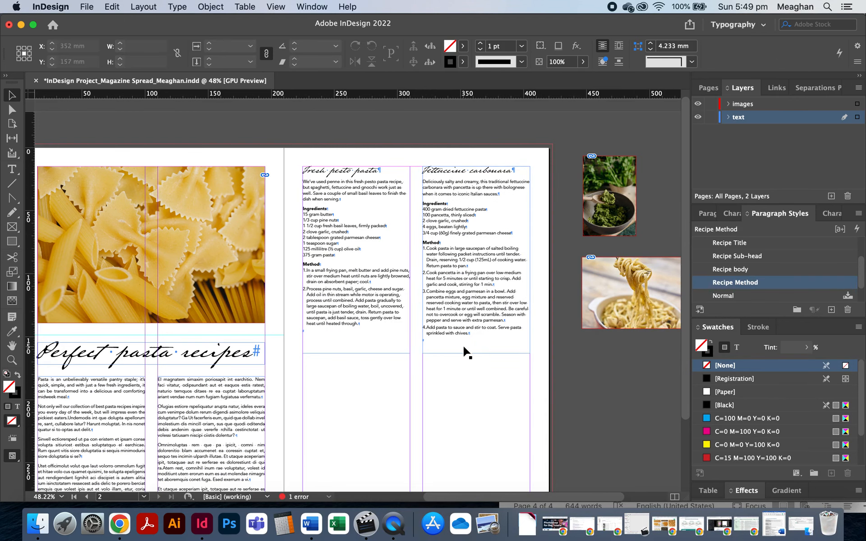
Step: Compare selecting the pasta photo's content with selecting its frame, and look through the Fitting options for the frame
{"action": "scroll", "coordinate": [467, 352], "scroll_direction": "down", "scroll_amount": 3}
{"action": "scroll", "coordinate": [467, 351], "scroll_direction": "left", "scroll_amount": 4}
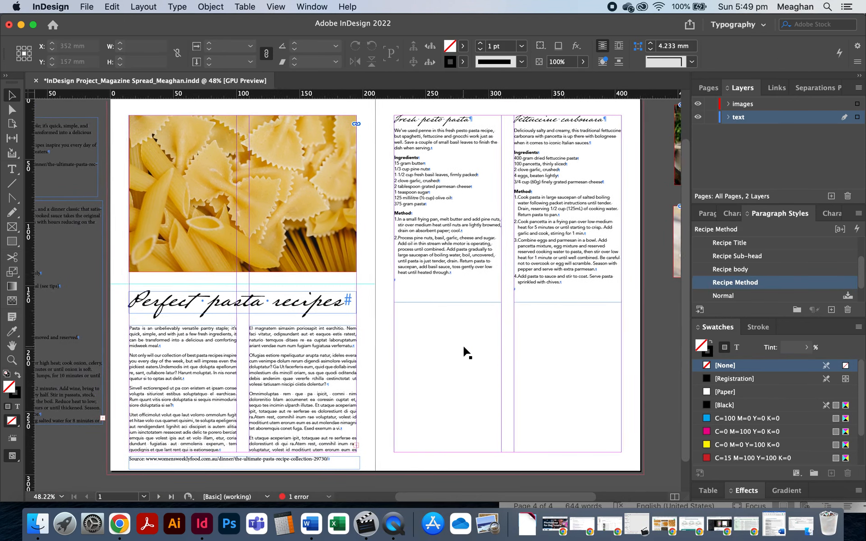
{"action": "scroll", "coordinate": [467, 352], "scroll_direction": "up", "scroll_amount": 2}
{"action": "scroll", "coordinate": [467, 352], "scroll_direction": "left", "scroll_amount": 2}
{"action": "left_click", "coordinate": [310, 232]}
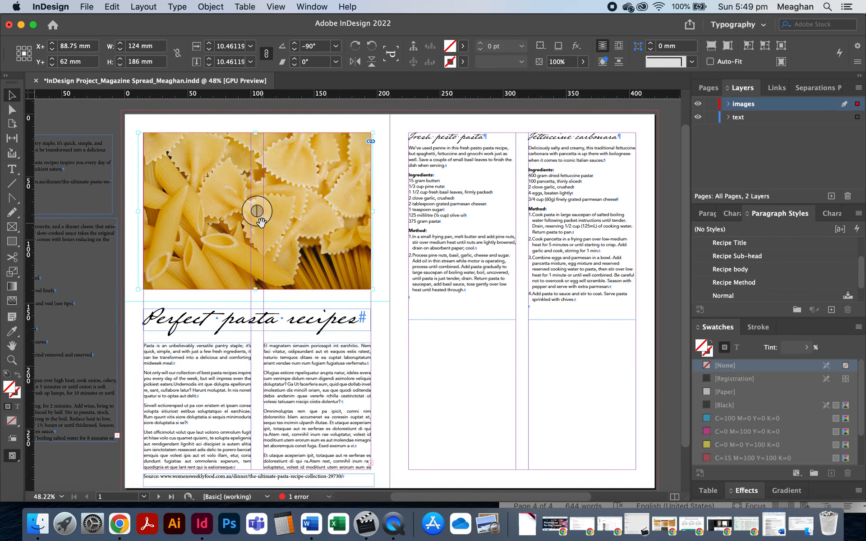
{"action": "left_click", "coordinate": [277, 126]}
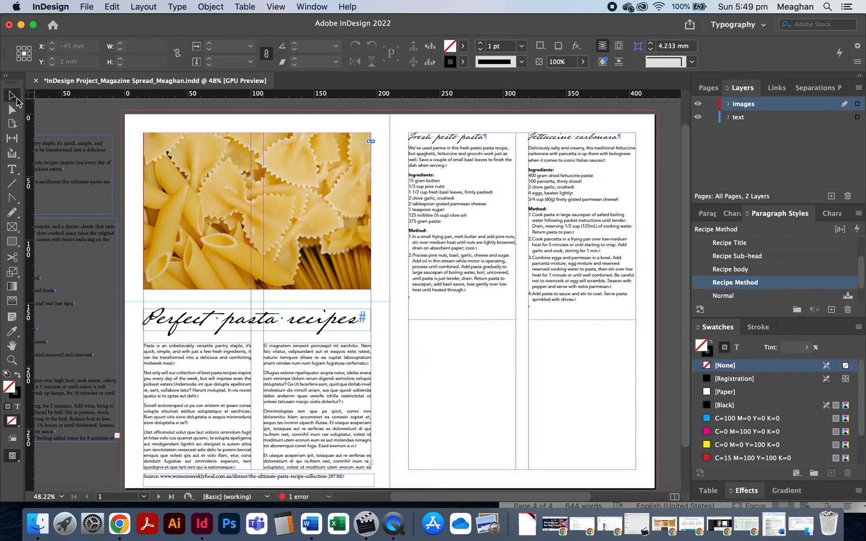
{"action": "left_click", "coordinate": [255, 214]}
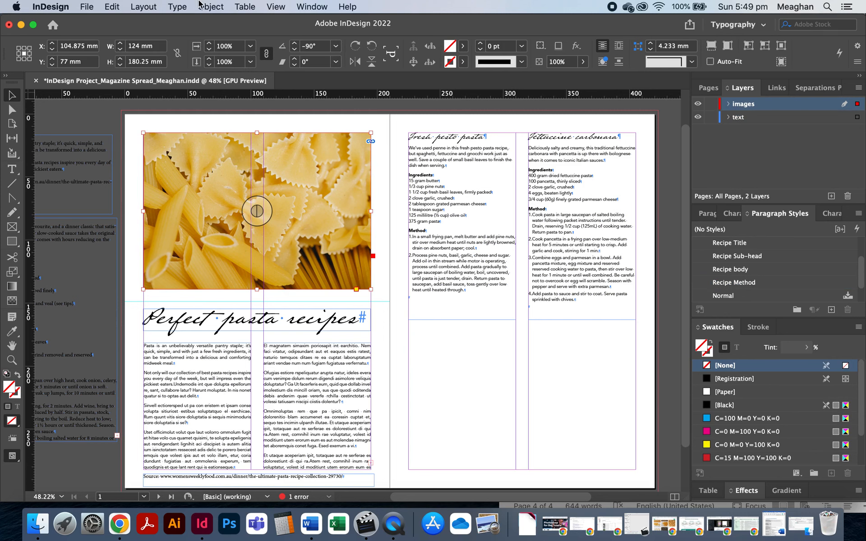
{"action": "left_click", "coordinate": [229, 6]}
{"action": "mouse_move", "coordinate": [281, 230]}
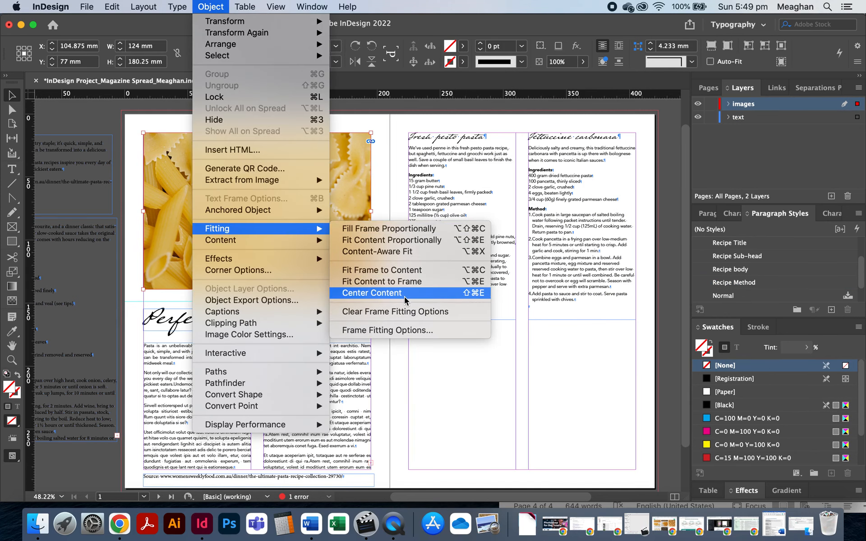
{"action": "left_click", "coordinate": [389, 242]}
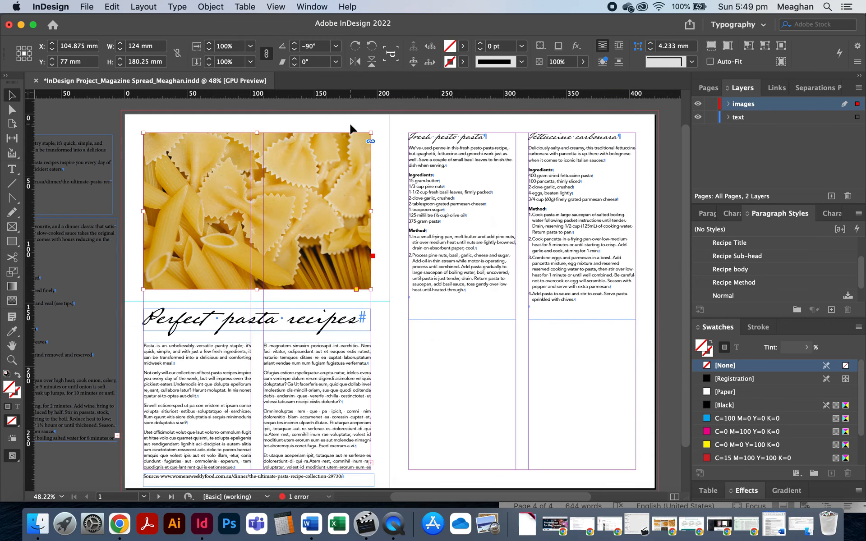
{"action": "left_click", "coordinate": [395, 384]}
Step: Move the pesto bowl photo from the pasteboard onto the first page, between the two body text columns, at about X 104.75, Y 228.75 mm
{"action": "scroll", "coordinate": [396, 383], "scroll_direction": "down", "scroll_amount": 2}
{"action": "scroll", "coordinate": [396, 383], "scroll_direction": "right", "scroll_amount": 2}
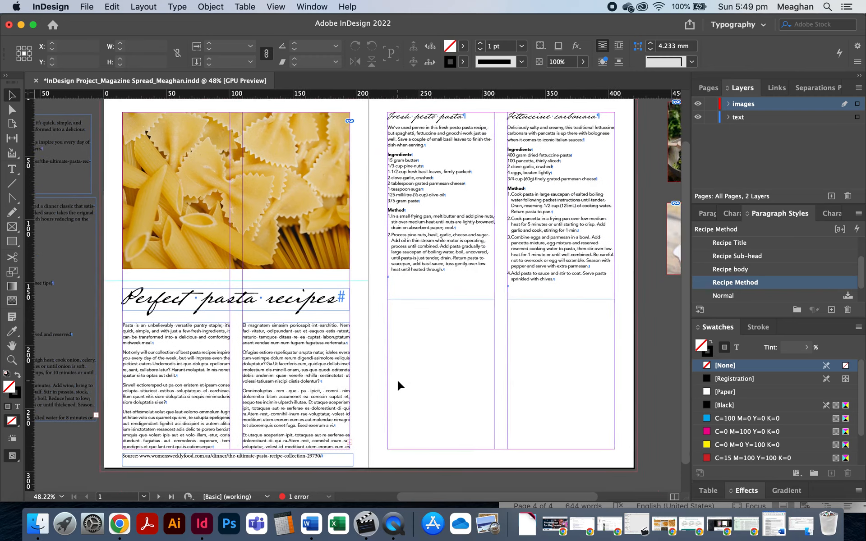
{"action": "scroll", "coordinate": [399, 386], "scroll_direction": "right", "scroll_amount": 4}
{"action": "scroll", "coordinate": [398, 385], "scroll_direction": "up", "scroll_amount": 2}
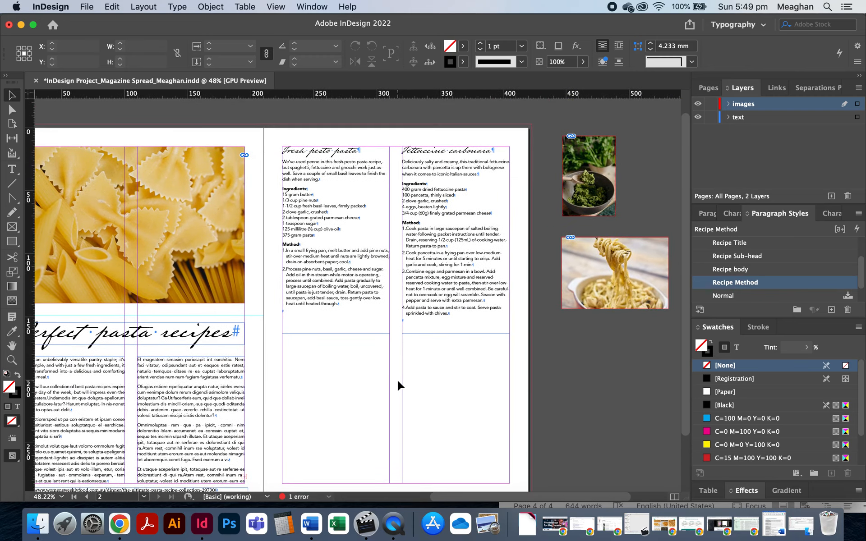
{"action": "left_click_drag", "start_coordinate": [588, 178], "coordinate": [150, 429]}
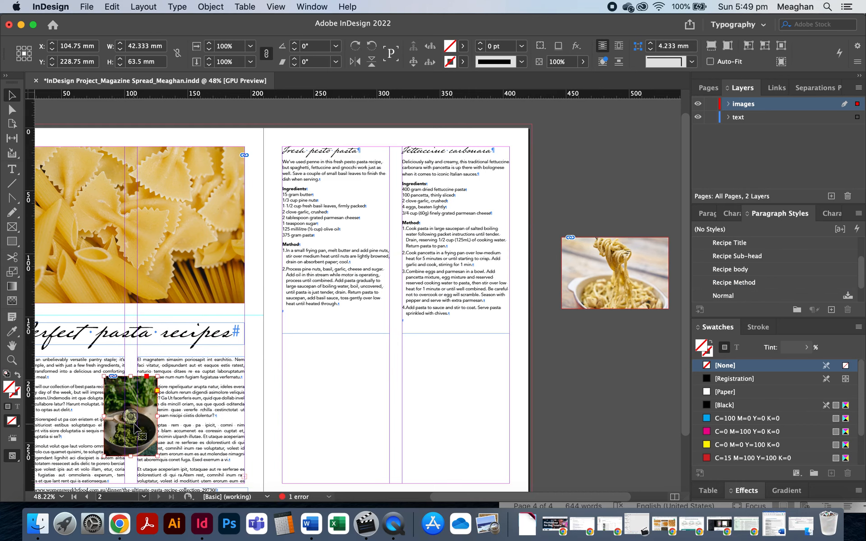
{"action": "scroll", "coordinate": [150, 412], "scroll_direction": "up", "scroll_amount": 1}
{"action": "scroll", "coordinate": [150, 413], "scroll_direction": "up", "scroll_amount": 5}
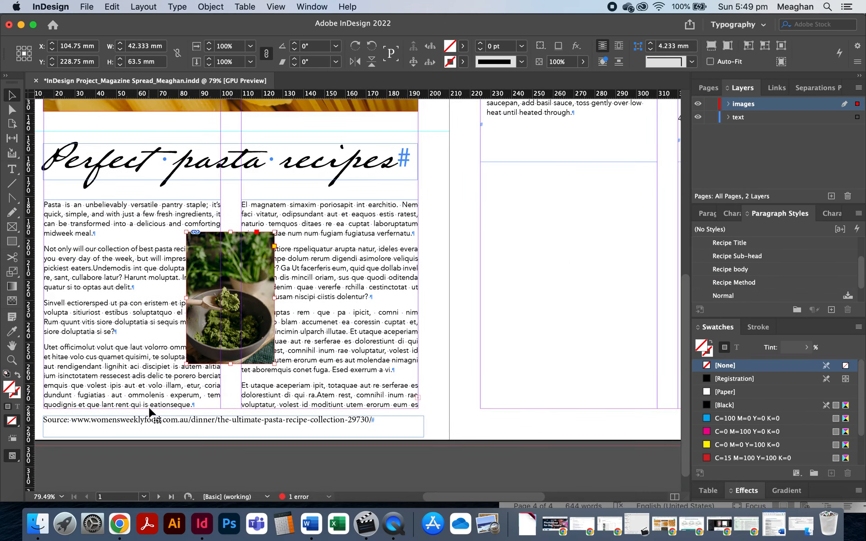
{"action": "scroll", "coordinate": [231, 315], "scroll_direction": "up", "scroll_amount": 2}
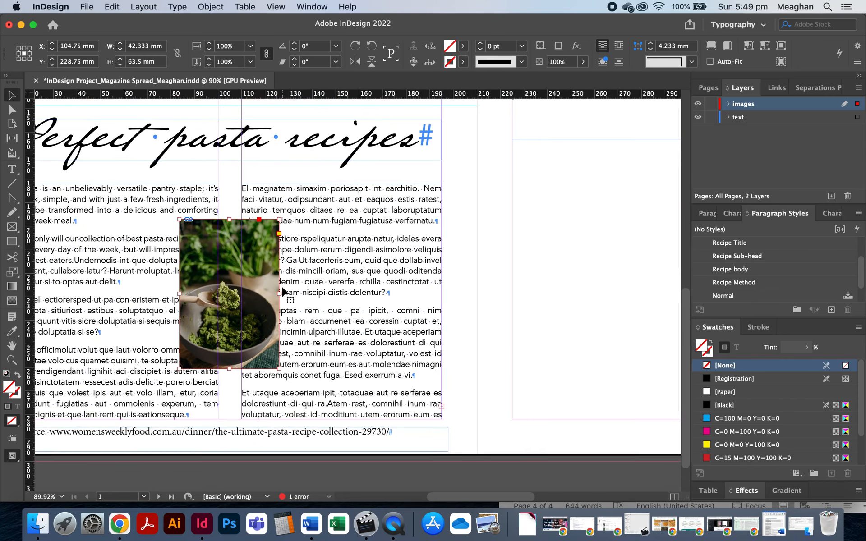
Step: Nudge the pesto bowl photo slightly up between the two body text columns, to X 104.75 mm, Y 226.75 mm
{"action": "scroll", "coordinate": [282, 291], "scroll_direction": "left", "scroll_amount": 3}
{"action": "scroll", "coordinate": [282, 292], "scroll_direction": "up", "scroll_amount": 1}
{"action": "mouse_move", "coordinate": [278, 269]}
{"action": "left_mouse_down"}
{"action": "mouse_move", "coordinate": [332, 261]}
{"action": "mouse_move", "coordinate": [284, 271]}
{"action": "left_mouse_up"}
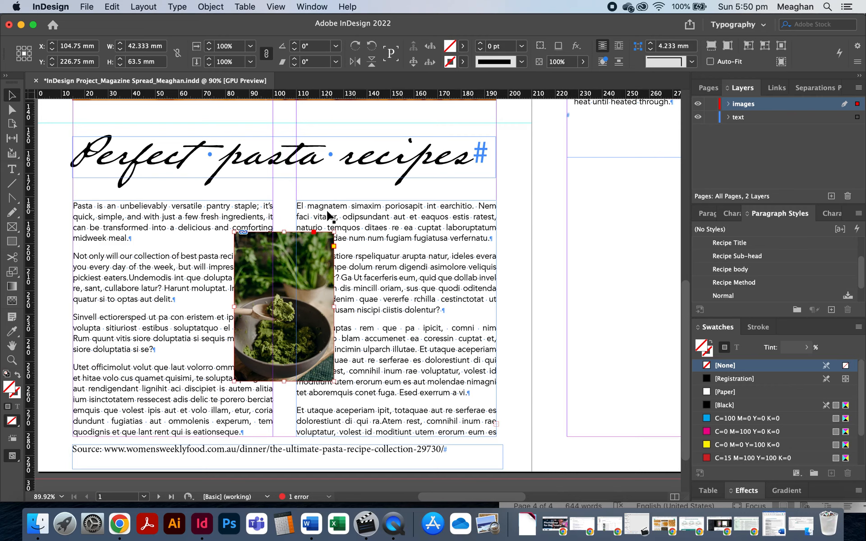
Step: Show the Text Wrap settings beside the first page and wrap the body text around the pesto photo's bounding box
{"action": "left_click", "coordinate": [308, 7]}
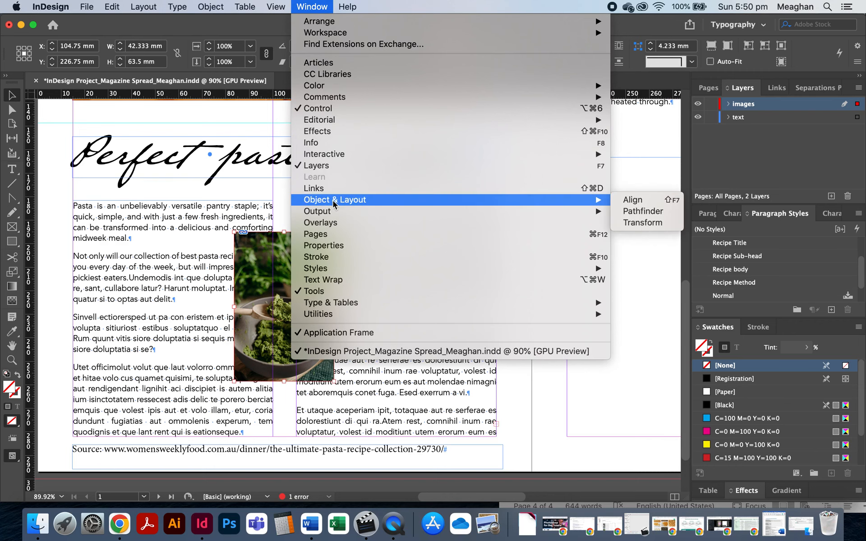
{"action": "left_click", "coordinate": [351, 283]}
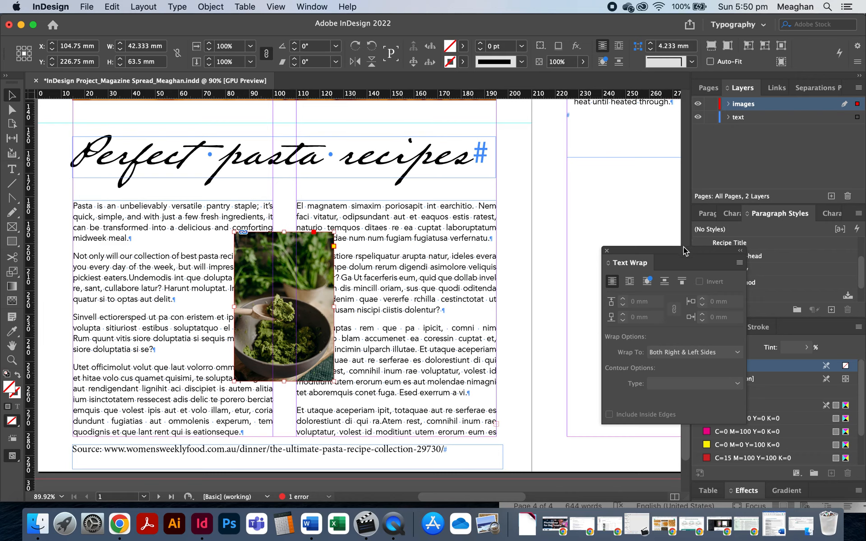
{"action": "left_click_drag", "start_coordinate": [655, 269], "coordinate": [596, 260]}
{"action": "left_click_drag", "start_coordinate": [658, 248], "coordinate": [632, 224]}
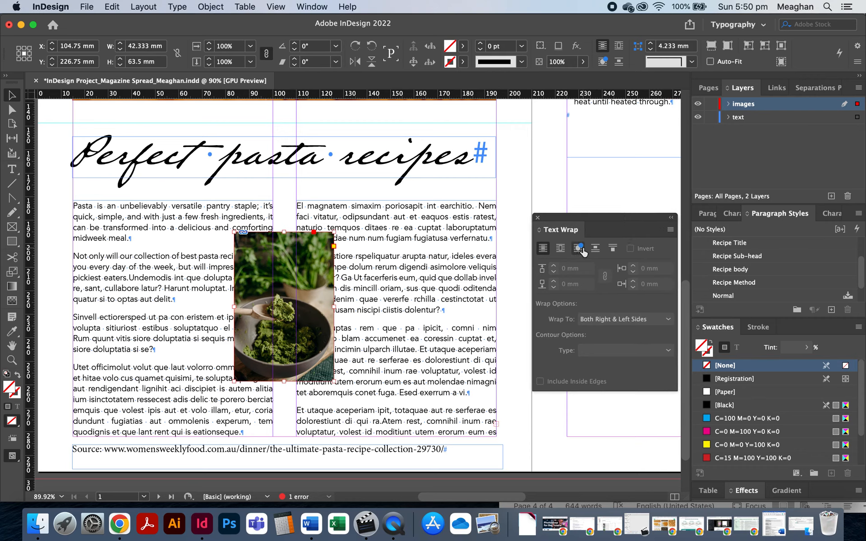
{"action": "left_click", "coordinate": [559, 255]}
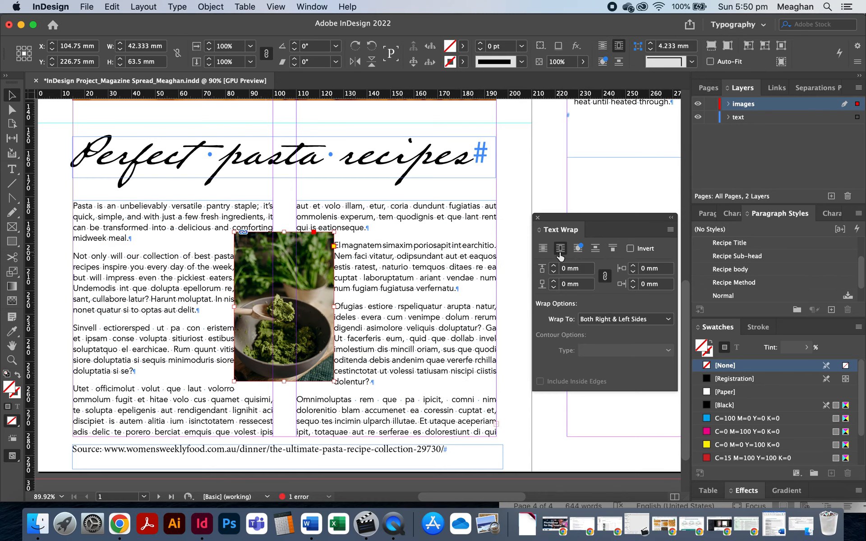
{"action": "left_click", "coordinate": [506, 394]}
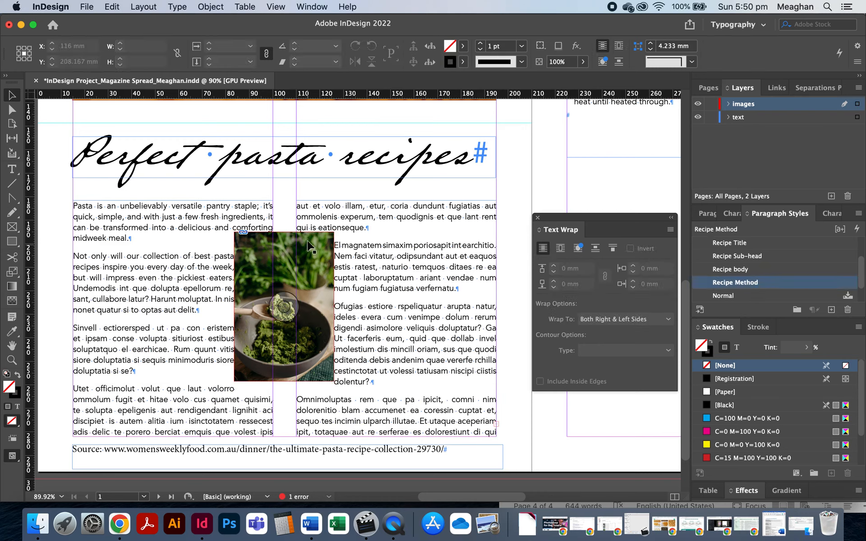
Step: Set the pesto photo's bounding box text wrap offset to 3 mm on all four linked sides
{"action": "left_click", "coordinate": [243, 255]}
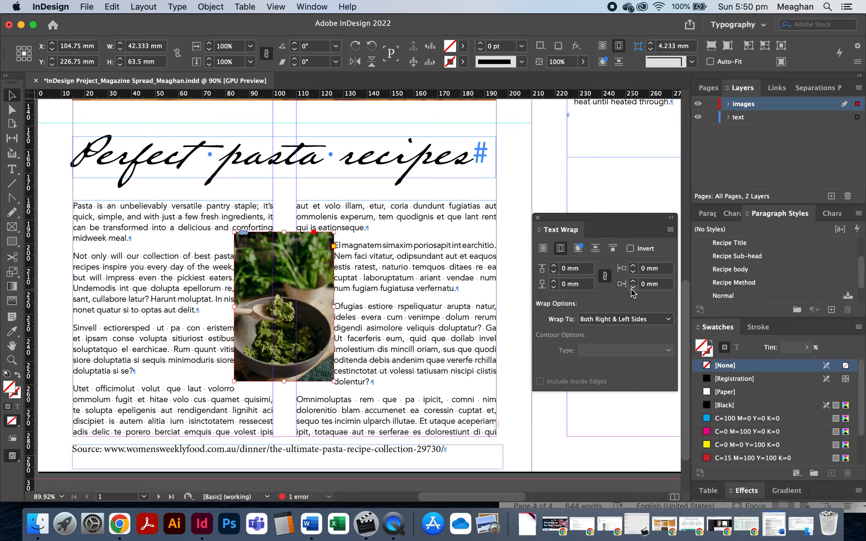
{"action": "left_click", "coordinate": [604, 279]}
{"action": "left_click", "coordinate": [554, 266]}
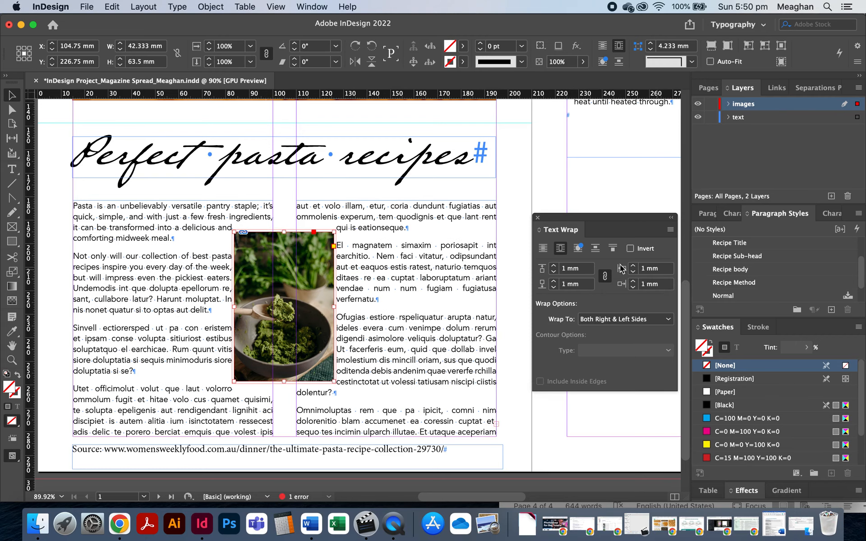
{"action": "left_click", "coordinate": [554, 266]}
{"action": "left_click", "coordinate": [554, 266]}
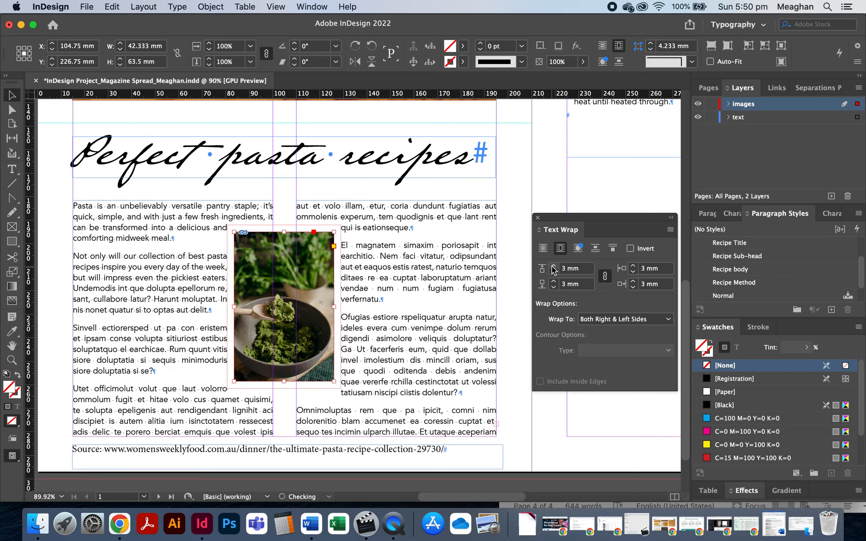
{"action": "left_click", "coordinate": [512, 304]}
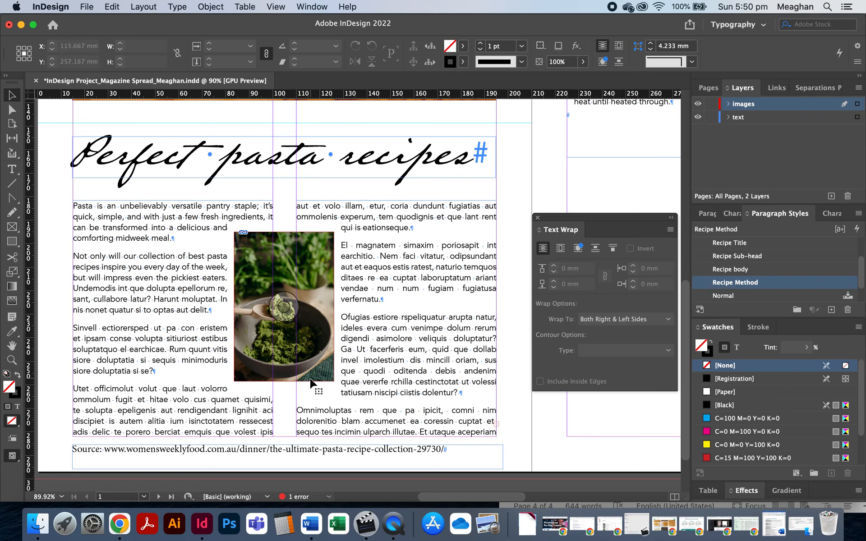
Step: Convert the pesto photo's frame to an ellipse and set its text wrap to follow the object shape
{"action": "left_click", "coordinate": [325, 373]}
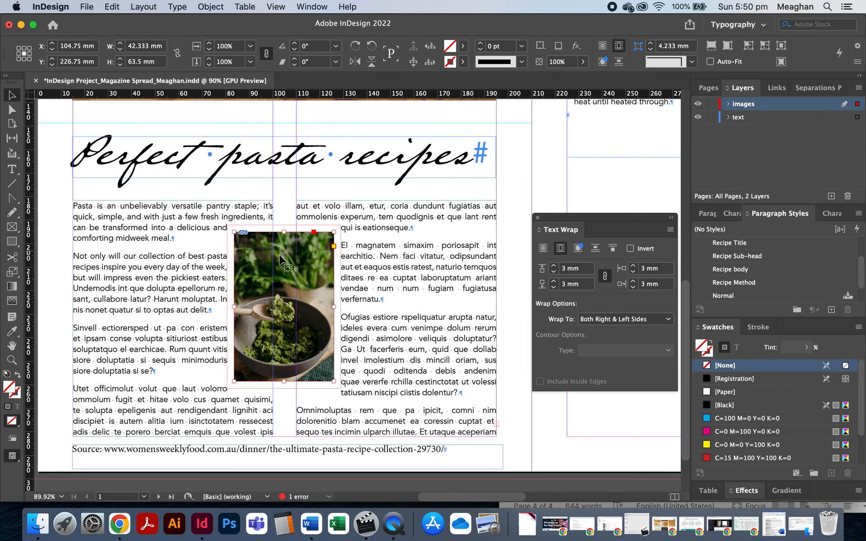
{"action": "left_click", "coordinate": [210, 6]}
{"action": "mouse_move", "coordinate": [294, 397]}
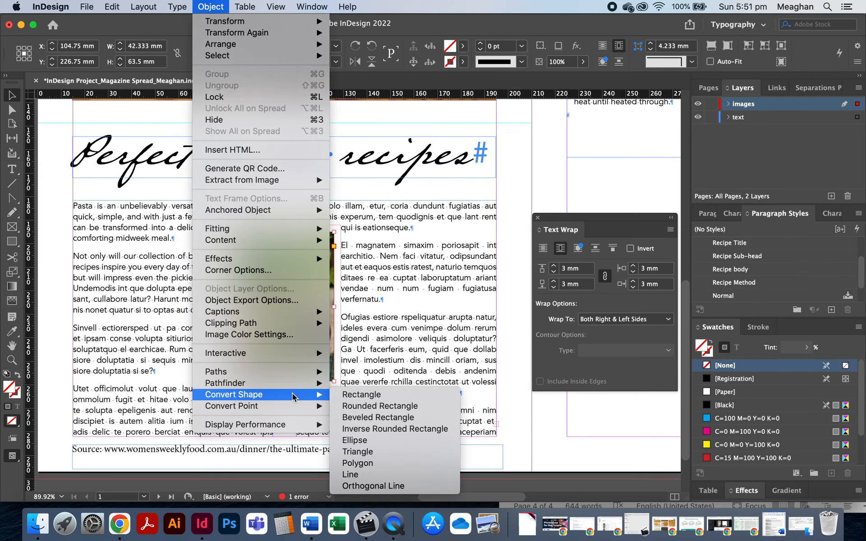
{"action": "left_click", "coordinate": [372, 442]}
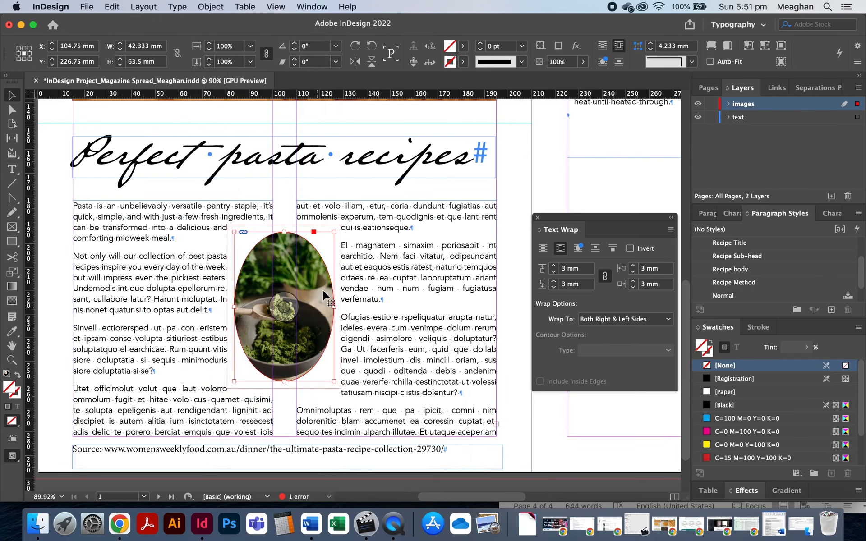
{"action": "left_click", "coordinate": [550, 428]}
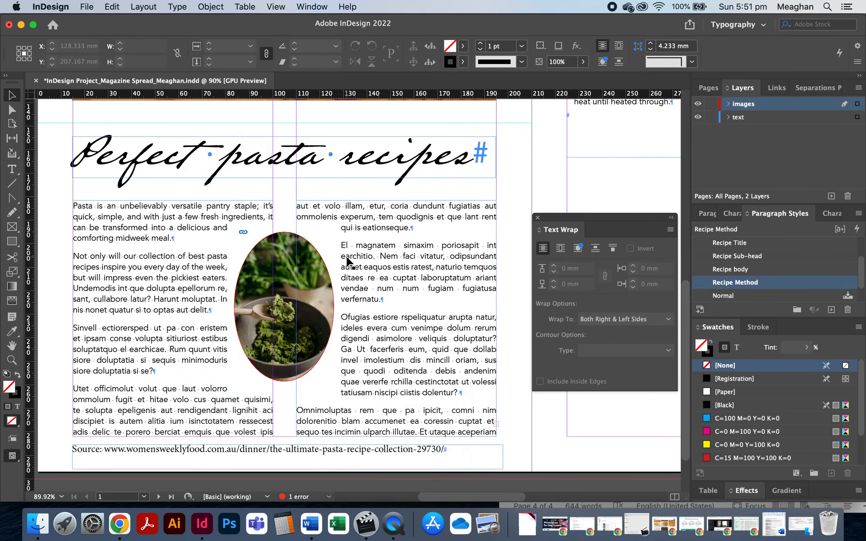
{"action": "left_click", "coordinate": [326, 270]}
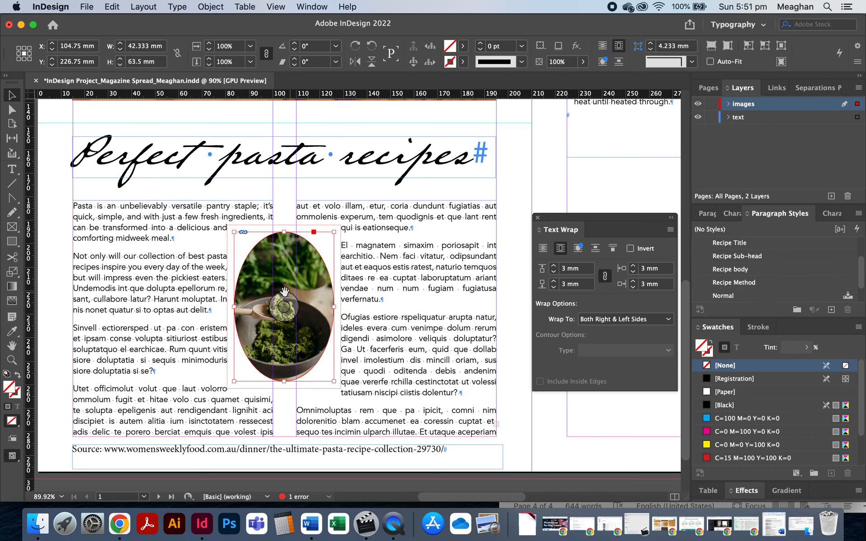
{"action": "left_click", "coordinate": [577, 249]}
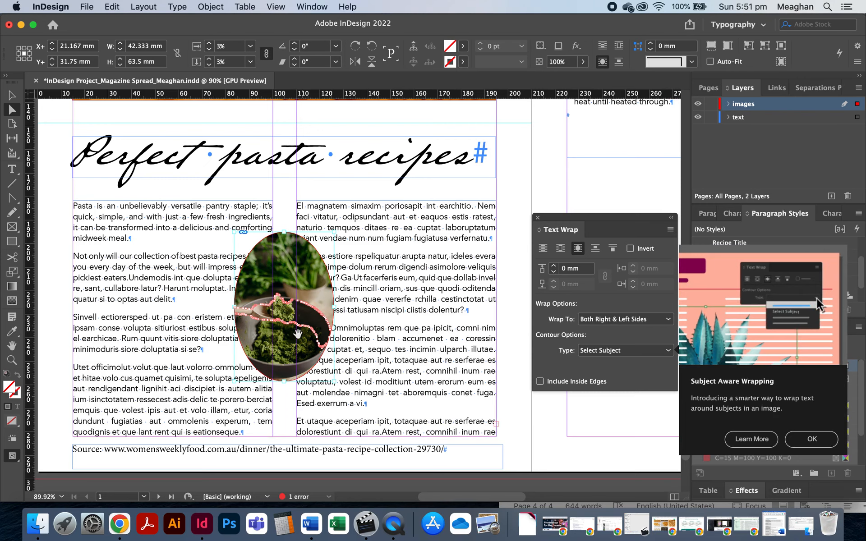
Step: Try enlarging the photo content inside the ellipse frame in repeated increments, and undo it
{"action": "key", "text": "super+alt+period"}
{"action": "key", "text": "super+alt+period"}
{"action": "key", "text": "super+alt+period"}
{"action": "key", "text": "super+alt+period"}
{"action": "key", "text": "super+alt+period"}
{"action": "key", "text": "super+alt+period"}
{"action": "key", "text": "super+alt+period"}
{"action": "key", "text": "super+alt+period"}
{"action": "key", "text": "super+alt+period"}
{"action": "key", "text": "super+alt+period"}
{"action": "key", "text": "super+alt+period"}
{"action": "key", "text": "super+alt+period"}
{"action": "key", "text": "super+alt+period"}
{"action": "key", "text": "super+alt+period"}
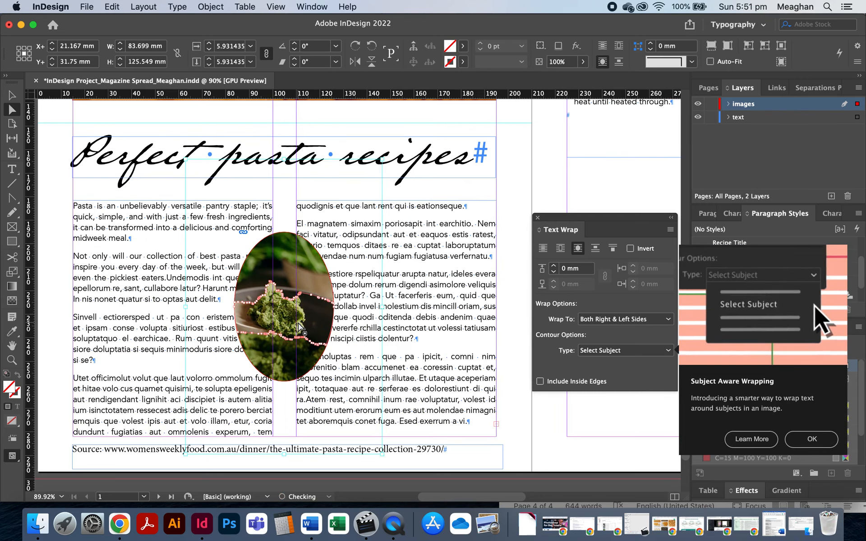
{"action": "key", "text": "super+z"}
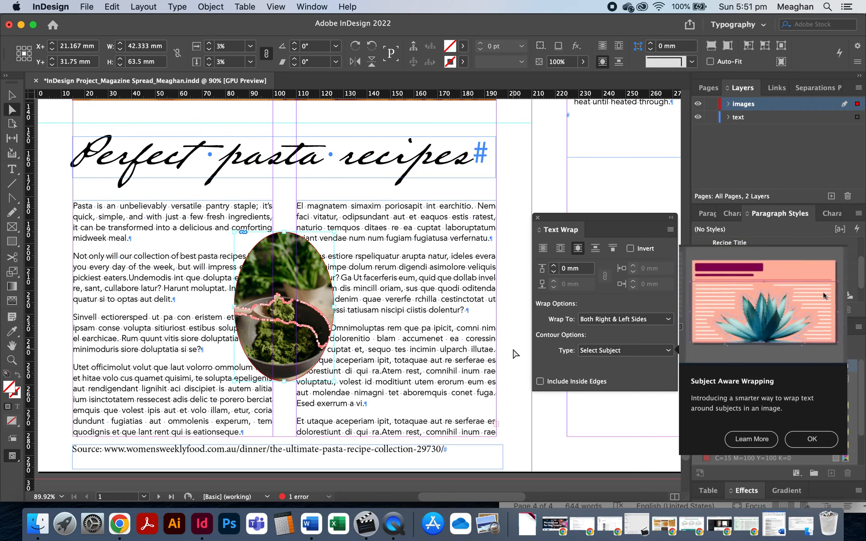
Step: Set the pesto photo's wrap contour type to Bounding Box and look through the other contour types
{"action": "left_click", "coordinate": [605, 353]}
{"action": "left_click", "coordinate": [614, 364]}
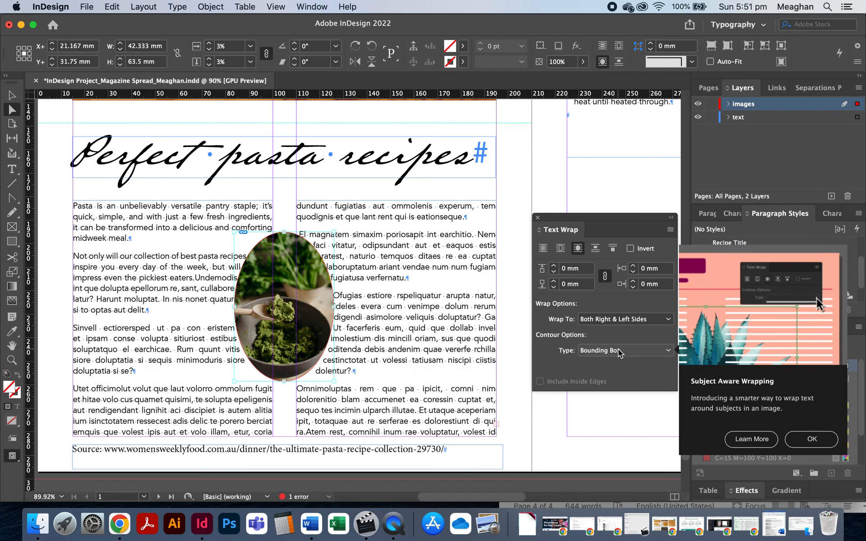
{"action": "left_click", "coordinate": [616, 354]}
{"action": "left_click", "coordinate": [591, 353]}
{"action": "left_click", "coordinate": [613, 350]}
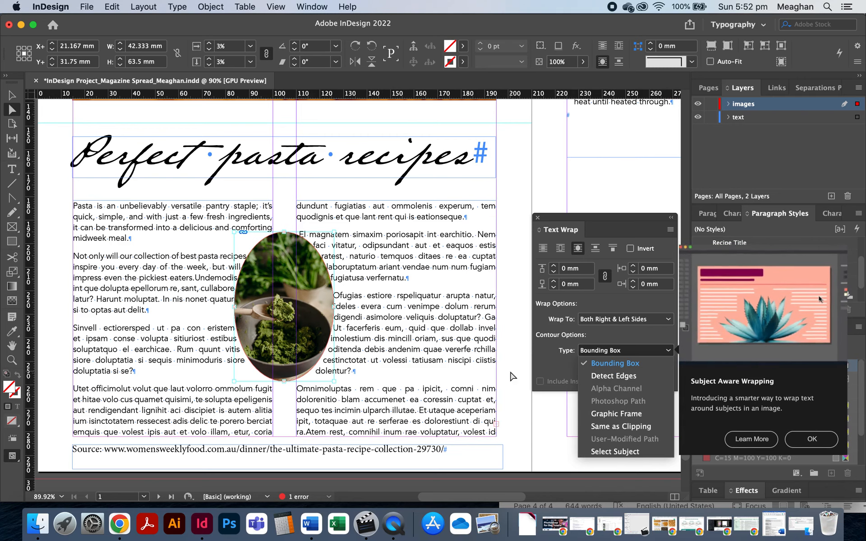
{"action": "left_click", "coordinate": [565, 363]}
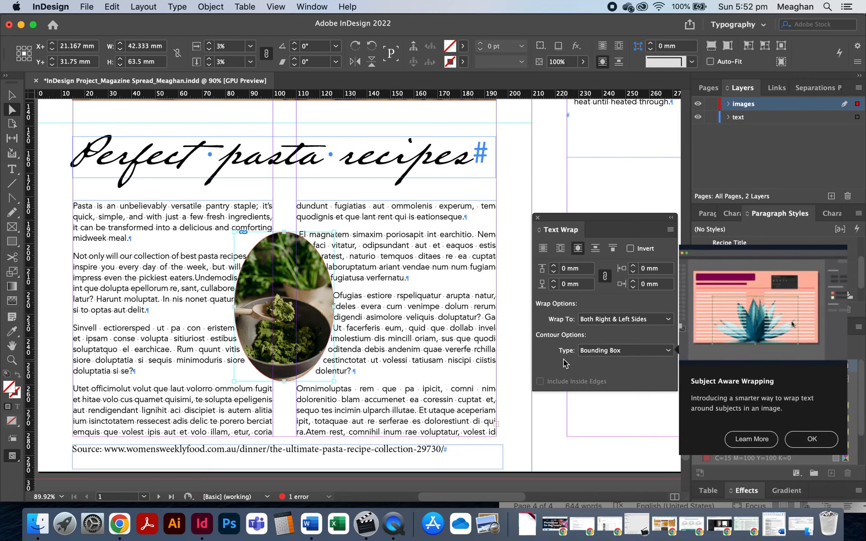
Step: Set the oval photo's text wrap offset to 3 mm on all sides and preview the page without guides
{"action": "left_click", "coordinate": [556, 266]}
{"action": "left_click", "coordinate": [556, 266]}
{"action": "left_click", "coordinate": [556, 266]}
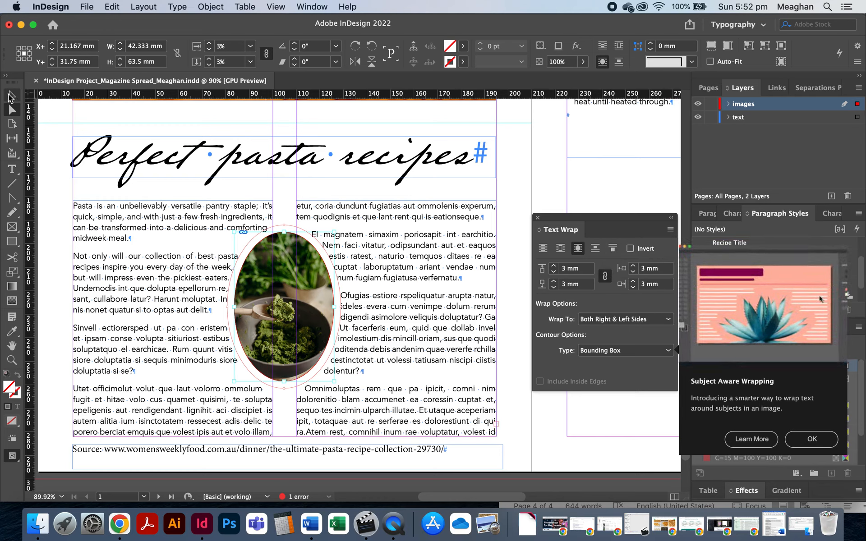
{"action": "left_click", "coordinate": [276, 206]}
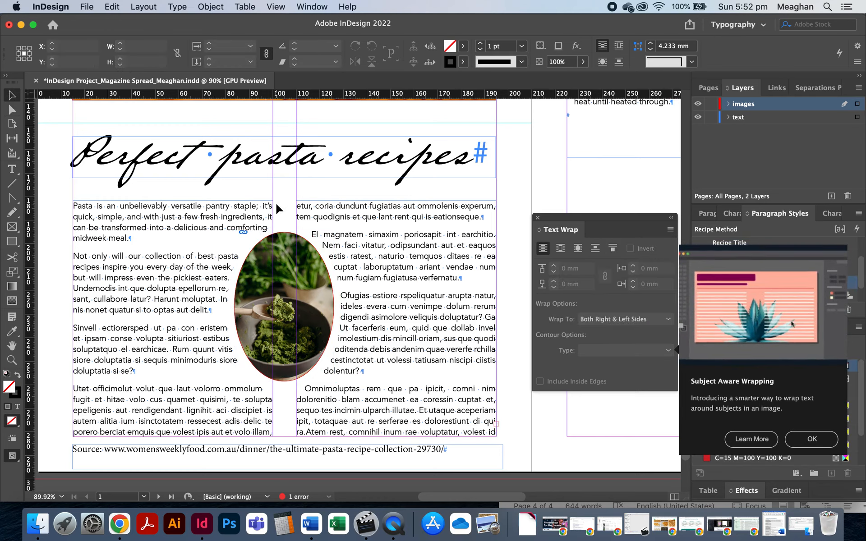
{"action": "key", "text": "w"}
Step: Move the oval photo into the first text column to test the wrap, and return it between the columns at X 104.75, Y 231.75 mm
{"action": "left_click", "coordinate": [296, 257]}
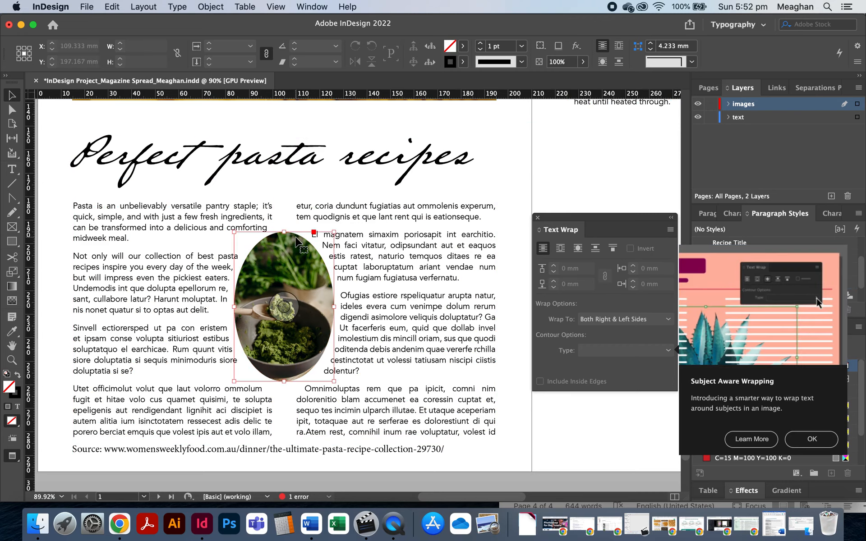
{"action": "left_click_drag", "start_coordinate": [251, 272], "coordinate": [194, 287]}
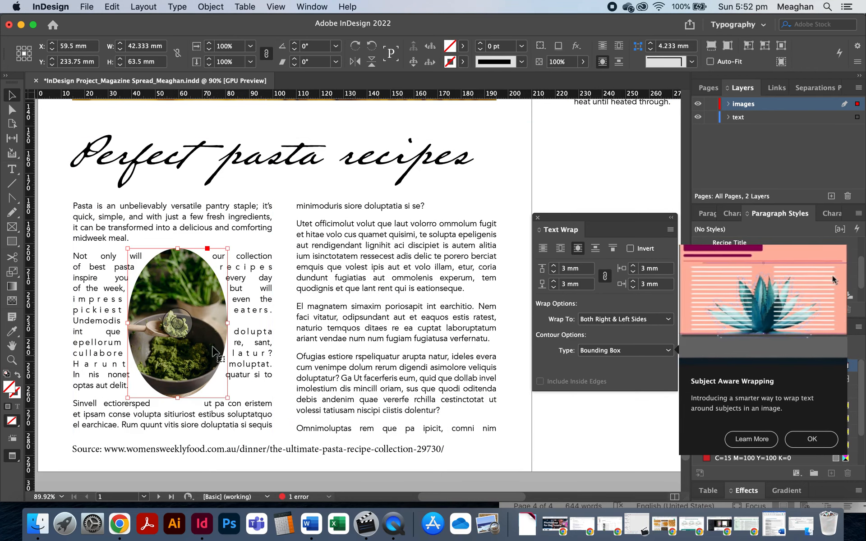
{"action": "left_click_drag", "start_coordinate": [188, 287], "coordinate": [287, 268]}
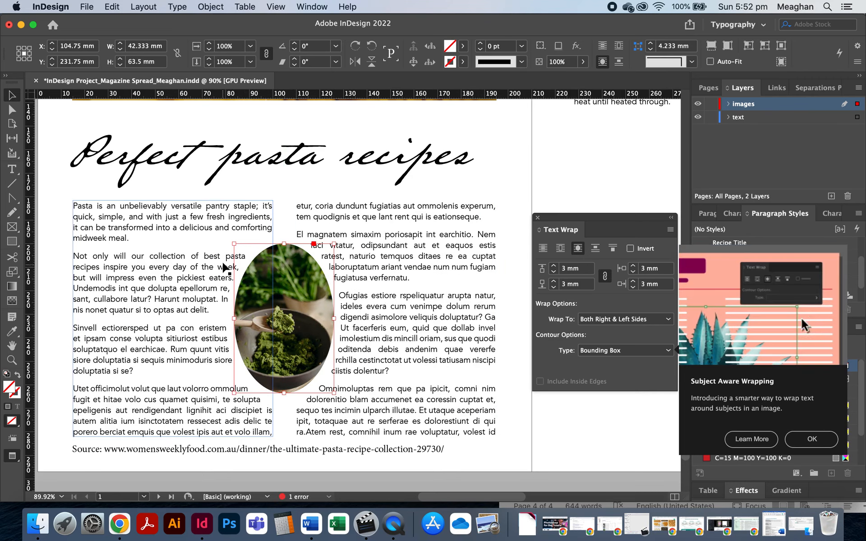
{"action": "left_click", "coordinate": [282, 207]}
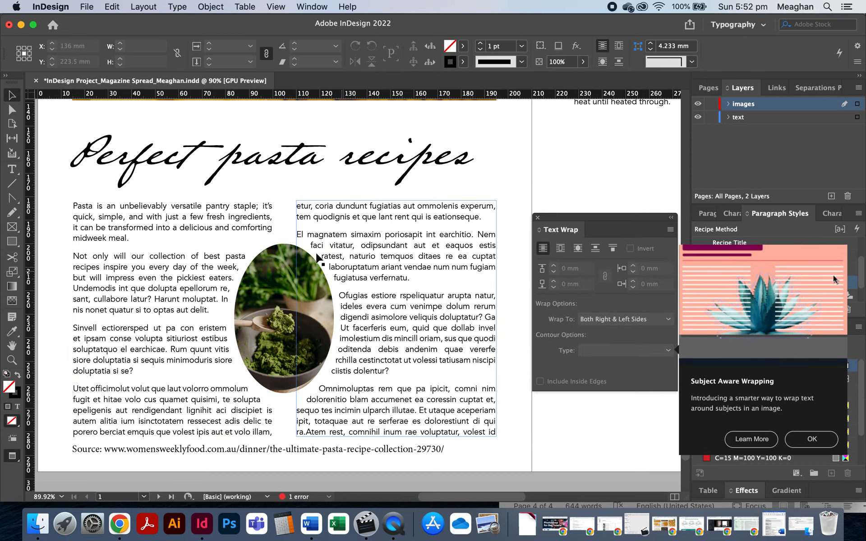
Step: Try aligning all the article body text in both columns to the left instead of justifying it
{"action": "double_click", "coordinate": [177, 288]}
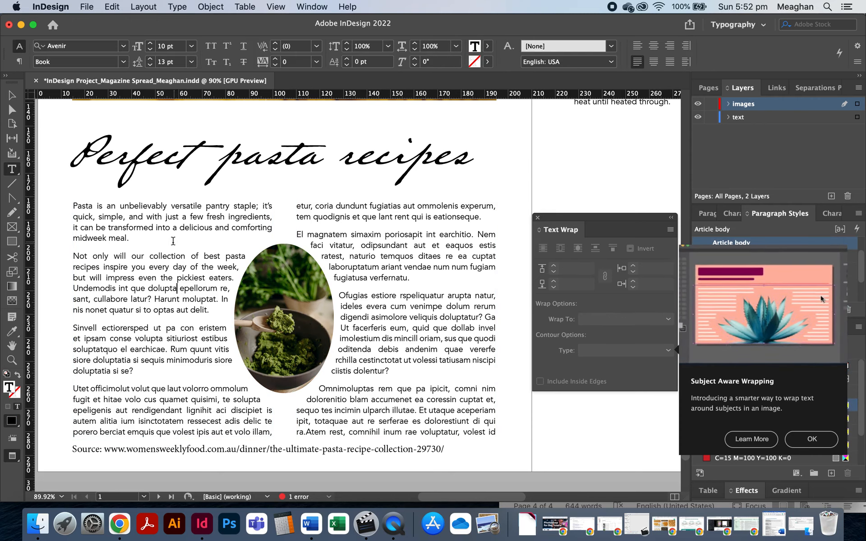
{"action": "key", "text": "super+a"}
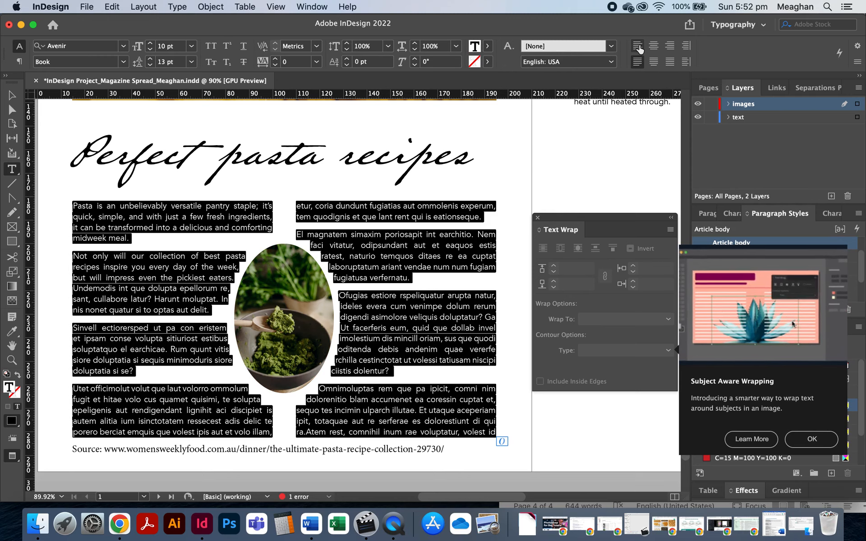
{"action": "left_click", "coordinate": [636, 49]}
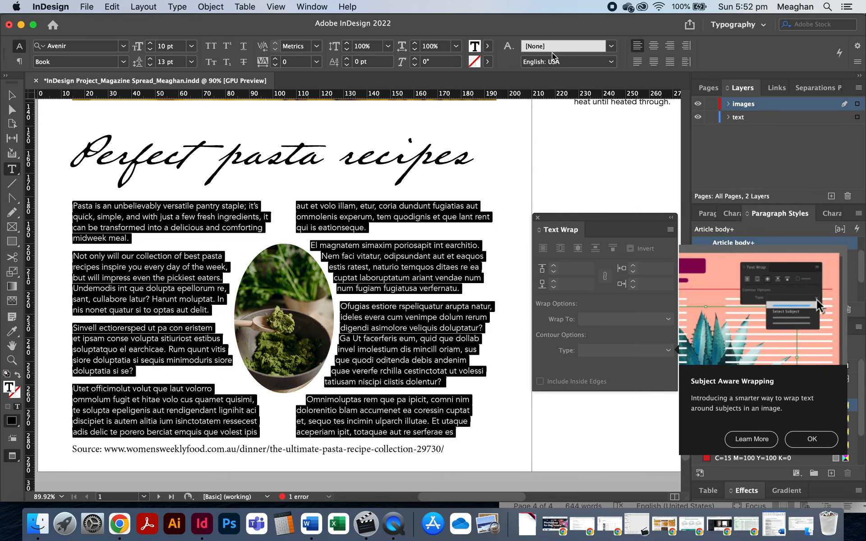
{"action": "left_click", "coordinate": [12, 95]}
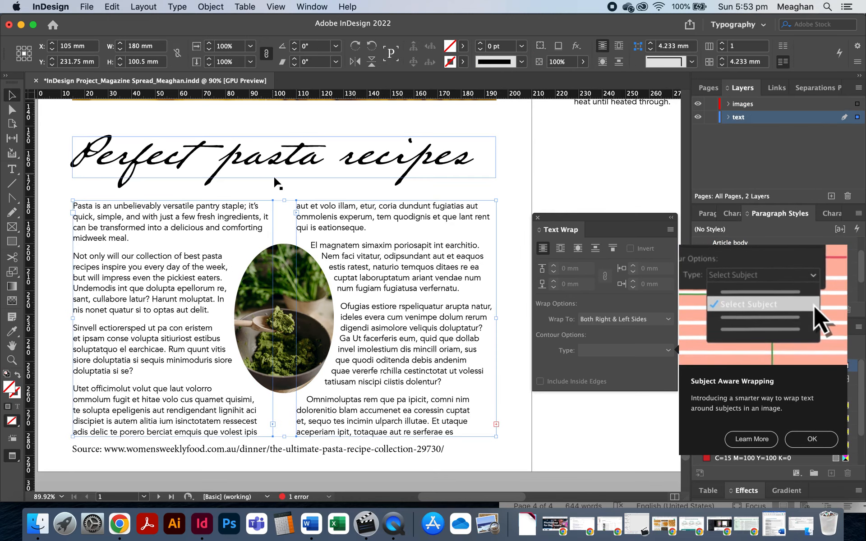
{"action": "left_click", "coordinate": [277, 183]}
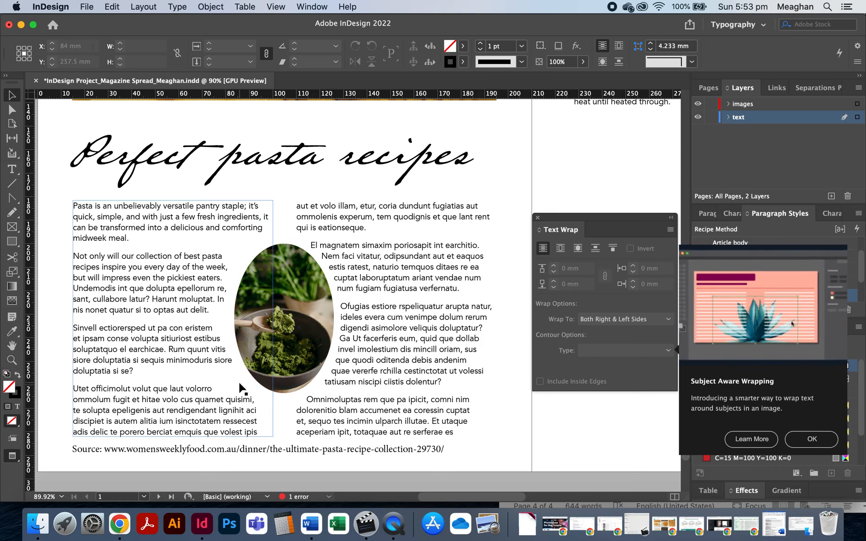
Step: Justify all the article body text in both columns with the last line aligned left
{"action": "double_click", "coordinate": [197, 318]}
{"action": "key", "text": "super+a"}
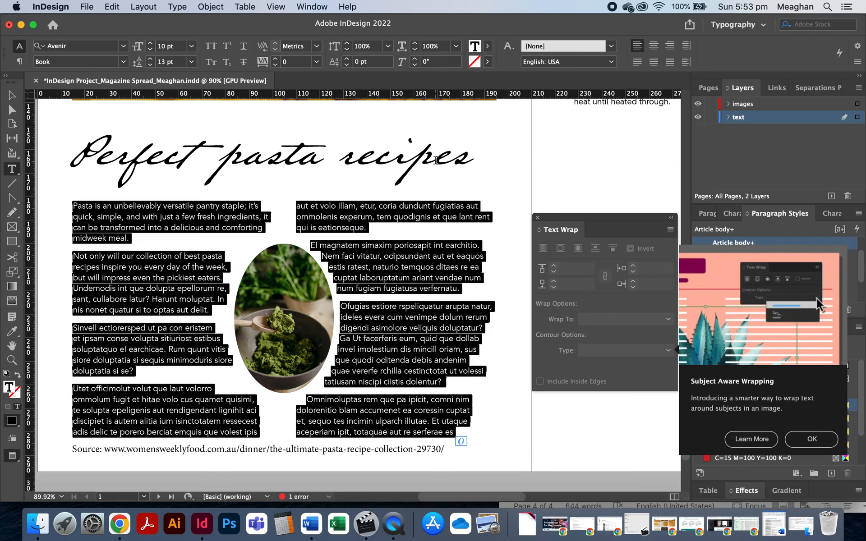
{"action": "left_click", "coordinate": [637, 61]}
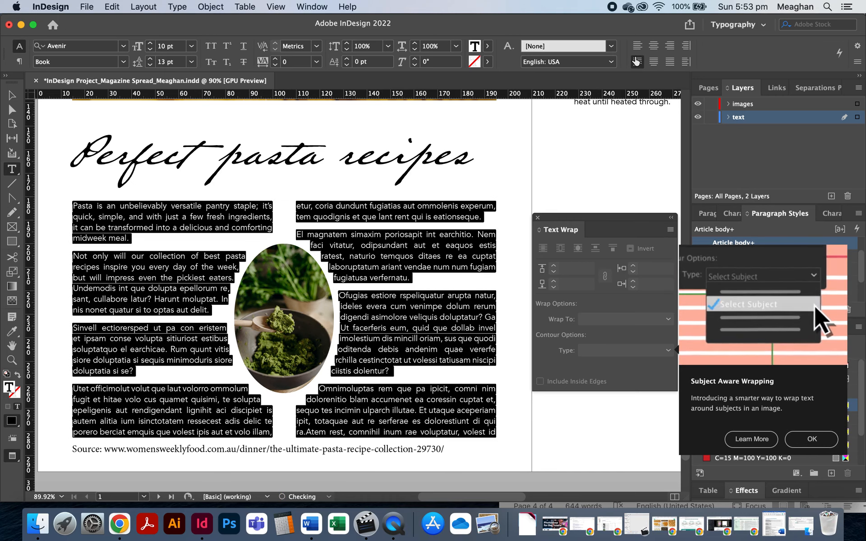
{"action": "left_click", "coordinate": [12, 95]}
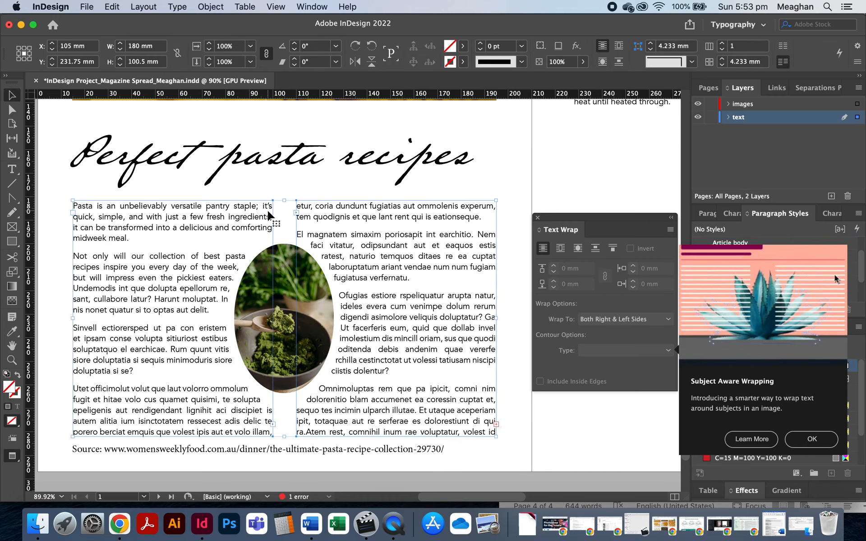
Step: Show the guides again and move the fettuccine photo from the pasteboard into the Fettuccine carbonara column at X 362.5, Y 69.652 mm
{"action": "left_click", "coordinate": [510, 212]}
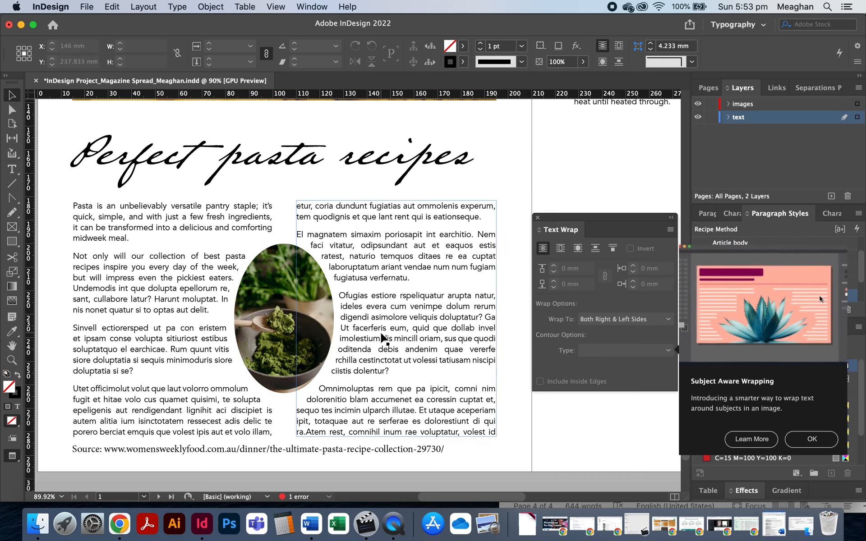
{"action": "scroll", "coordinate": [384, 339], "scroll_direction": "right", "scroll_amount": 8}
{"action": "scroll", "coordinate": [383, 339], "scroll_direction": "up", "scroll_amount": 3}
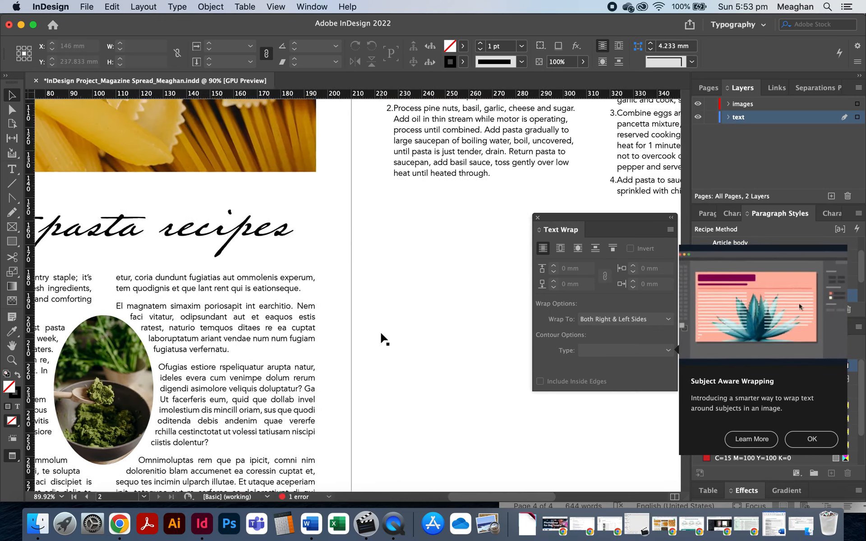
{"action": "scroll", "coordinate": [381, 334], "scroll_direction": "down", "scroll_amount": 5}
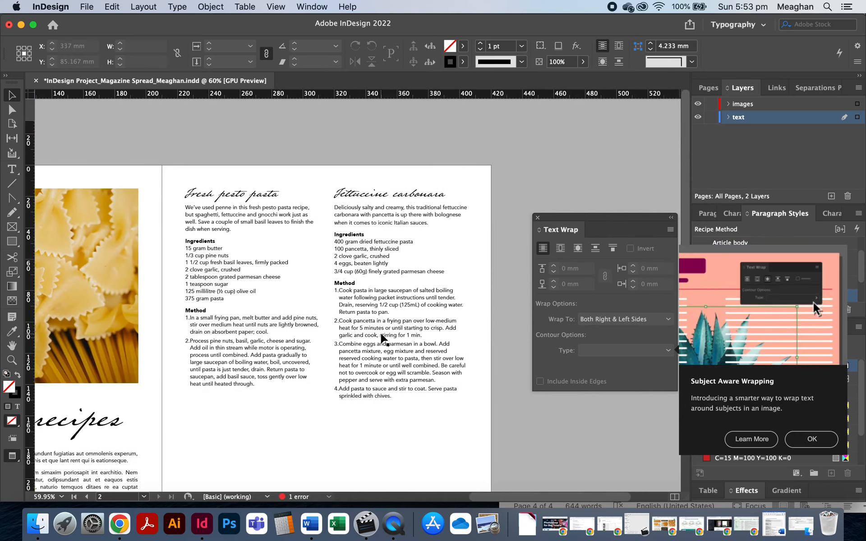
{"action": "scroll", "coordinate": [381, 337], "scroll_direction": "right", "scroll_amount": 3}
{"action": "key", "text": "w"}
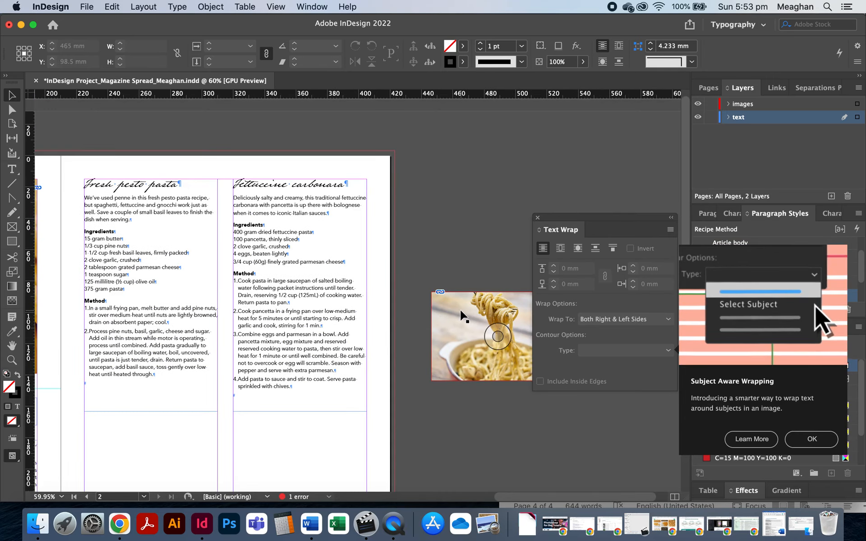
{"action": "left_click_drag", "start_coordinate": [461, 312], "coordinate": [260, 278]}
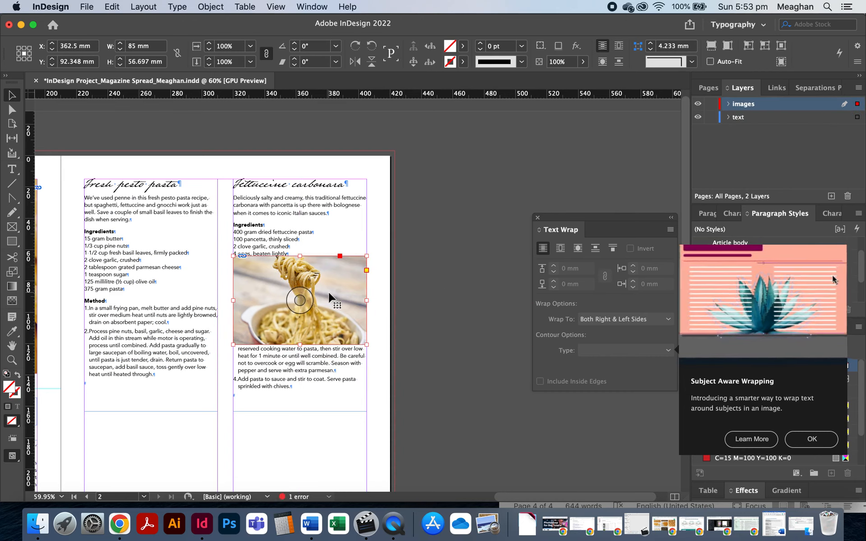
{"action": "left_click_drag", "start_coordinate": [329, 297], "coordinate": [343, 272]}
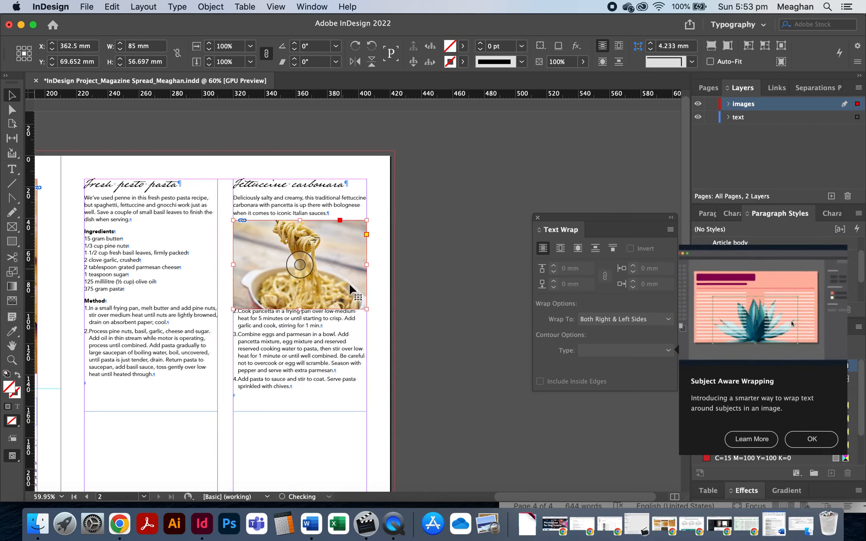
Step: Compare the Jump Object and bounding box wraps on the fettuccine photo, keep Jump Object, and lower the photo to Y 77 mm
{"action": "left_click", "coordinate": [596, 250]}
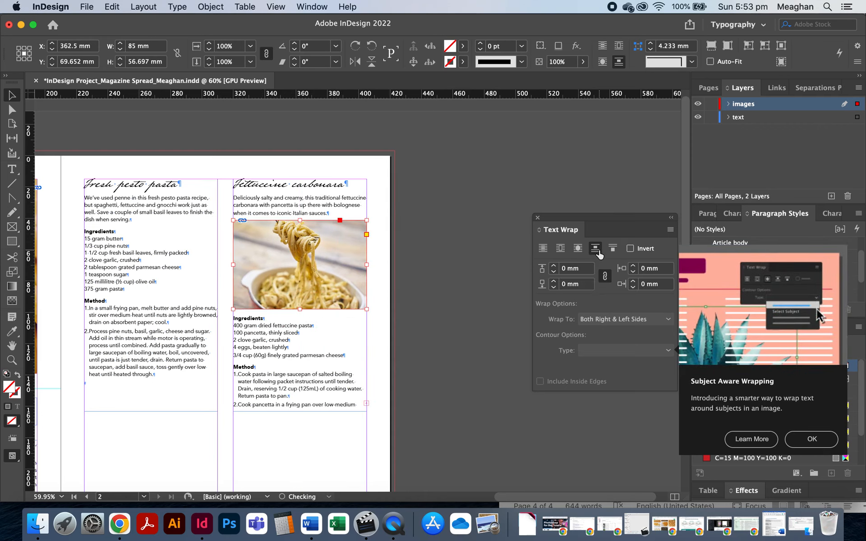
{"action": "left_click", "coordinate": [562, 251]}
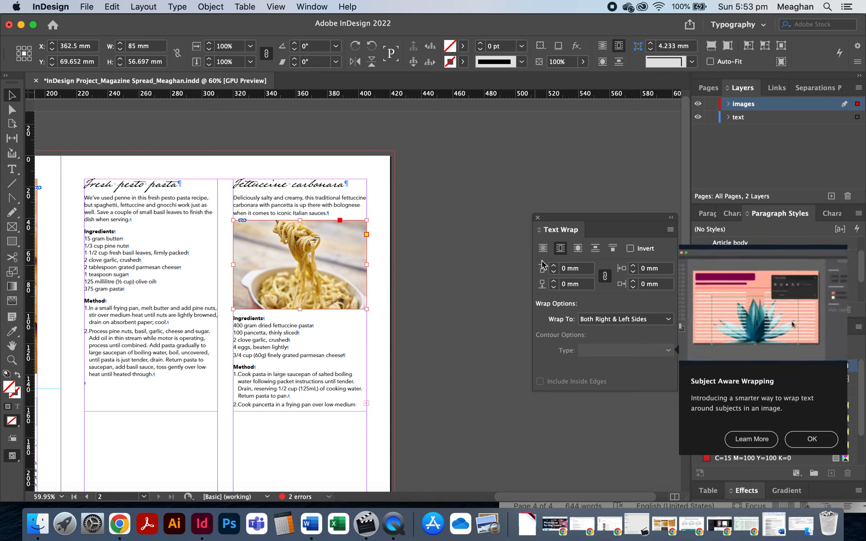
{"action": "left_click", "coordinate": [594, 249]}
{"action": "left_click_drag", "start_coordinate": [359, 281], "coordinate": [359, 292]}
{"action": "left_click", "coordinate": [360, 276]}
{"action": "mouse_move", "coordinate": [360, 276]}
{"action": "left_mouse_down"}
{"action": "mouse_move", "coordinate": [345, 284]}
{"action": "mouse_move", "coordinate": [366, 275]}
{"action": "left_mouse_up"}
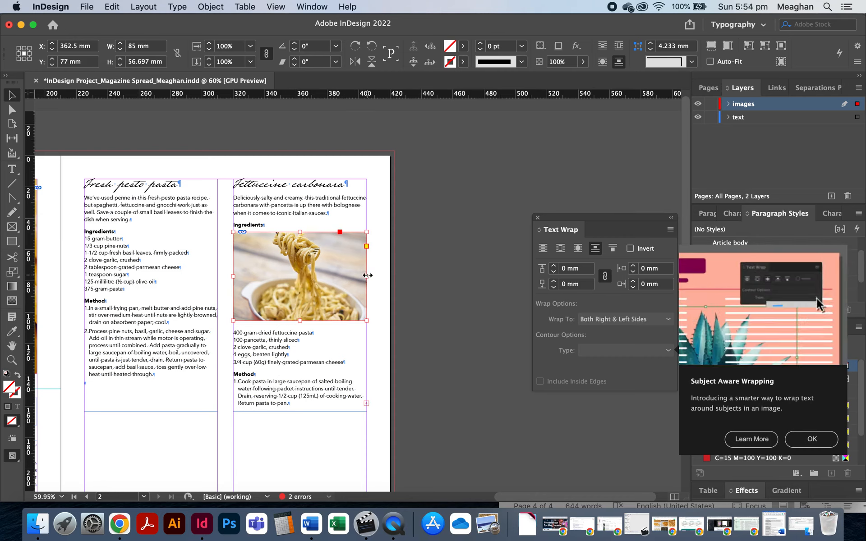
Step: Scale the fettuccine photo proportionally about its centre to 51.85 × 34.585 mm and try wrapping the text around its bounding box
{"action": "left_click_drag", "start_coordinate": [367, 275], "coordinate": [323, 277]}
{"action": "left_click_drag", "start_coordinate": [337, 278], "coordinate": [341, 277]}
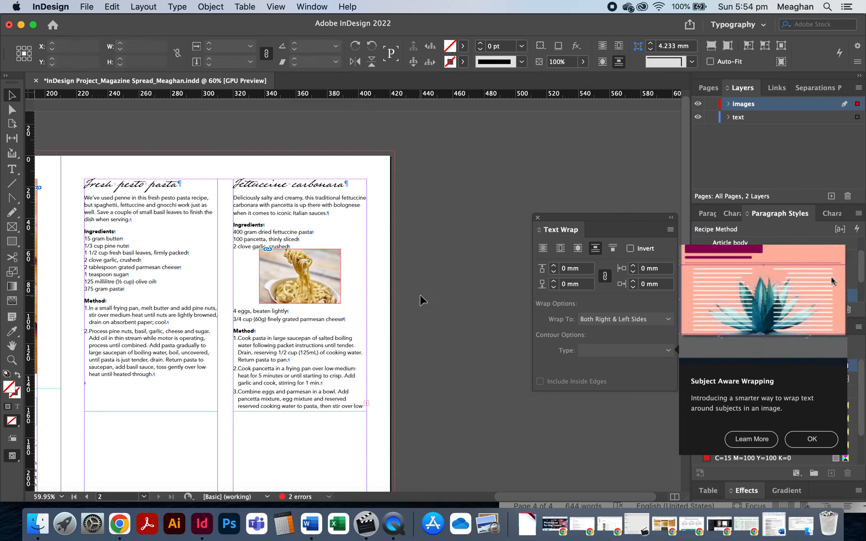
{"action": "left_click", "coordinate": [560, 248]}
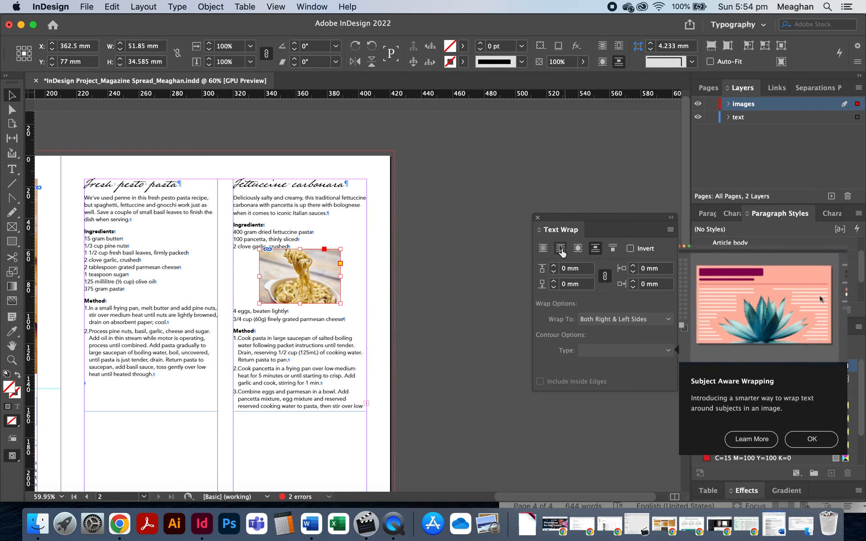
{"action": "left_click", "coordinate": [402, 280]}
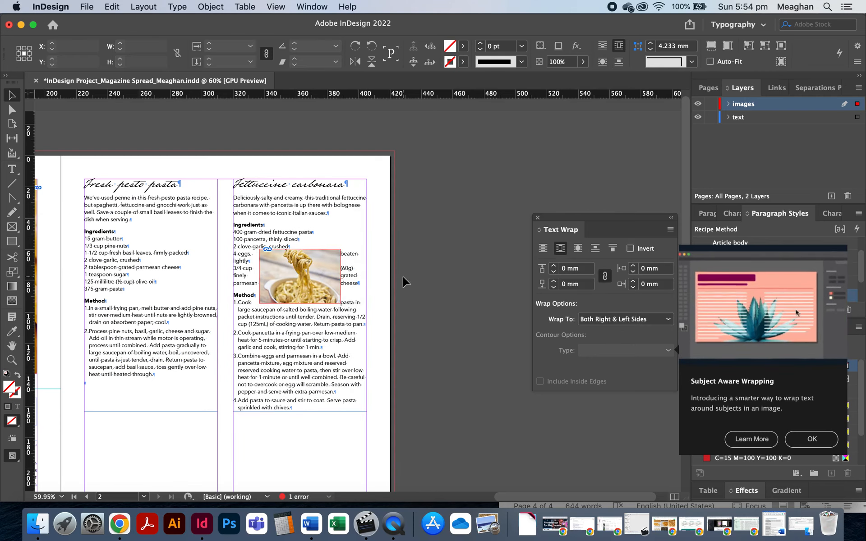
Step: Apply the Jump Object wrap to the fettuccine photo and move it directly below the intro paragraph at X 361.525, Y 58.393 mm
{"action": "scroll", "coordinate": [313, 267], "scroll_direction": "up", "scroll_amount": 5}
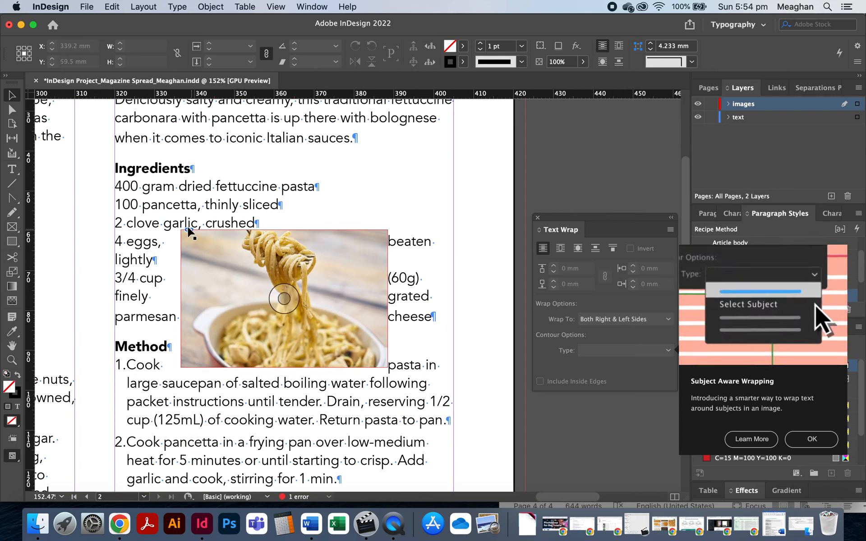
{"action": "left_click", "coordinate": [251, 248]}
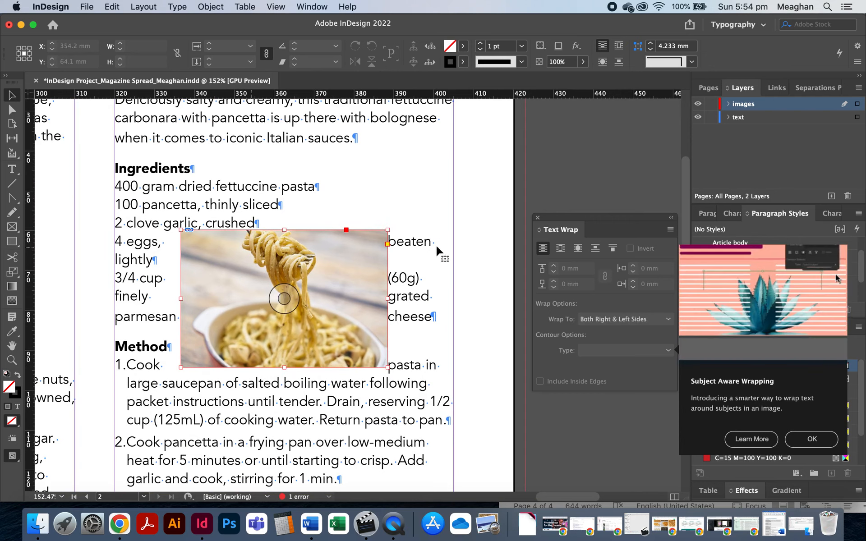
{"action": "left_click", "coordinate": [595, 248]}
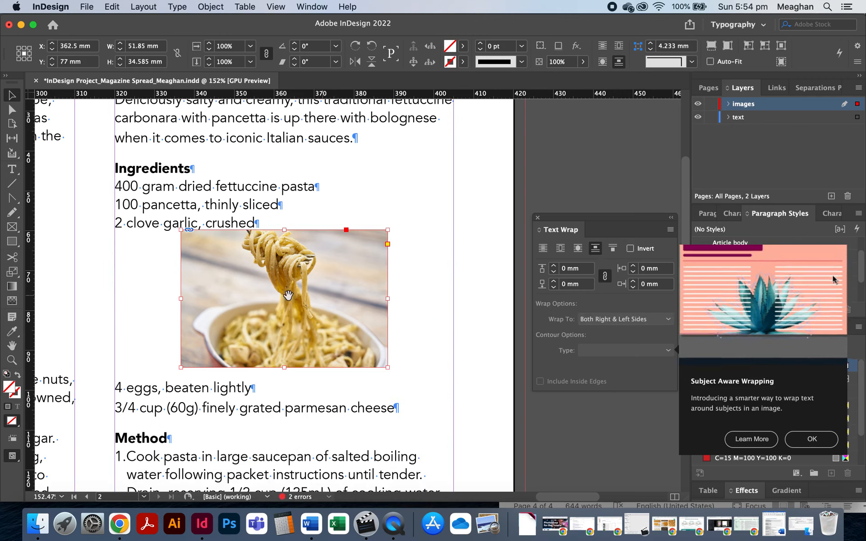
{"action": "left_click", "coordinate": [164, 305]}
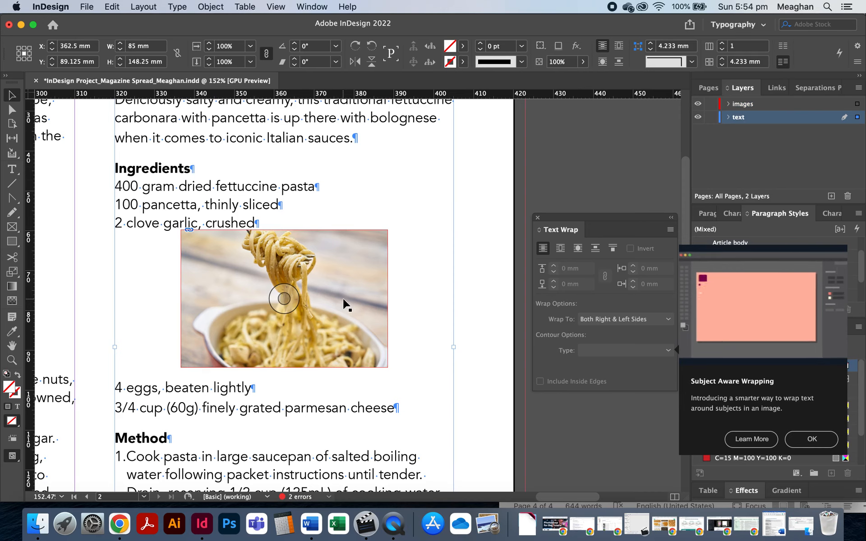
{"action": "left_click_drag", "start_coordinate": [353, 319], "coordinate": [350, 245]}
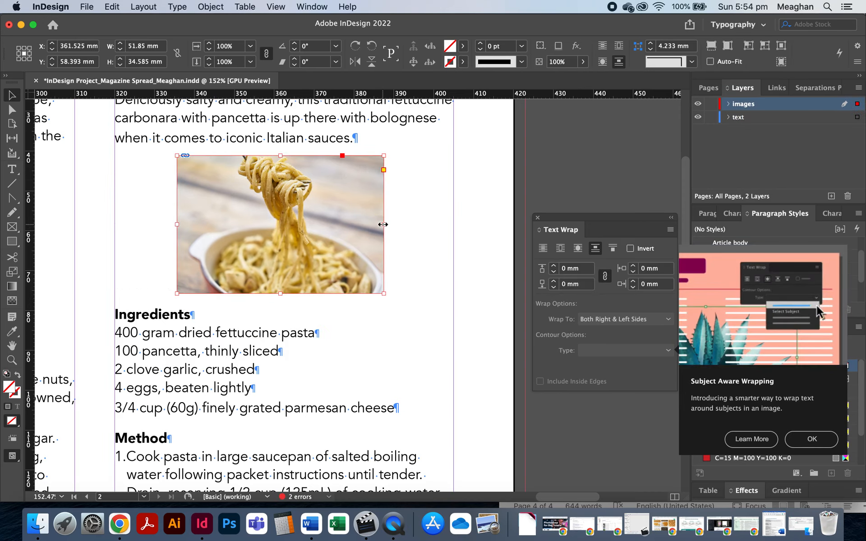
Step: Try the Jump to Next Column wrap on the fettuccine photo and undo it to return to Jump Object
{"action": "scroll", "coordinate": [415, 271], "scroll_direction": "down", "scroll_amount": 5}
{"action": "scroll", "coordinate": [415, 272], "scroll_direction": "down", "scroll_amount": 3}
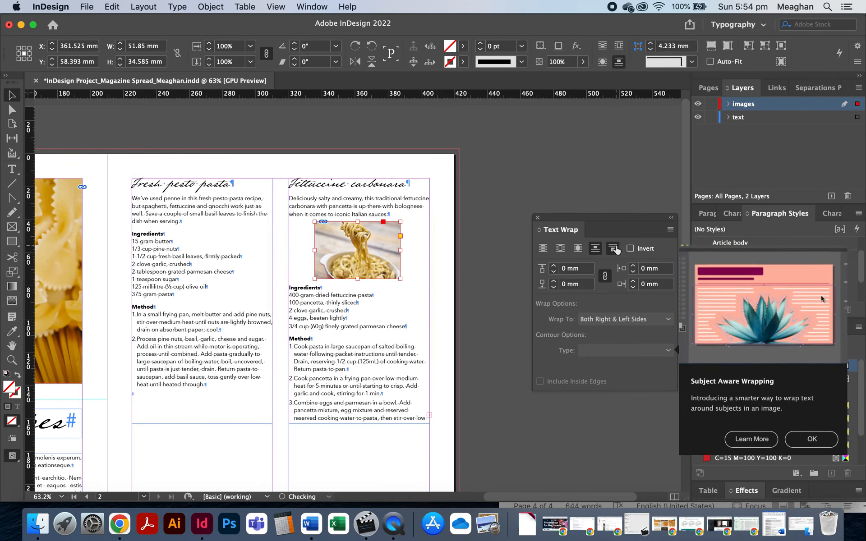
{"action": "left_click", "coordinate": [612, 248]}
{"action": "left_click", "coordinate": [596, 248]}
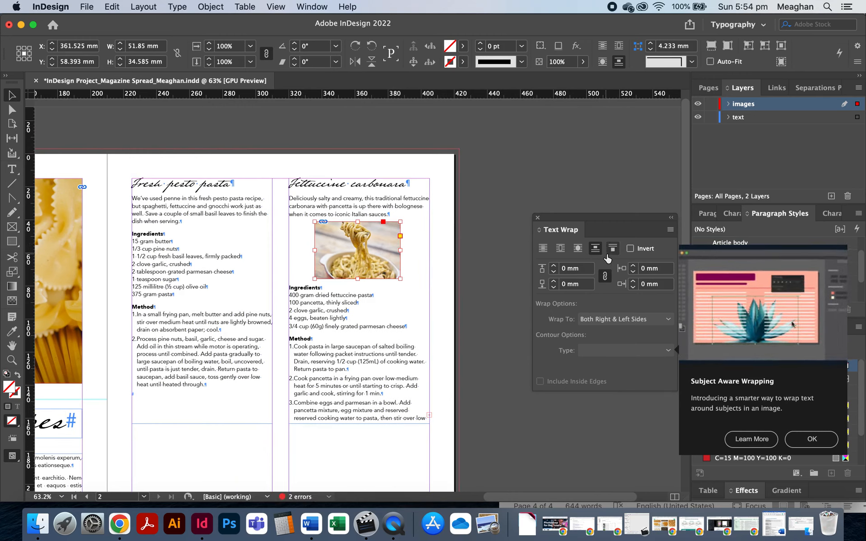
{"action": "left_click", "coordinate": [612, 249]}
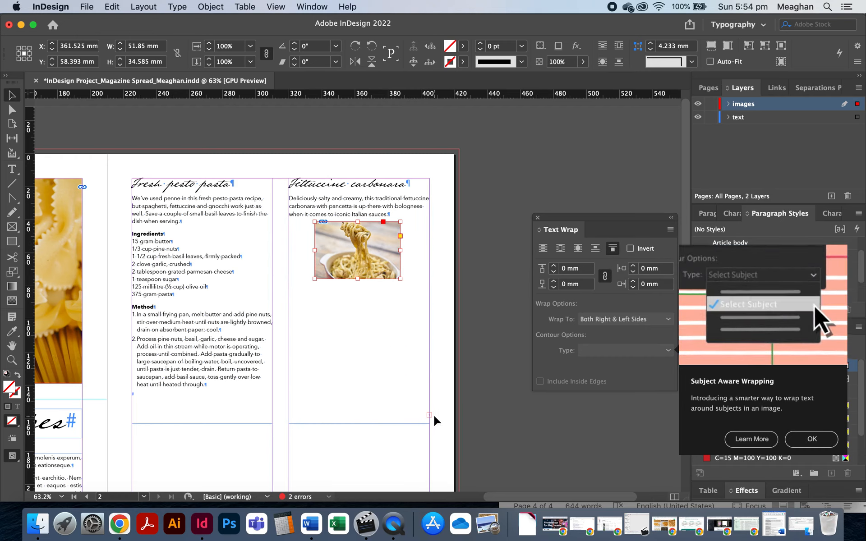
{"action": "key", "text": "super+z"}
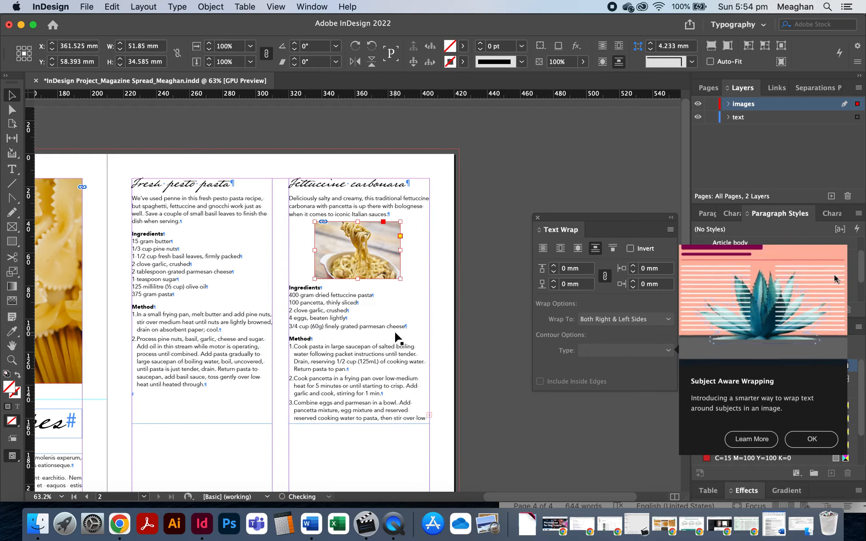
Step: Extend the bottom of the Fettuccine carbonara text frame to a height of 191 mm to fit the overset text
{"action": "scroll", "coordinate": [397, 339], "scroll_direction": "down", "scroll_amount": 5}
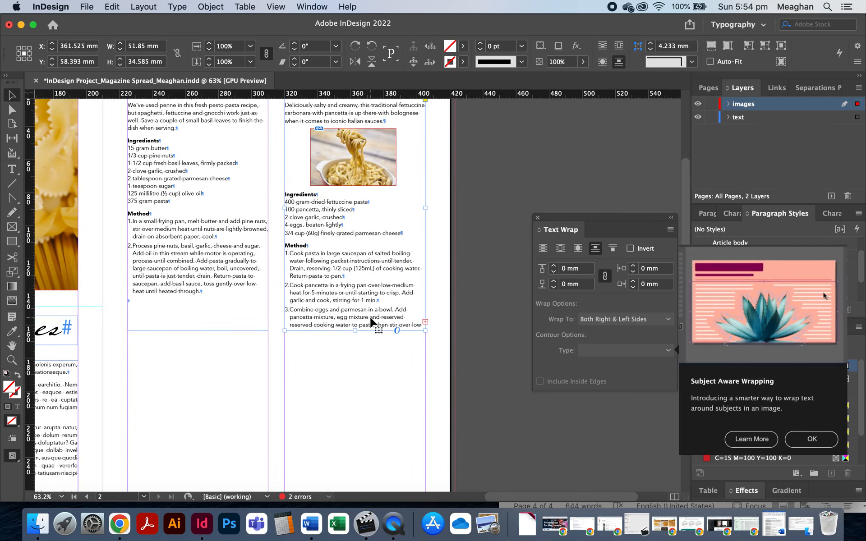
{"action": "left_click", "coordinate": [381, 328]}
{"action": "left_click_drag", "start_coordinate": [355, 330], "coordinate": [408, 336]}
{"action": "left_click_drag", "start_coordinate": [355, 337], "coordinate": [356, 401]}
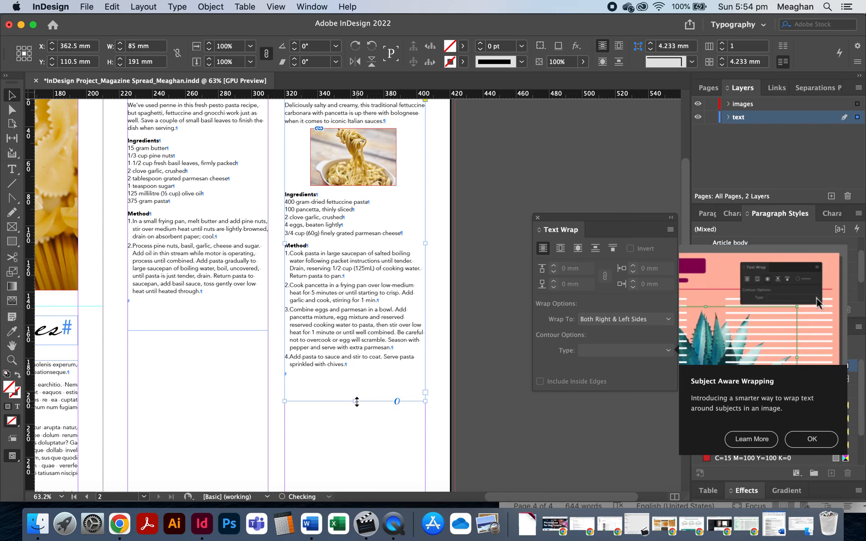
{"action": "left_click", "coordinate": [250, 381]}
Step: Draw a rectangle about 208 × 293.75 mm covering the recipe page
{"action": "scroll", "coordinate": [249, 383], "scroll_direction": "down", "scroll_amount": 2}
{"action": "scroll", "coordinate": [250, 383], "scroll_direction": "left", "scroll_amount": 2}
{"action": "scroll", "coordinate": [249, 384], "scroll_direction": "down", "scroll_amount": 4, "text": "alt"}
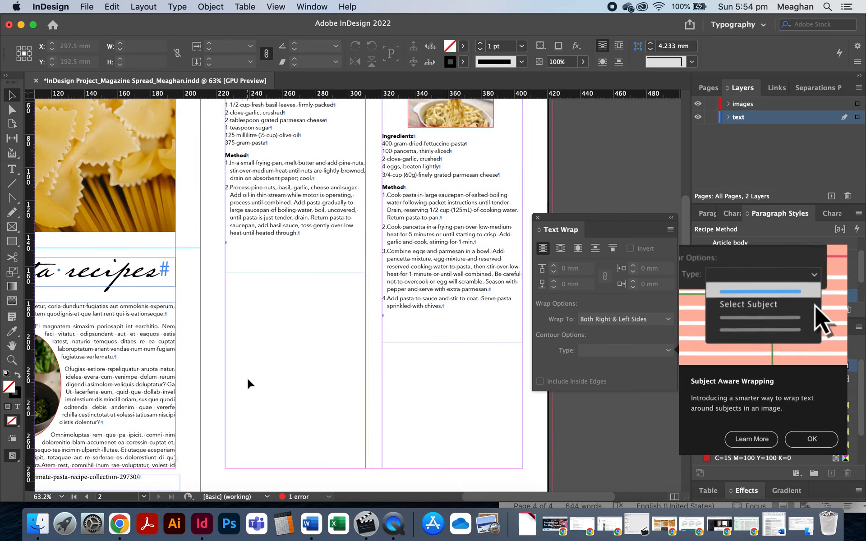
{"action": "scroll", "coordinate": [248, 384], "scroll_direction": "left", "scroll_amount": 3}
{"action": "scroll", "coordinate": [248, 384], "scroll_direction": "down", "scroll_amount": 1}
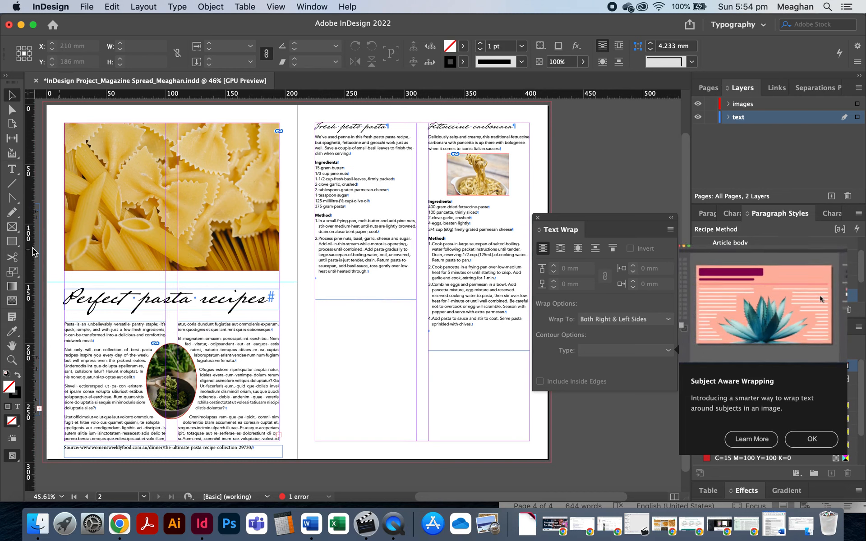
{"action": "left_click", "coordinate": [12, 241]}
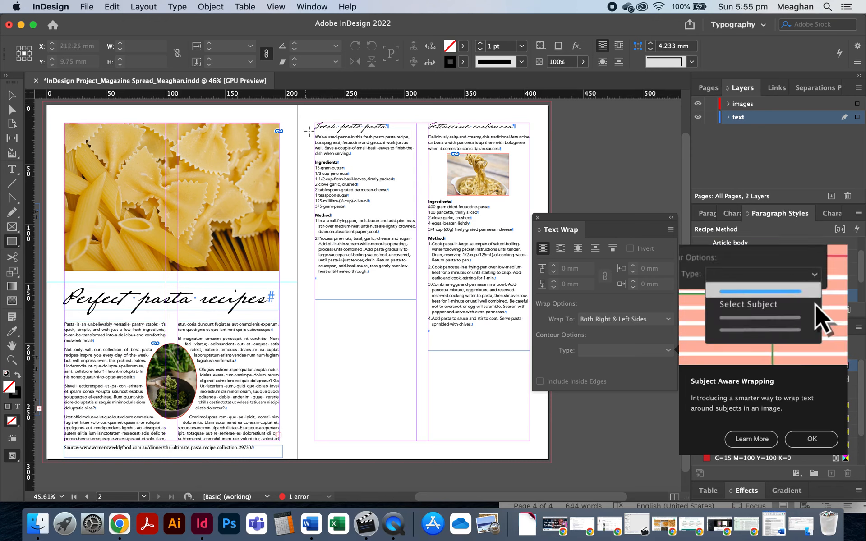
{"action": "left_click_drag", "start_coordinate": [299, 108], "coordinate": [547, 460]}
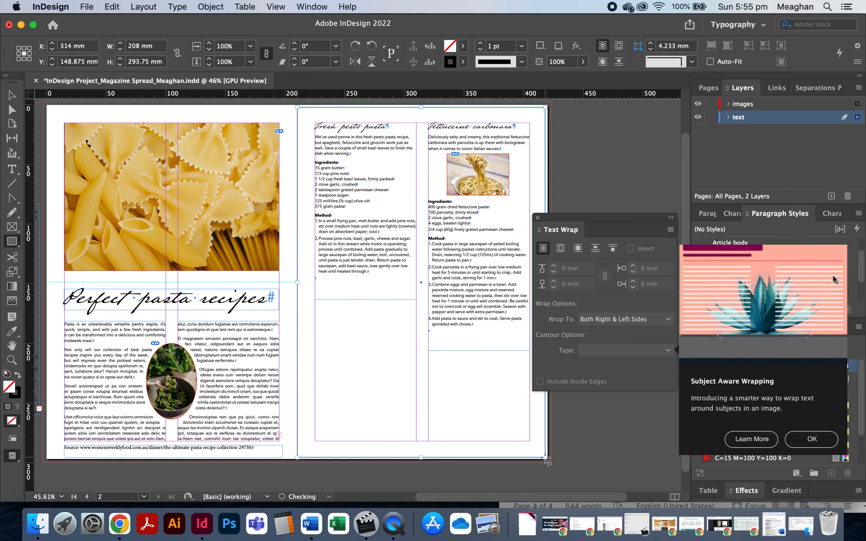
Step: Dismiss the Subject Aware Wrapping tip, fill the rectangle with C=0 M=0 Y=100 K=0 at 20% tint and set its stroke to None
{"action": "left_click", "coordinate": [811, 438]}
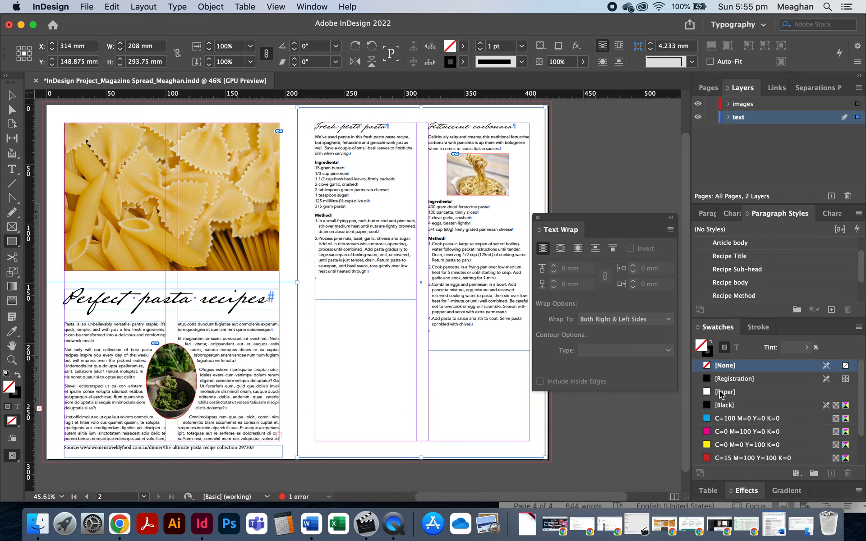
{"action": "left_click", "coordinate": [858, 327]}
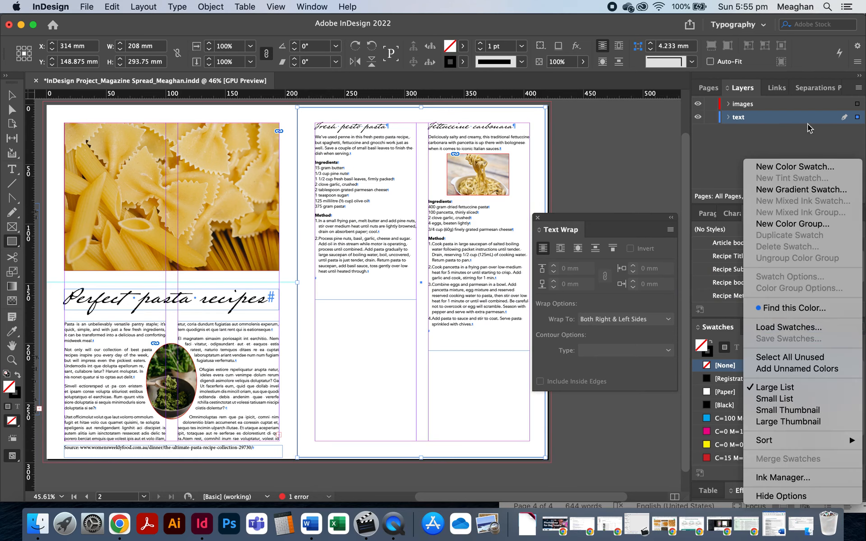
{"action": "left_click", "coordinate": [654, 453]}
{"action": "left_click", "coordinate": [735, 445]}
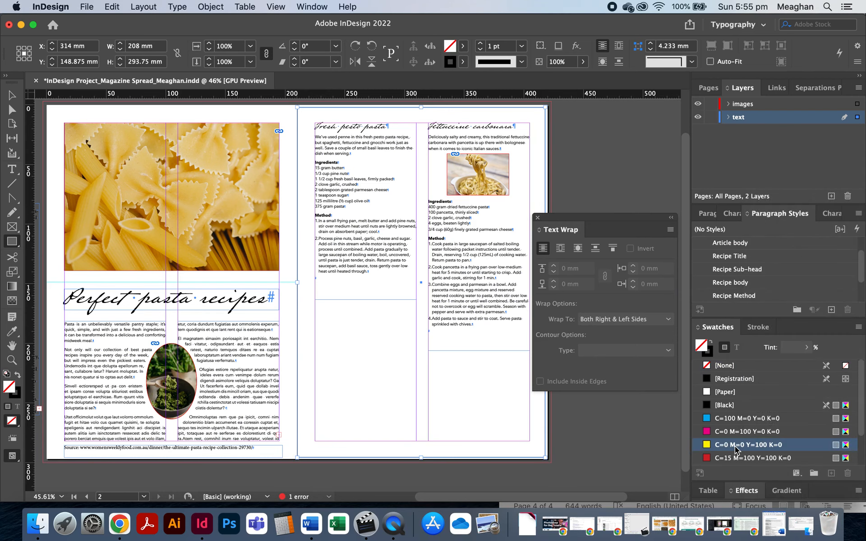
{"action": "left_click", "coordinate": [792, 348]}
{"action": "key", "text": "Return"}
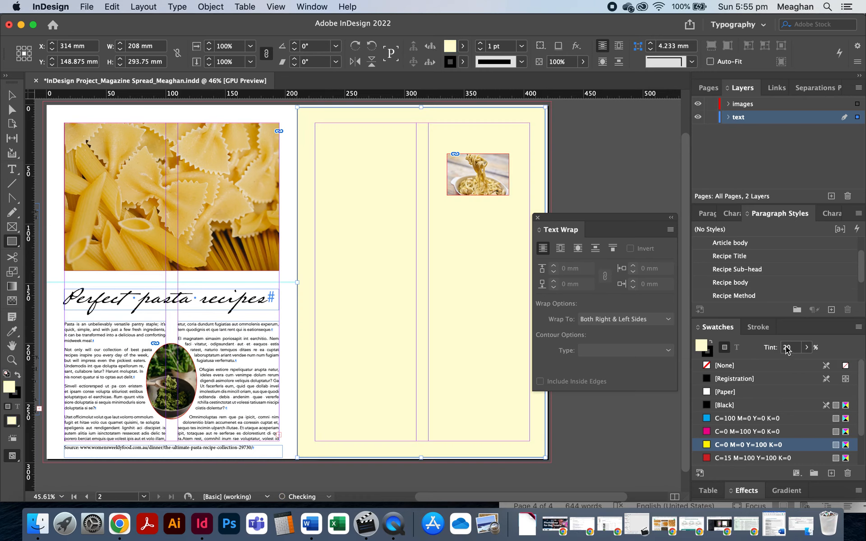
{"action": "left_click", "coordinate": [709, 353]}
{"action": "left_click", "coordinate": [724, 366]}
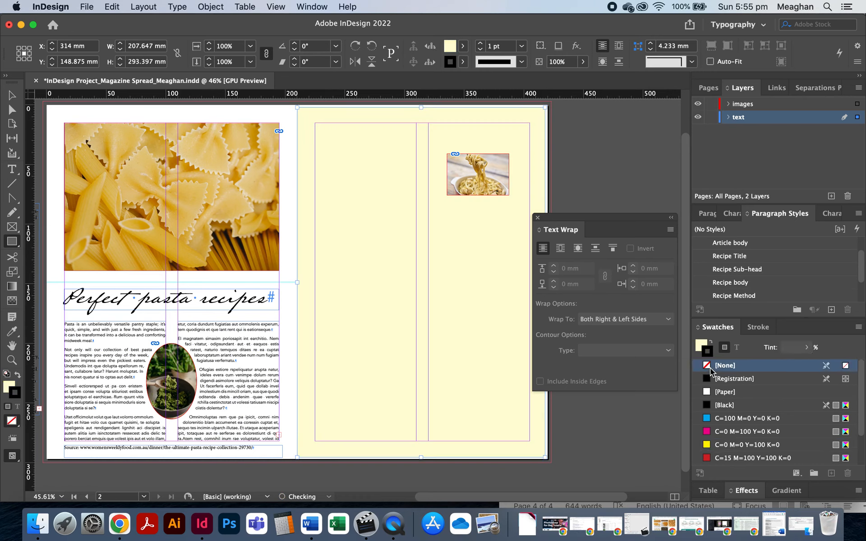
Step: Extend the yellow rectangle's top, bottom and outer edges to the bleed, making it 212.824 × 303 mm
{"action": "left_click", "coordinate": [10, 94]}
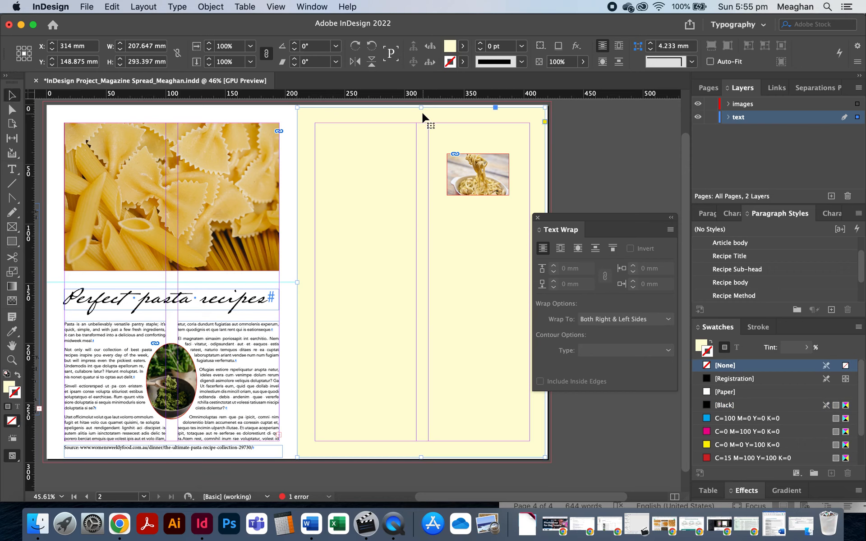
{"action": "left_click_drag", "start_coordinate": [422, 108], "coordinate": [421, 101]}
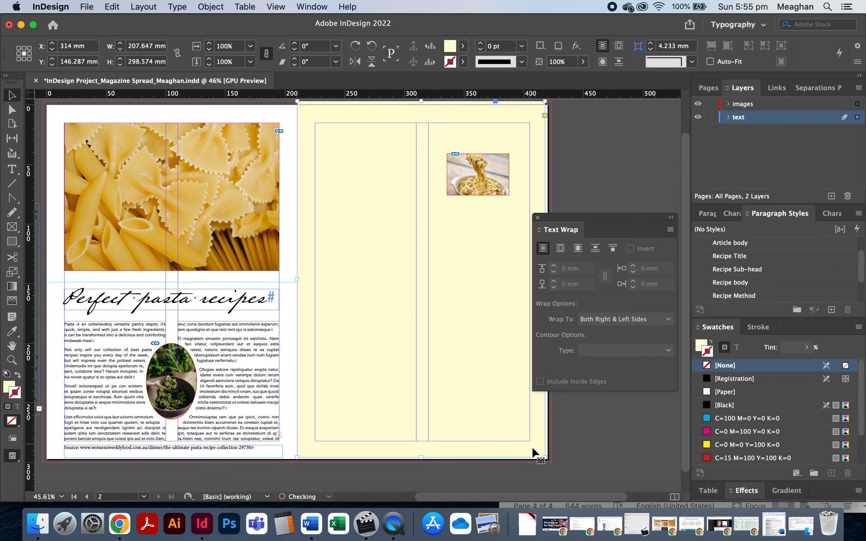
{"action": "left_click_drag", "start_coordinate": [545, 458], "coordinate": [551, 463]}
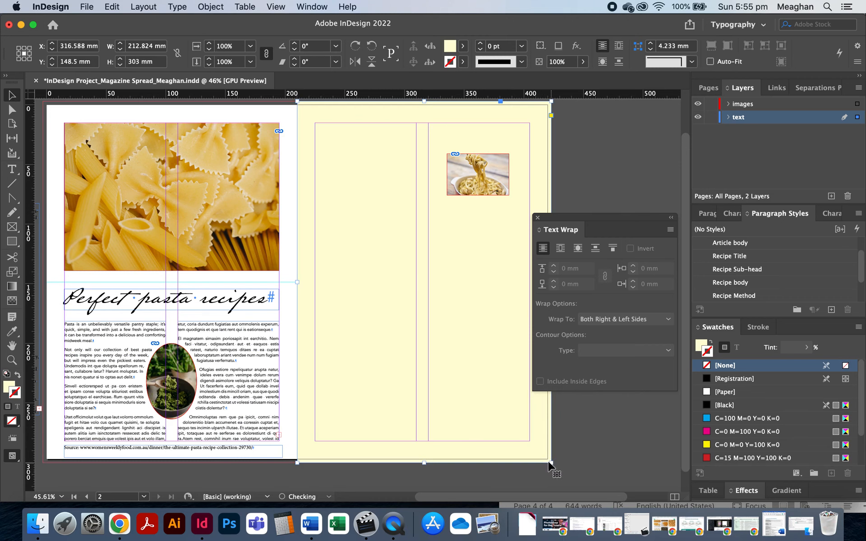
Step: Cut the yellow rectangle from the recipe page and create a new layer named bg beneath the text layer
{"action": "key", "text": "Delete"}
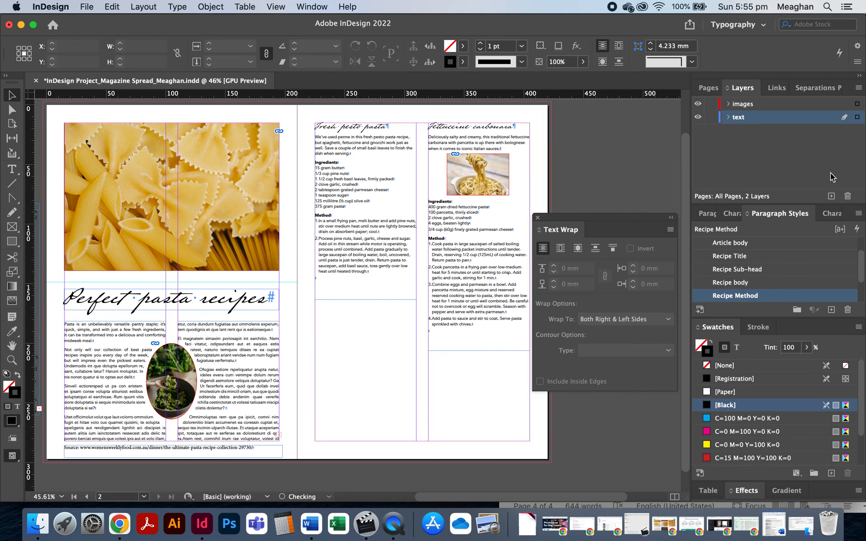
{"action": "left_click", "coordinate": [830, 196]}
{"action": "double_click", "coordinate": [739, 121]}
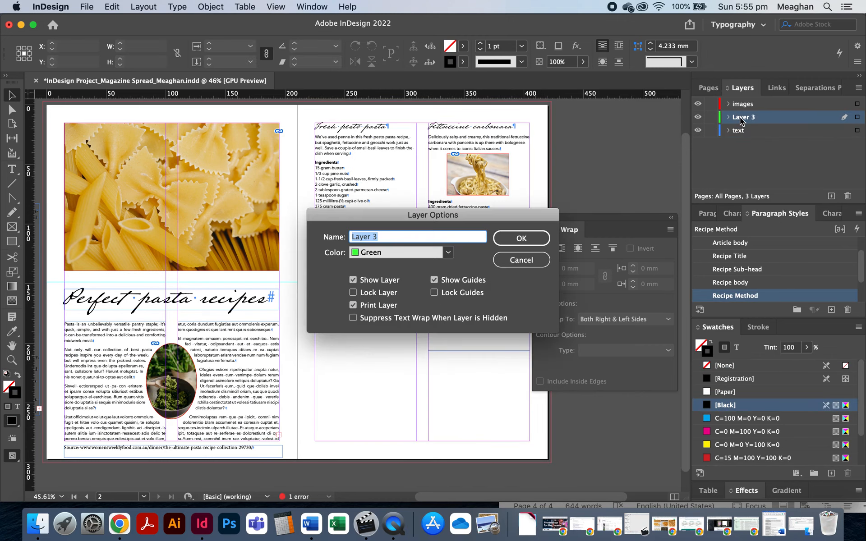
{"action": "type", "text": "bg"}
{"action": "key", "text": "Return"}
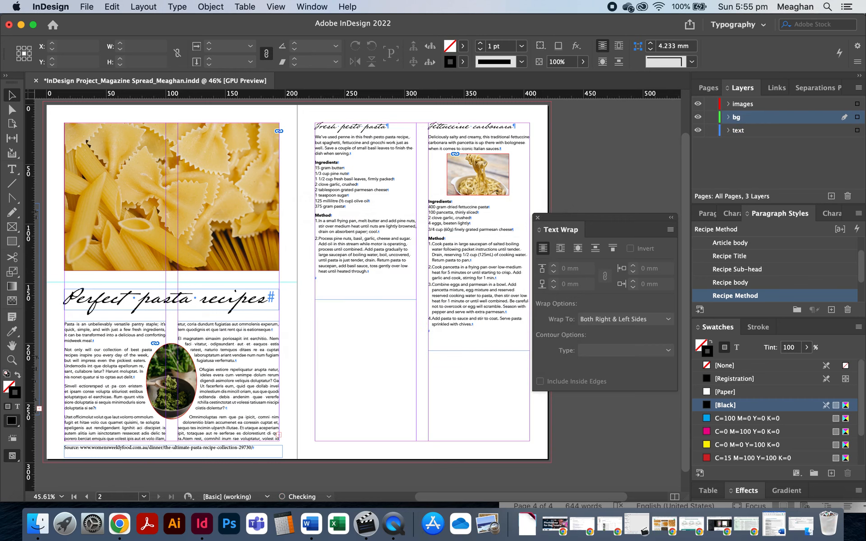
{"action": "left_click_drag", "start_coordinate": [742, 118], "coordinate": [739, 137]}
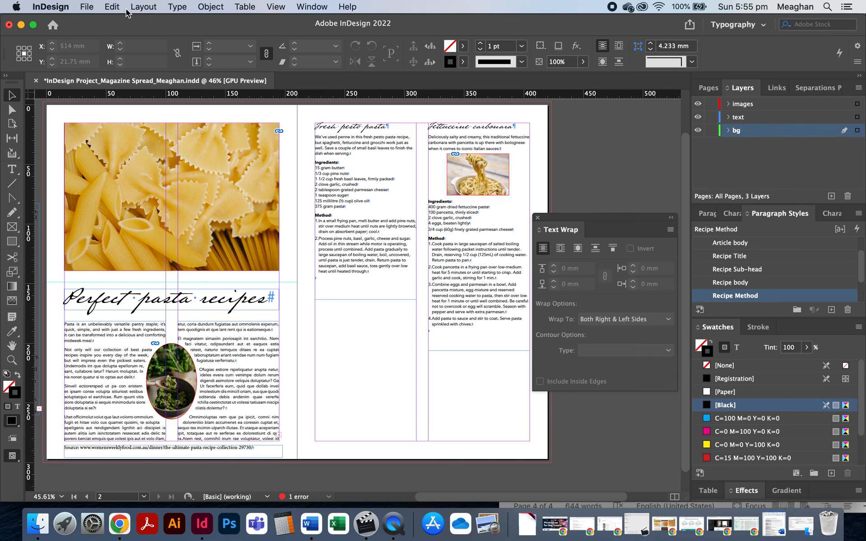
Step: Paste the yellow rectangle in place on the bg layer
{"action": "left_click", "coordinate": [145, 6]}
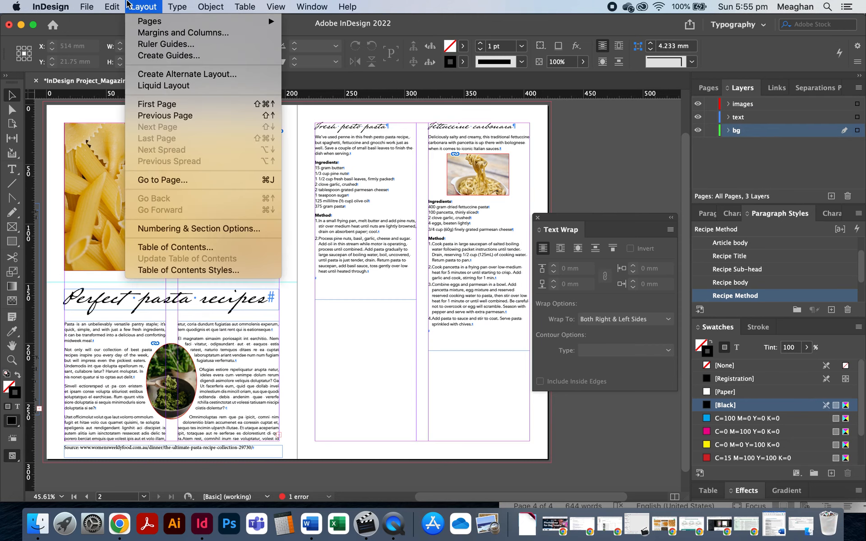
{"action": "mouse_move", "coordinate": [110, 7]}
{"action": "left_click", "coordinate": [150, 108]}
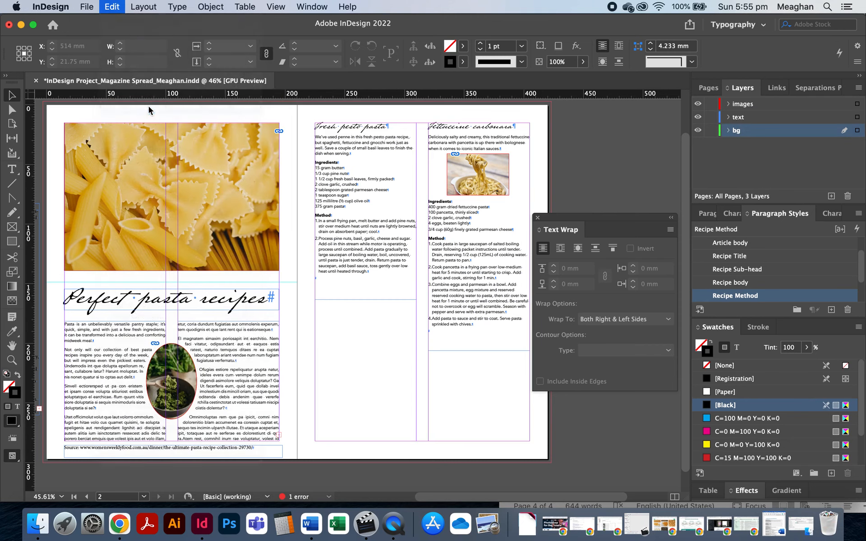
{"action": "left_click", "coordinate": [633, 206]}
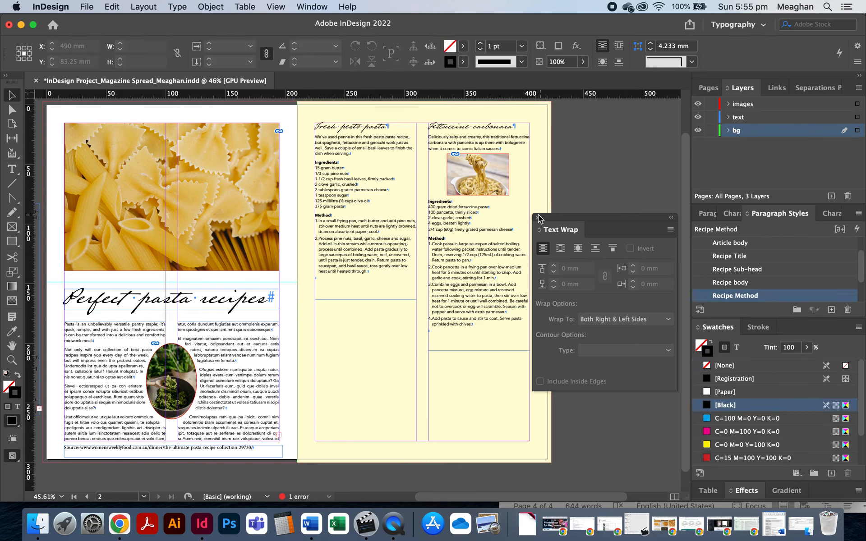
Step: Dock the floating Text Wrap settings beside Swatches and Stroke and show the spread in preview mode
{"action": "mouse_move", "coordinate": [553, 227]}
{"action": "left_mouse_down"}
{"action": "mouse_move", "coordinate": [564, 226]}
{"action": "mouse_move", "coordinate": [721, 370]}
{"action": "mouse_move", "coordinate": [801, 341]}
{"action": "left_mouse_up"}
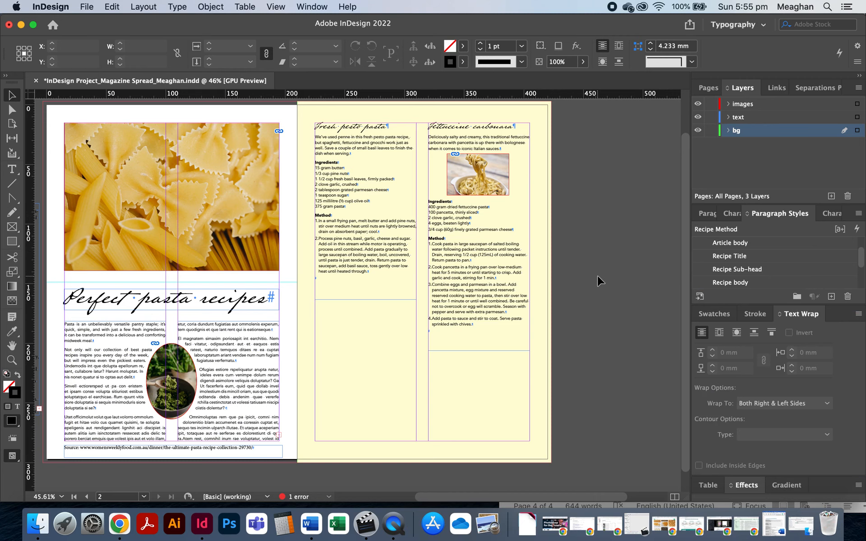
{"action": "key", "text": "w"}
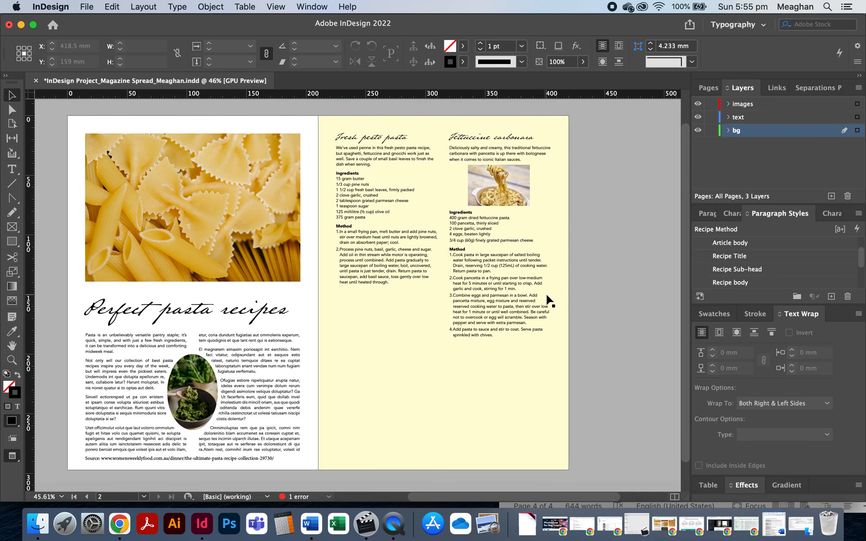
{"action": "scroll", "coordinate": [420, 311], "scroll_direction": "left", "scroll_amount": 2}
{"action": "scroll", "coordinate": [419, 310], "scroll_direction": "down", "scroll_amount": 1}
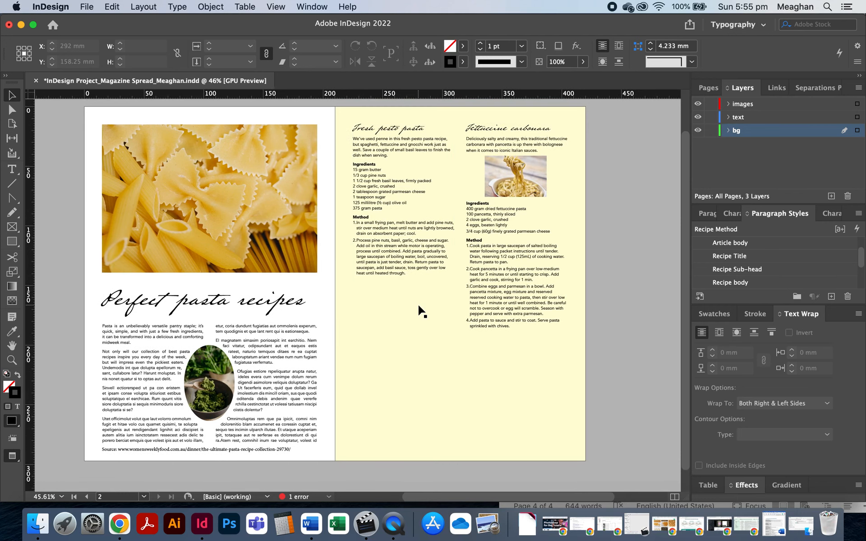
Step: Switch to Word and review the magazine spread tasks in the InDesign project brief
{"action": "key", "text": "super+Tab"}
{"action": "key", "text": "super+Tab"}
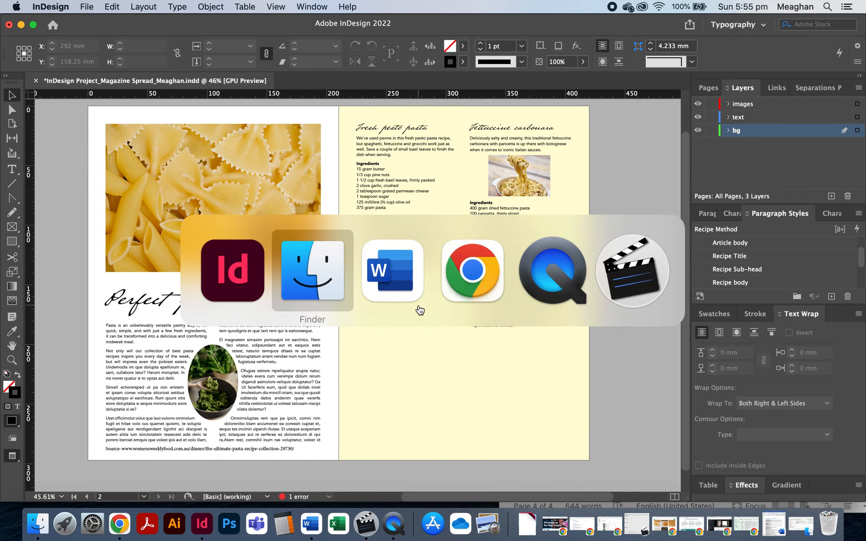
{"action": "scroll", "coordinate": [250, 227], "scroll_direction": "down", "scroll_amount": 10}
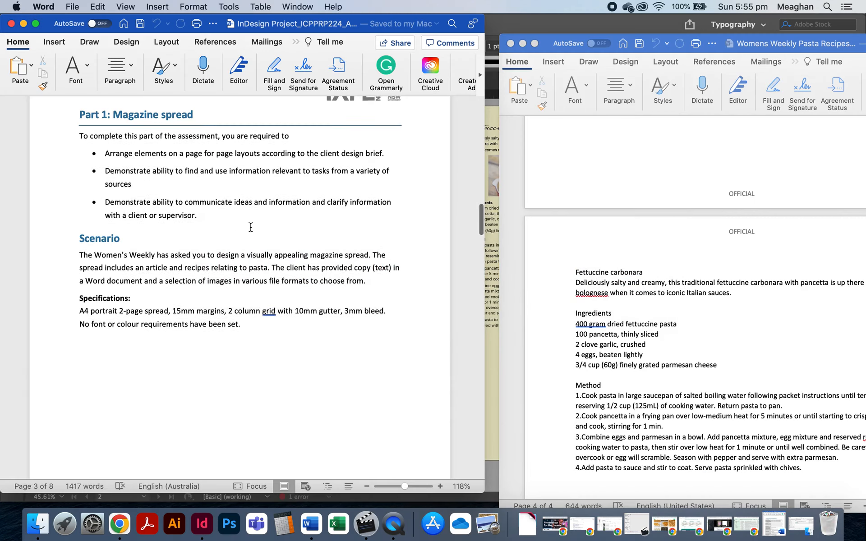
{"action": "scroll", "coordinate": [251, 227], "scroll_direction": "down", "scroll_amount": 5}
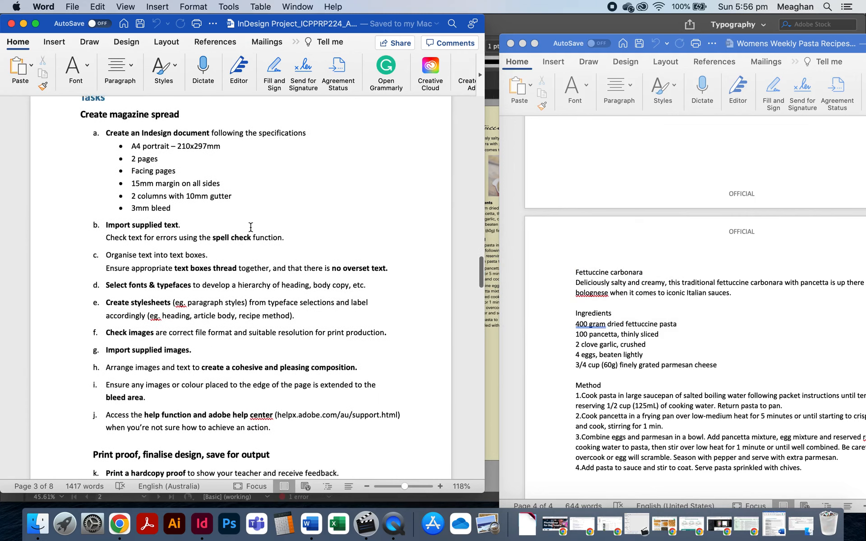
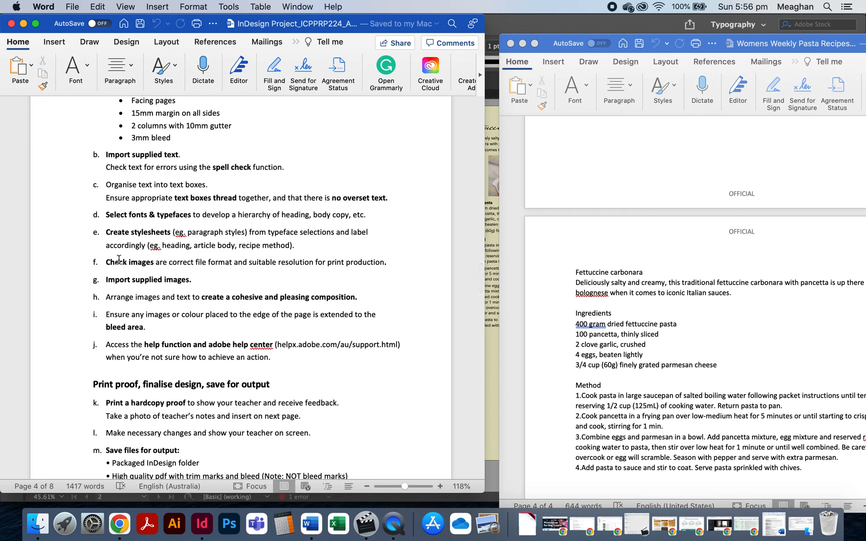
Step: Switch to Finder and open the Dried Pasta image ending in 6287286.jpg in Photoshop
{"action": "key", "text": "super+Tab"}
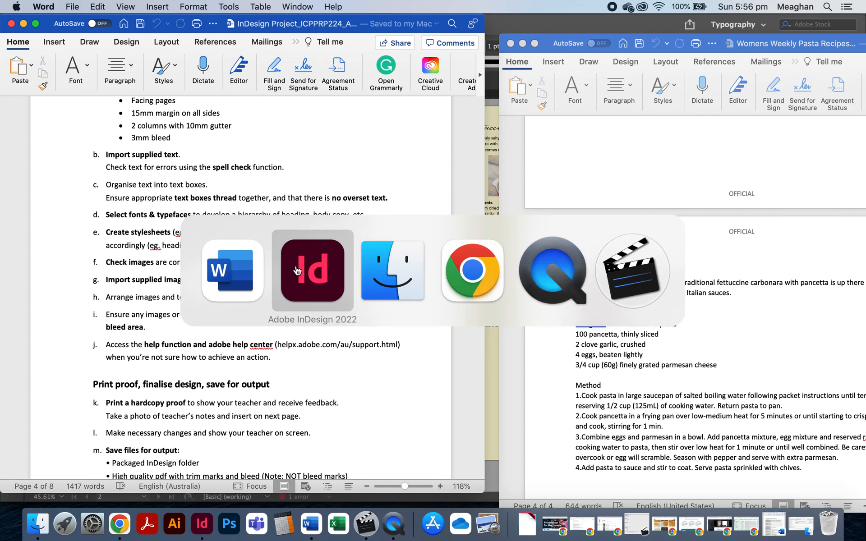
{"action": "left_click", "coordinate": [385, 272]}
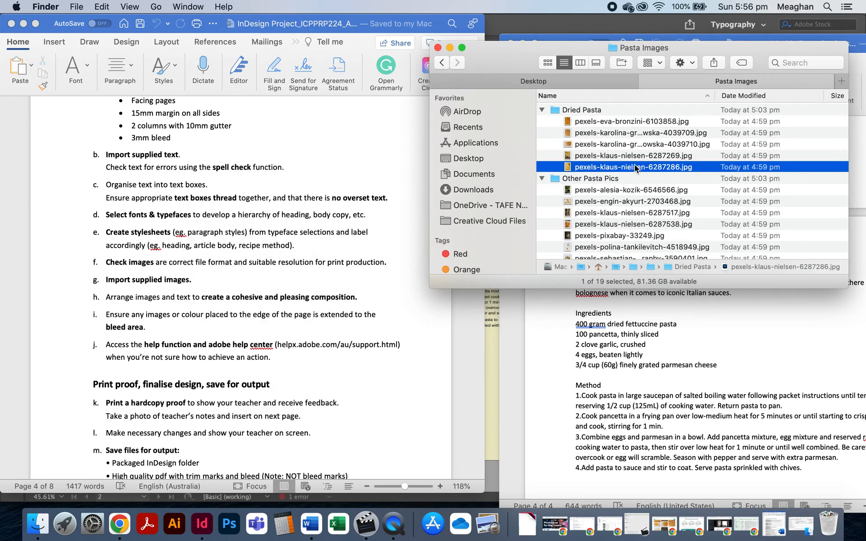
{"action": "double_click", "coordinate": [628, 167]}
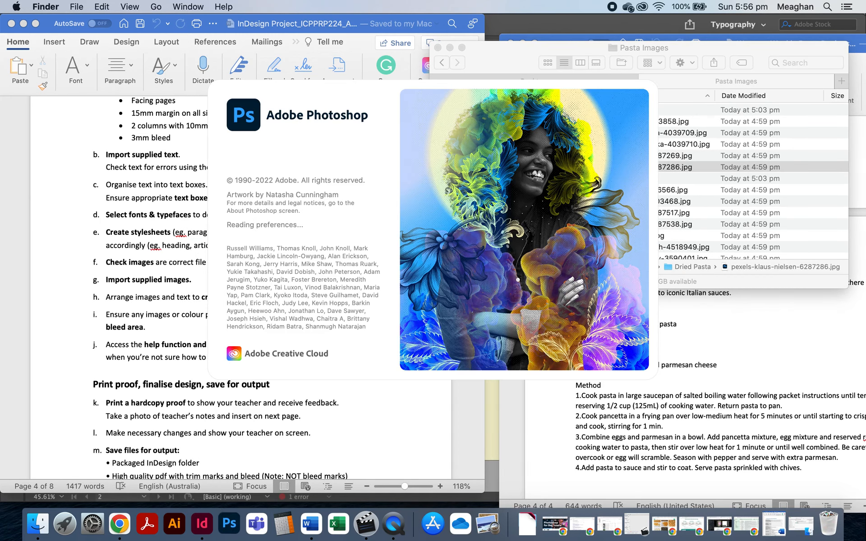
{"action": "left_click", "coordinate": [55, 334]}
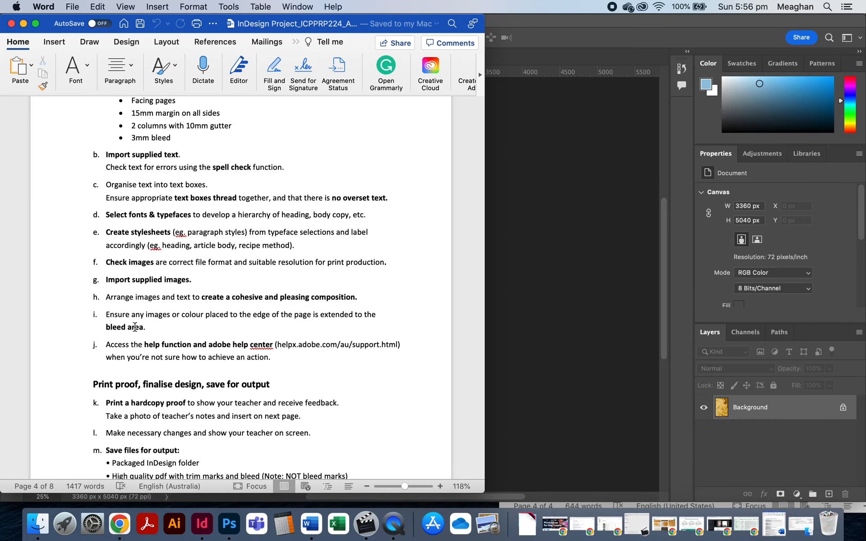
{"action": "left_click", "coordinate": [598, 328]}
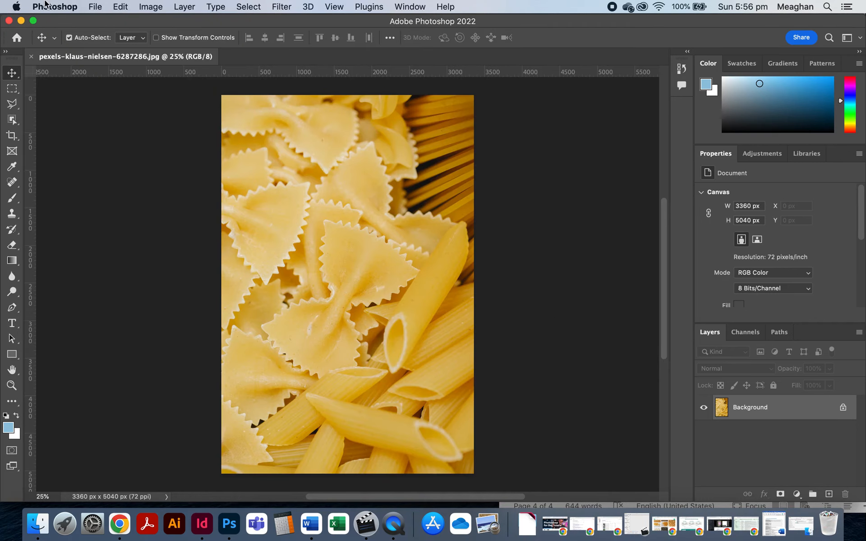
Step: Open the Image Size settings for the pasta photo and try a width of 21 cm with Resample on
{"action": "left_click", "coordinate": [152, 6]}
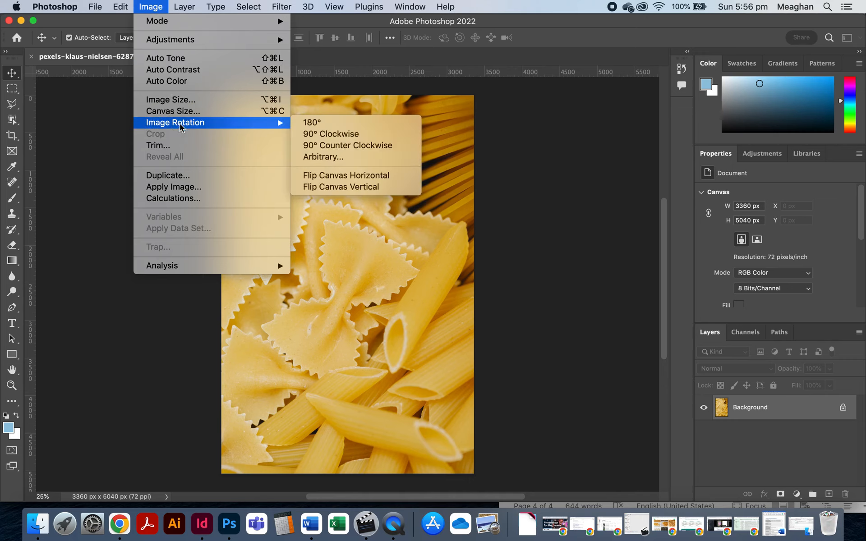
{"action": "left_click", "coordinate": [186, 104]}
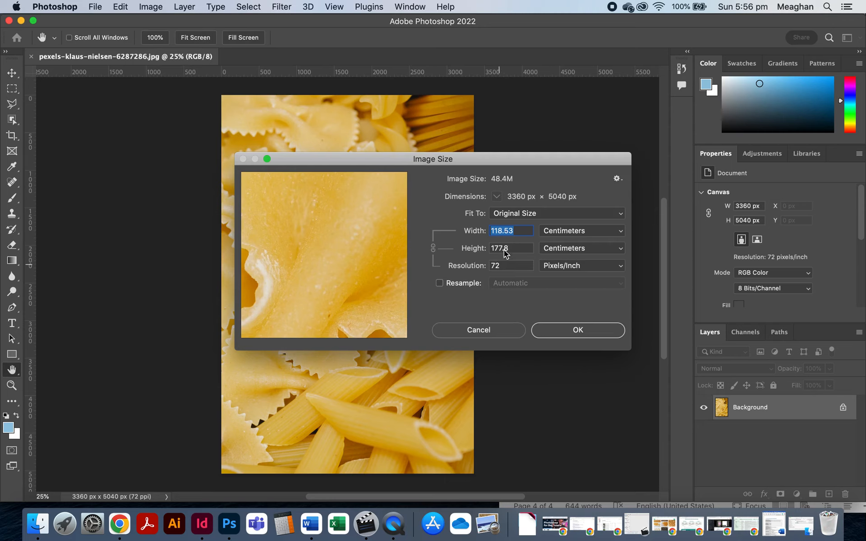
{"action": "left_click", "coordinate": [440, 283]}
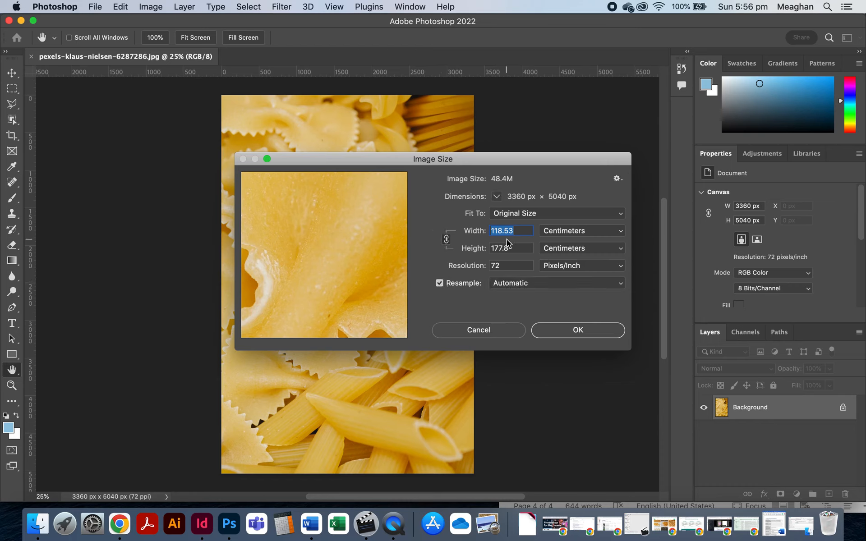
{"action": "type", "text": "21"}
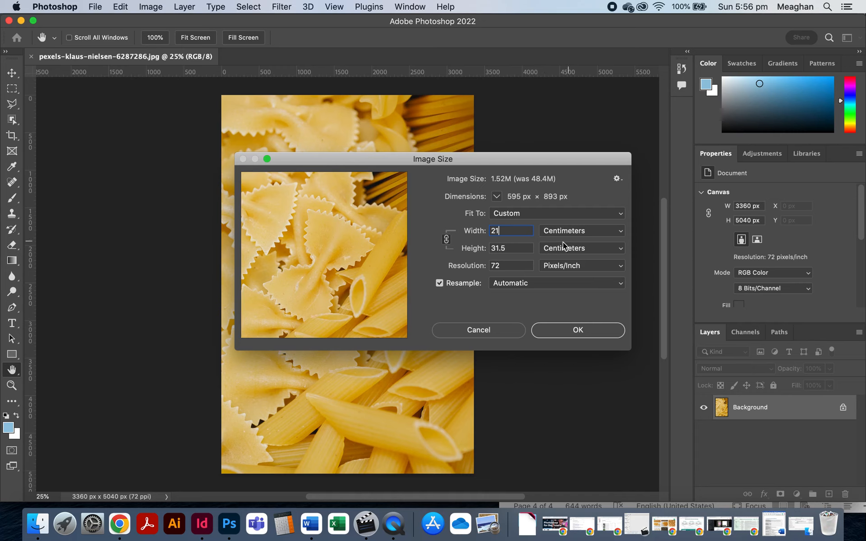
Step: Examine the photo's resolution at a width of 21 cm with Resample off, and cancel the Image Size changes
{"action": "left_click", "coordinate": [458, 288]}
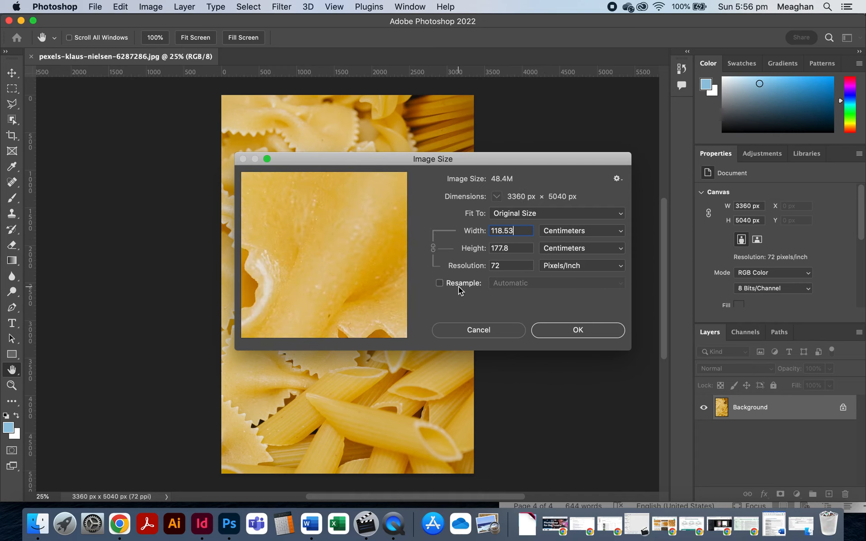
{"action": "key", "text": "BackSpace"}
{"action": "key", "text": "BackSpace"}
{"action": "key", "text": "BackSpace"}
{"action": "key", "text": "BackSpace"}
{"action": "key", "text": "BackSpace"}
{"action": "key", "text": "BackSpace"}
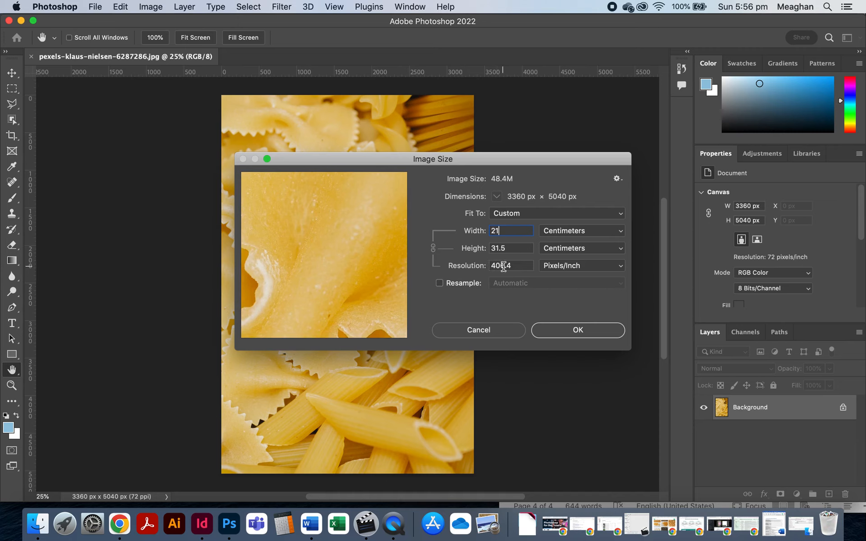
{"action": "left_click", "coordinate": [479, 331]}
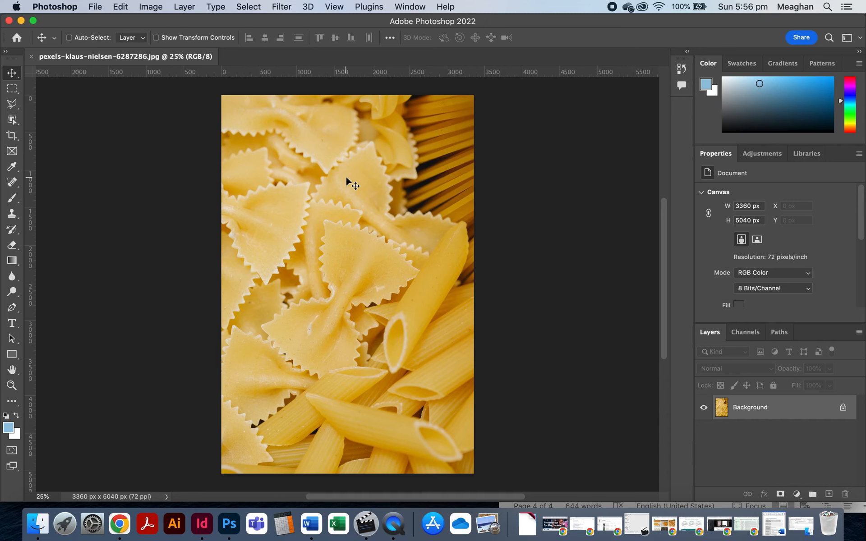
Step: Return to InDesign, select the large pasta photo and check its Actual and Effective PPI in the link information
{"action": "key", "text": "super+Tab"}
{"action": "key", "text": "super+Tab"}
{"action": "key", "text": "super+Tab"}
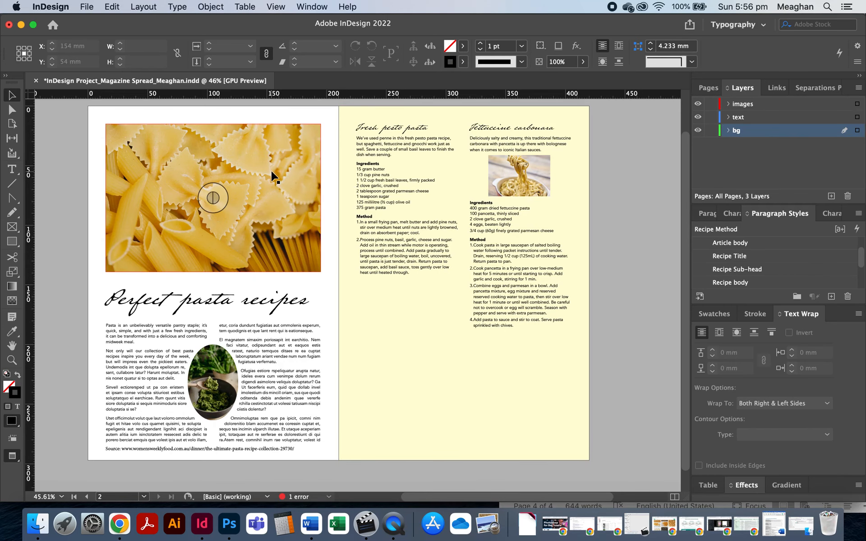
{"action": "left_click", "coordinate": [272, 176]}
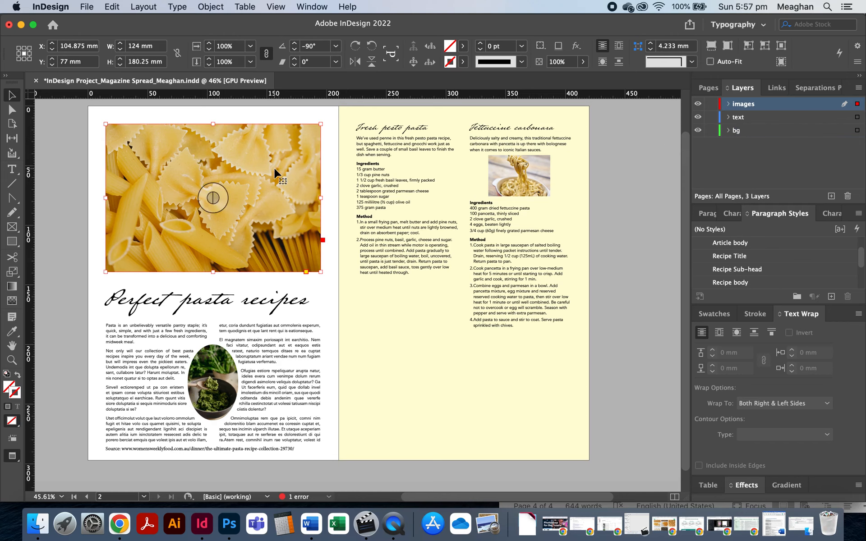
{"action": "left_click", "coordinate": [775, 90]}
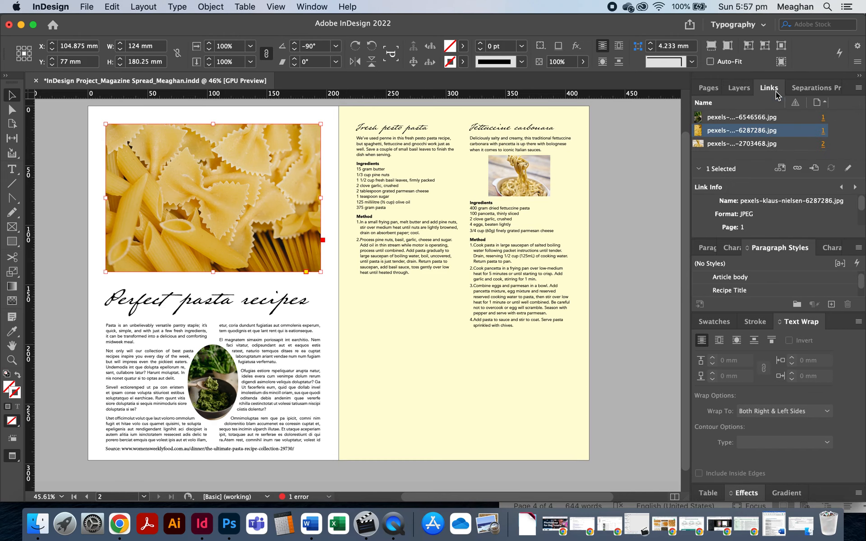
{"action": "scroll", "coordinate": [761, 215], "scroll_direction": "down", "scroll_amount": 5}
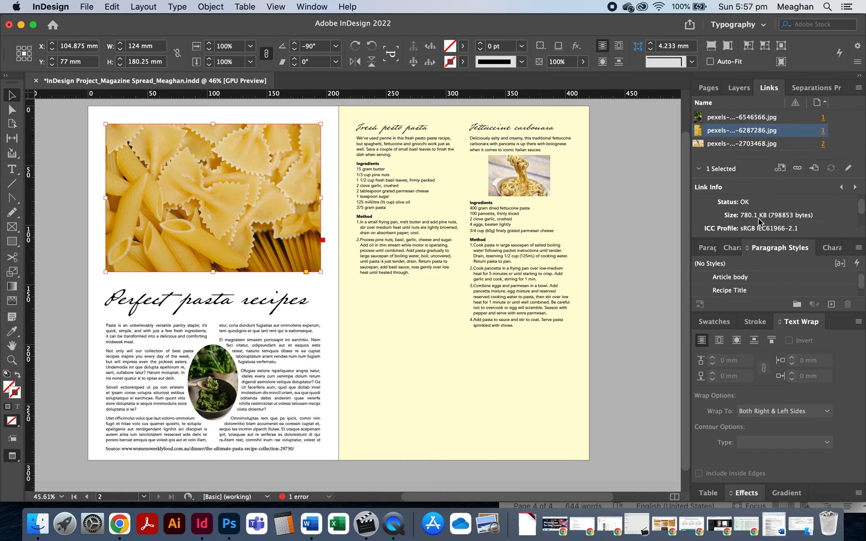
{"action": "scroll", "coordinate": [758, 218], "scroll_direction": "down", "scroll_amount": 2}
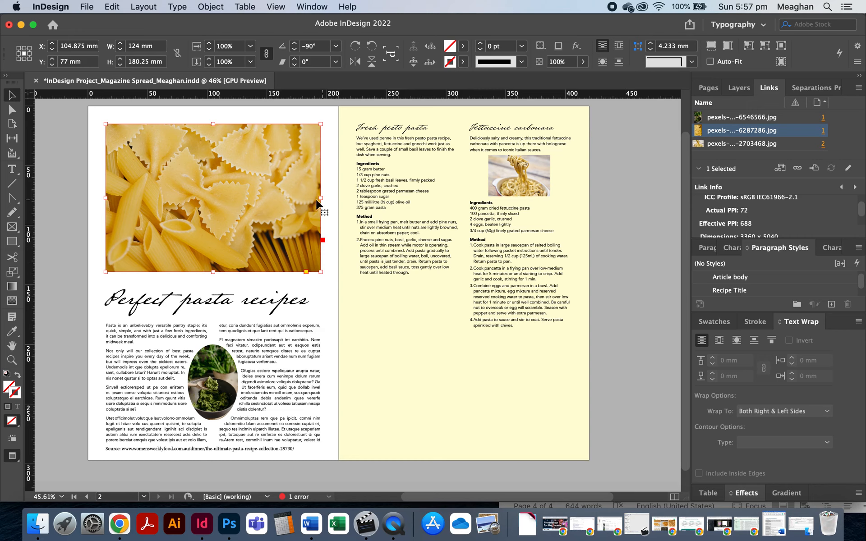
Step: Check the dimensions of the image inside the pasta photo's frame, reselect the frame and review its PPI information again
{"action": "double_click", "coordinate": [271, 207]}
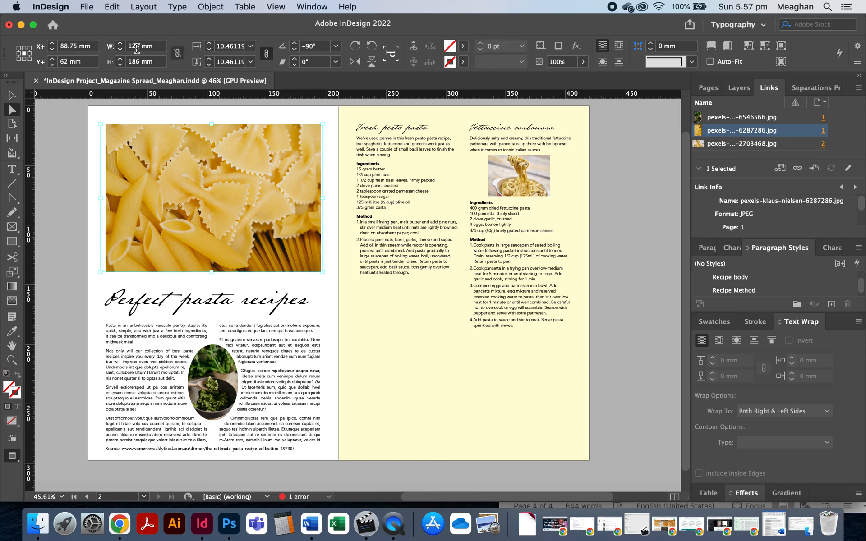
{"action": "left_click", "coordinate": [11, 96]}
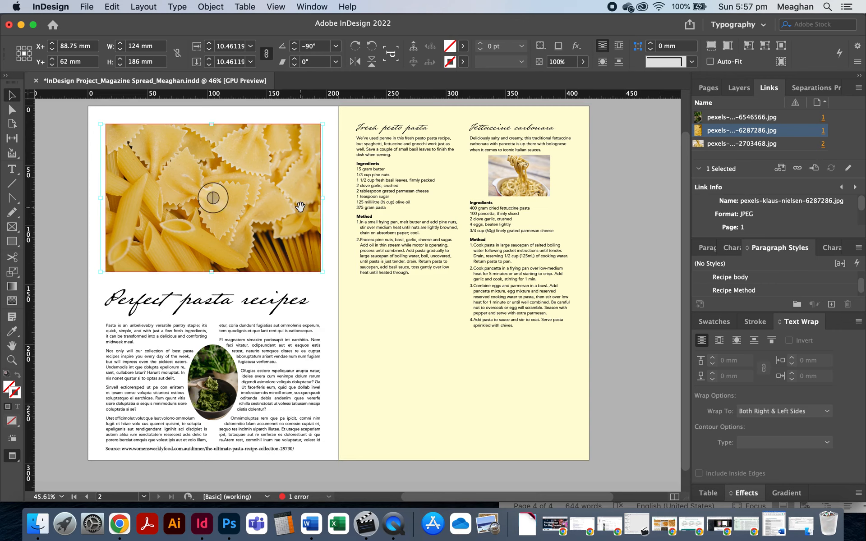
{"action": "left_click", "coordinate": [287, 186]}
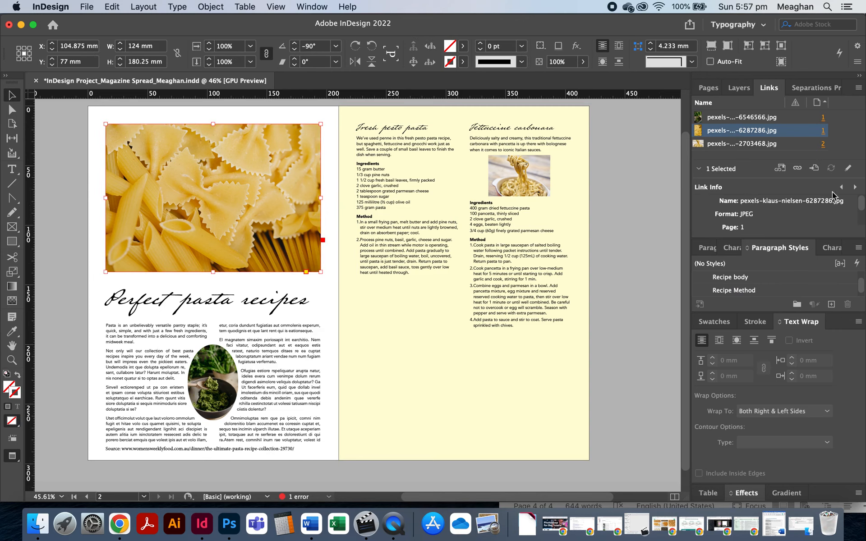
{"action": "left_click_drag", "start_coordinate": [861, 209], "coordinate": [862, 215]}
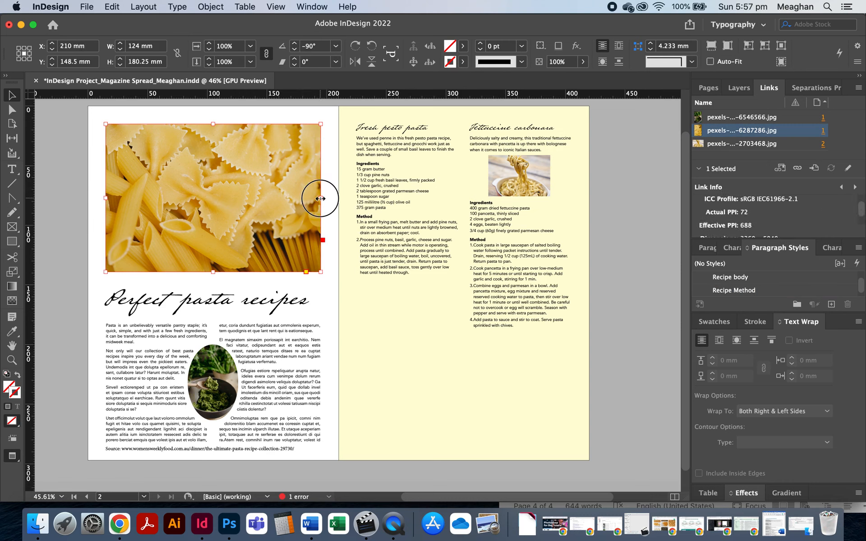
Step: Try enlarging the large pasta photo to 217 mm wide to compare its Effective PPI, and undo the enlargement
{"action": "left_click_drag", "start_coordinate": [319, 198], "coordinate": [482, 222]}
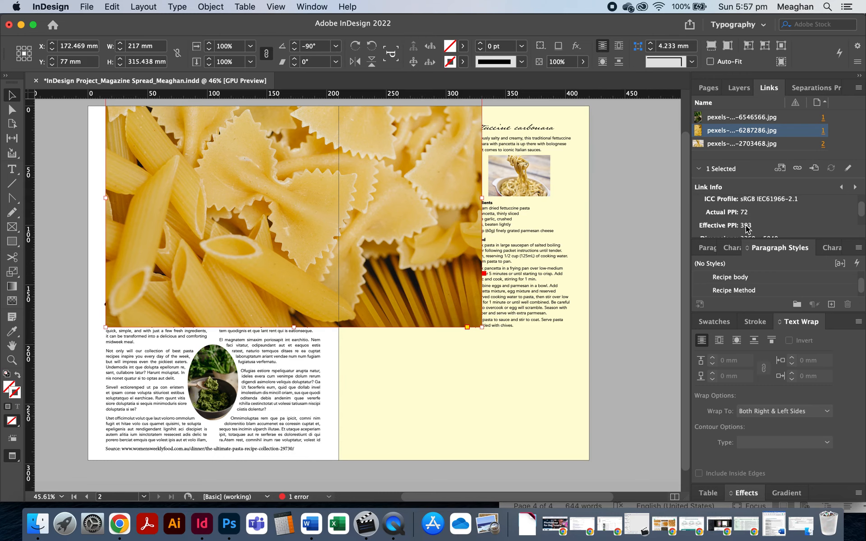
{"action": "key", "text": "super+z"}
{"action": "left_click", "coordinate": [627, 304]}
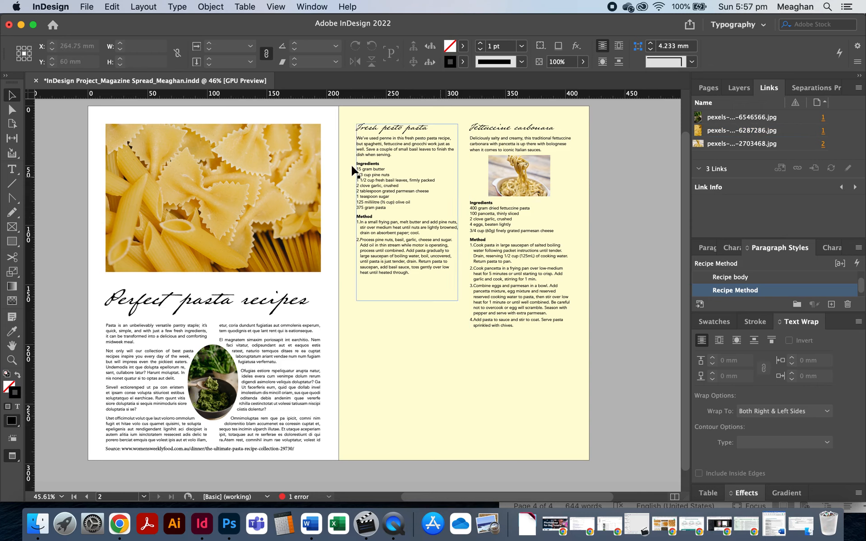
Step: Open the linked large pasta photo in Photoshop, return to InDesign and review the link's Edit With options
{"action": "left_click", "coordinate": [212, 196]}
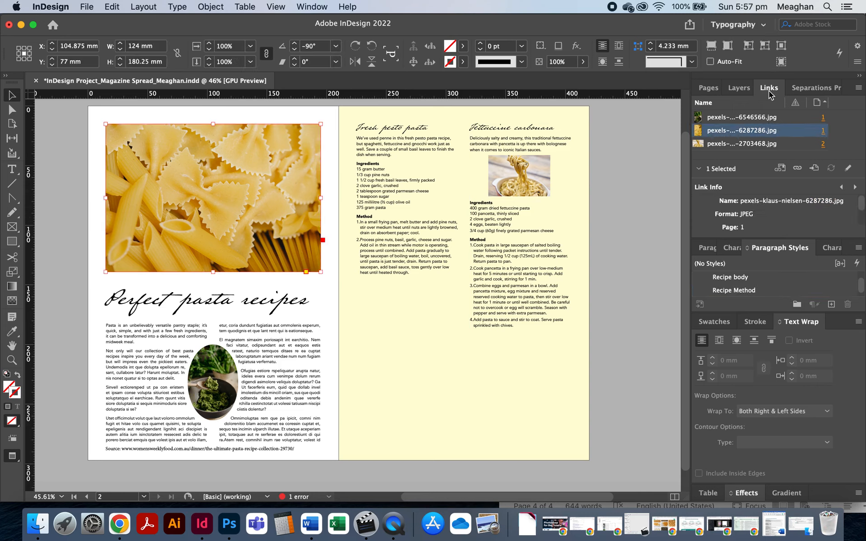
{"action": "left_click", "coordinate": [850, 171]}
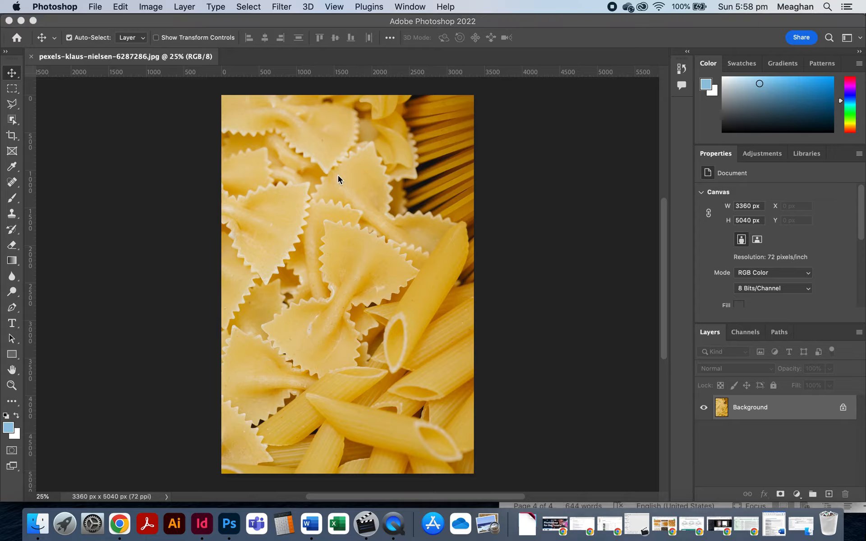
{"action": "key", "text": "super+Tab"}
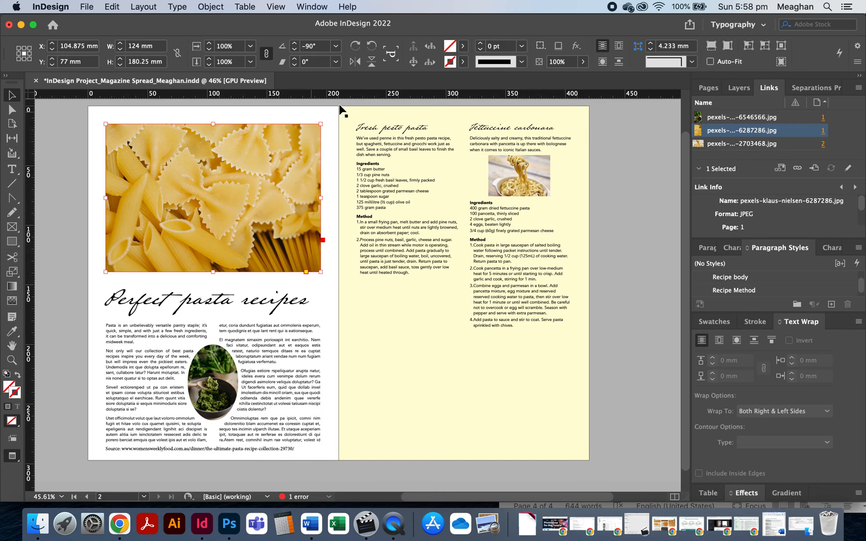
{"action": "right_click", "coordinate": [730, 135]}
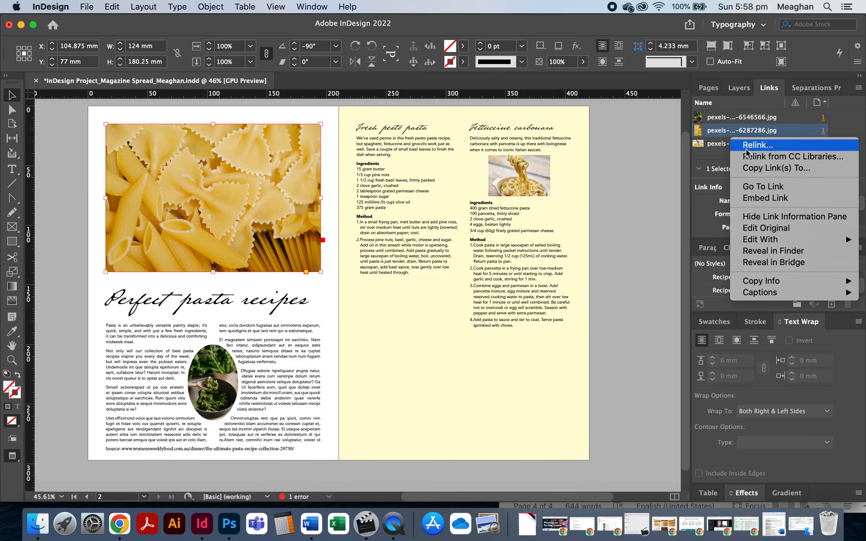
{"action": "mouse_move", "coordinate": [770, 242]}
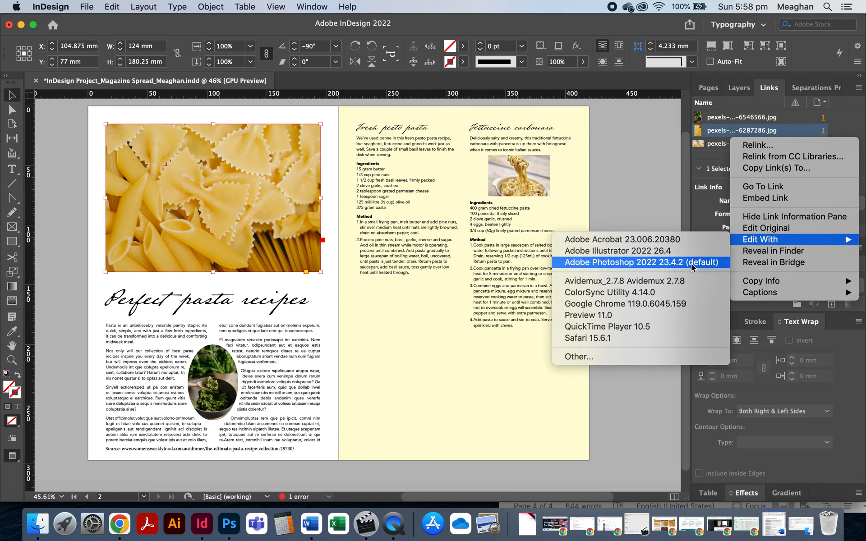
{"action": "left_click", "coordinate": [609, 201]}
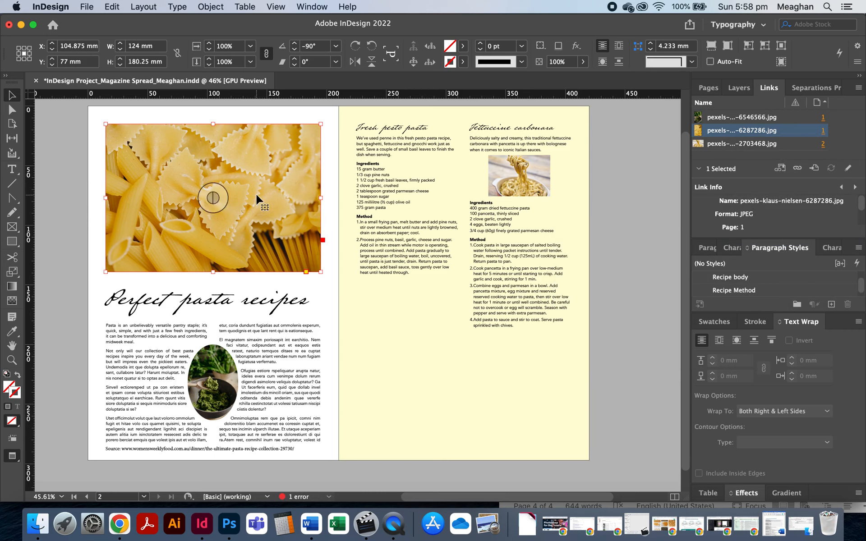
{"action": "left_click", "coordinate": [331, 276]}
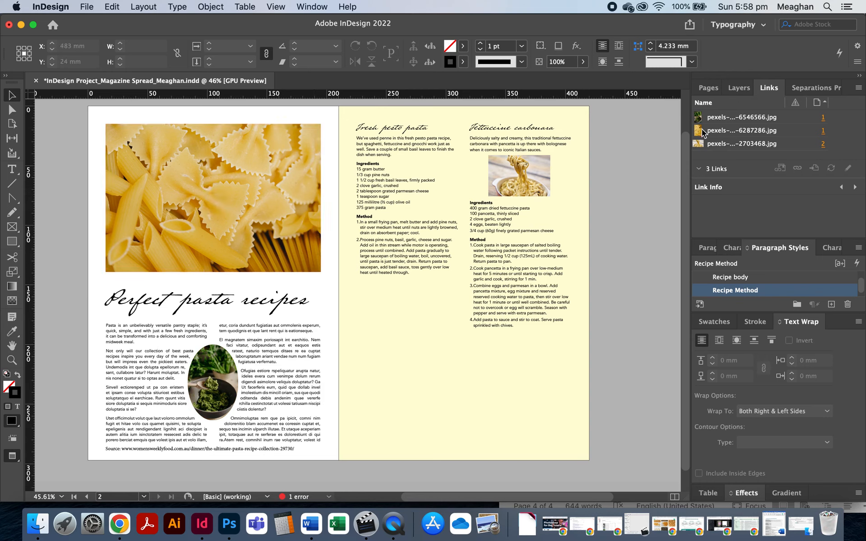
{"action": "left_click", "coordinate": [300, 166]}
{"action": "left_click", "coordinate": [338, 256]}
Step: Start a spelling check on the full Fresh pesto pasta recipe text, review its search scope options and language, and close the check
{"action": "left_click", "coordinate": [13, 169]}
{"action": "left_click", "coordinate": [391, 139]}
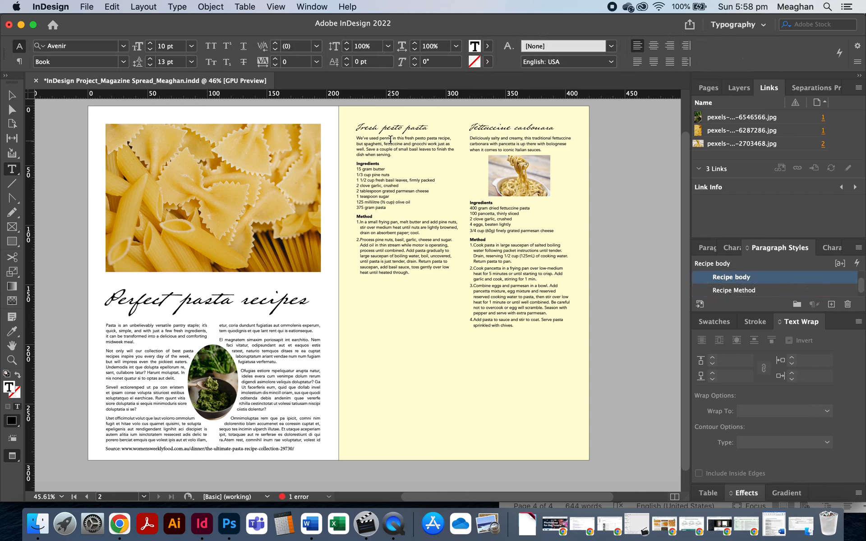
{"action": "key", "text": "super+a"}
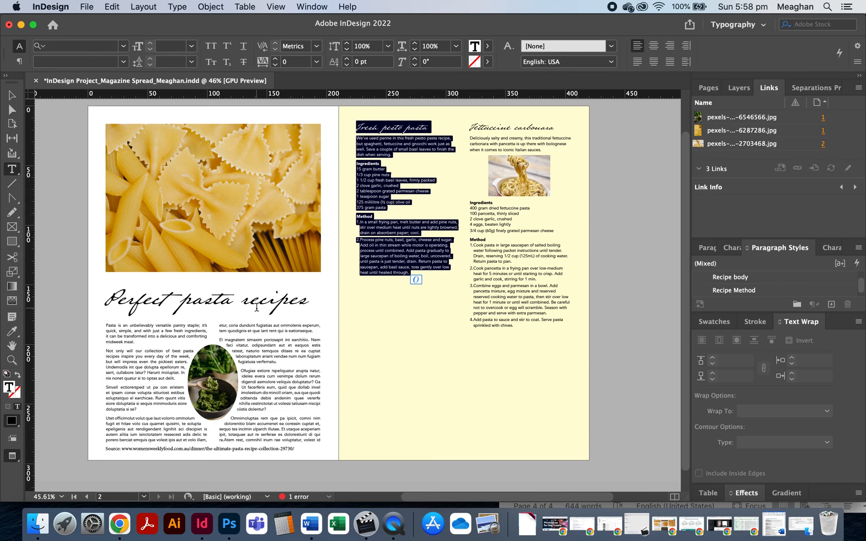
{"action": "left_click", "coordinate": [116, 6]}
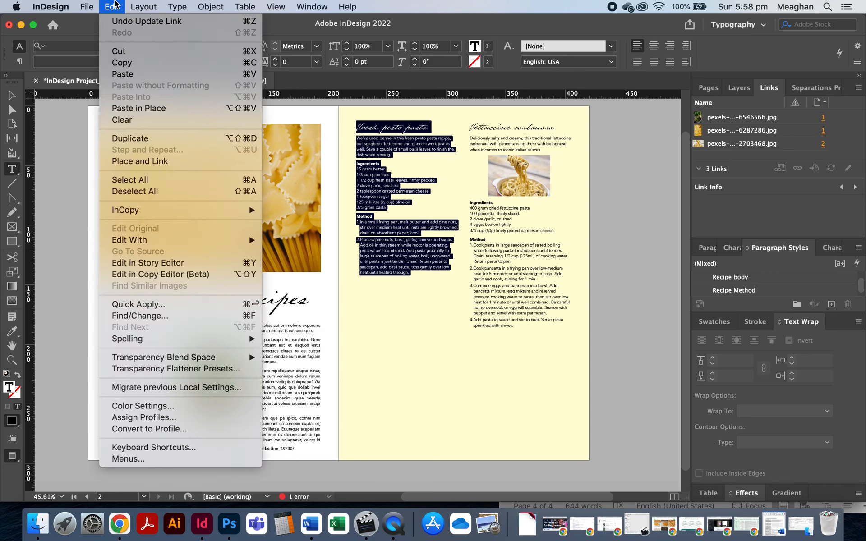
{"action": "mouse_move", "coordinate": [200, 339]}
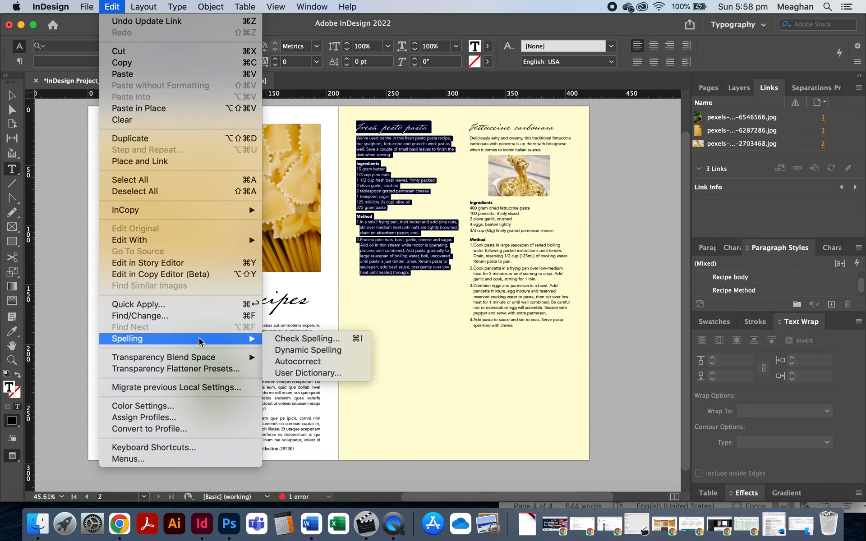
{"action": "left_click", "coordinate": [291, 342]}
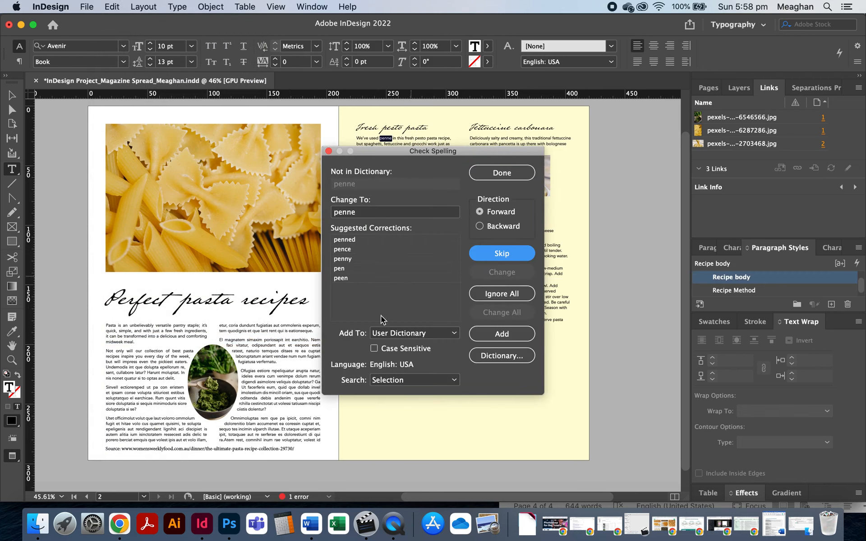
{"action": "left_click", "coordinate": [454, 382]}
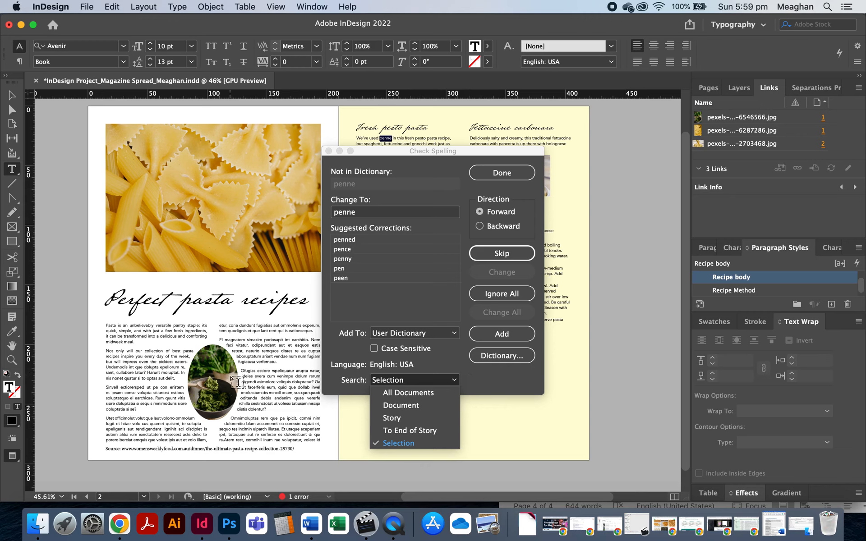
{"action": "left_click", "coordinate": [482, 382]}
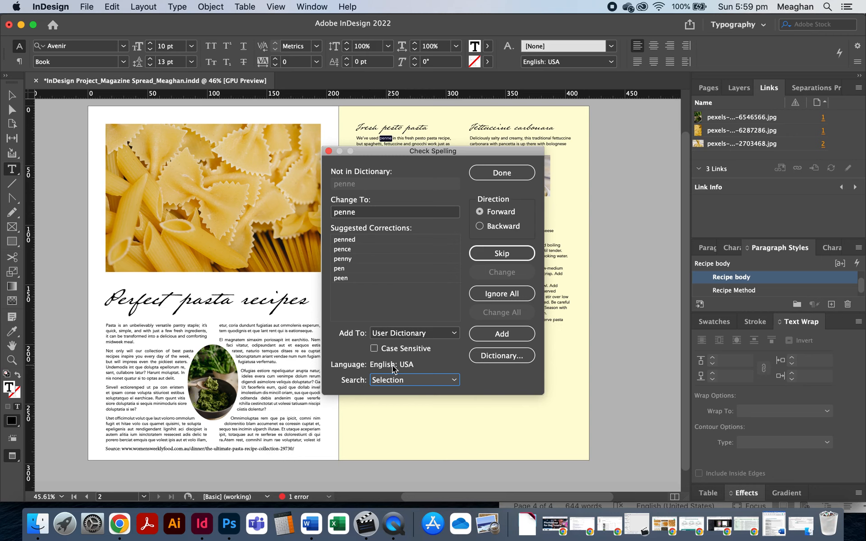
{"action": "left_click", "coordinate": [499, 172]}
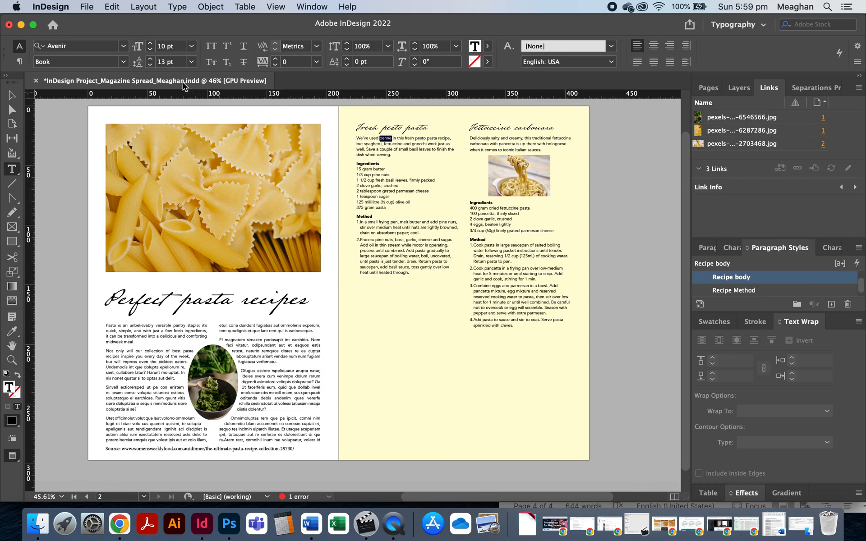
Step: Set the Dictionary language in the preferences to English: UK
{"action": "left_click", "coordinate": [66, 9]}
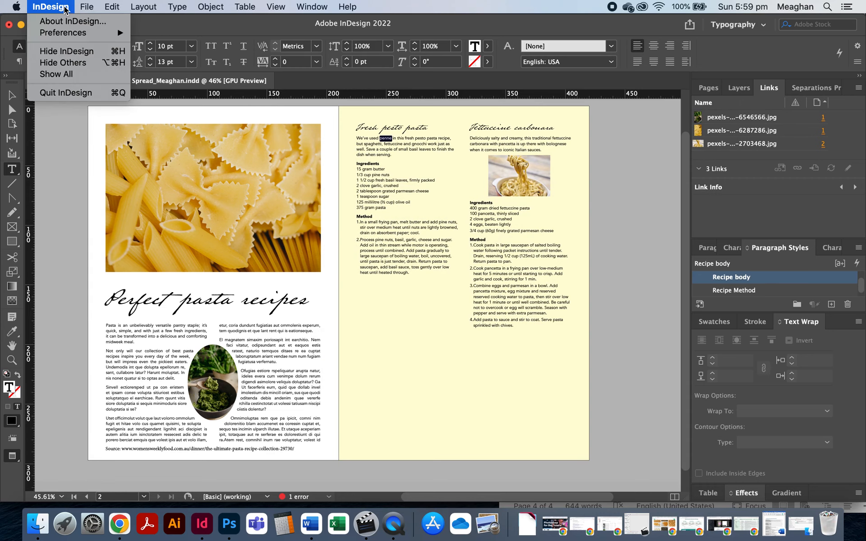
{"action": "mouse_move", "coordinate": [67, 36]}
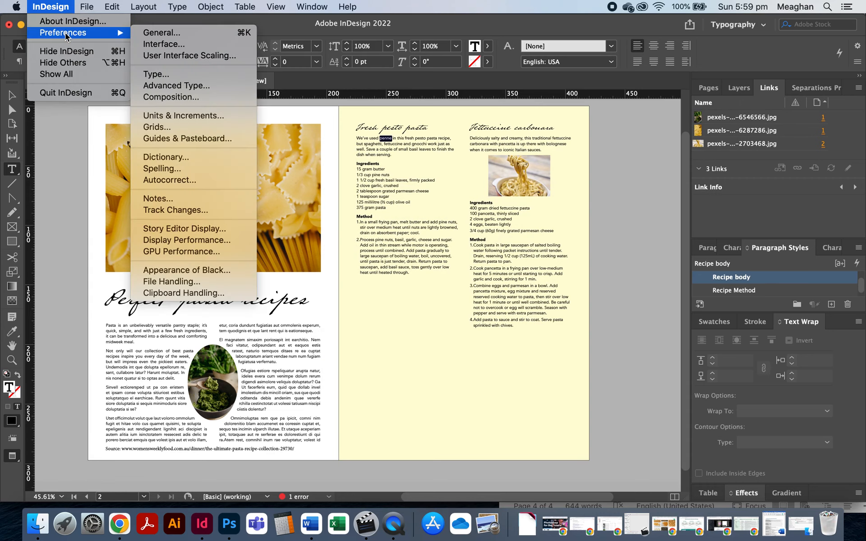
{"action": "mouse_move", "coordinate": [111, 6]}
{"action": "mouse_move", "coordinate": [51, 7]}
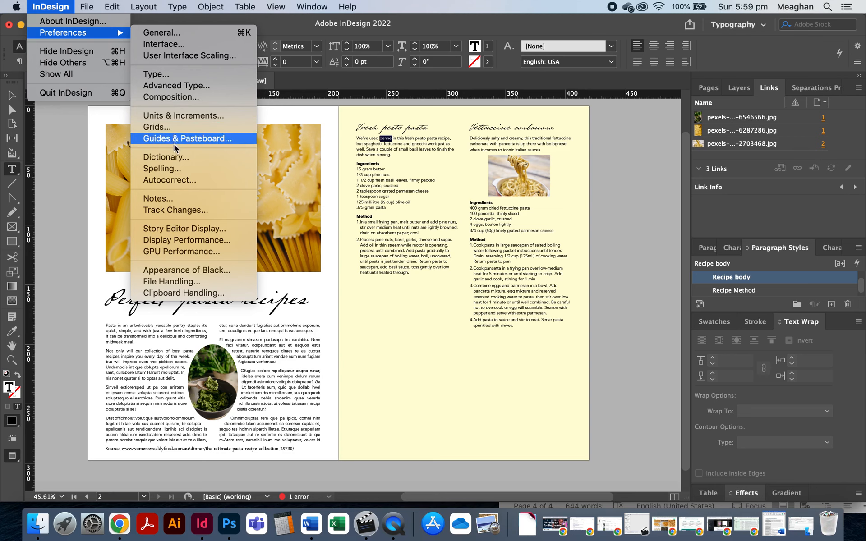
{"action": "left_click", "coordinate": [174, 157]}
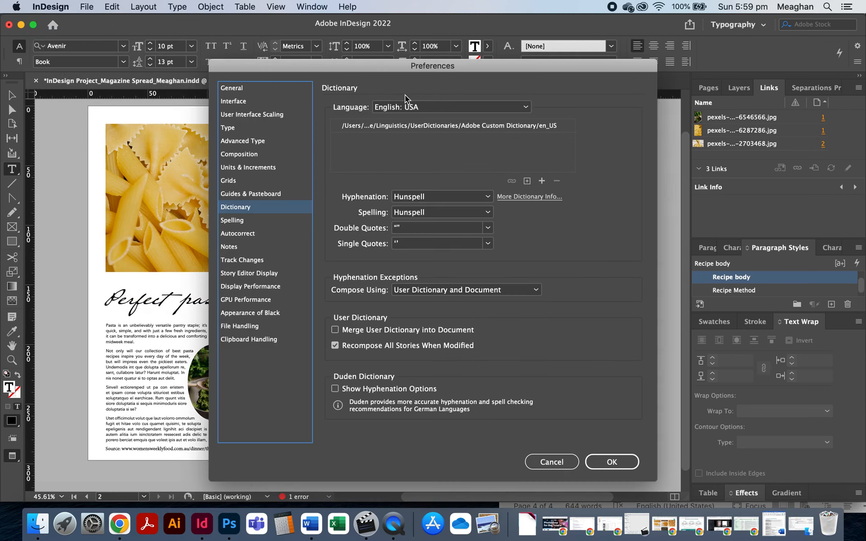
{"action": "left_click", "coordinate": [407, 107]}
{"action": "scroll", "coordinate": [421, 157], "scroll_direction": "up", "scroll_amount": 3}
{"action": "scroll", "coordinate": [420, 156], "scroll_direction": "up", "scroll_amount": 2}
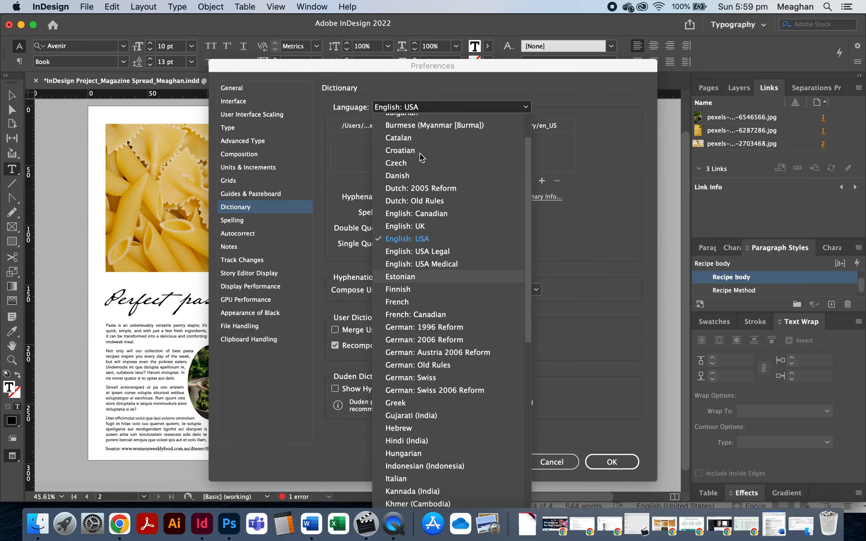
{"action": "left_click", "coordinate": [428, 225]}
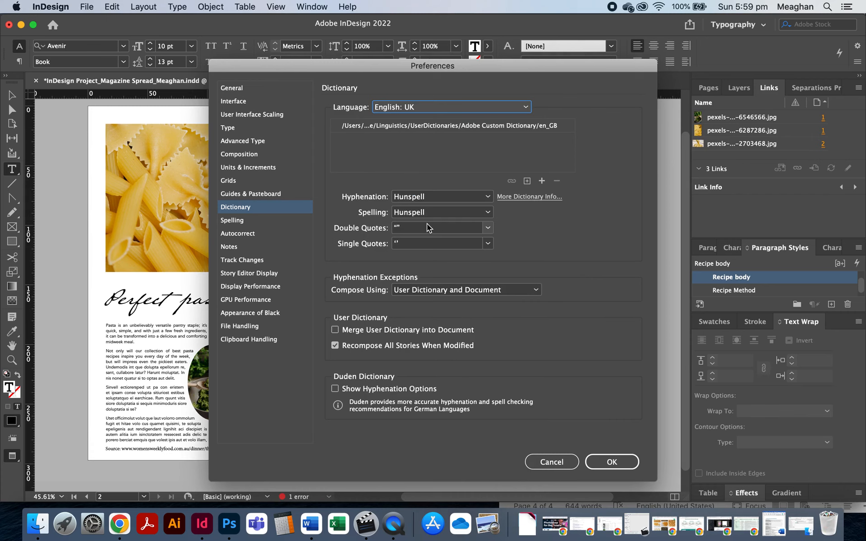
{"action": "left_click", "coordinate": [615, 460]}
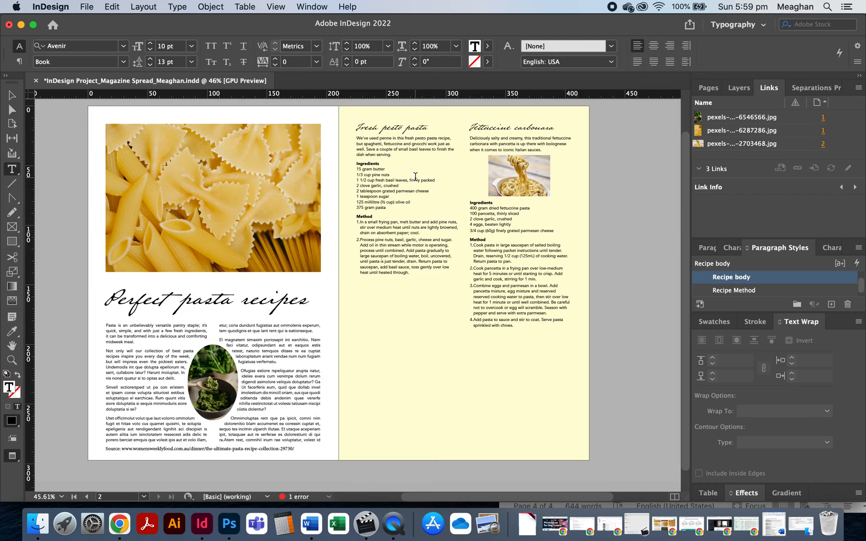
Step: Spell-check the whole Fresh pesto pasta recipe, ignoring all instances of penne, gnocchi, parmesan and millilitre
{"action": "key", "text": "super+a"}
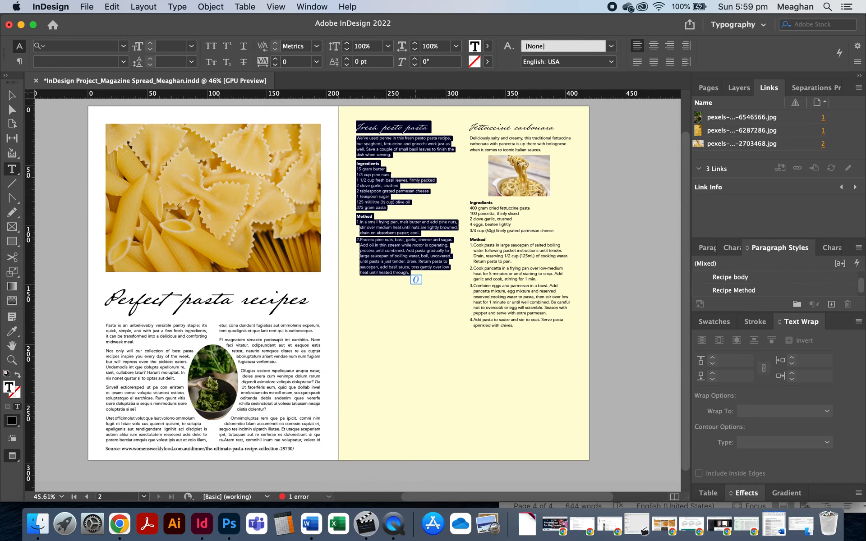
{"action": "left_click", "coordinate": [112, 6]}
{"action": "mouse_move", "coordinate": [188, 339]}
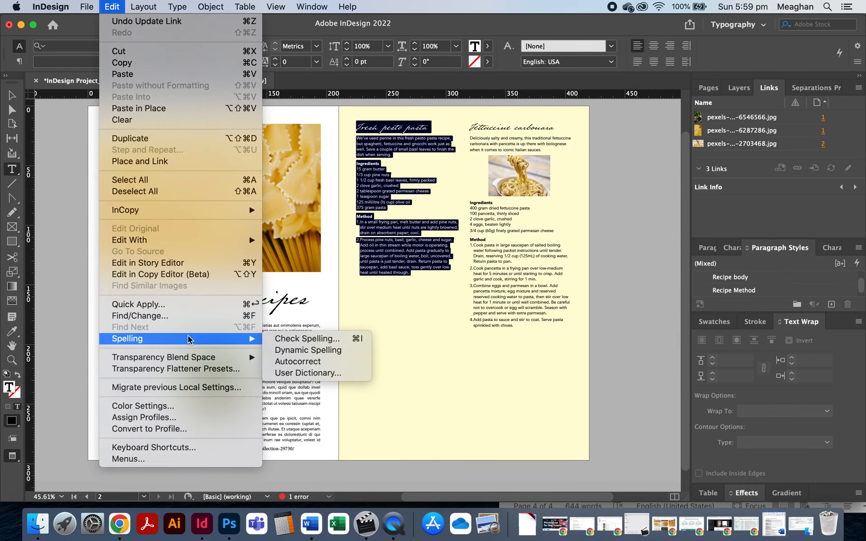
{"action": "left_click", "coordinate": [285, 338]}
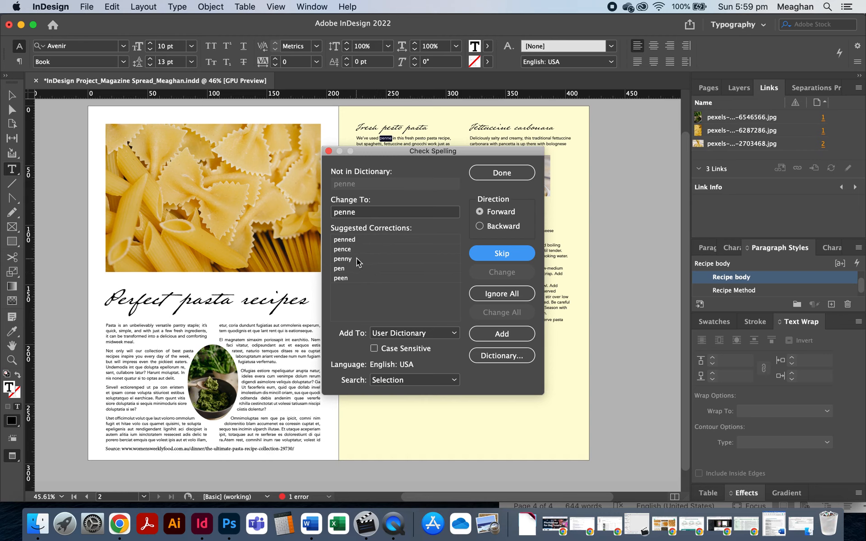
{"action": "left_click", "coordinate": [343, 259]}
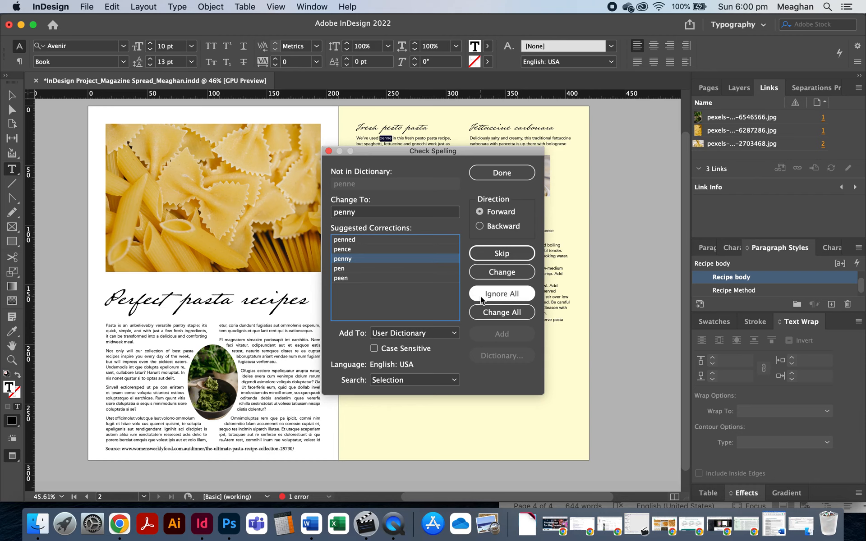
{"action": "left_click", "coordinate": [491, 295]}
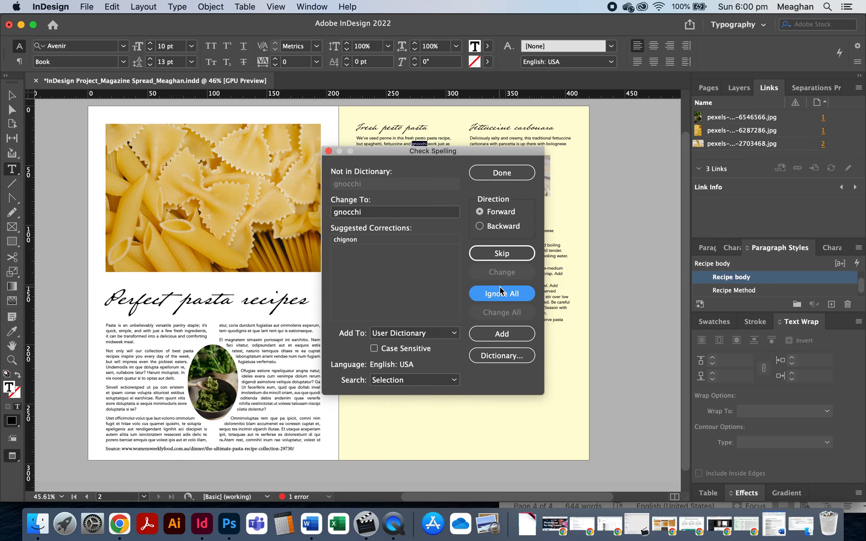
{"action": "left_click", "coordinate": [520, 299]}
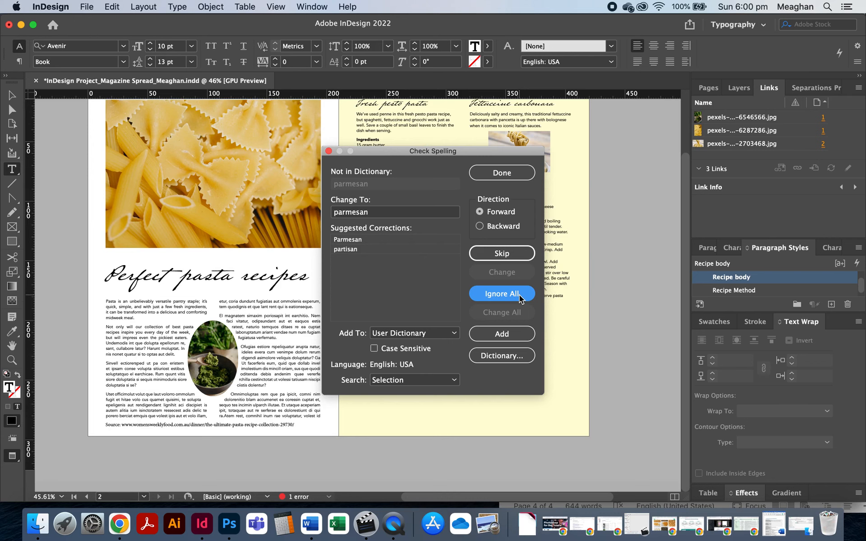
{"action": "left_click", "coordinate": [521, 299]}
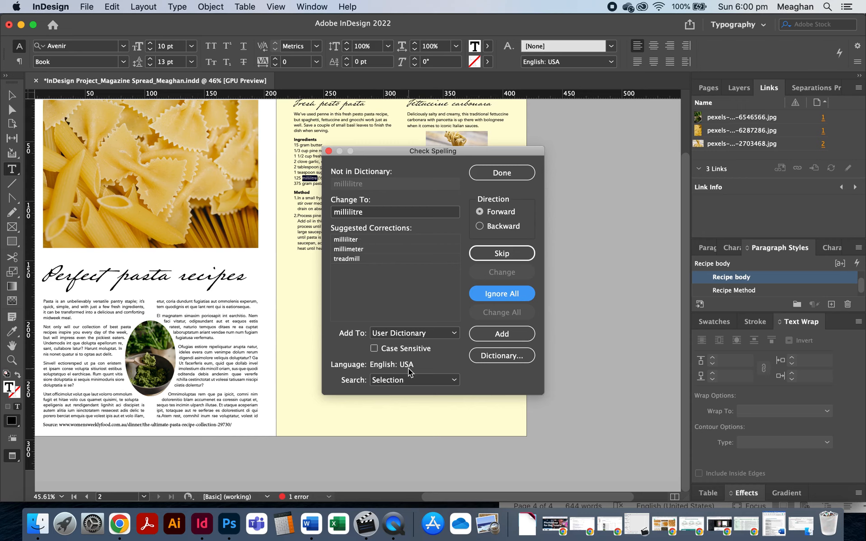
{"action": "left_click", "coordinate": [507, 300]}
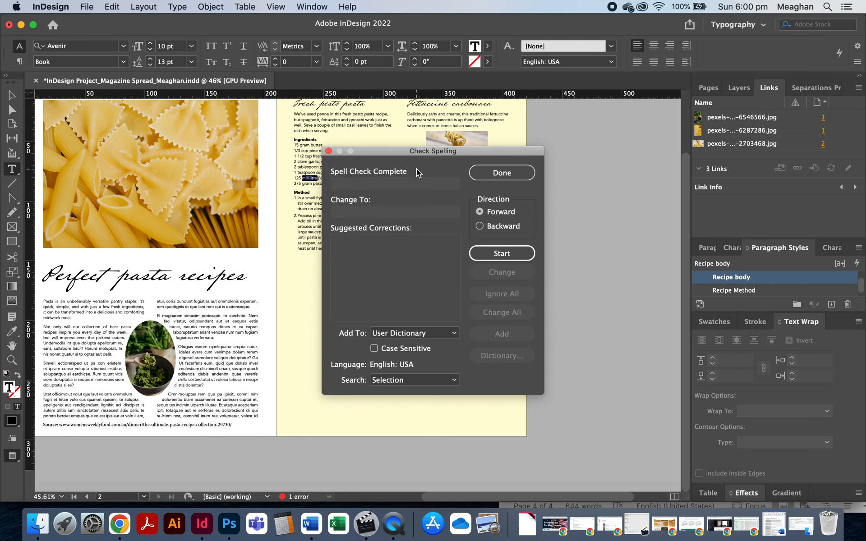
{"action": "left_click", "coordinate": [514, 173]}
Step: Close the finished check and spell-check the whole Fettuccine carbonara recipe, ignoring all instances of carbonara and pancetta
{"action": "left_click", "coordinate": [493, 215]}
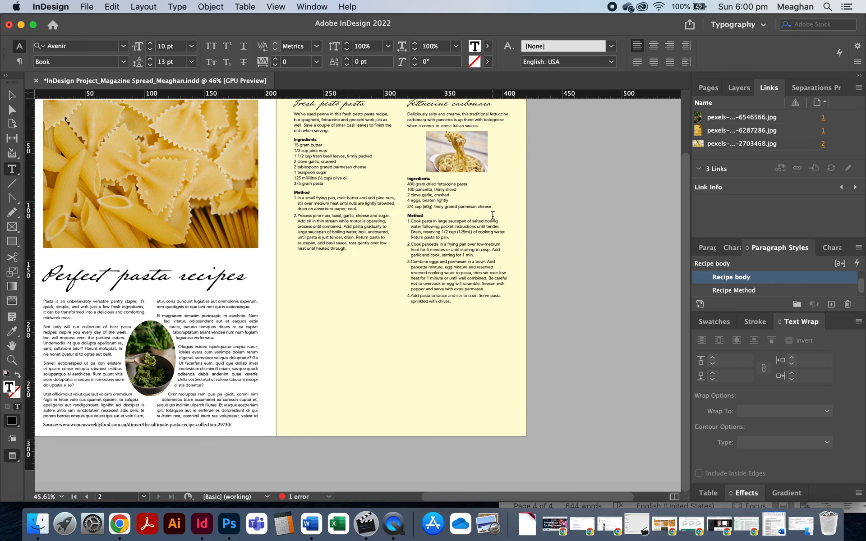
{"action": "scroll", "coordinate": [493, 215], "scroll_direction": "up", "scroll_amount": 3}
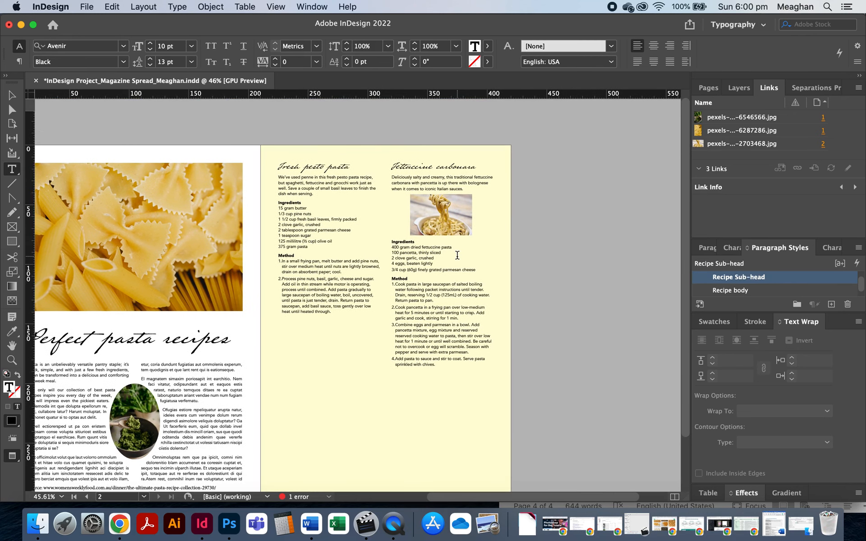
{"action": "key", "text": "super+a"}
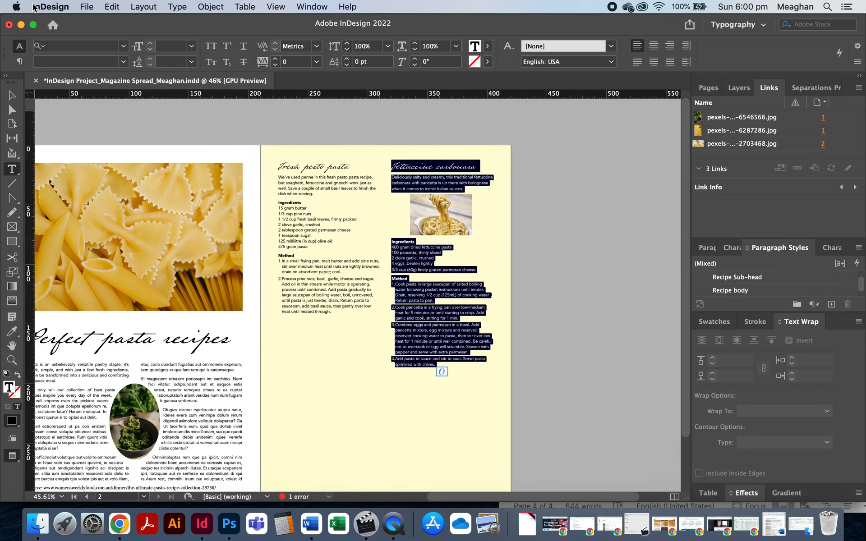
{"action": "left_click", "coordinate": [112, 6]}
{"action": "mouse_move", "coordinate": [204, 338]}
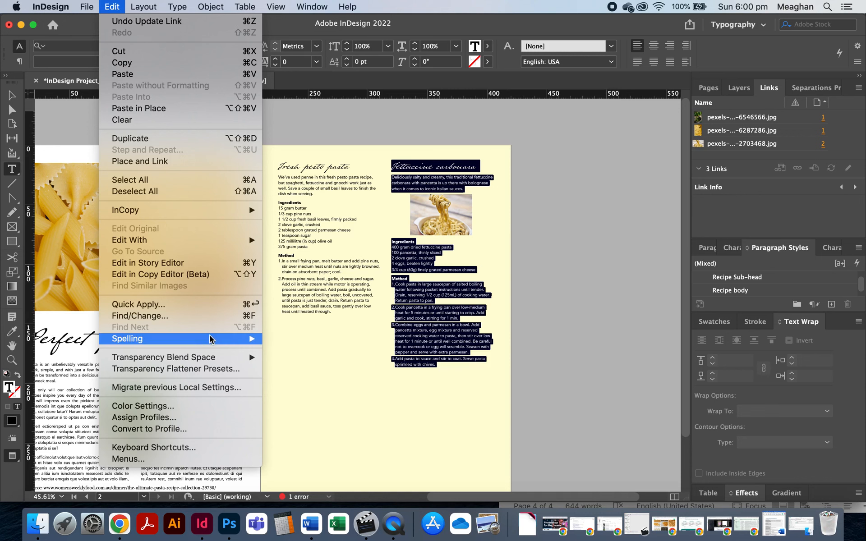
{"action": "key", "text": "Return"}
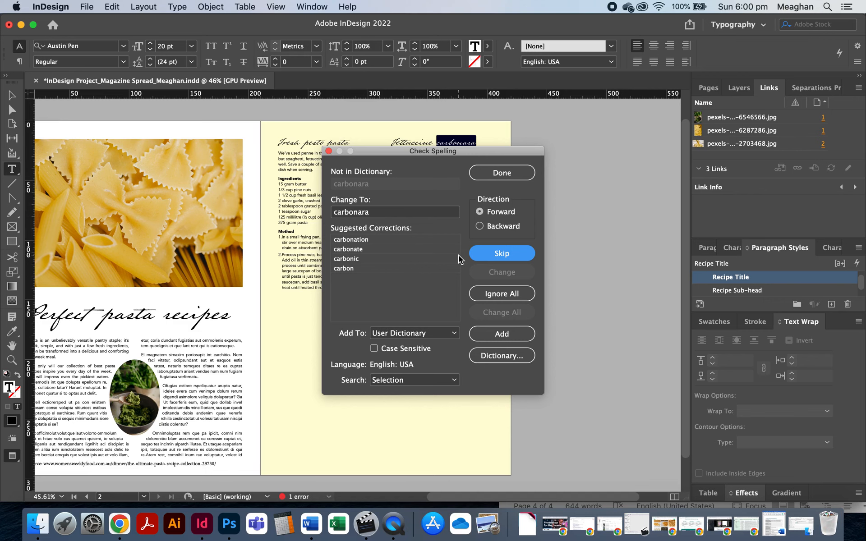
{"action": "left_click", "coordinate": [500, 295]}
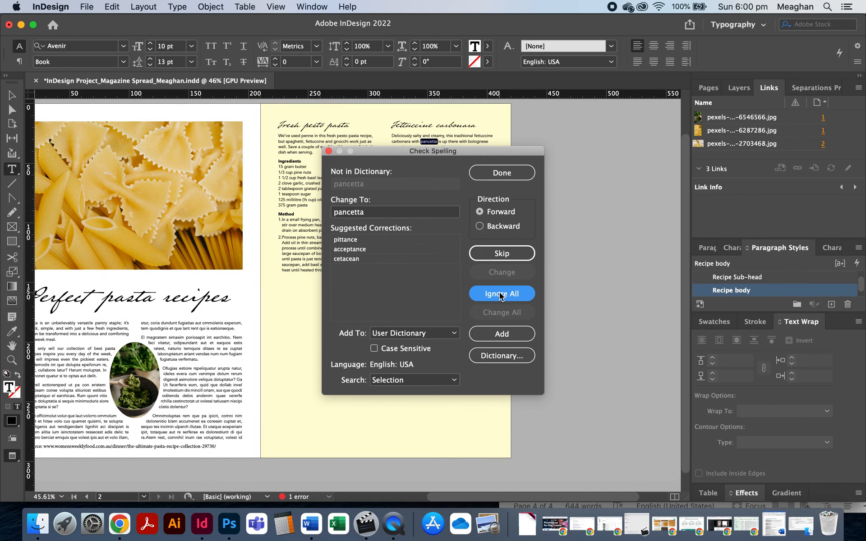
{"action": "left_click", "coordinate": [503, 296]}
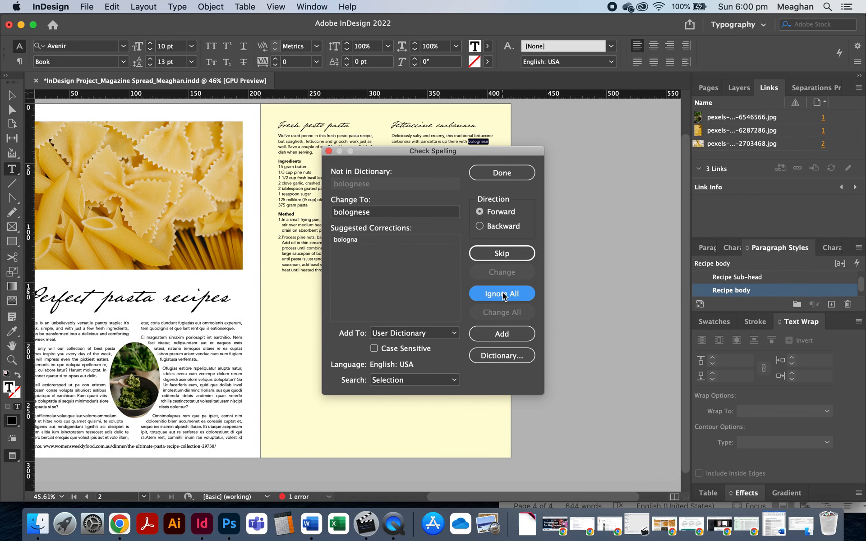
Step: Replace bolognese with bolognaise in the Fettuccine carbonara introduction and close the spelling check
{"action": "left_click", "coordinate": [363, 211]}
{"action": "key", "text": "BackSpace"}
{"action": "key", "text": "BackSpace"}
{"action": "key", "text": "BackSpace"}
{"action": "type", "text": "aise"}
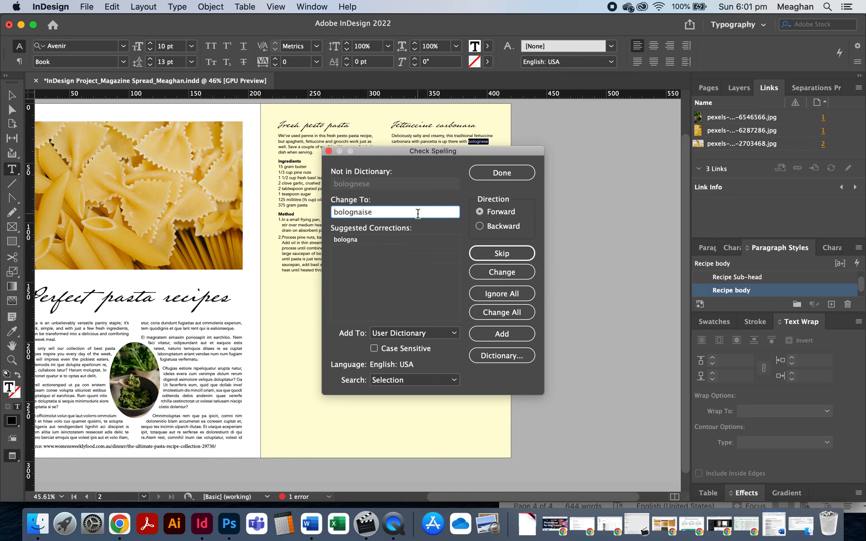
{"action": "left_click", "coordinate": [501, 274]}
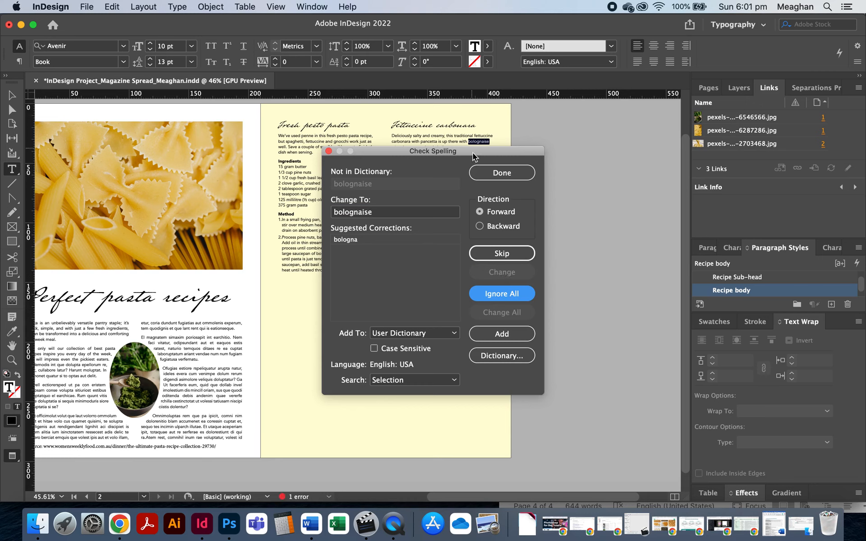
{"action": "left_click", "coordinate": [502, 173]}
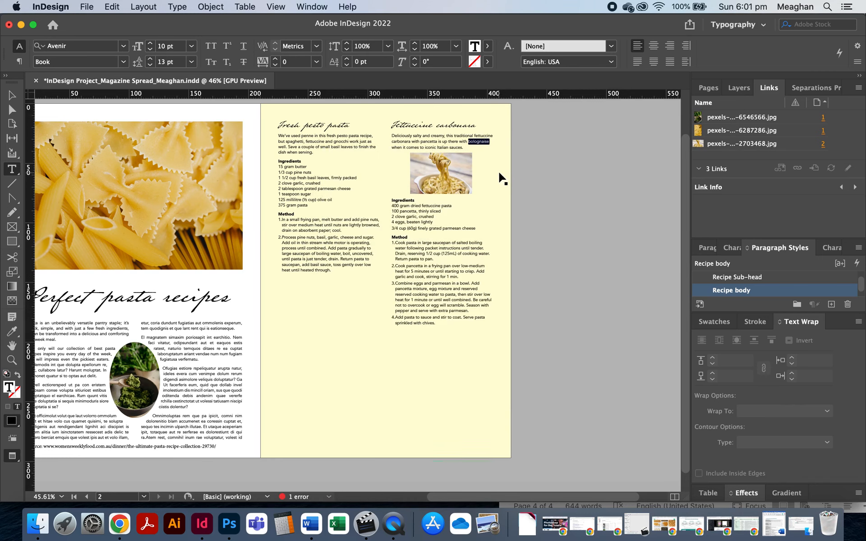
Step: Undo the bolognaise text replacement and deselect everything on the spread
{"action": "left_click", "coordinate": [11, 95]}
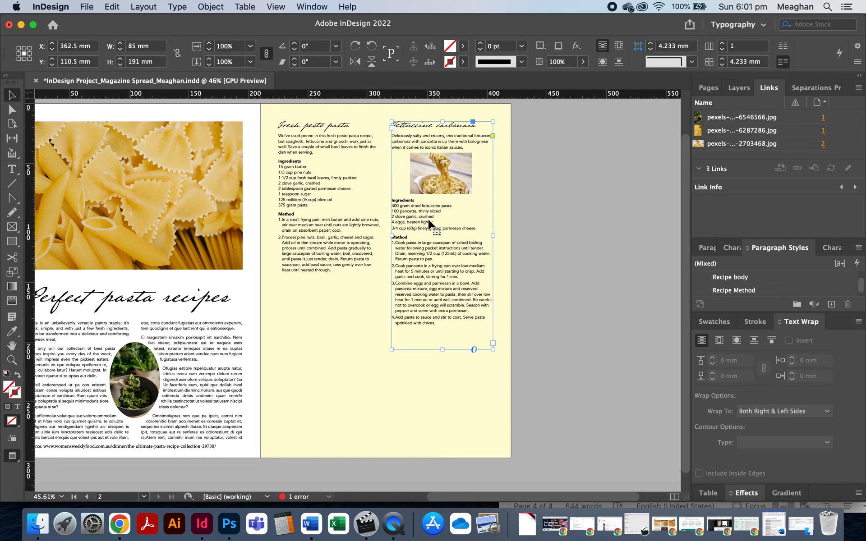
{"action": "left_click", "coordinate": [515, 243]}
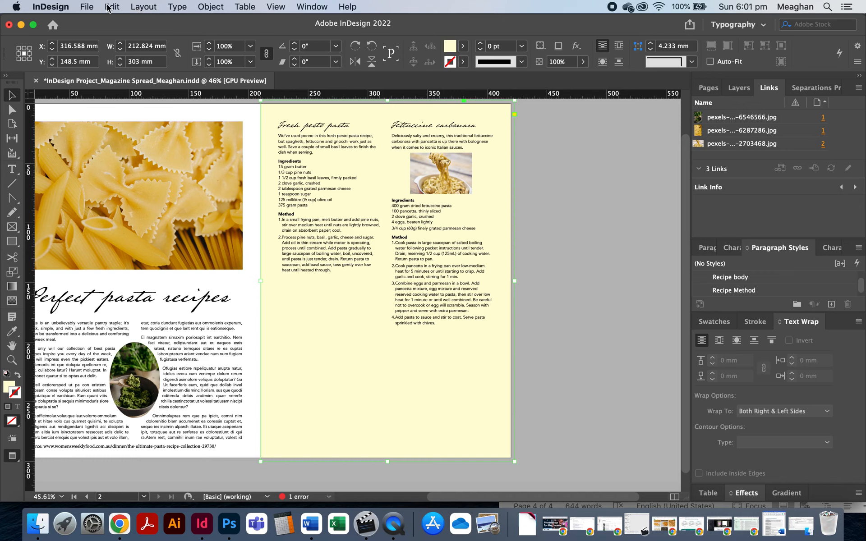
{"action": "left_click", "coordinate": [522, 145]}
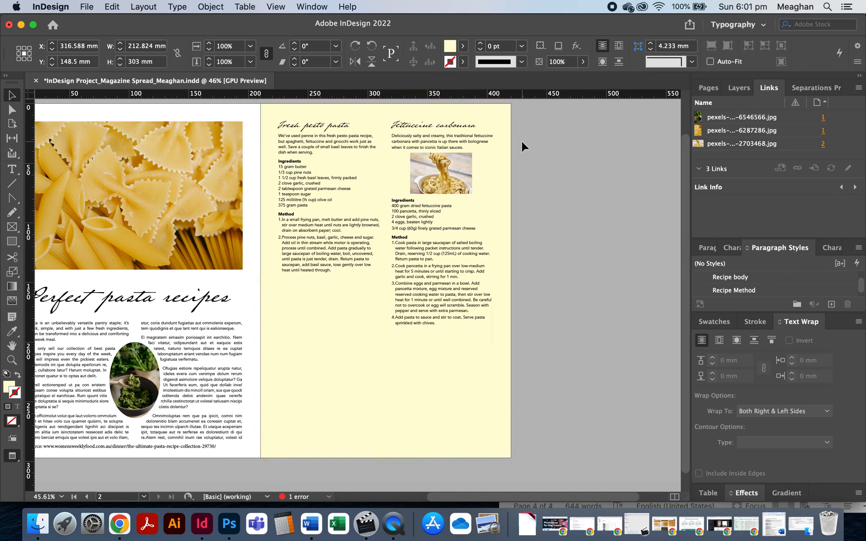
Step: Search the help for "spell" and review where the Dynamic Spelling and Autocorrect commands are located
{"action": "left_click", "coordinate": [353, 8]}
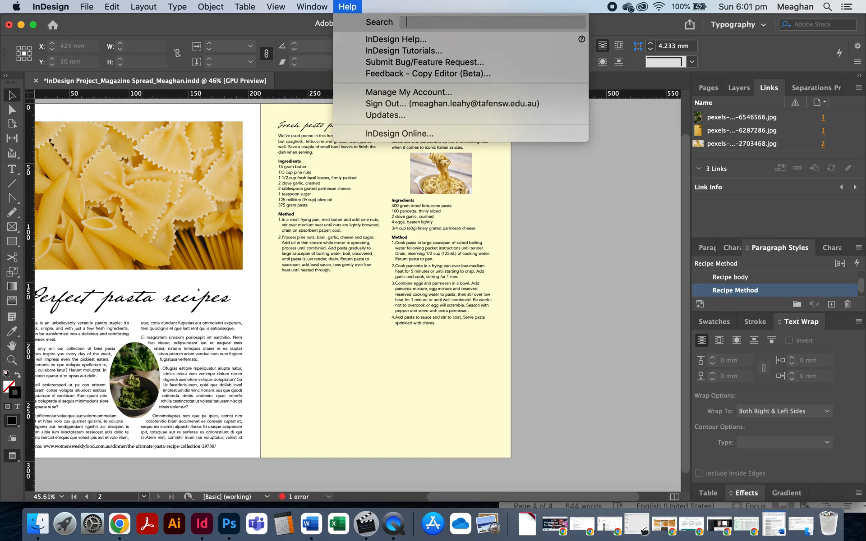
{"action": "type", "text": "spell"}
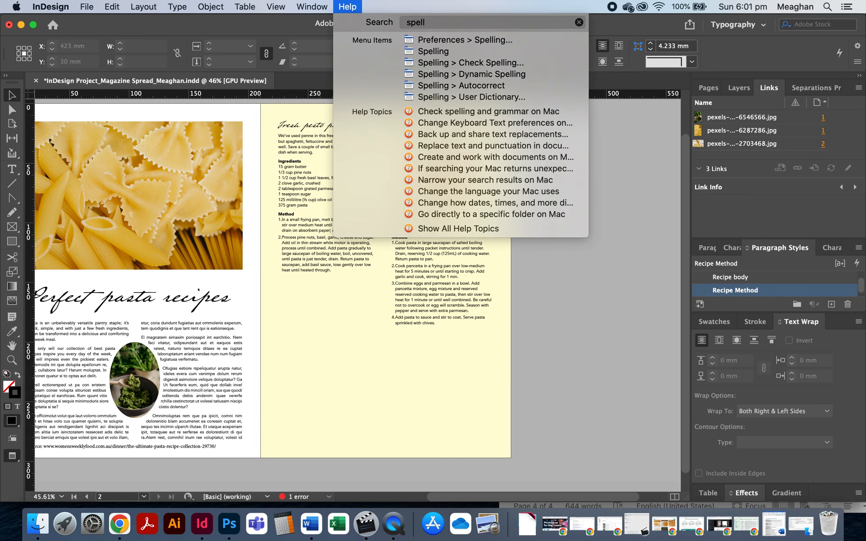
{"action": "mouse_move", "coordinate": [433, 55]}
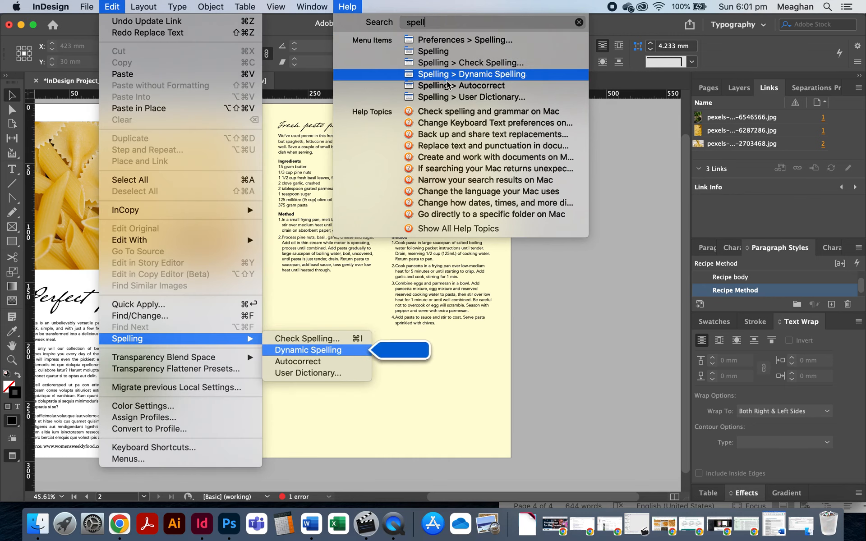
{"action": "mouse_move", "coordinate": [449, 85]}
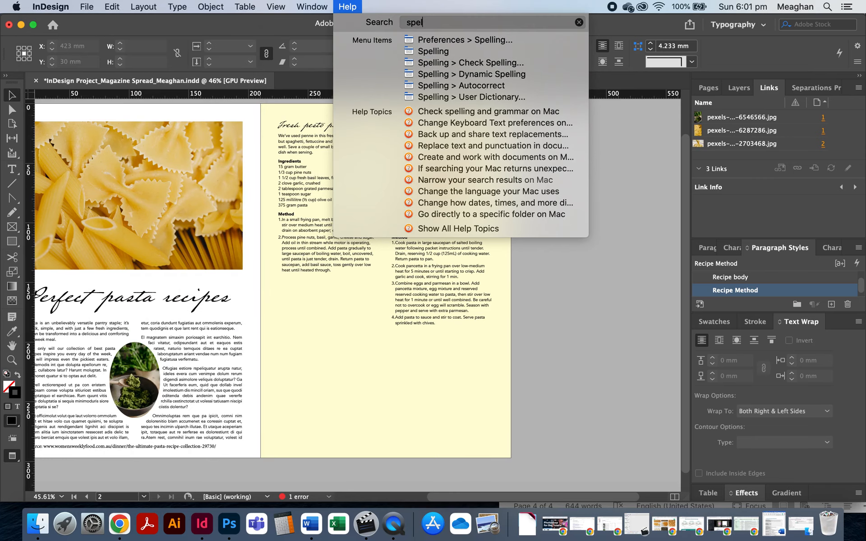
Step: Search the help for "fit", review where the Fitting command is located, then clear the search and close the help
{"action": "key", "text": "BackSpace"}
{"action": "key", "text": "BackSpace"}
{"action": "key", "text": "BackSpace"}
{"action": "key", "text": "BackSpace"}
{"action": "key", "text": "BackSpace"}
{"action": "type", "text": "fit"}
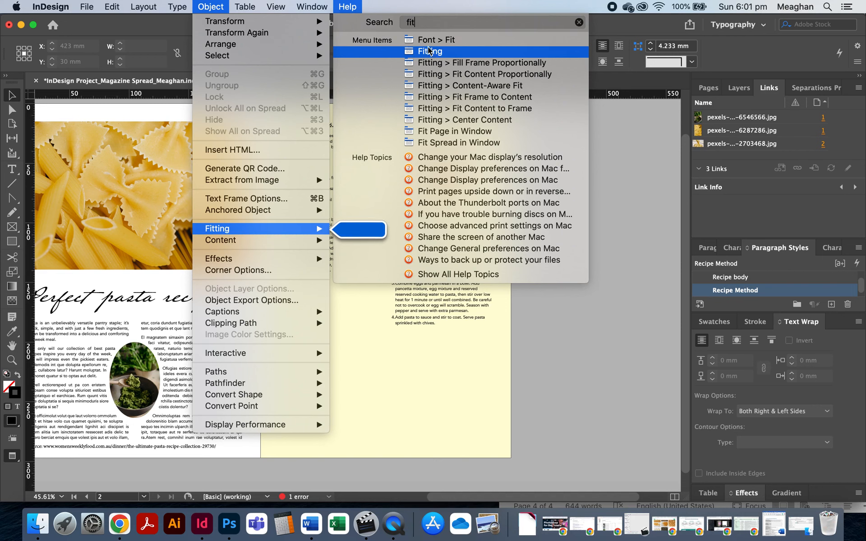
{"action": "key", "text": "BackSpace"}
{"action": "key", "text": "BackSpace"}
{"action": "key", "text": "BackSpace"}
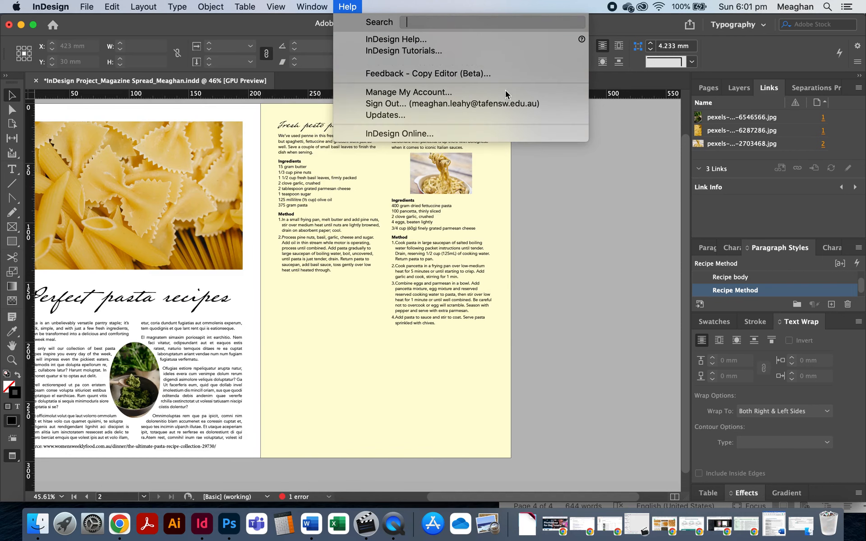
{"action": "left_click", "coordinate": [587, 212]}
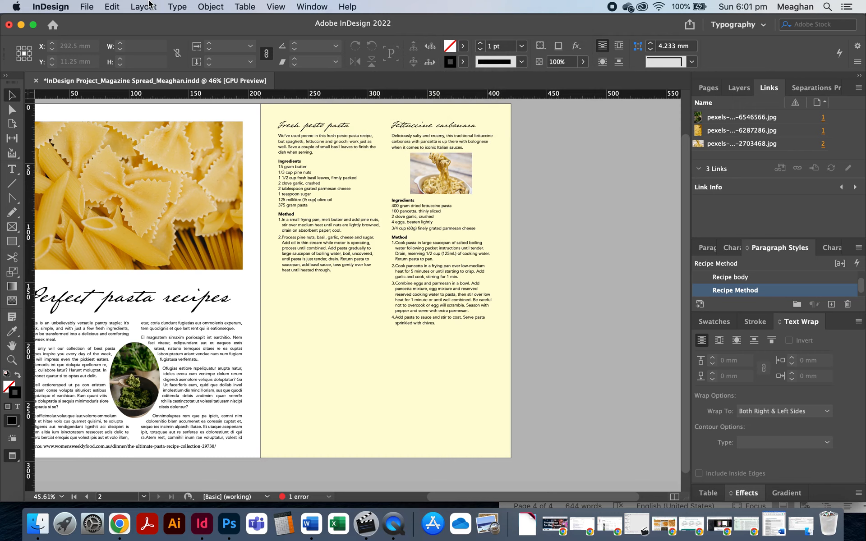
{"action": "left_click", "coordinate": [143, 6]}
{"action": "mouse_move", "coordinate": [177, 9]}
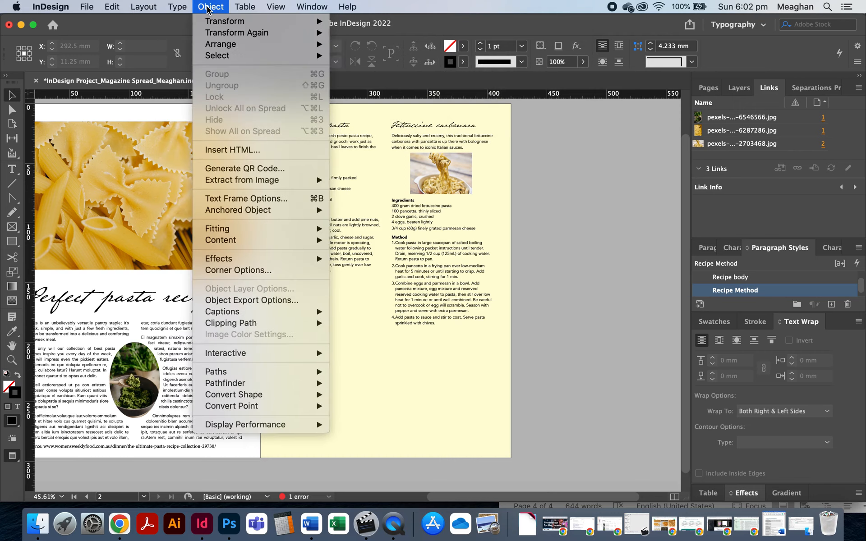
{"action": "mouse_move", "coordinate": [138, 6]}
{"action": "mouse_move", "coordinate": [346, 5]}
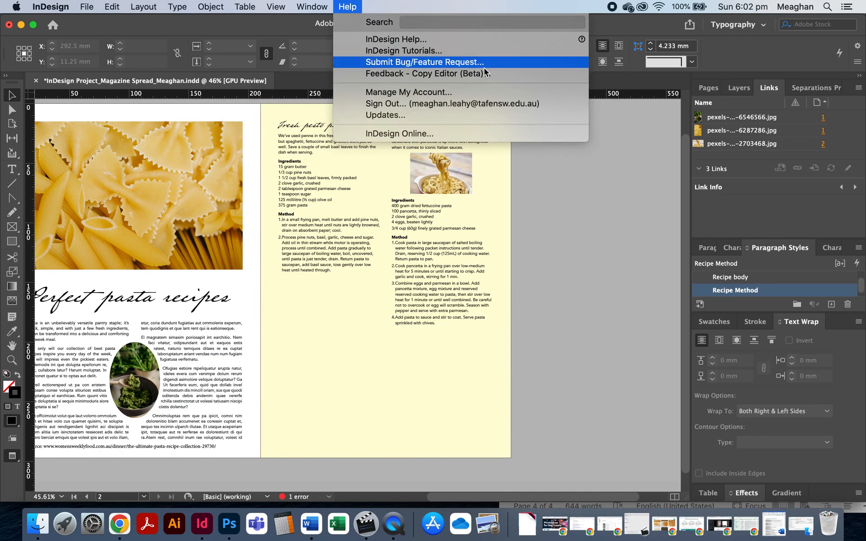
{"action": "left_click", "coordinate": [628, 282]}
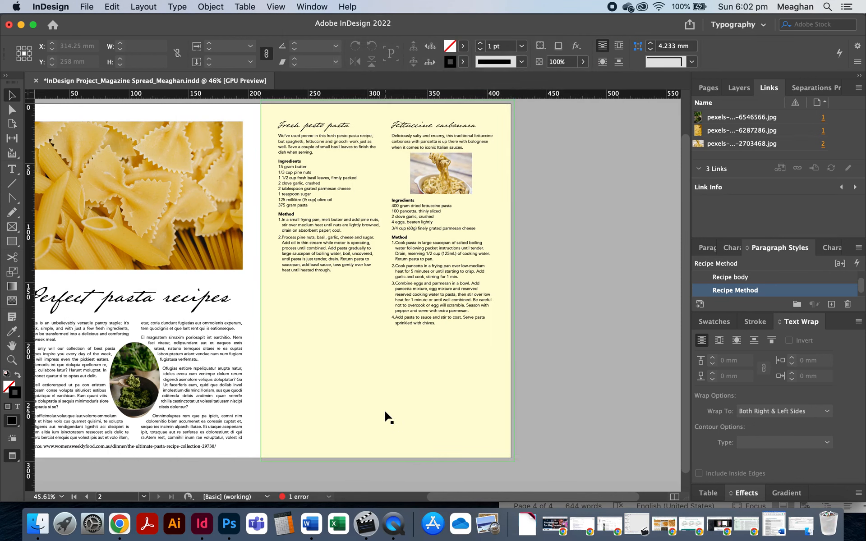
Step: Switch to the project brief in Word, read the print proof and output requirements, and return to the InDesign spread
{"action": "key", "text": "super+Tab"}
{"action": "key", "text": "super+Tab"}
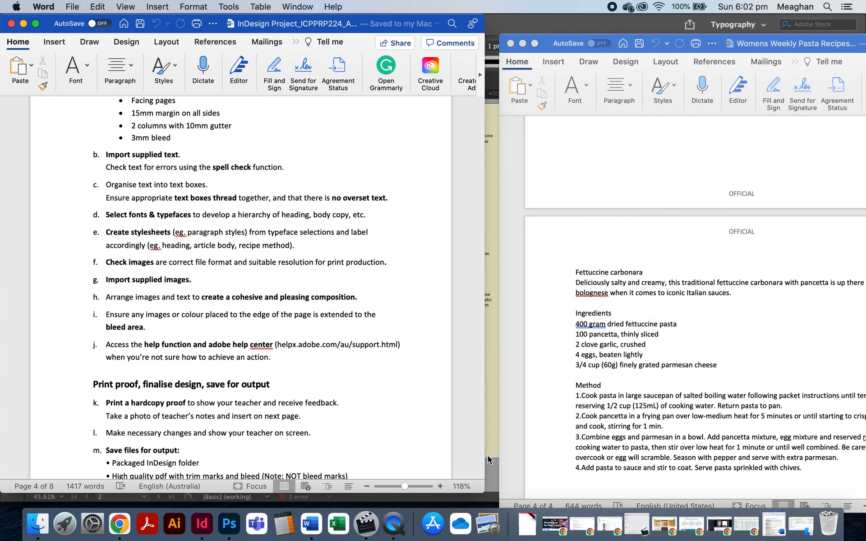
{"action": "scroll", "coordinate": [354, 379], "scroll_direction": "down", "scroll_amount": 3}
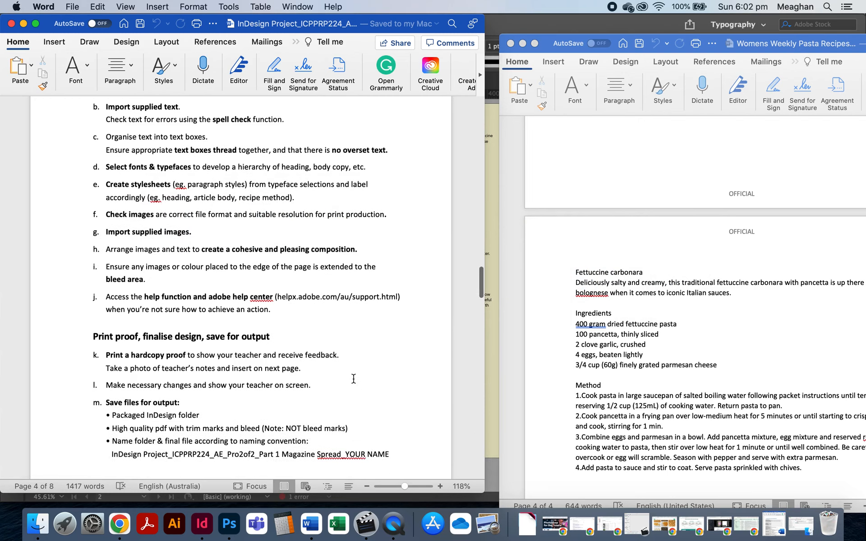
{"action": "scroll", "coordinate": [353, 379], "scroll_direction": "down", "scroll_amount": 3}
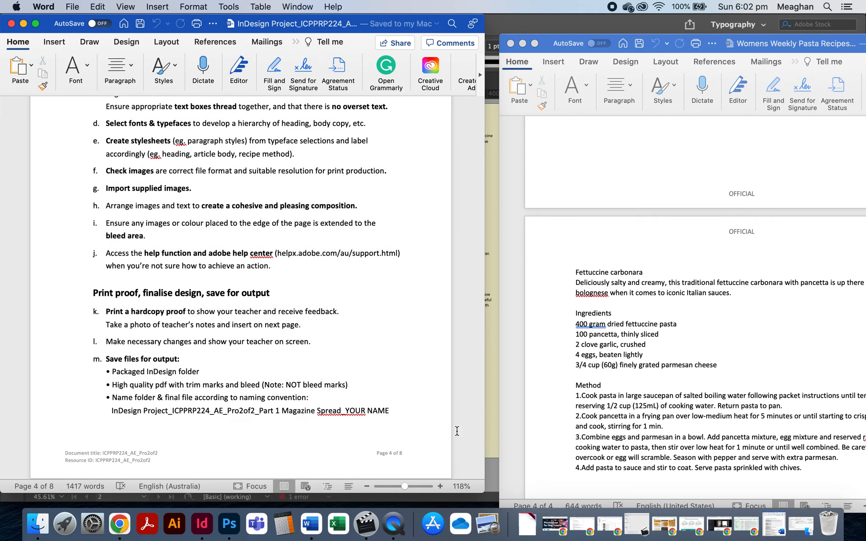
{"action": "left_click", "coordinate": [489, 469]}
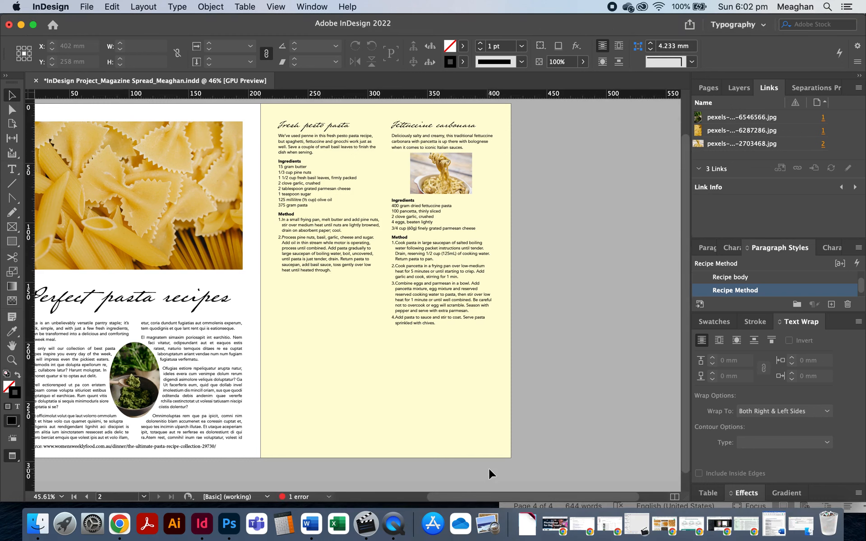
{"action": "left_click", "coordinate": [461, 438]}
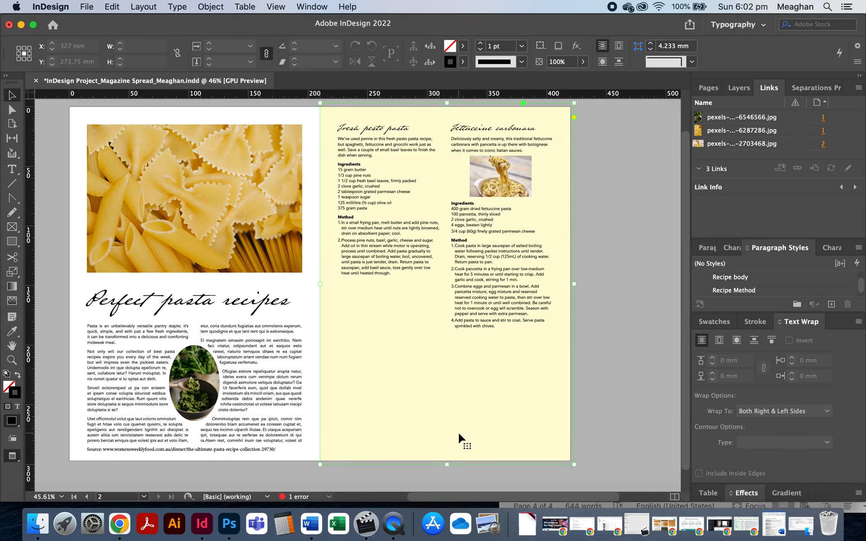
{"action": "left_click", "coordinate": [604, 428]}
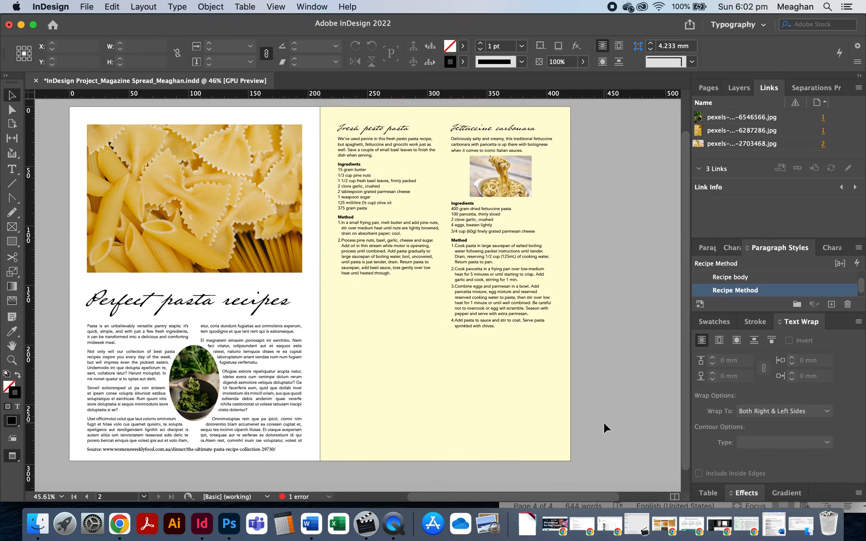